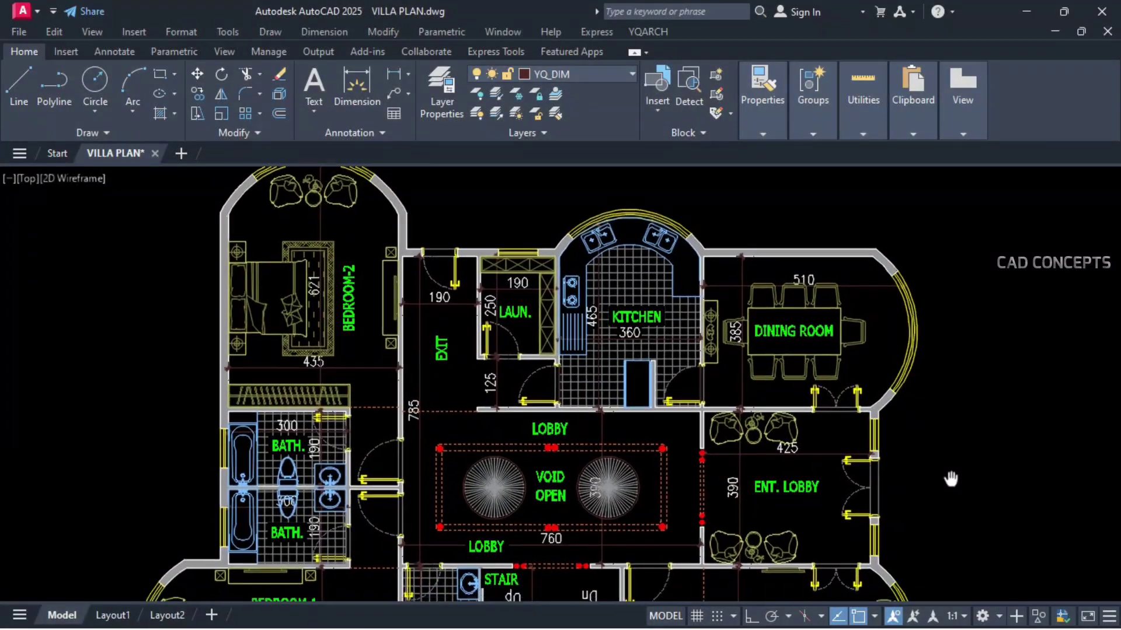
middle_click_drag(950, 479, 954, 339)
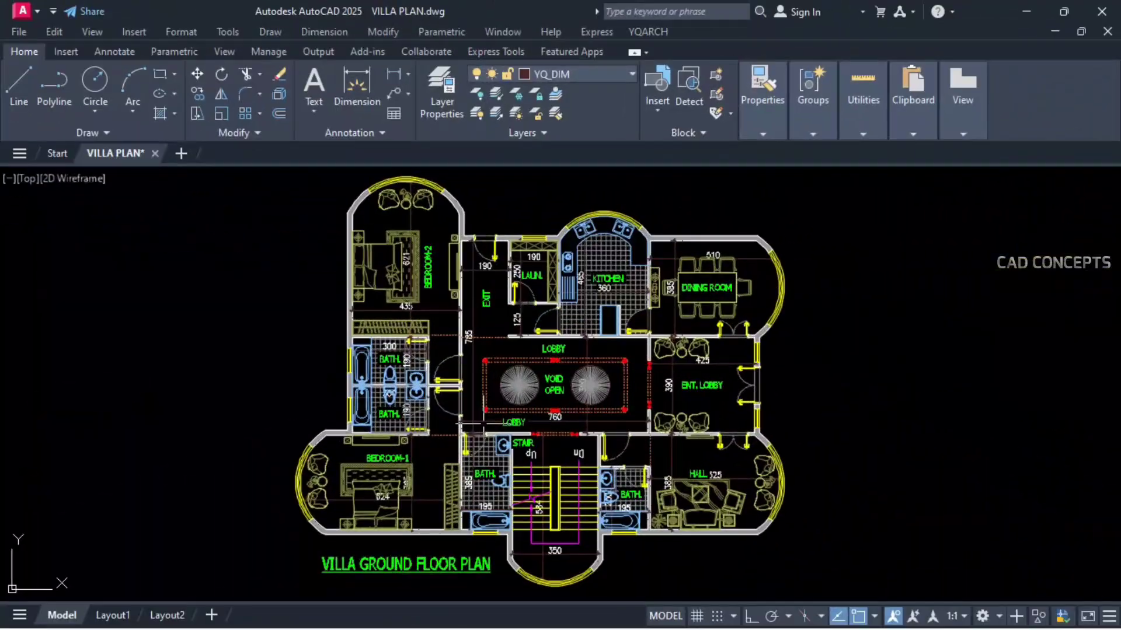
middle_click_drag(938, 329, 953, 496)
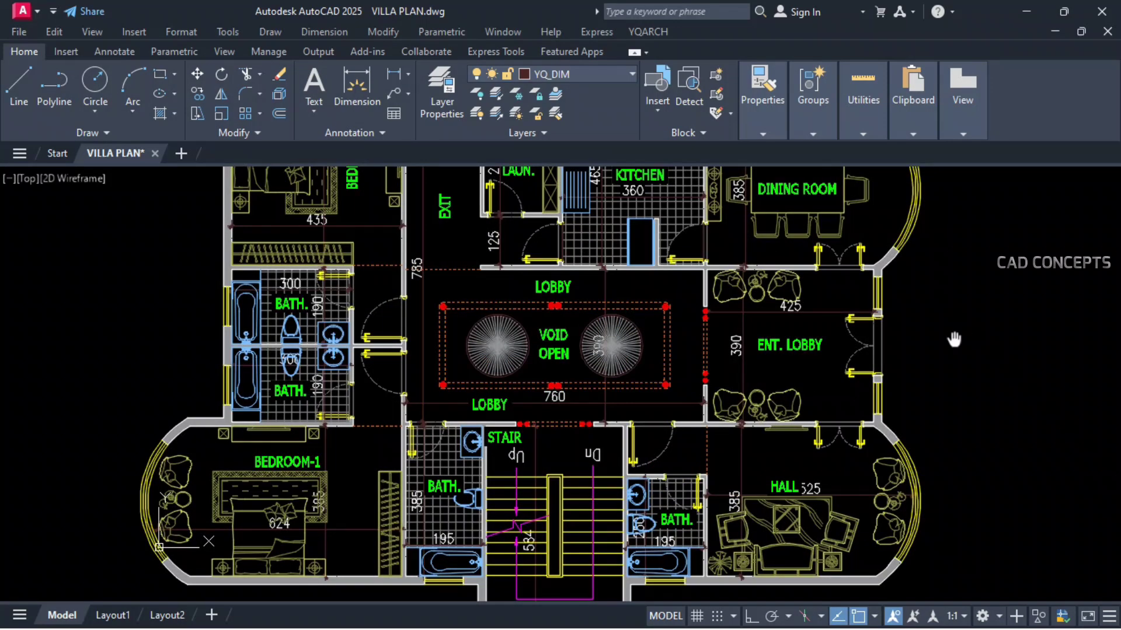
middle_click_drag(954, 339, 954, 283)
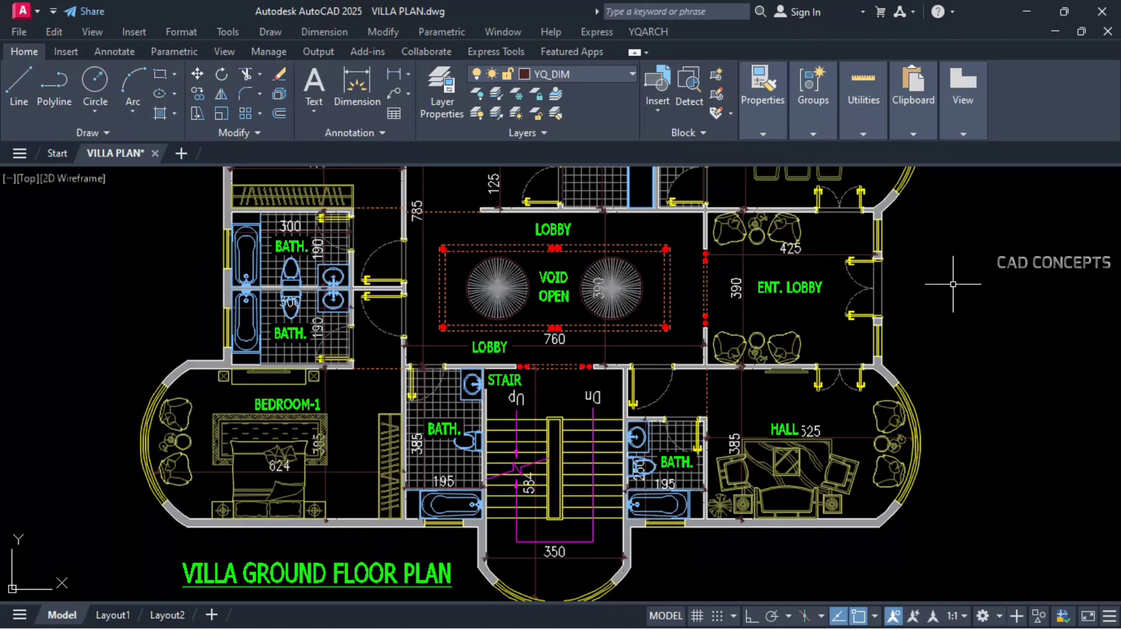
scroll(952, 285, "down", 3)
middle_click_drag(855, 304, 855, 380)
middle_click_drag(856, 380, 858, 383)
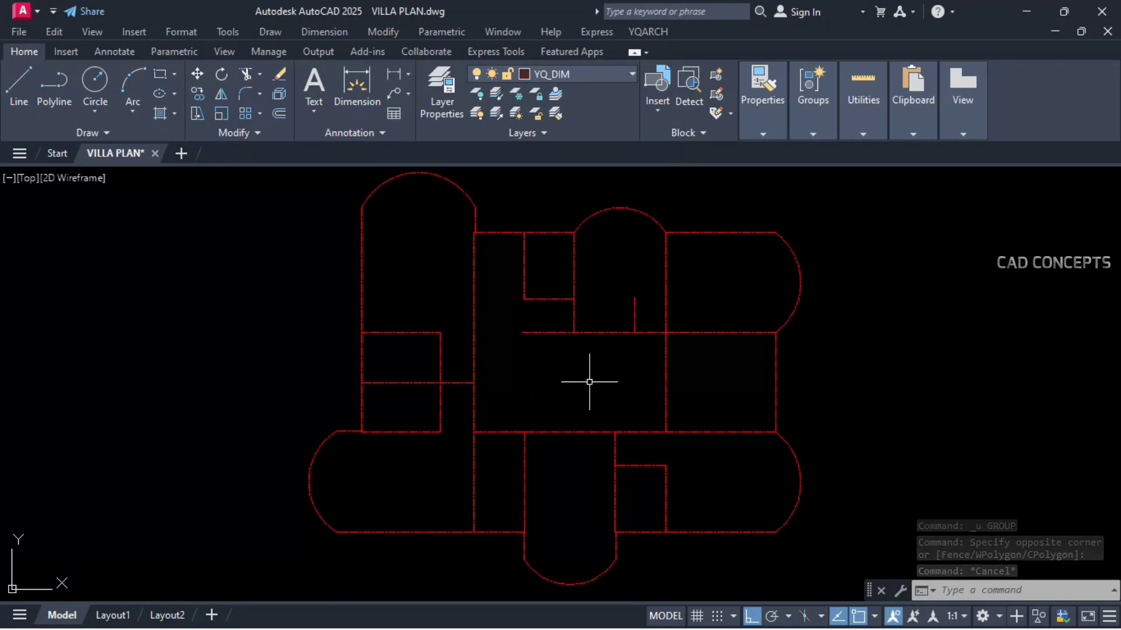
Step: Convert only the exterior centerlines, including the curved bays, to walls of thickness 20 with XWW, leaving out the interior partition lines
type("XWW")
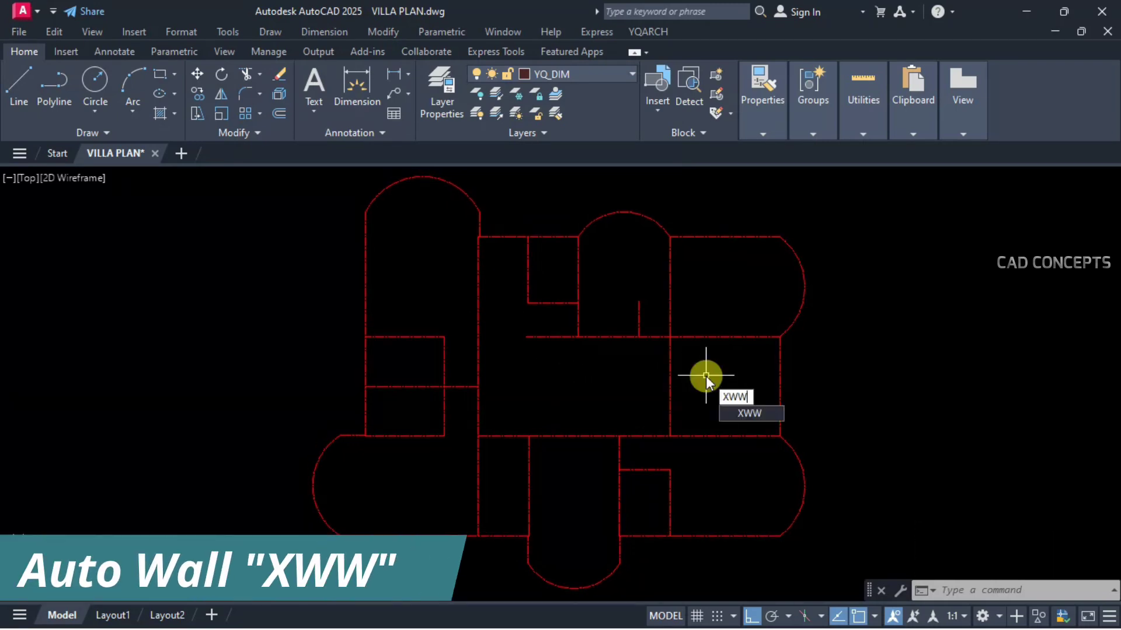
key("Return")
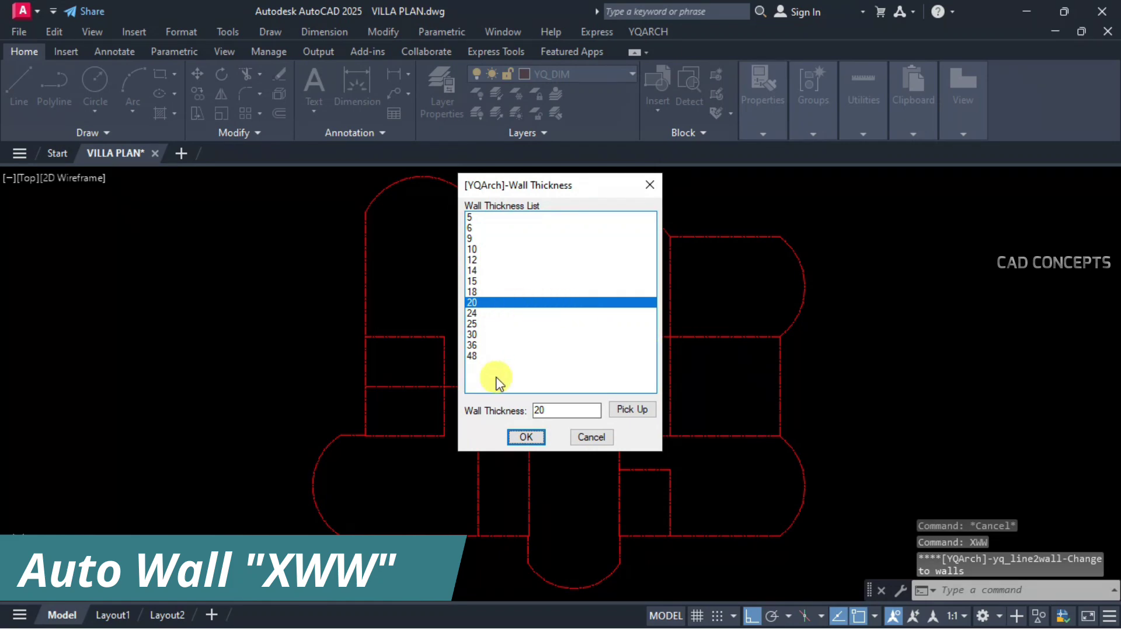
left_click(526, 437)
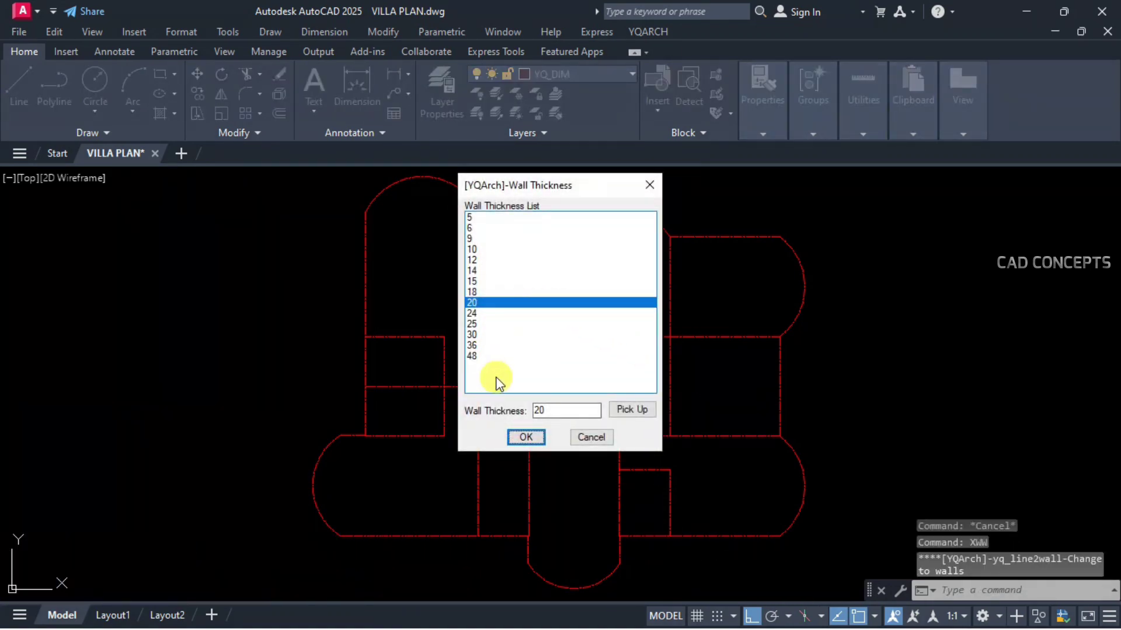
left_click(526, 437)
left_click(830, 594)
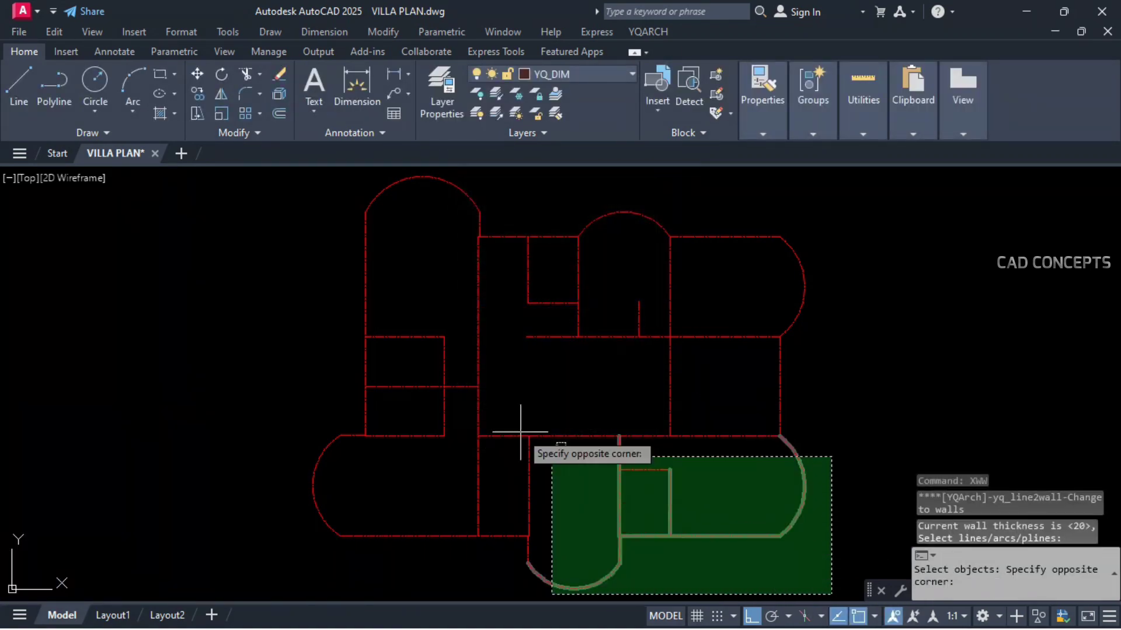
left_click(283, 170)
left_click(690, 272, "shift")
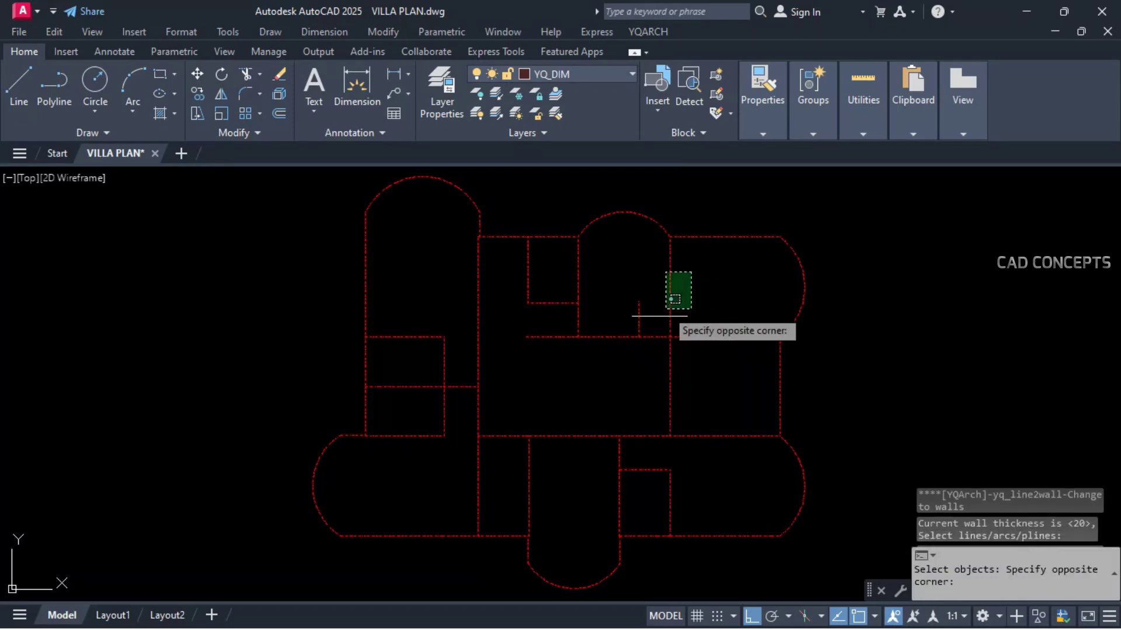
left_click(391, 500, "shift")
key("Return")
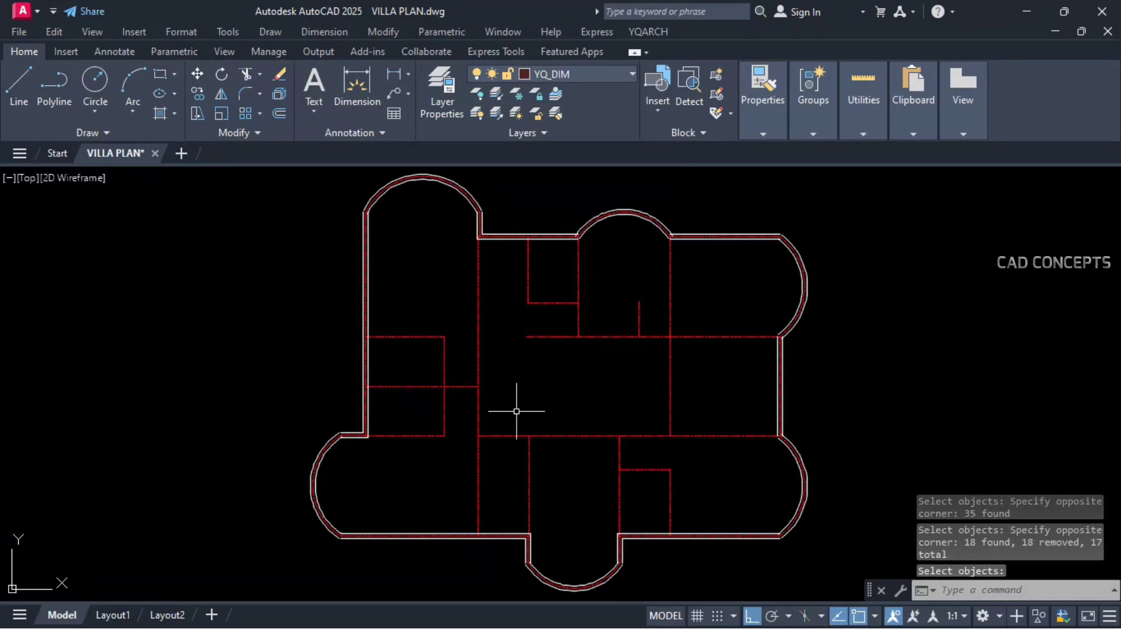
Step: Convert all the interior partition centerlines to walls of thickness 10 with XWW
type("X")
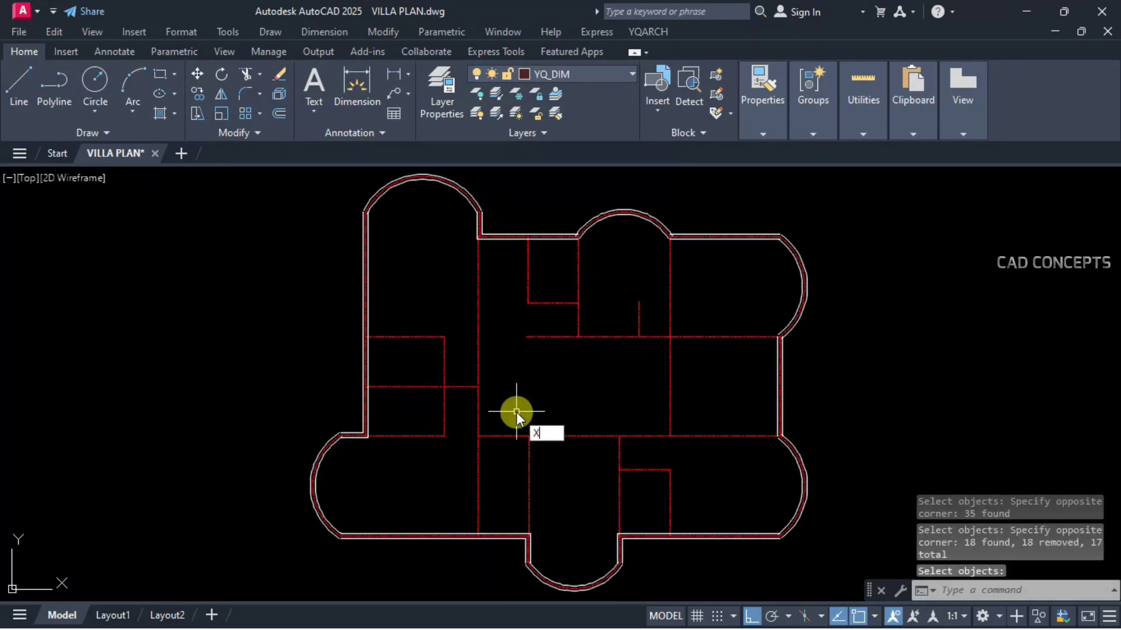
type("WW")
key("Return")
left_click(478, 250)
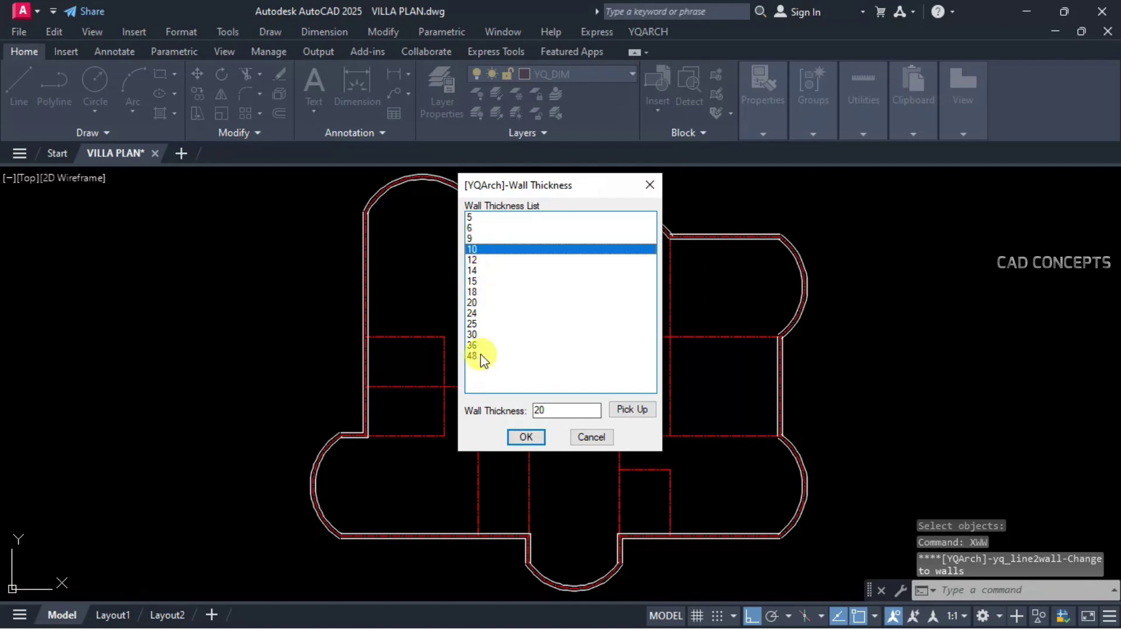
left_click(515, 442)
left_click(724, 272)
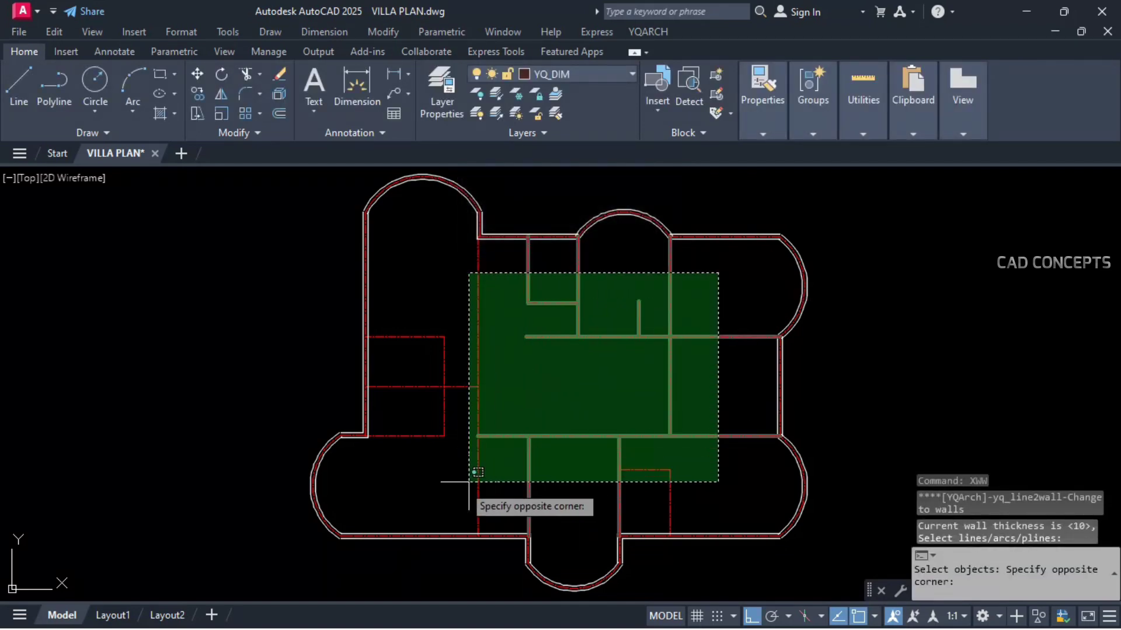
left_click(420, 502)
key("Return")
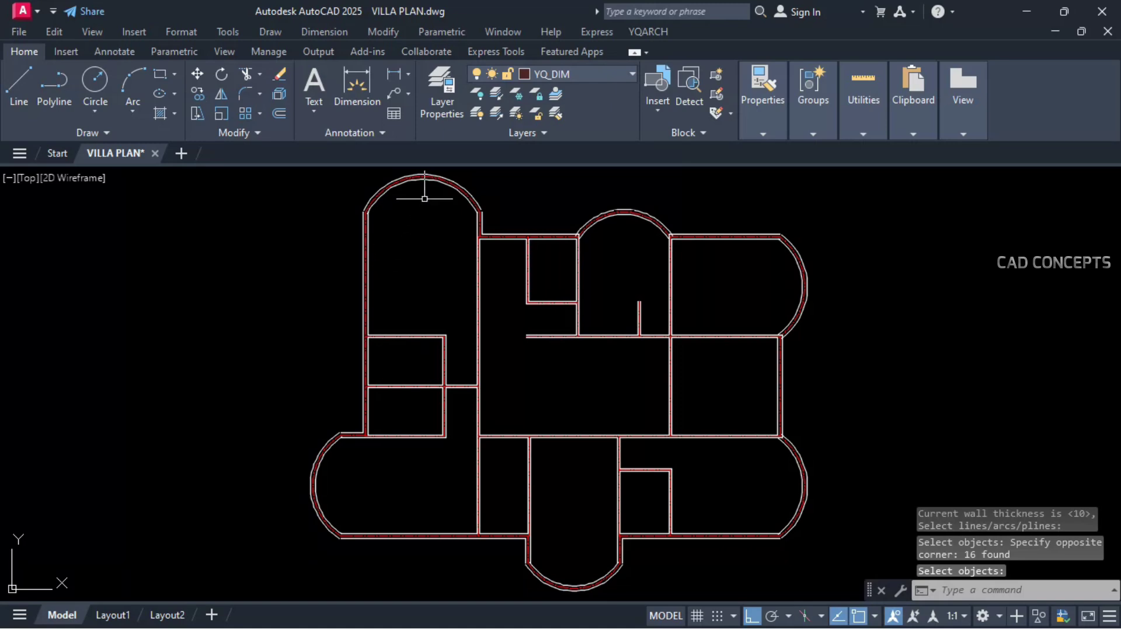
Step: Fillet the outer and inner wall lines with radius 0 where the upper-left room's arch meets its right-hand wall
scroll(474, 207, "up", 8)
type("f")
key("Return")
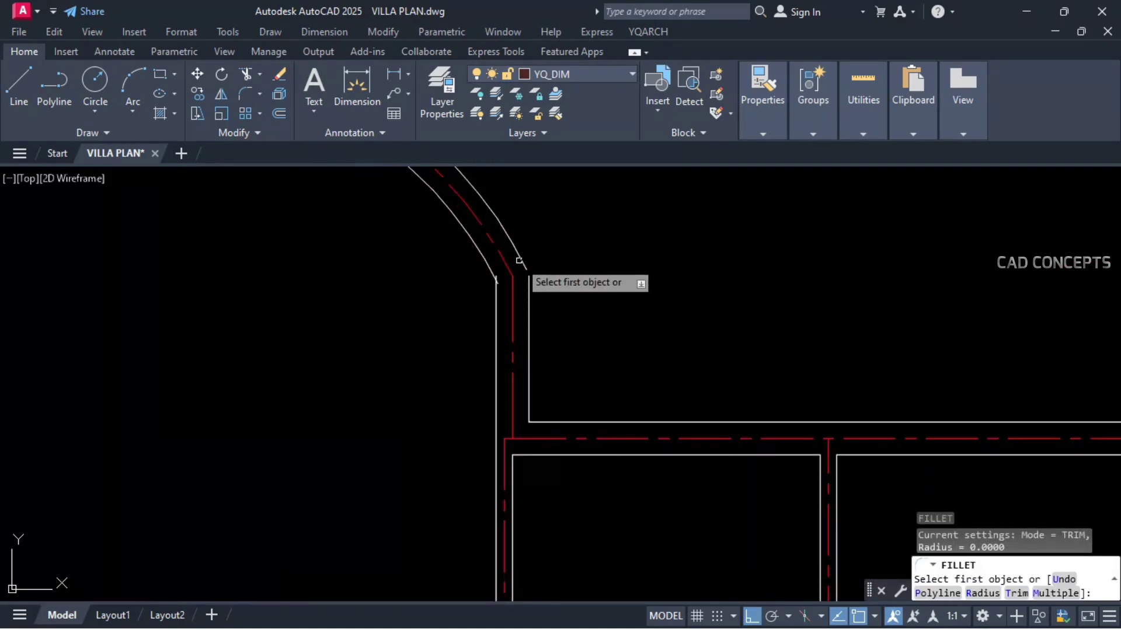
left_click(523, 265)
left_click(528, 292)
key("Return")
left_click(494, 294)
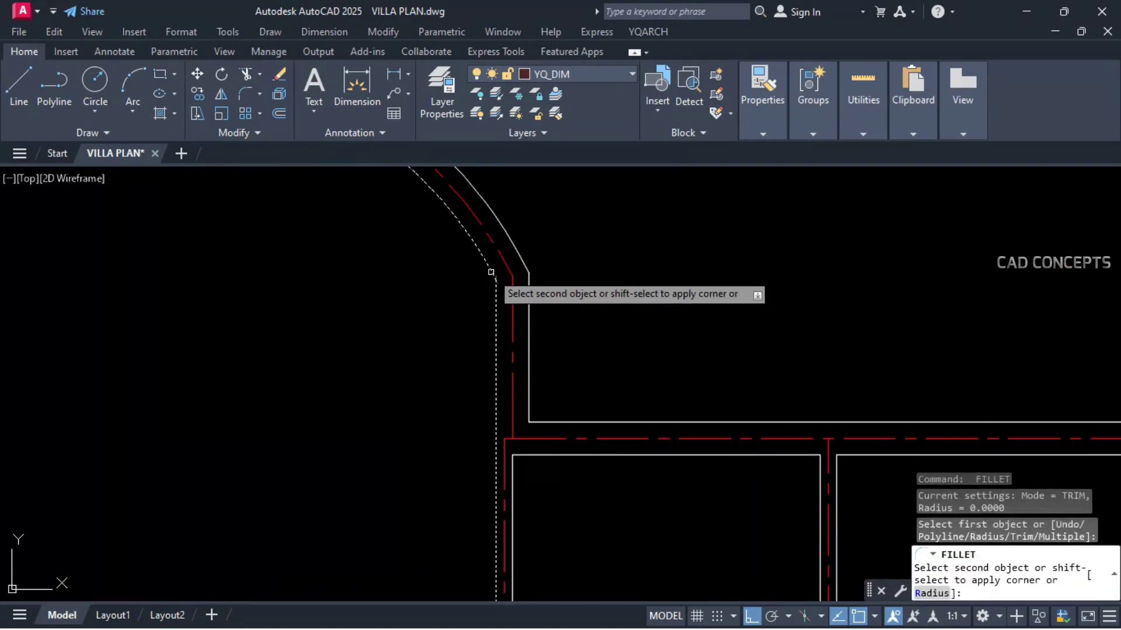
left_click(491, 272)
Step: Fillet the outer and inner wall lines with radius 0 where the upper-left room's arch meets its left-hand wall
scroll(574, 264, "down", 6)
scroll(366, 260, "up", 6)
key("Return")
left_click(398, 283)
left_click(402, 262)
key("Return")
left_click(430, 291)
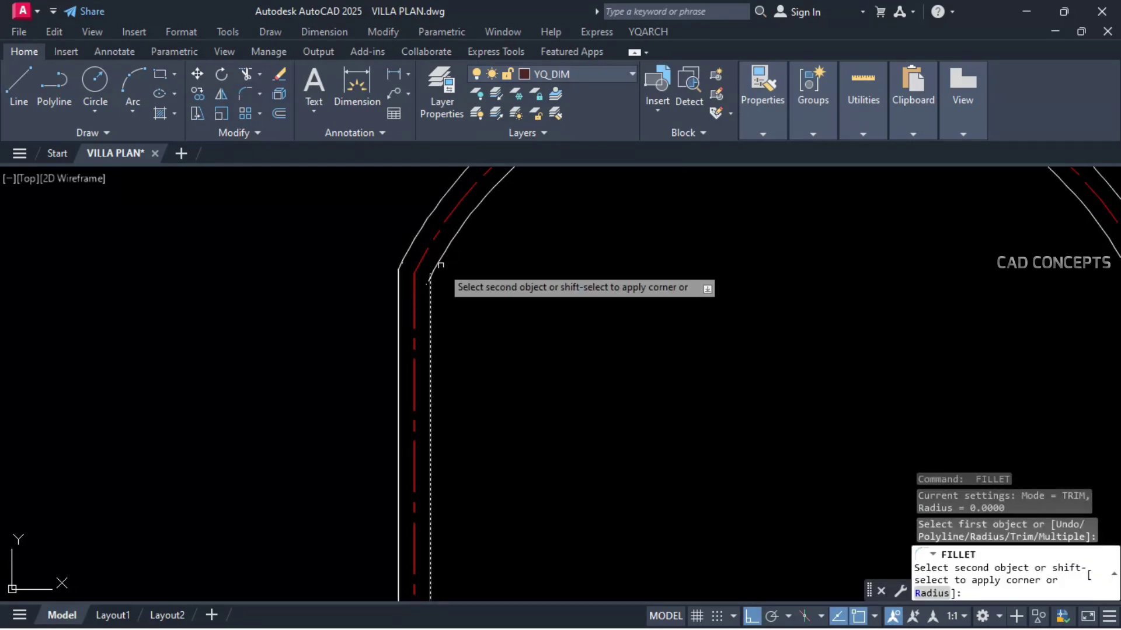
left_click(439, 264)
Step: Fillet the open wall-line corners with radius 0 at the curved bays along the lower part of the plan
scroll(435, 280, "down", 6)
scroll(631, 429, "up", 6)
key("Return")
scroll(776, 440, "down", 6)
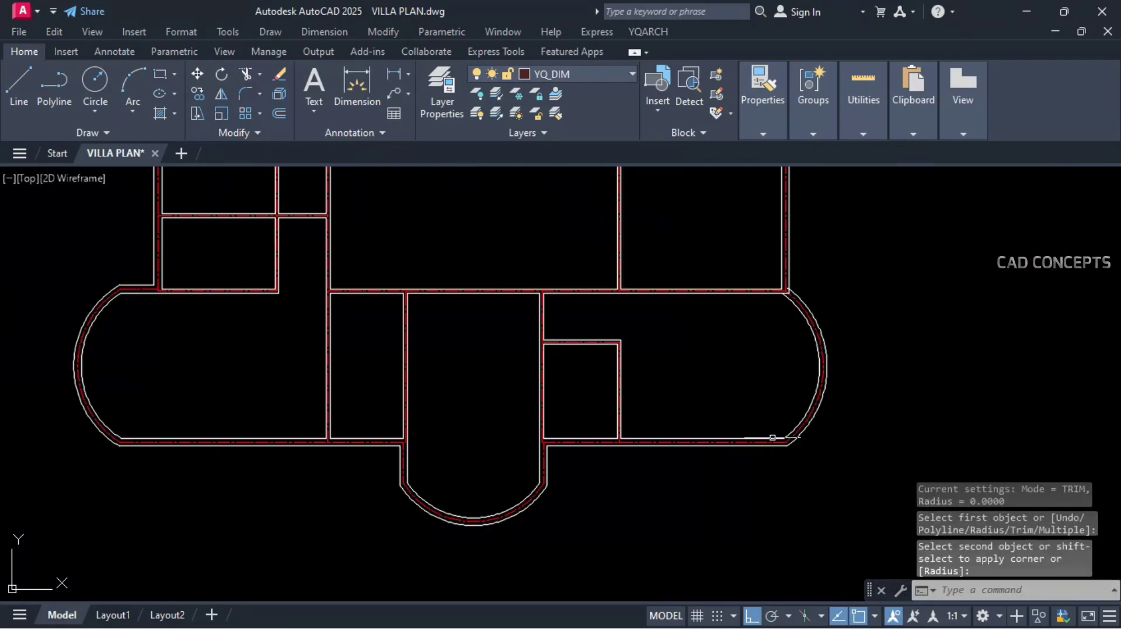
scroll(785, 299, "up", 6)
key("Return")
left_click(752, 330)
key("Return")
left_click(720, 251)
left_click(733, 230)
left_click(716, 359)
Step: Fillet the wall lines with radius 0 at the top corner of the upper-right curved room and close the remaining open corners
scroll(715, 358, "down", 6)
scroll(683, 263, "up", 6)
key("Return")
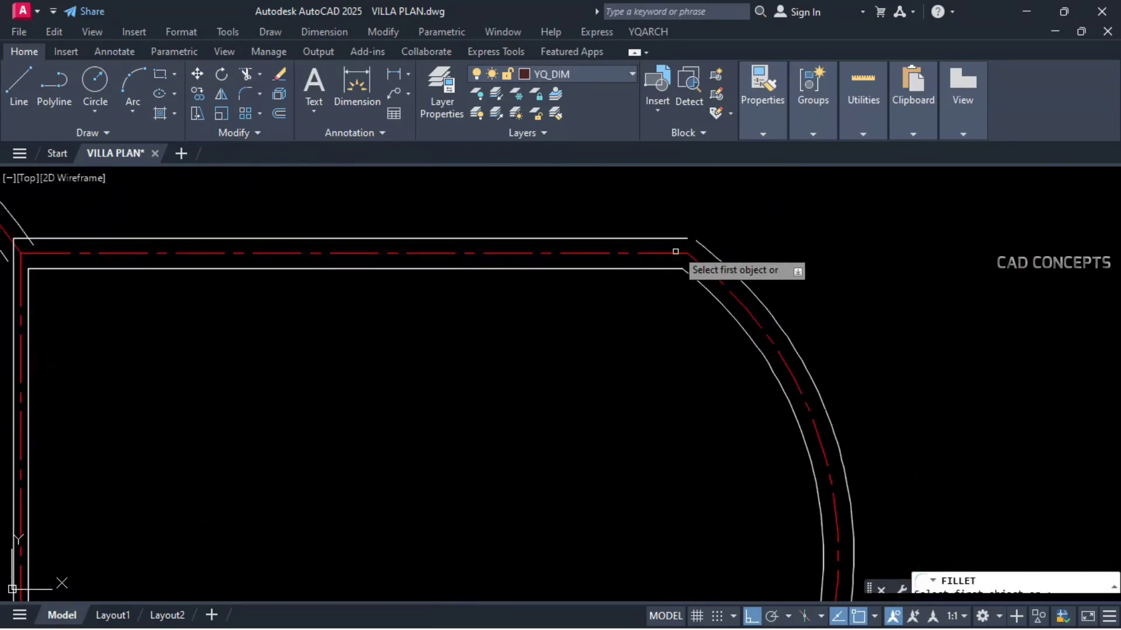
left_click(676, 240)
left_click(709, 256)
key("Return")
left_click(531, 296)
scroll(666, 351, "down", 6)
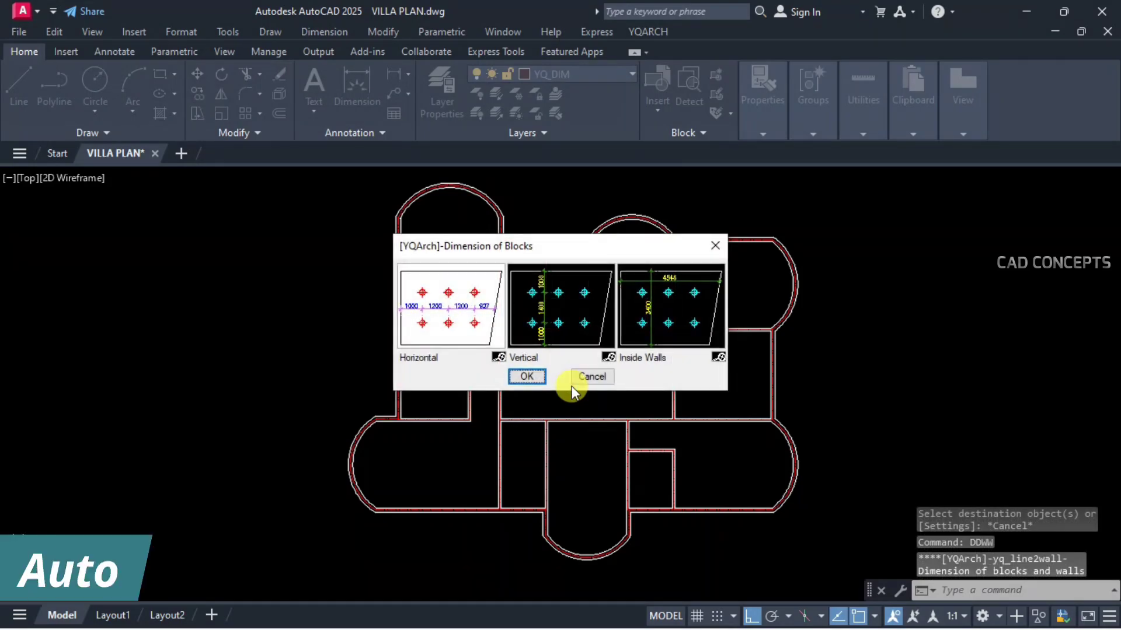
Step: Add Inside Walls dimensions with DDWW to the upper-right curved room and the rectangular room directly below it
left_click(670, 306)
left_click(527, 377)
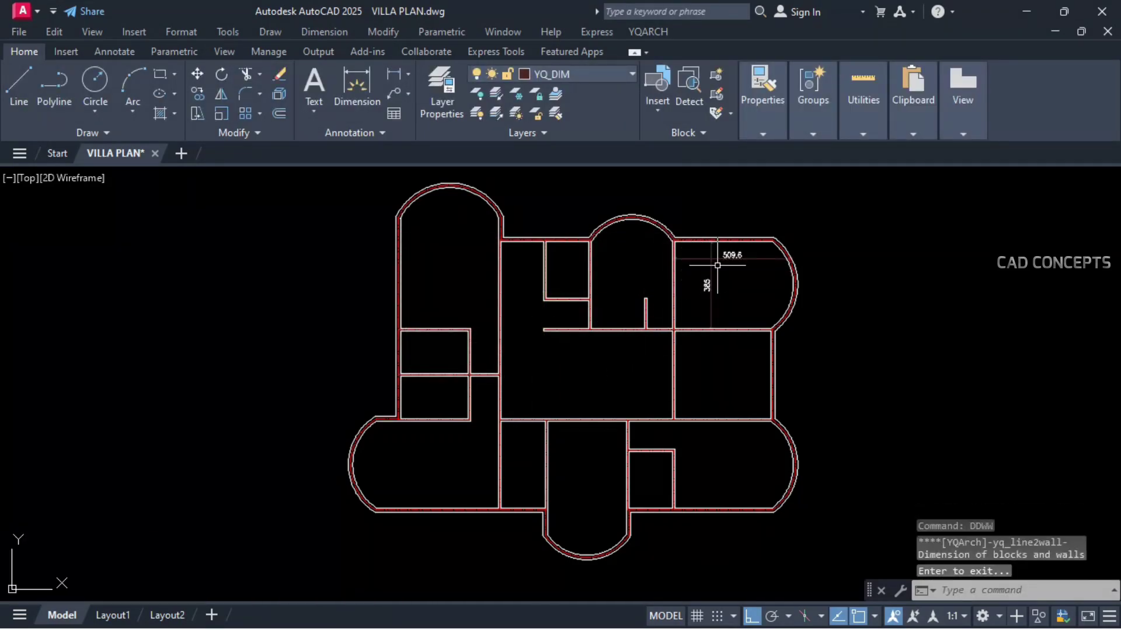
key("Return")
left_click(527, 376)
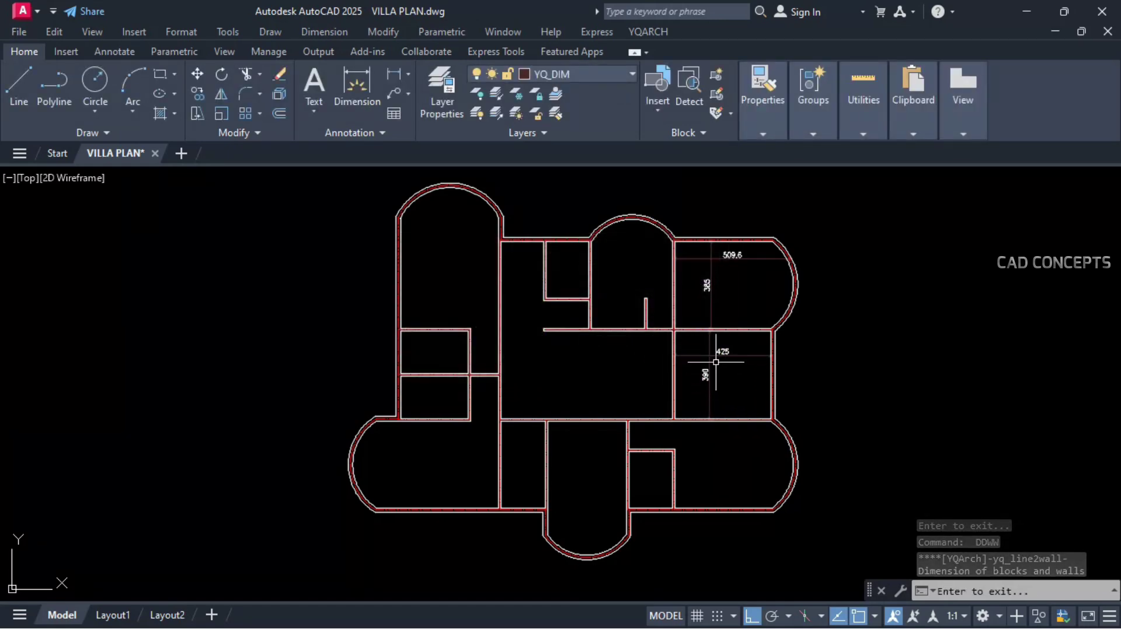
left_click(716, 362)
Step: Add Inside Walls dimensions to the lower-right curved room, the small bathroom beside it and the stair bay
key("Return")
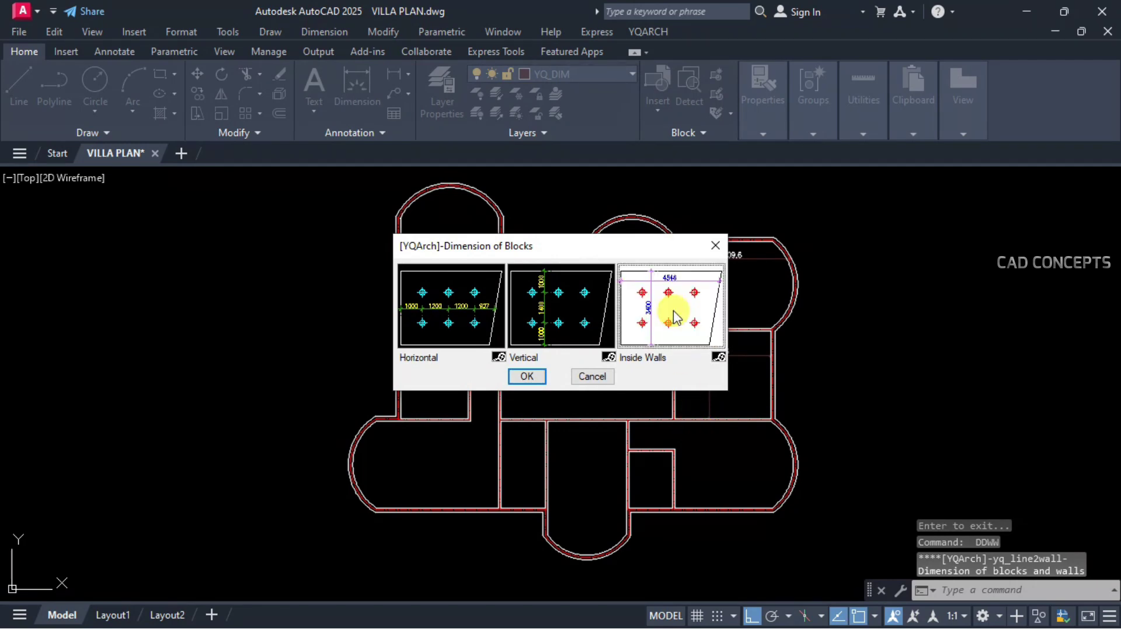
left_click(666, 328)
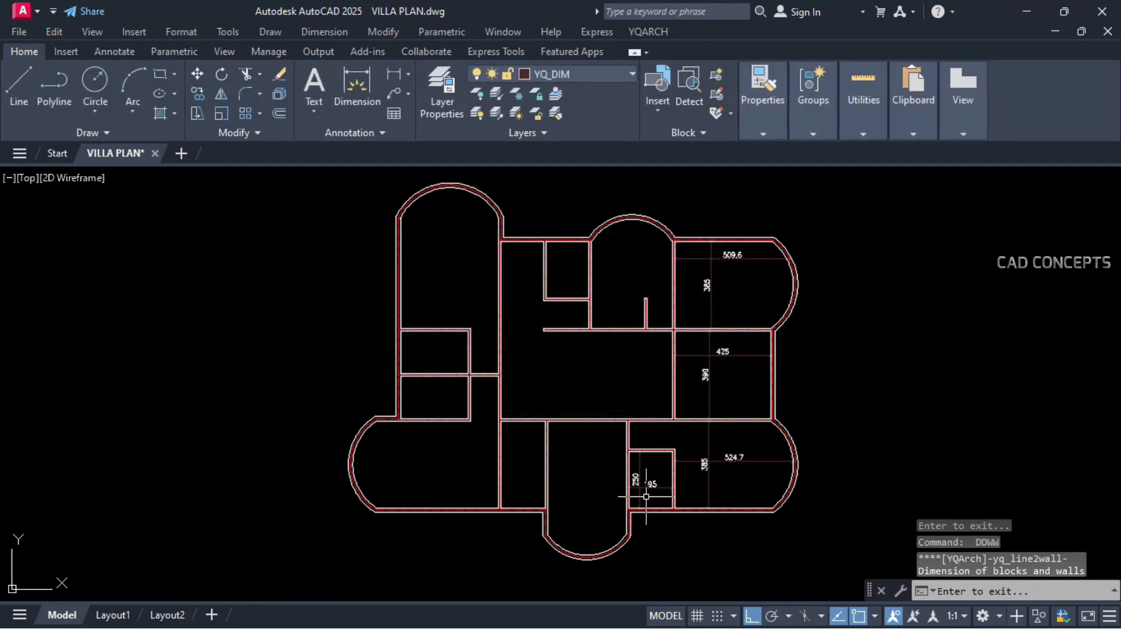
left_click(646, 498)
key("Return")
key("Return")
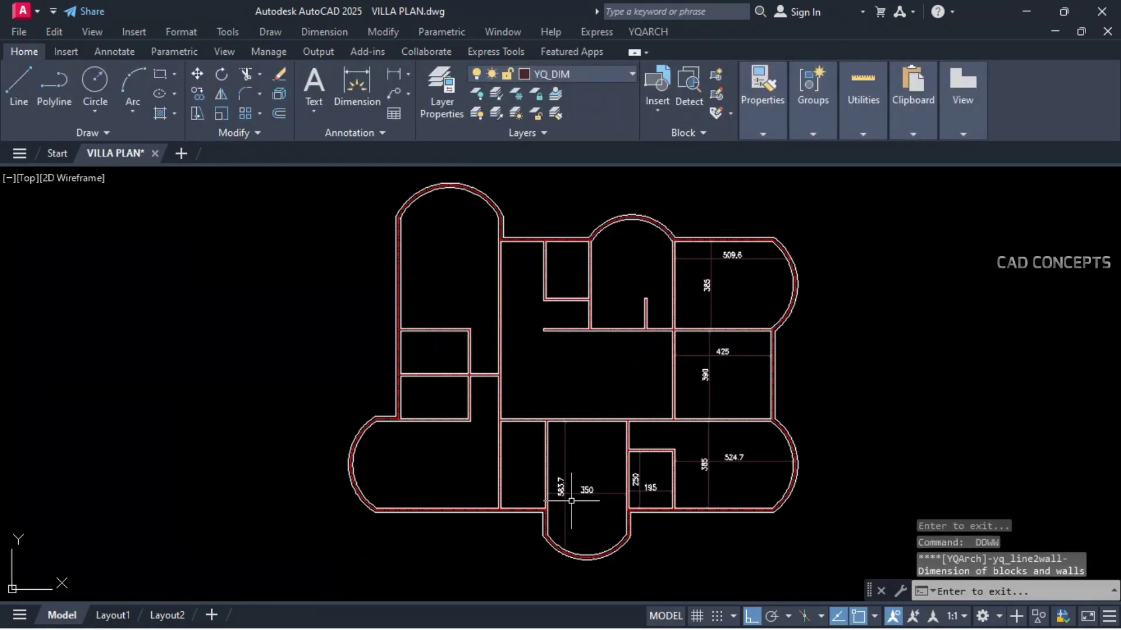
left_click(571, 500)
Step: Add Inside Walls dimensions to the narrow room left of the stair bay and the lower-left curved bedroom
key("Return")
key("Return")
left_click(518, 497)
key("Return")
key("Return")
left_click(461, 488)
Step: Add Inside Walls dimensions to the two stacked bathrooms on the plan's left side
key("Return")
key("Return")
scroll(460, 395, "up", 5)
left_click(456, 408)
key("Return")
key("Return")
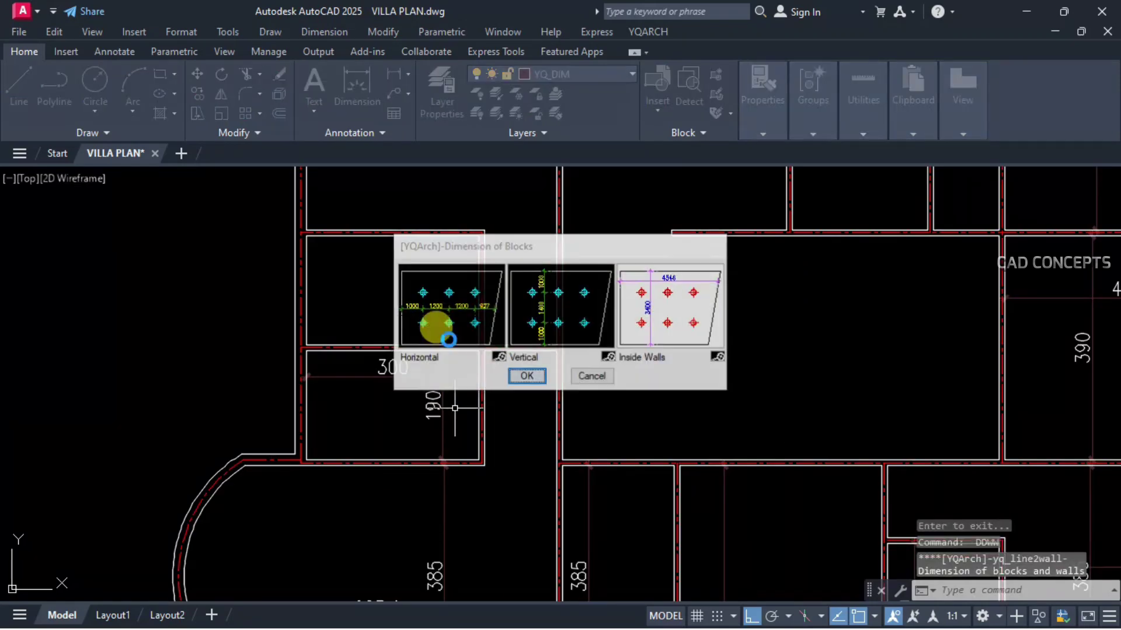
left_click(456, 278)
Step: Add Inside Walls dimensions to the upper-left arched bedroom and the large central lobby
middle_click_drag(438, 199, 478, 488)
key("Return")
key("Return")
left_click(517, 493)
scroll(518, 492, "down", 4)
key("Return")
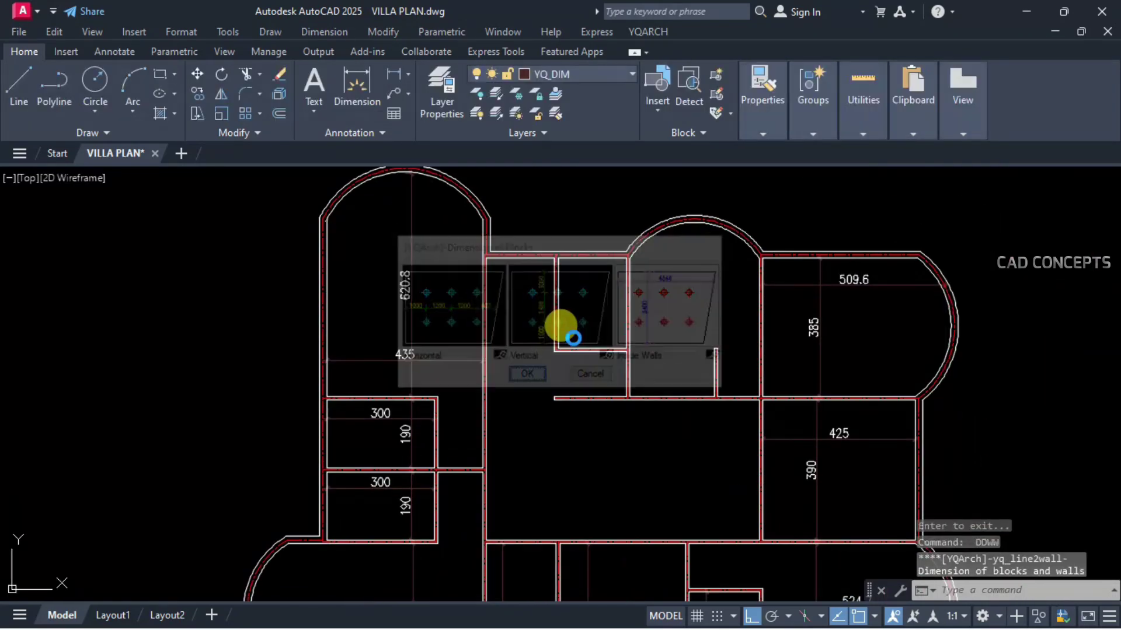
key("Return")
left_click(642, 523)
Step: Add Inside Walls dimensions to the arched kitchen and the remaining small spaces between it and the exit corridor
scroll(659, 307, "up", 2)
key("Return")
key("Return")
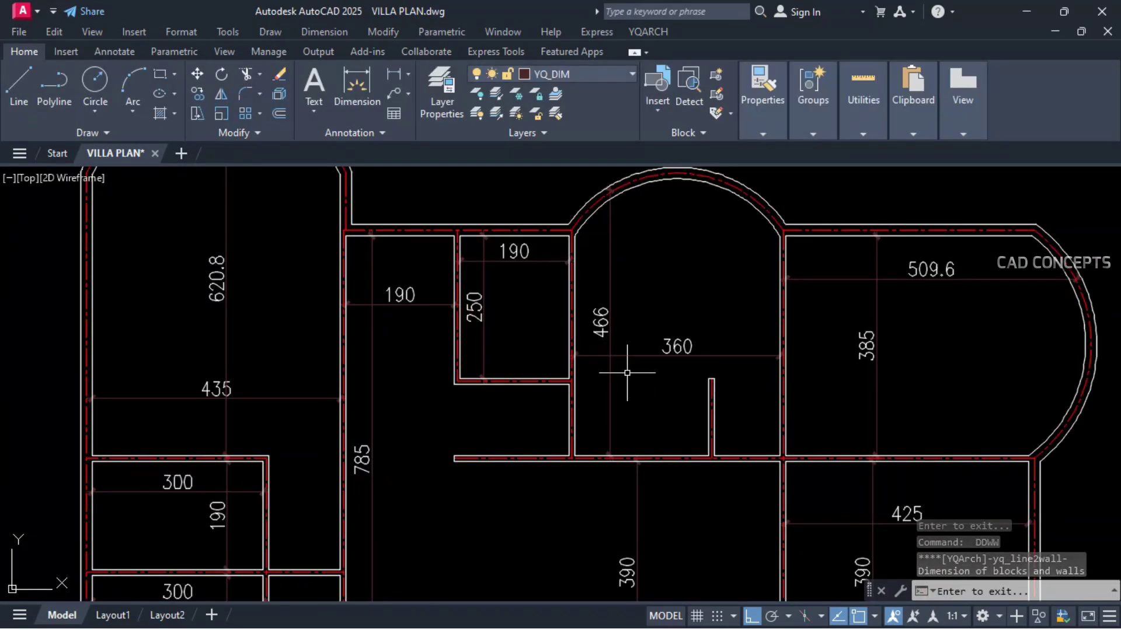
left_click(608, 353)
key("Escape")
scroll(538, 398, "up", 3)
key("Return")
key("Return")
key("Return")
key("Return")
key("Return")
left_click(595, 359)
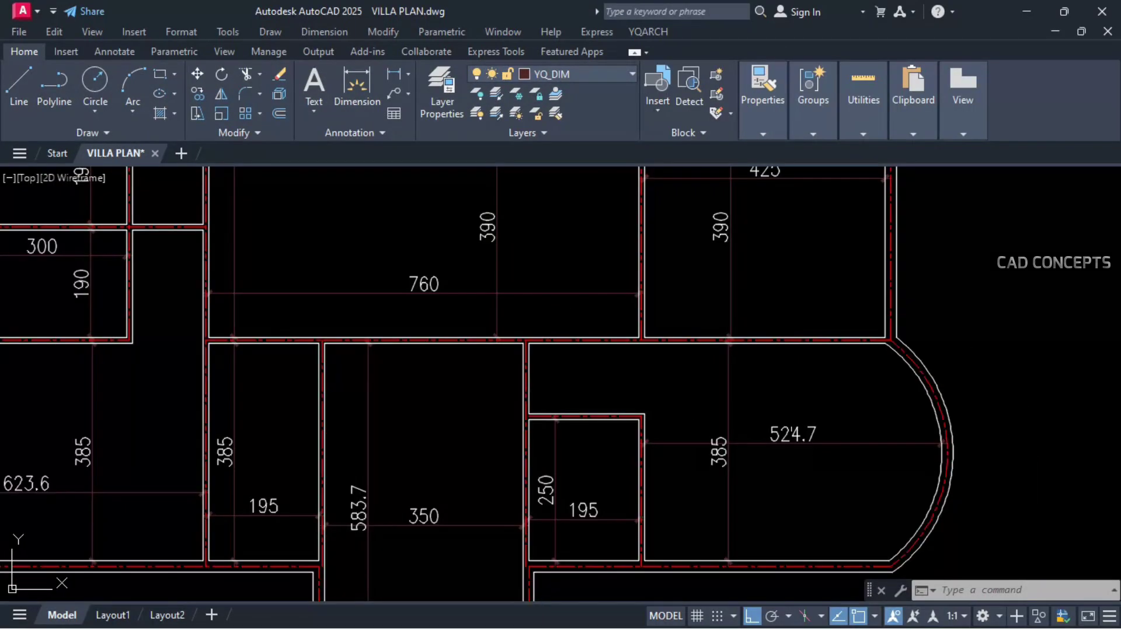
Step: Round the six room dimensions that show decimals to the nearest 1 with DD0
scroll(380, 521, "up", 2)
scroll(397, 519, "down", 4)
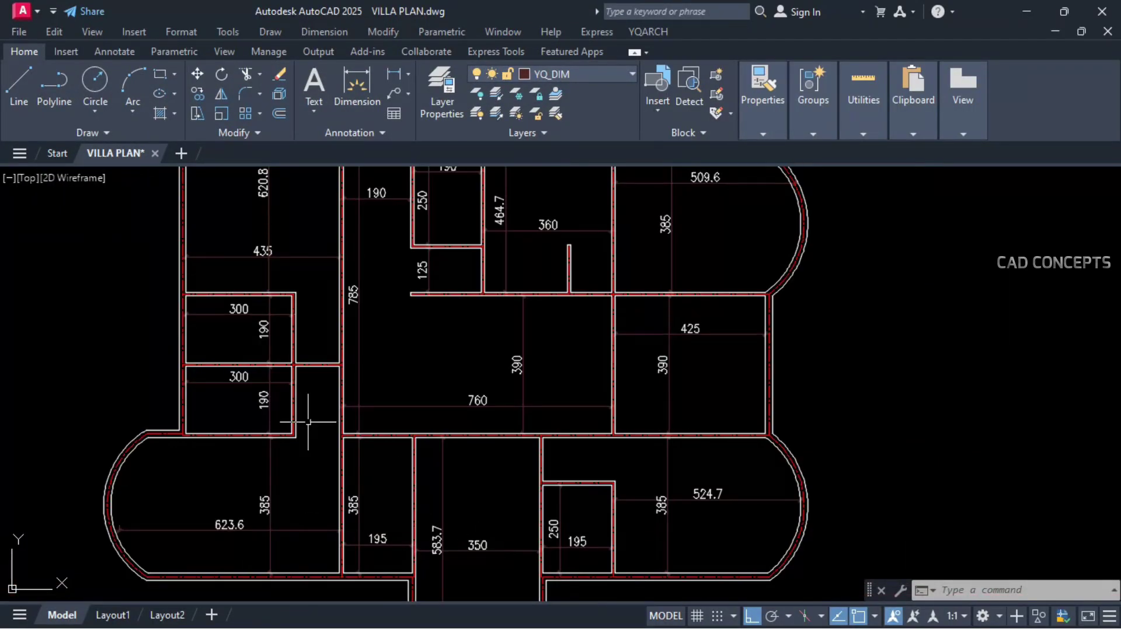
middle_click_drag(329, 365, 352, 468)
type("DD")
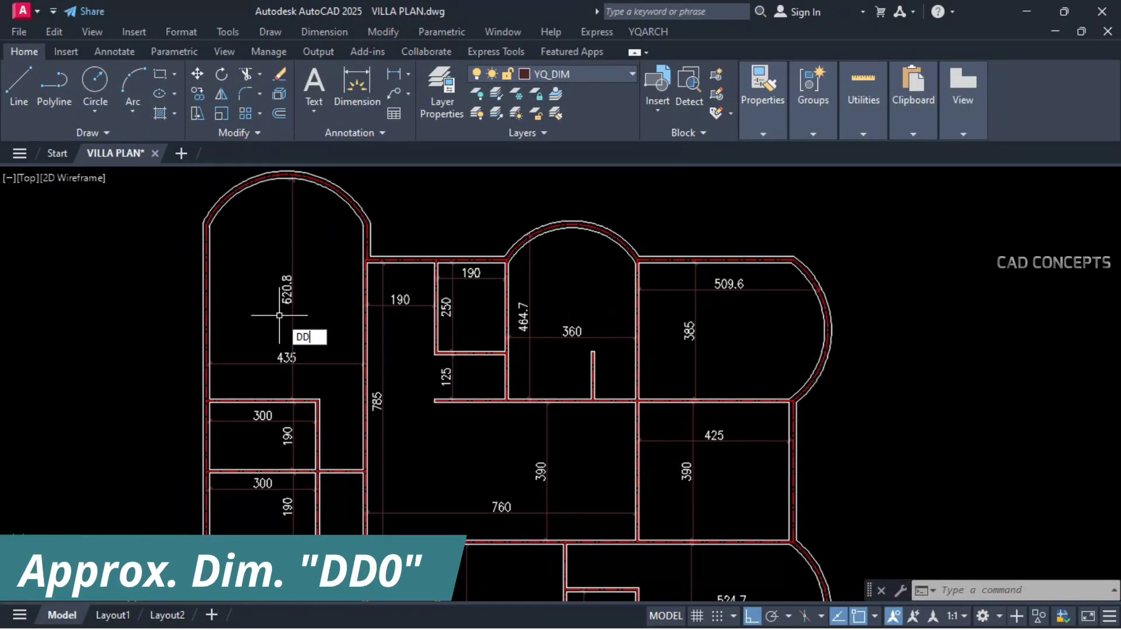
type("0")
key("Return")
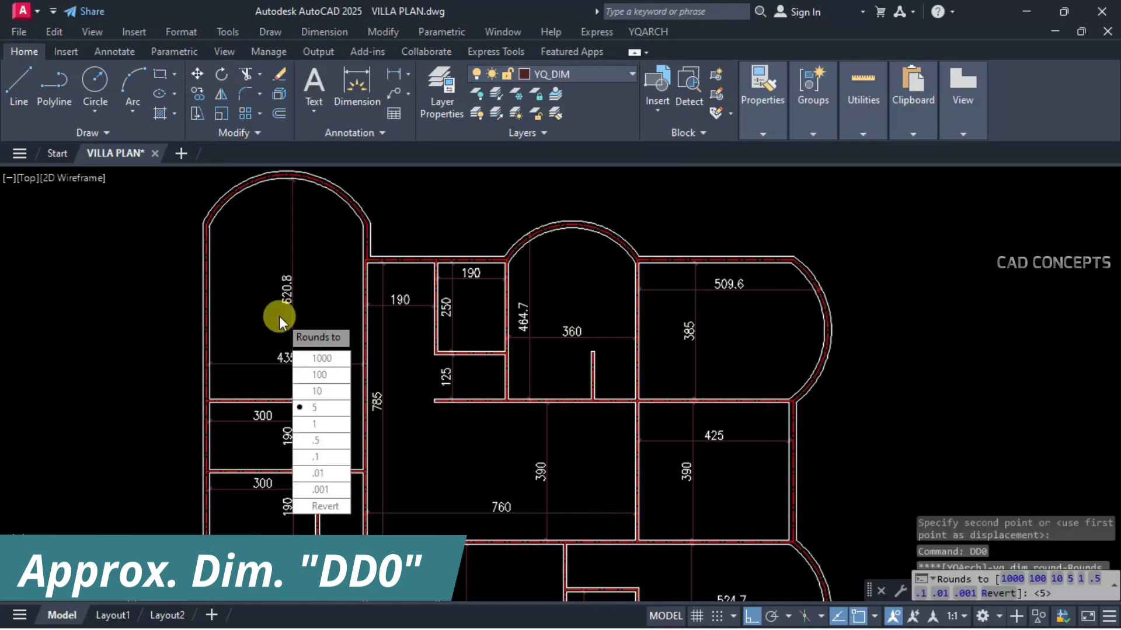
left_click(301, 423)
left_click(288, 286)
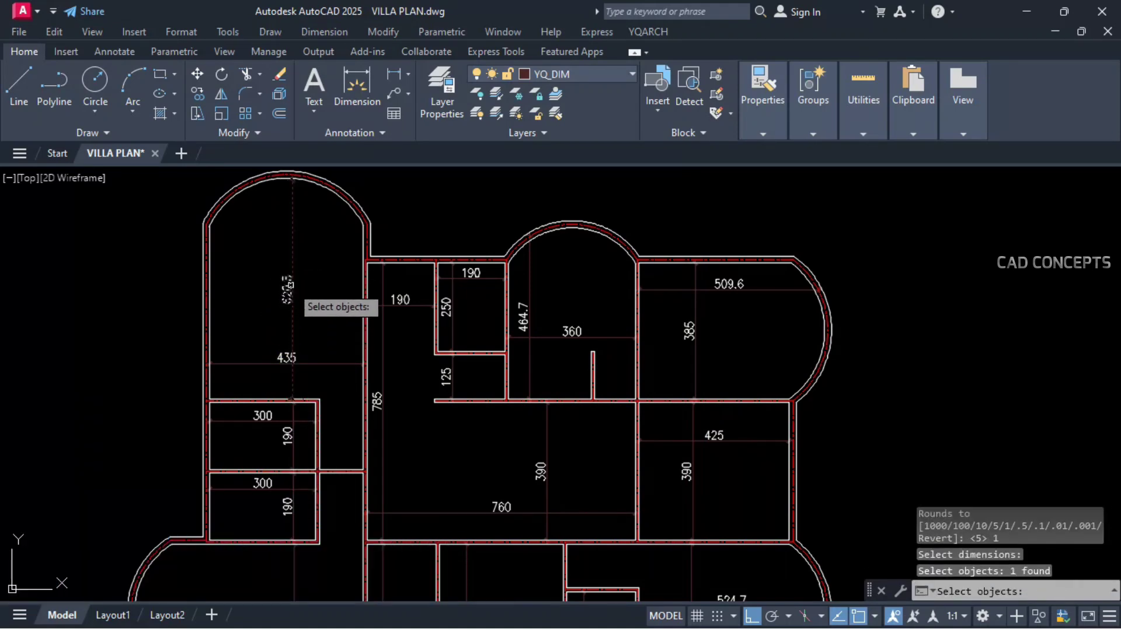
left_click(529, 315)
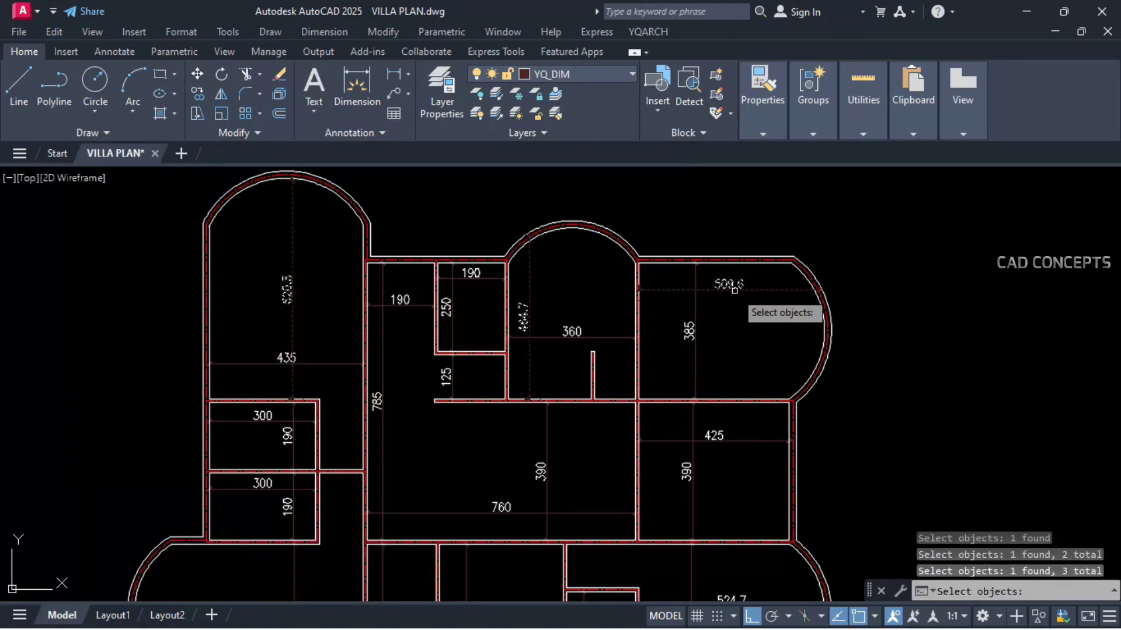
middle_click_drag(731, 359, 739, 254)
key("Return")
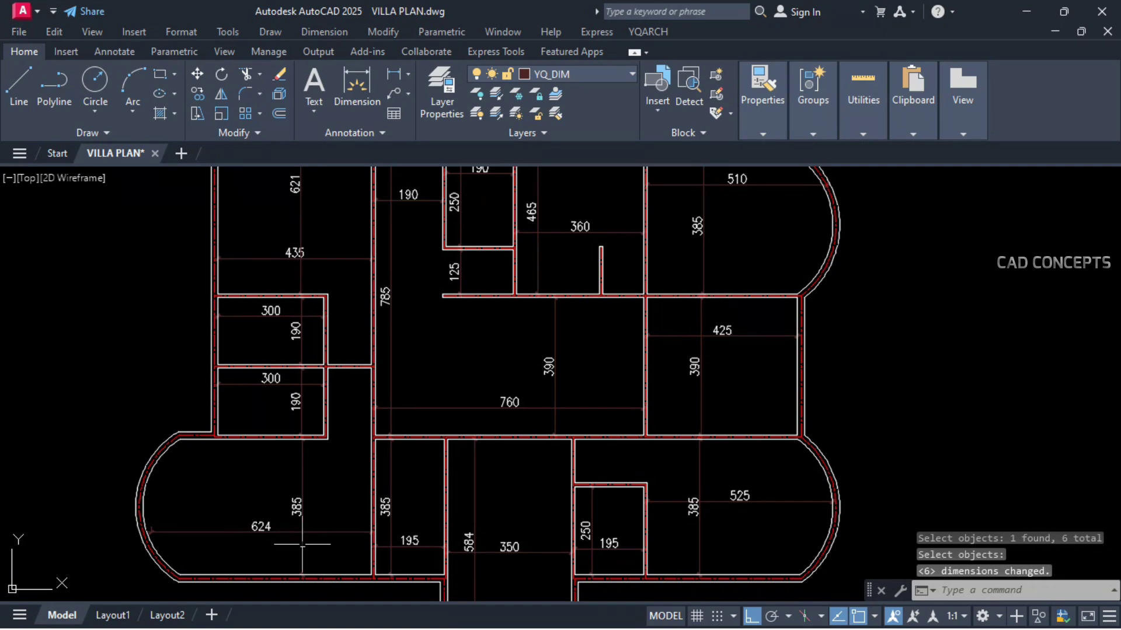
Step: Use Auto Door (ADT) with style Door1 and a 150 width to place a centred double-leaf door in the entrance room's outer right wall
middle_click_drag(485, 380, 509, 462)
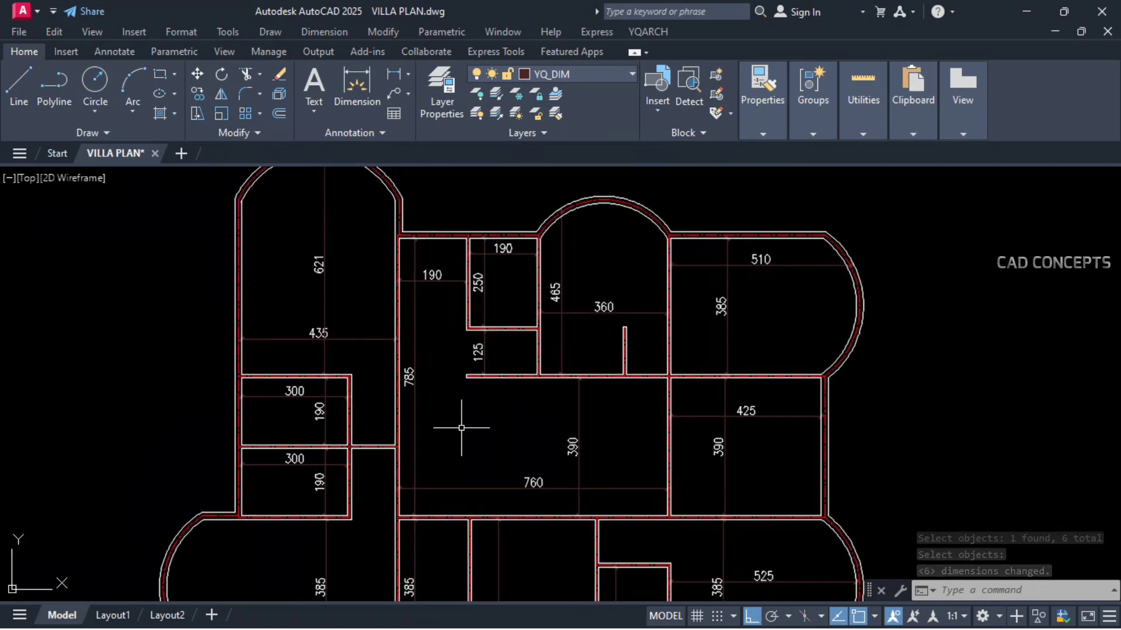
scroll(655, 336, "down", 2)
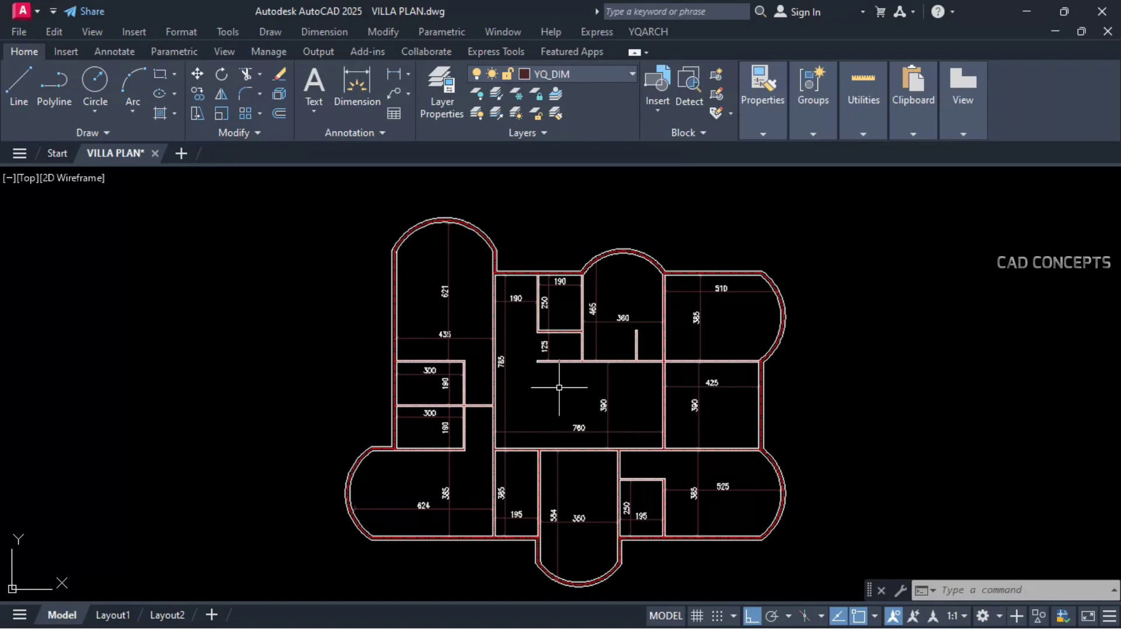
type("A")
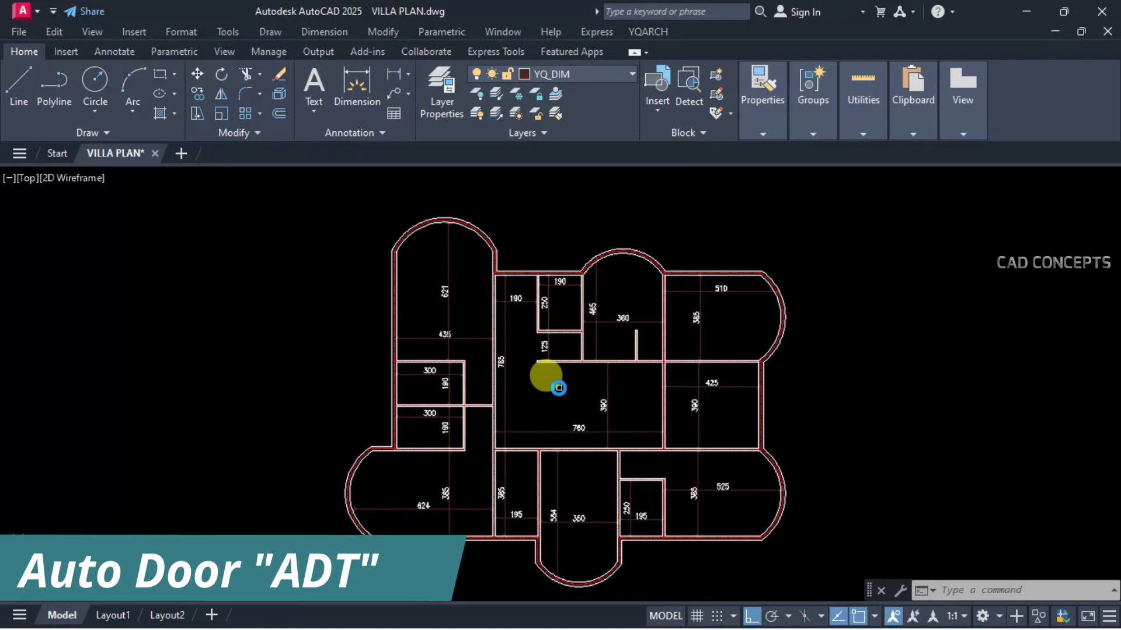
right_click(559, 388)
left_click(577, 453)
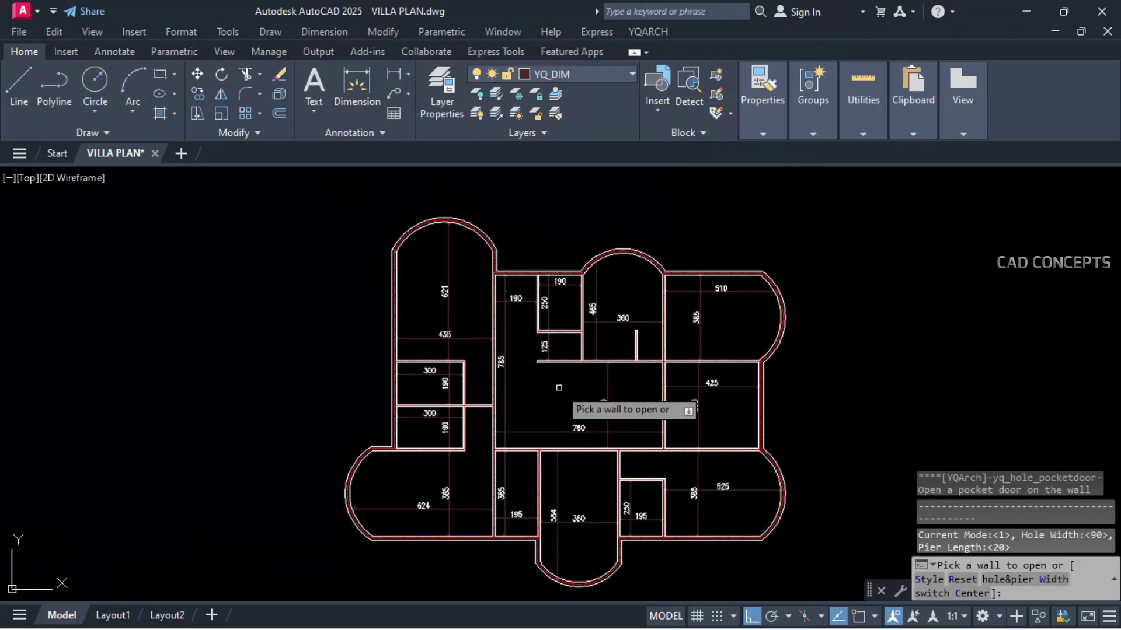
right_click(559, 388)
left_click(577, 453)
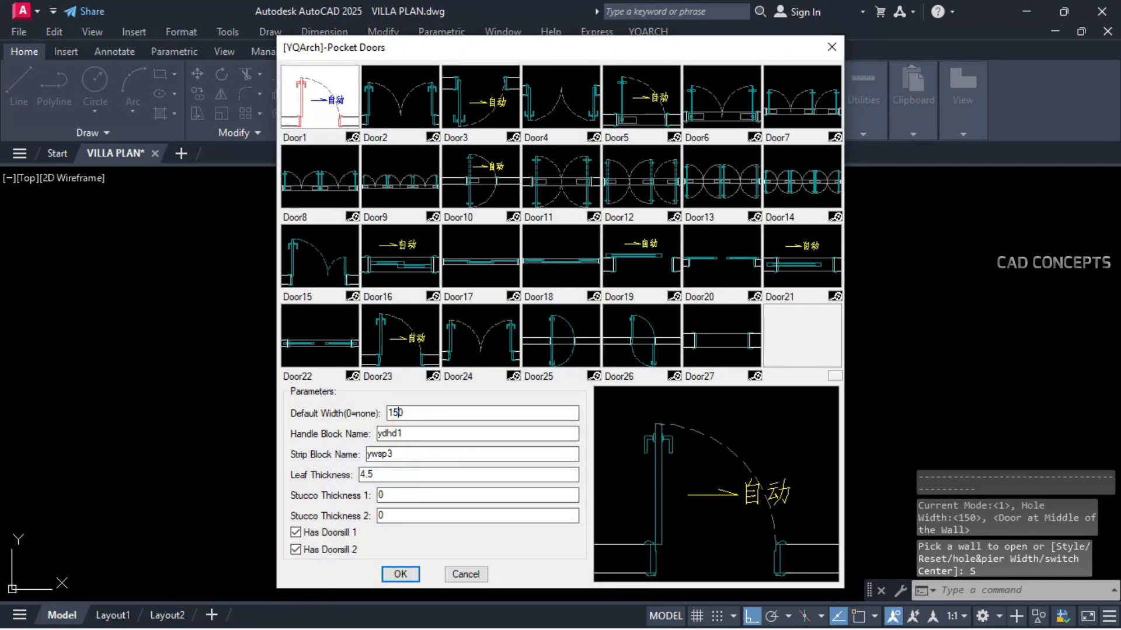
key("Return")
left_click(750, 382)
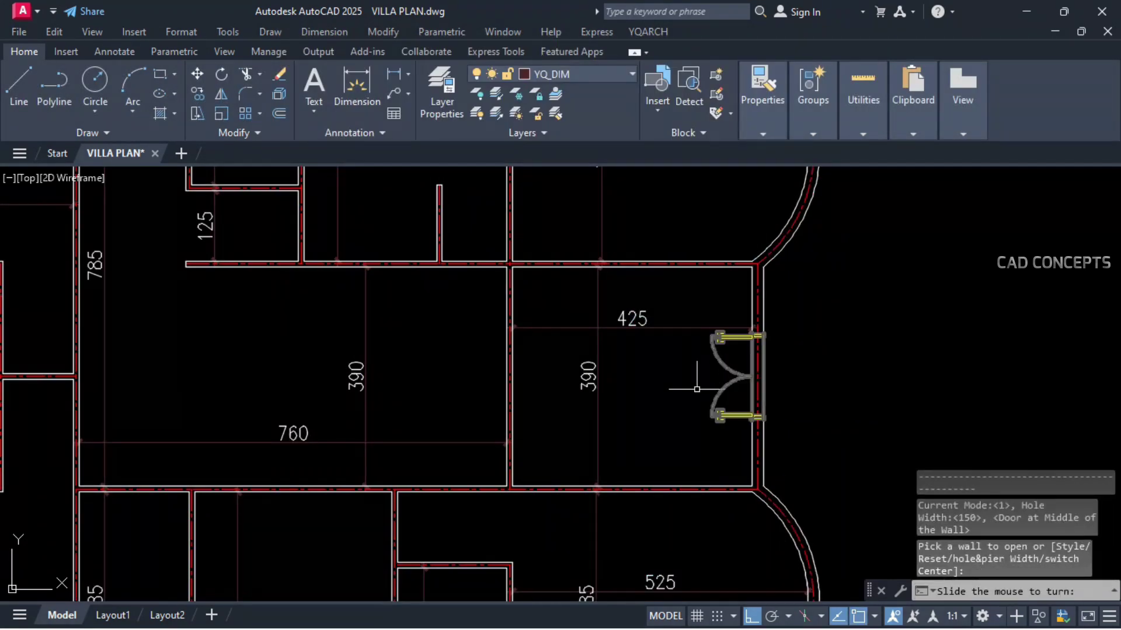
scroll(688, 389, "down", 2)
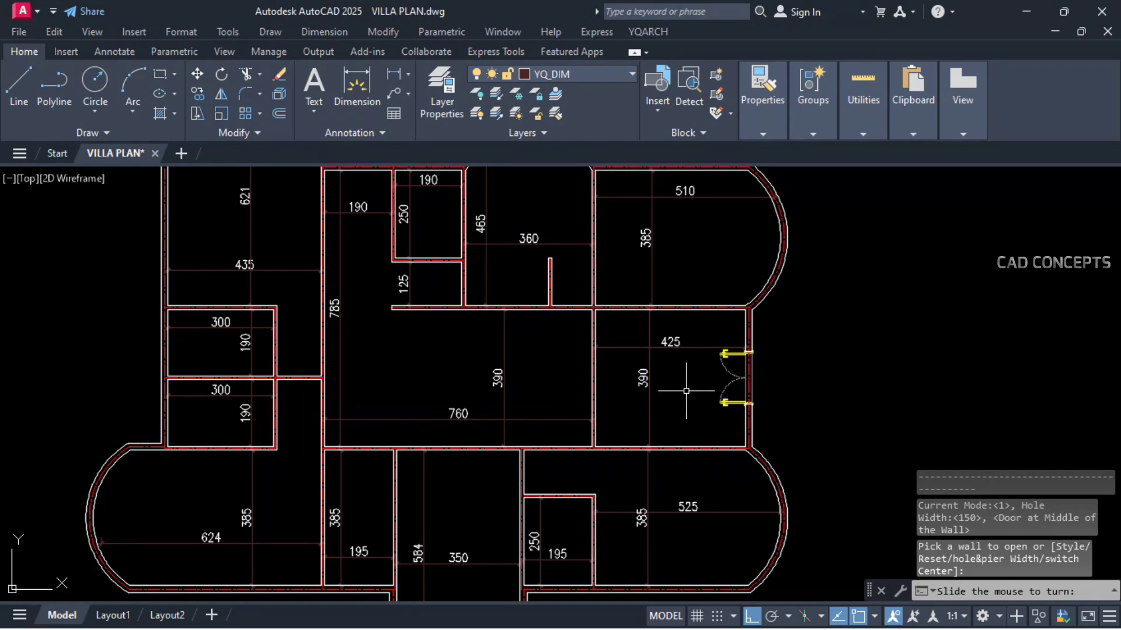
middle_click_drag(686, 392, 773, 424)
left_click(722, 403)
Step: Switch the door style to Door2 with a 120 width and place centred double doors in the entrance room's upper and lower walls
type("S")
key("Return")
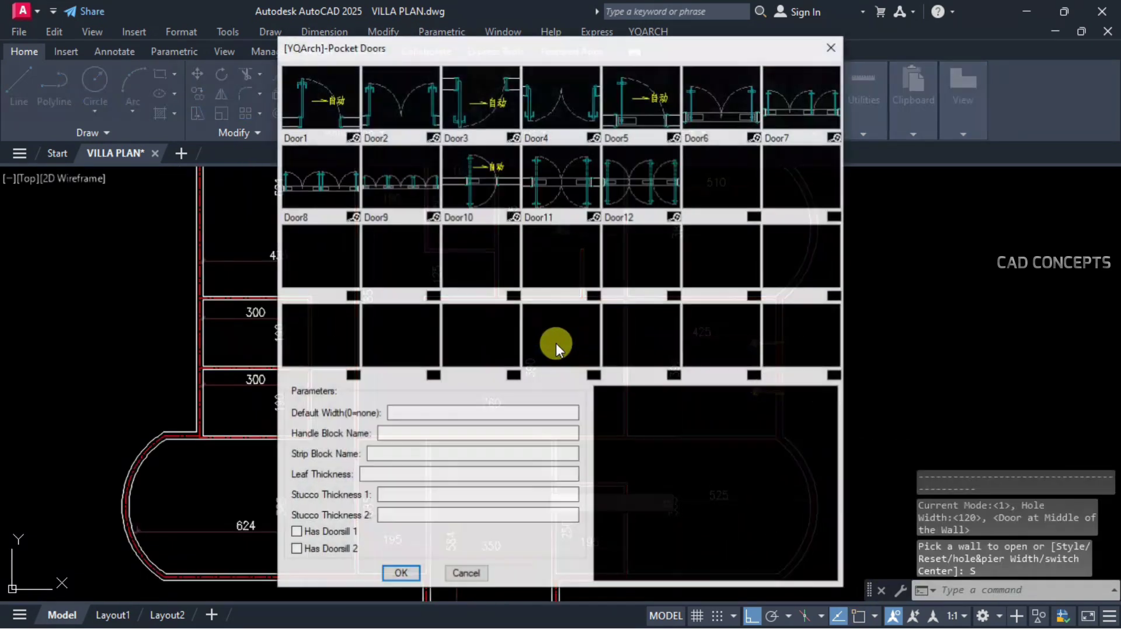
left_click(390, 111)
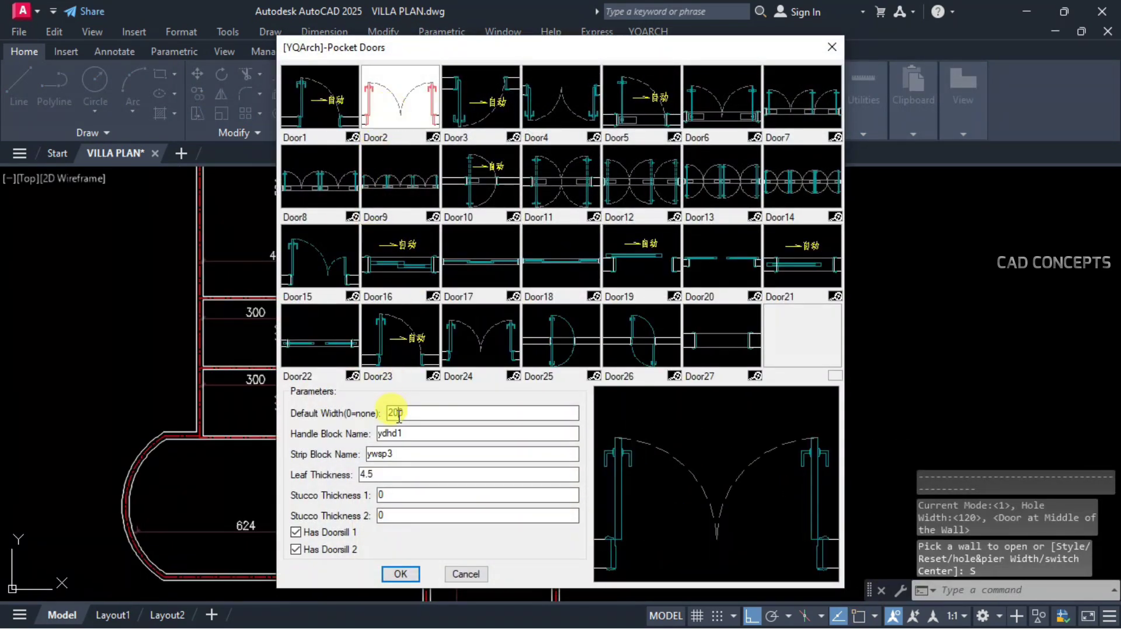
left_click(400, 571)
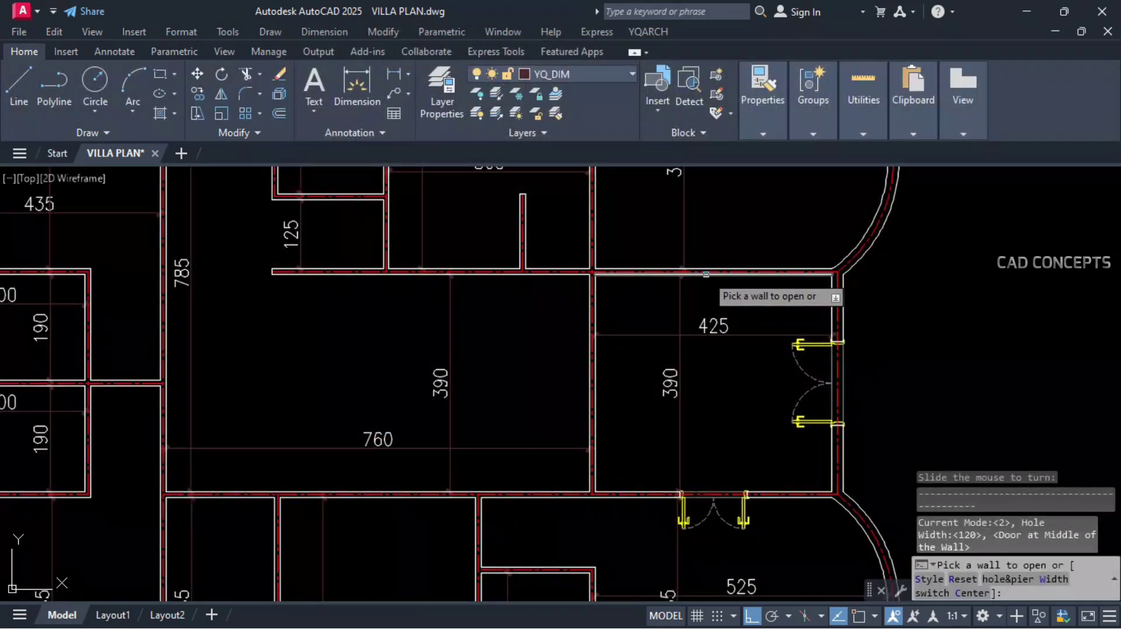
left_click(706, 274)
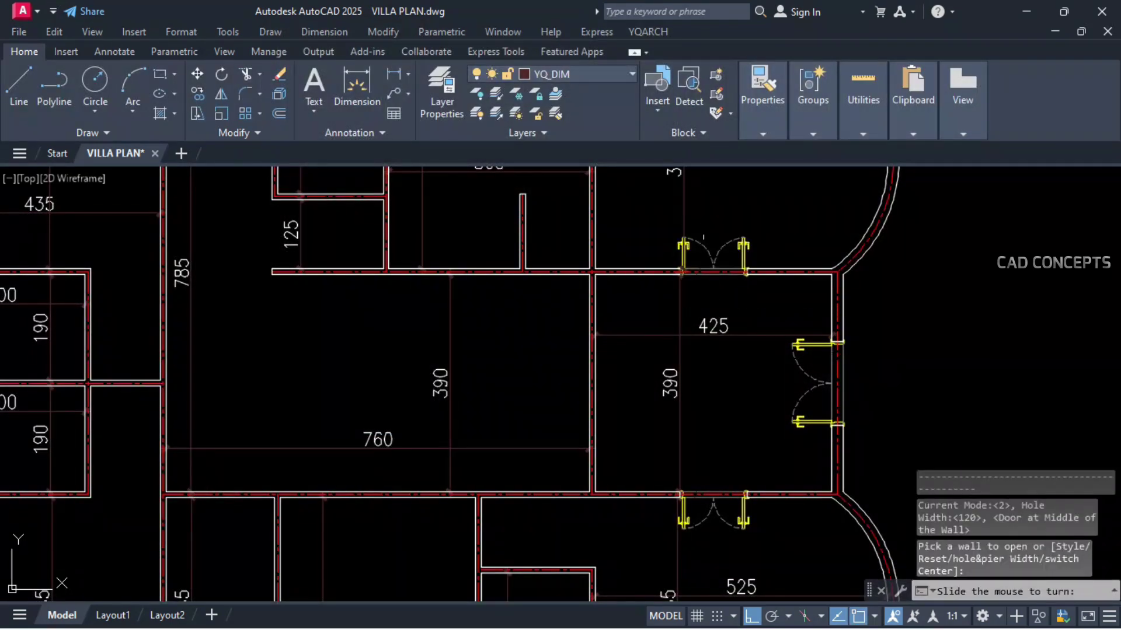
scroll(706, 344, "down", 2)
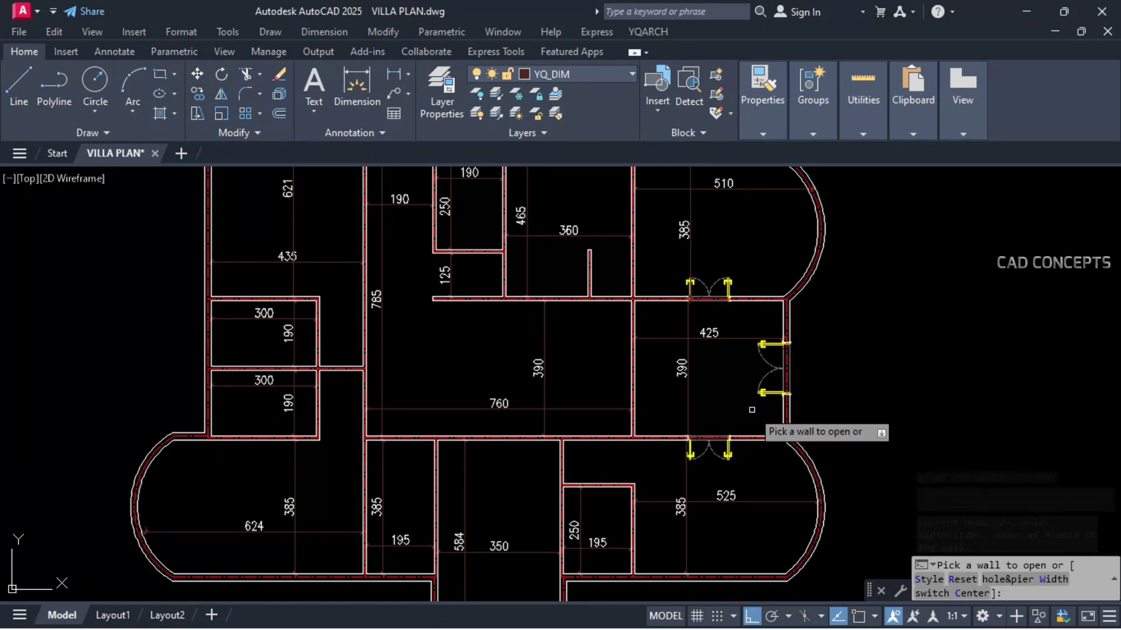
Step: Use Hole Open (HO) to cut a 200-wide opening at the middle of the wall between the lobby and the entrance room
middle_click_drag(656, 382, 674, 390)
right_click(751, 390)
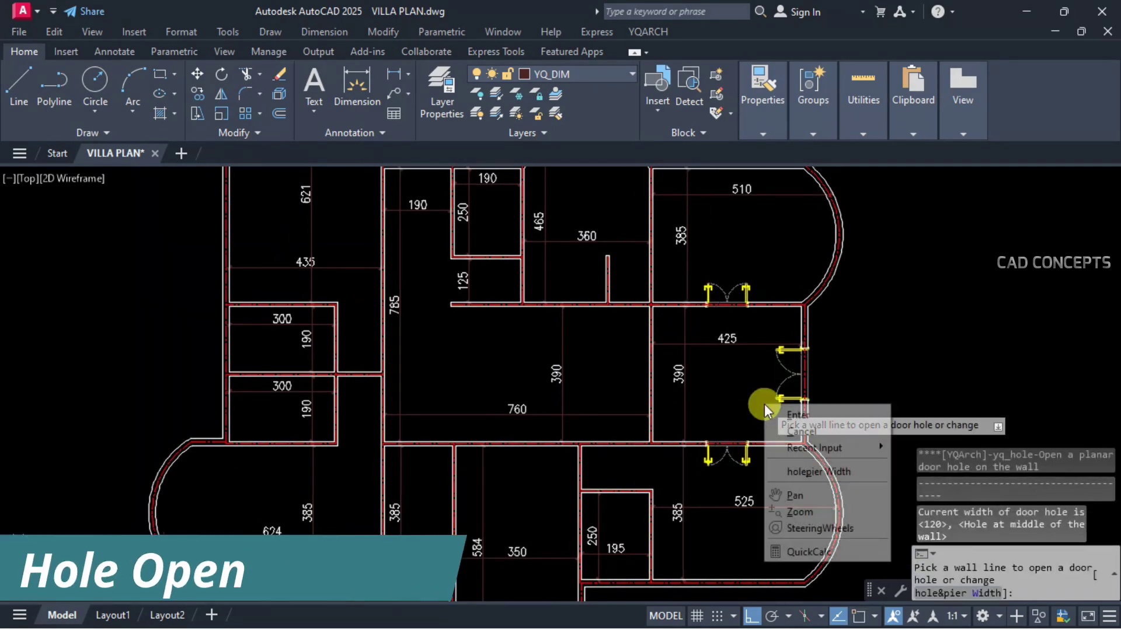
left_click(747, 470)
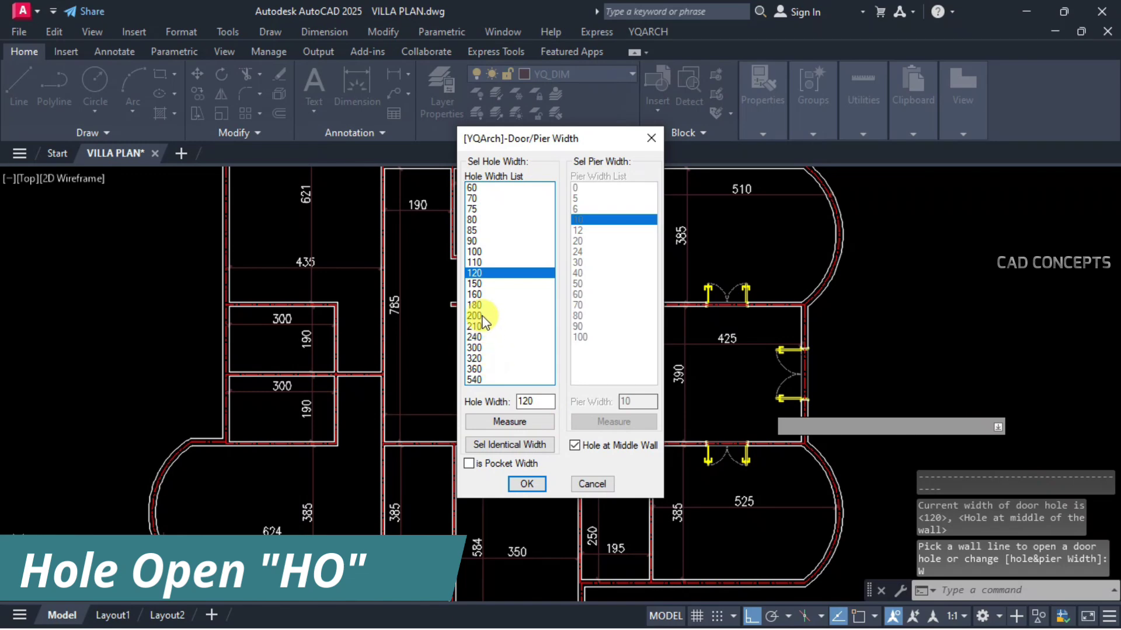
left_click(532, 483)
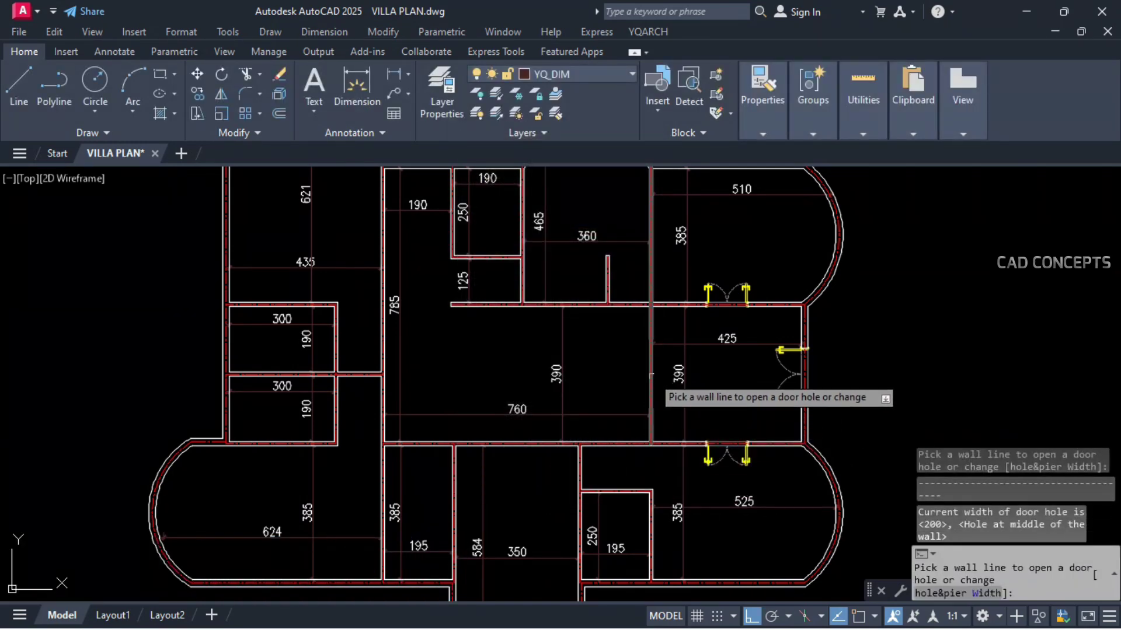
key("Escape")
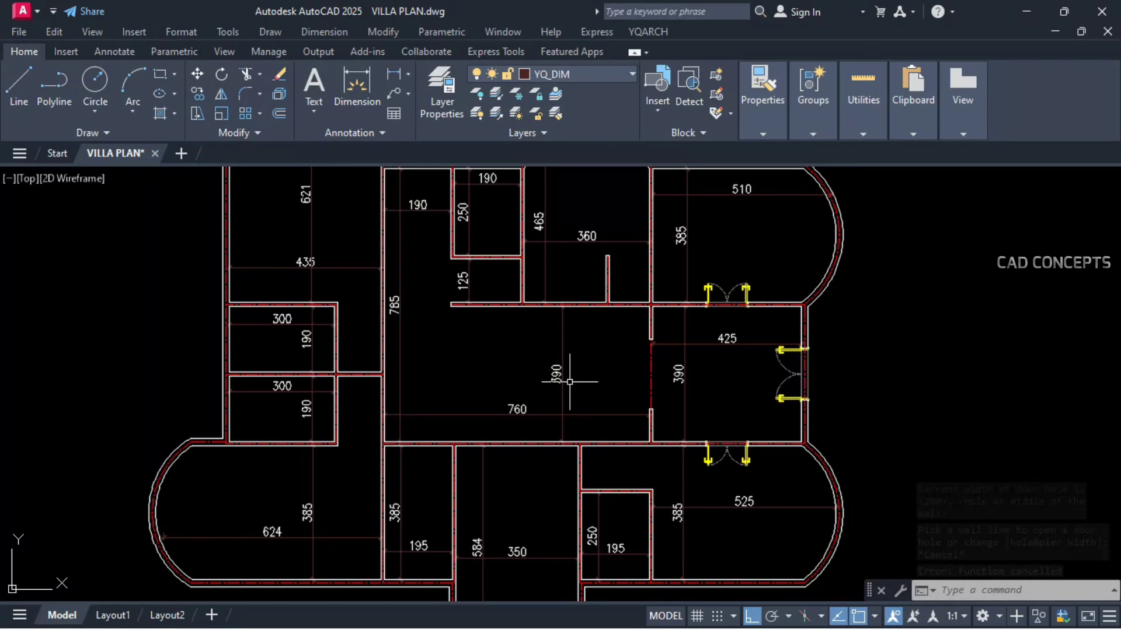
key("Escape")
Step: Place a Door1 single door, 110 wide with a 10 pier, in the lobby's lower wall leading to the lower-right arched room
type("AD")
key("Return")
type("S")
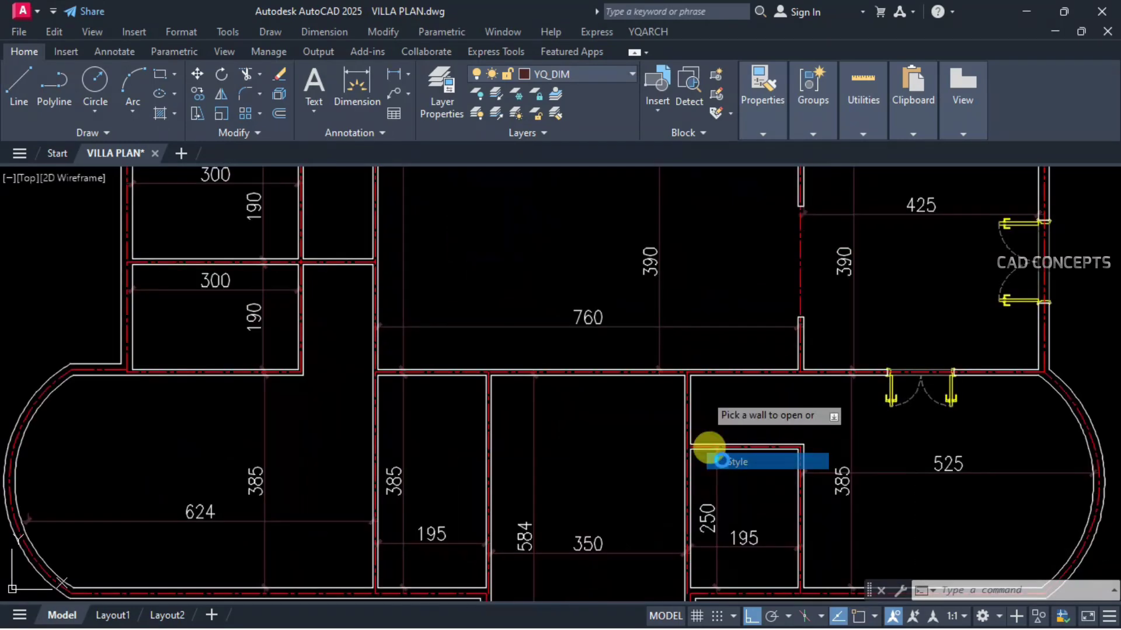
key("Return")
left_click(313, 95)
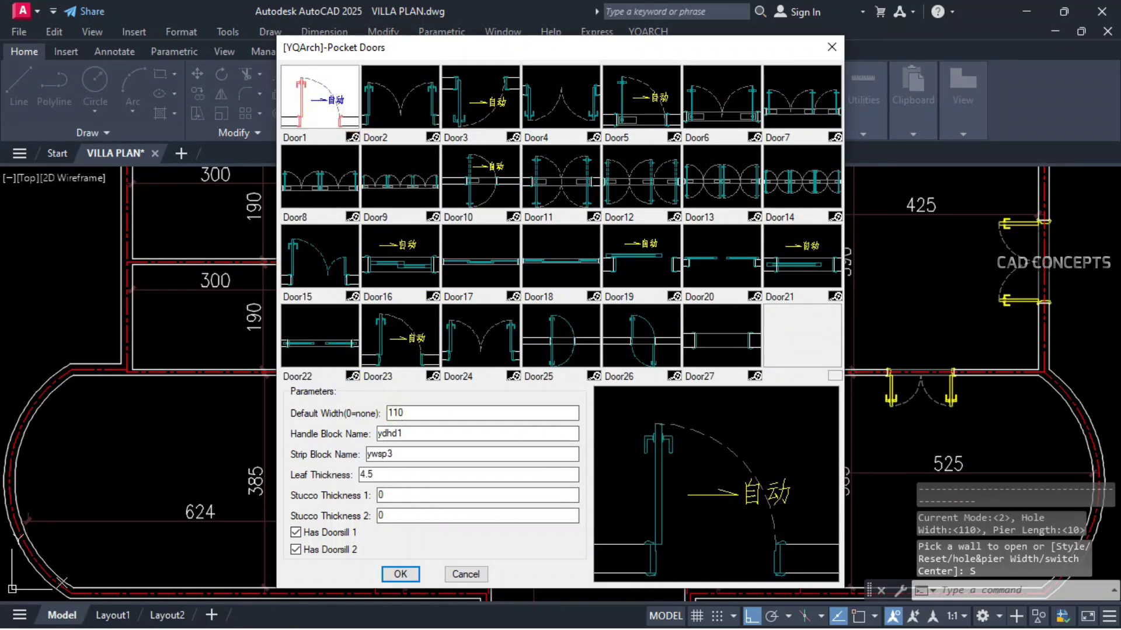
left_click(400, 574)
left_click(701, 400)
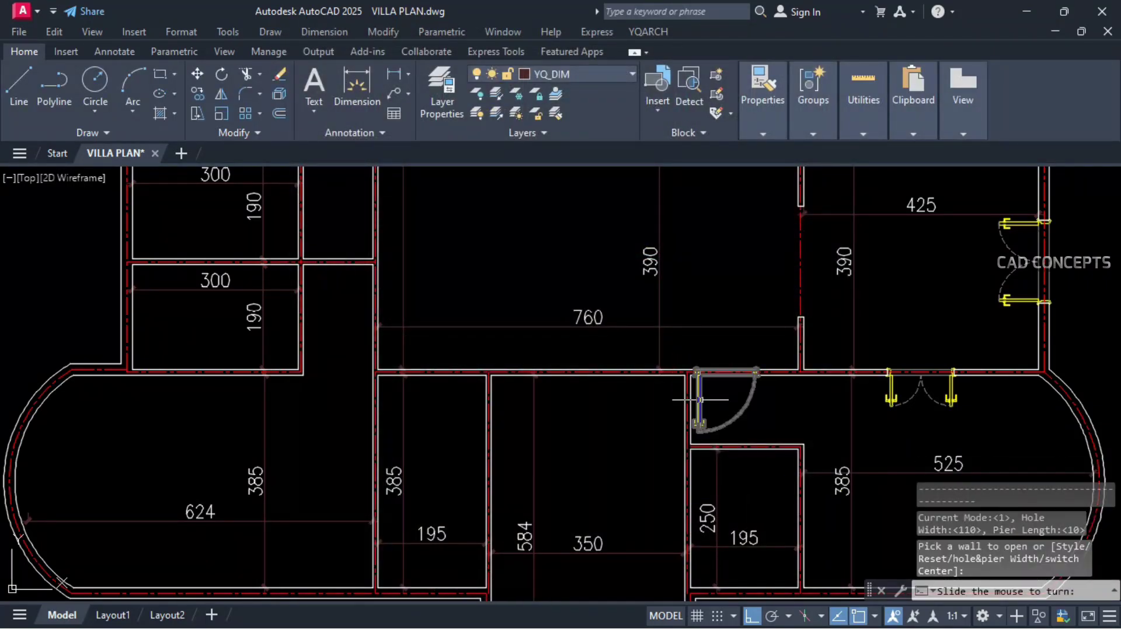
left_click(701, 400)
Step: Place two 110-wide single doors in the lobby's left wall, opening towards the left side on either side of the bathroom partition line
middle_click_drag(624, 410, 808, 393)
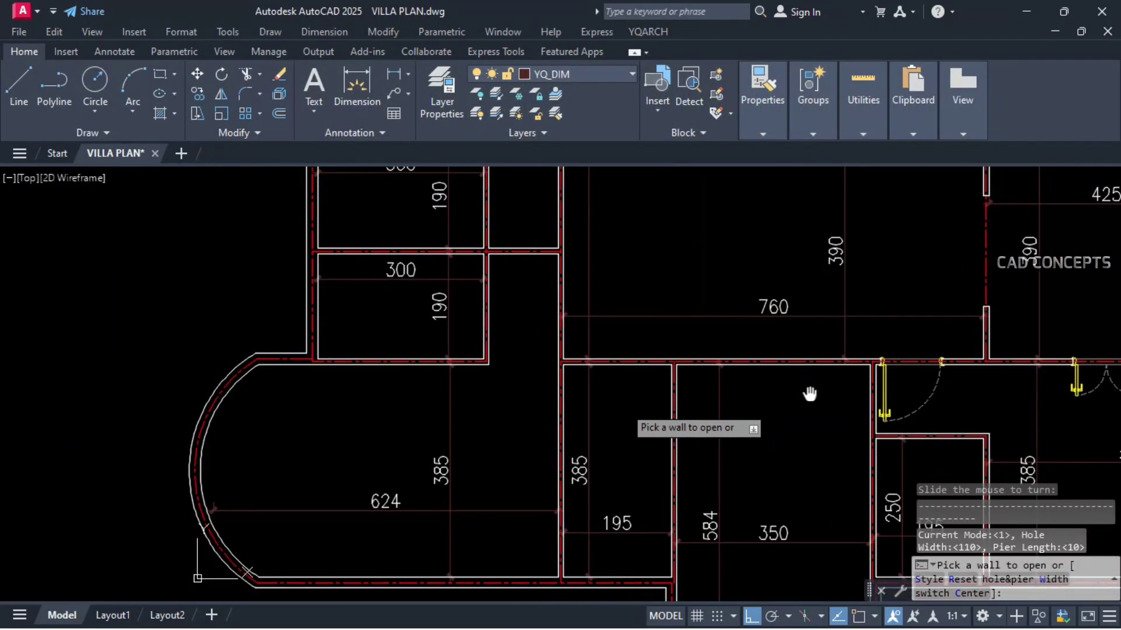
left_click(557, 260)
left_click(528, 257)
middle_click_drag(613, 253, 621, 375)
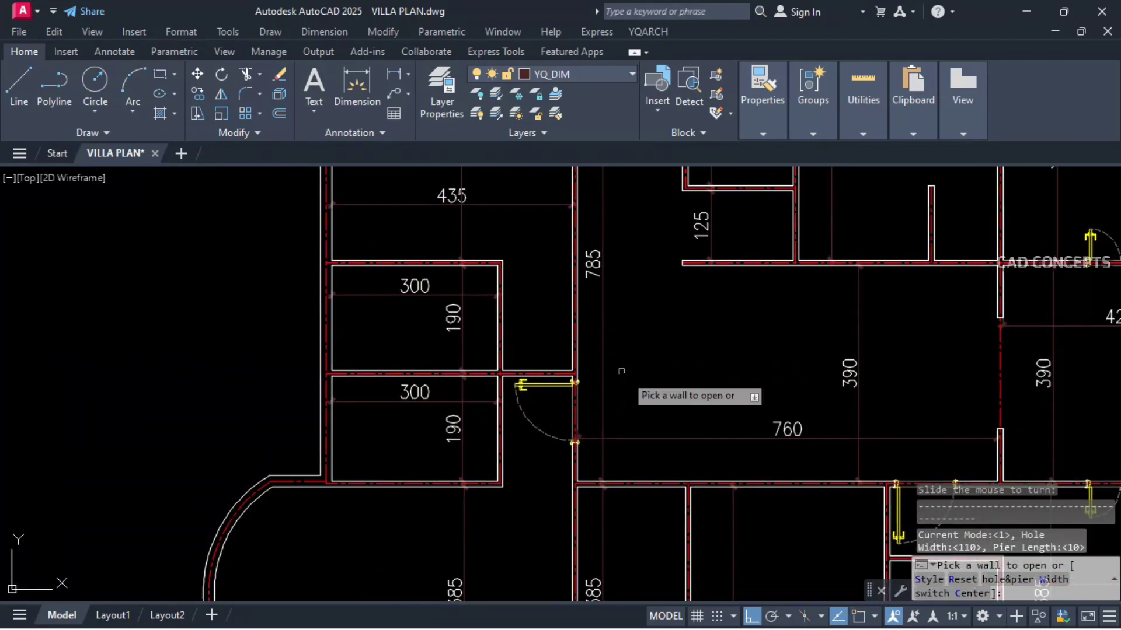
left_click(570, 362)
left_click(577, 363)
scroll(604, 362, "down", 4)
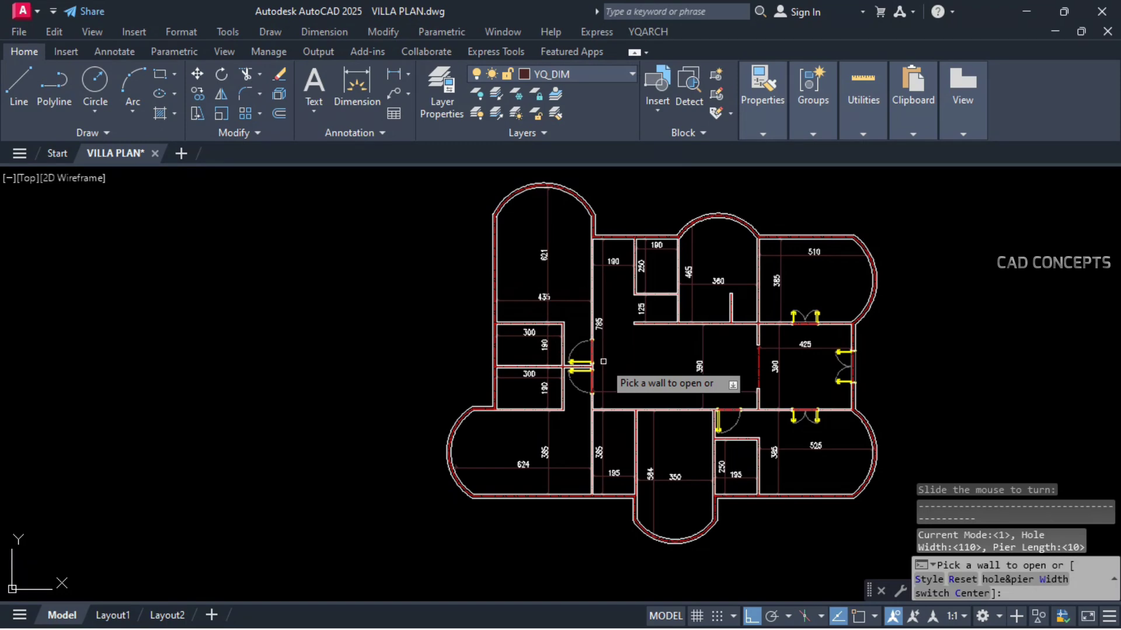
Step: Set the door hole width to 100 and place a door in the arched kitchen's left wall, swinging into the 125-deep space
right_click(655, 356)
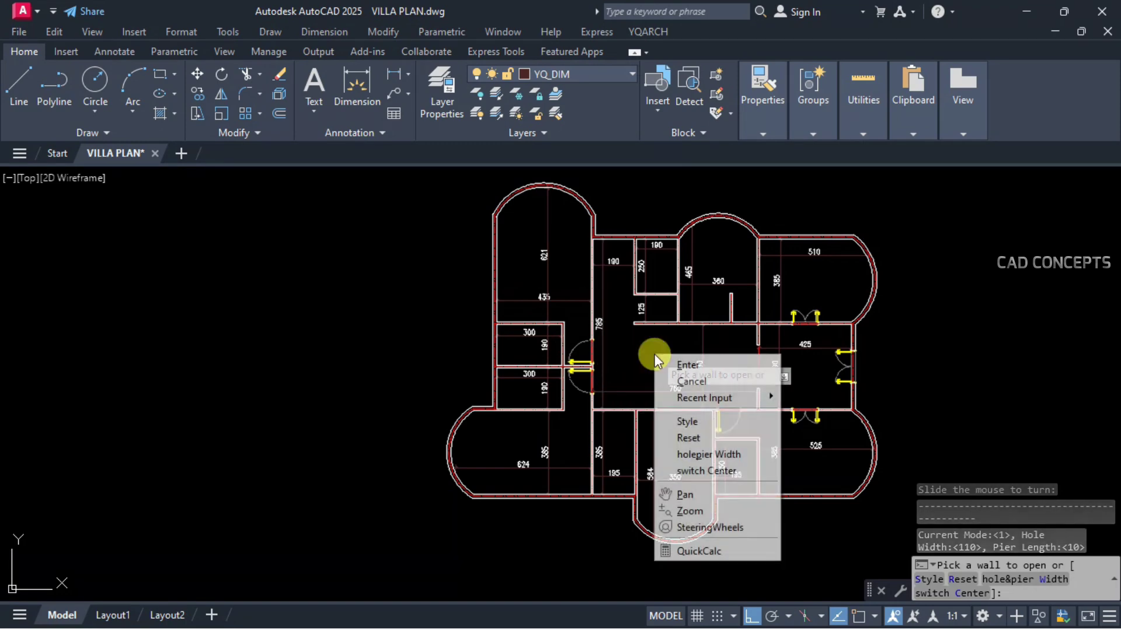
left_click(688, 454)
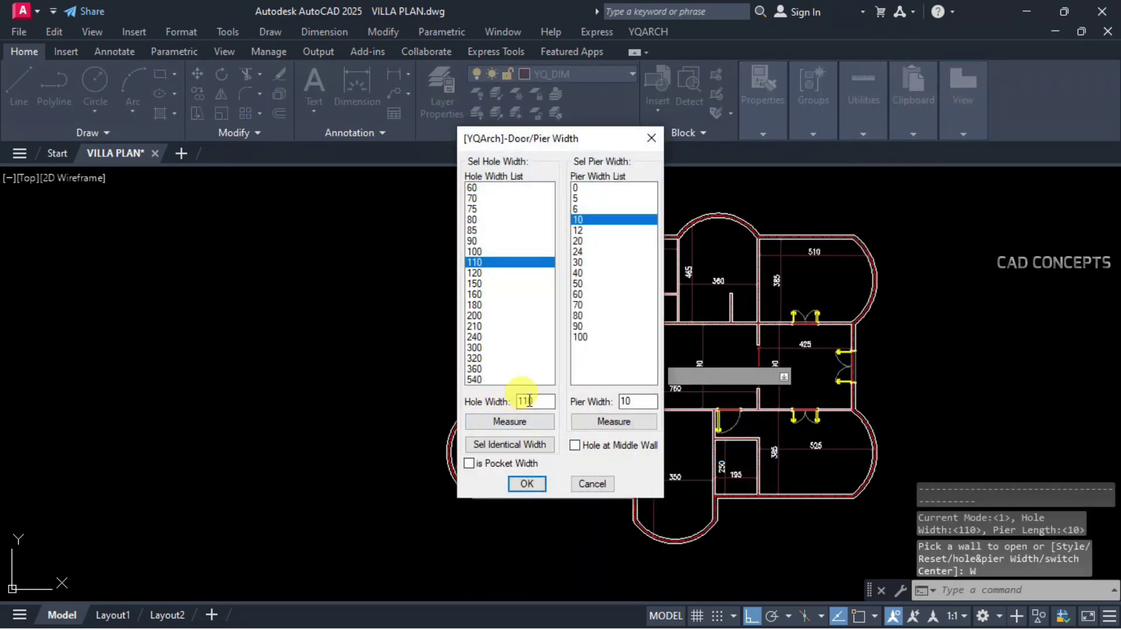
left_click(525, 486)
scroll(684, 309, "up", 5)
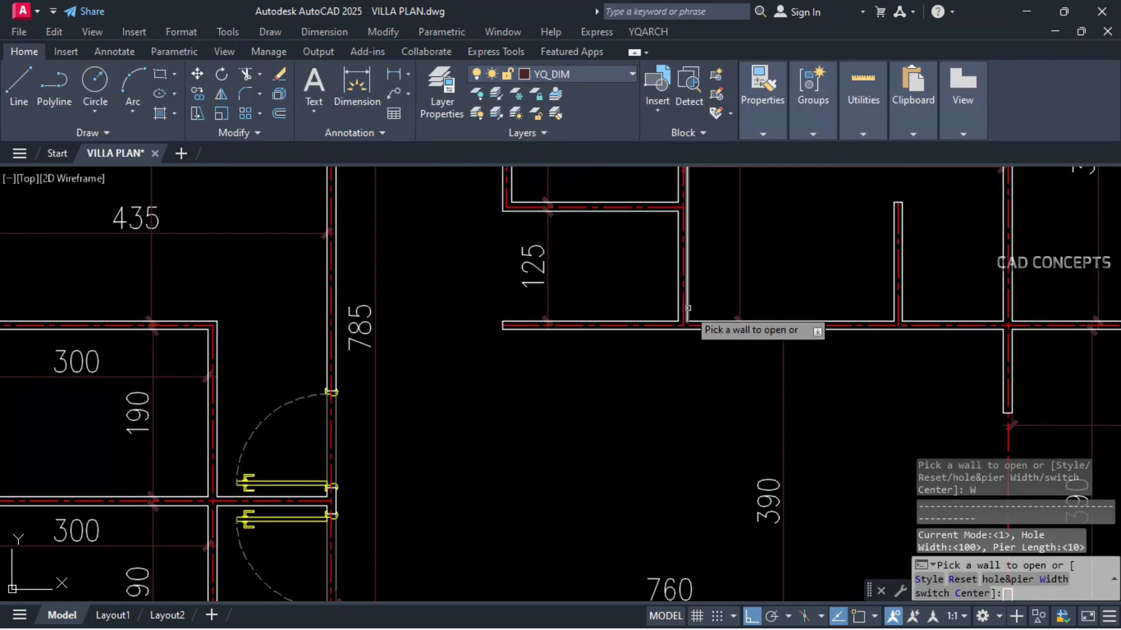
left_click(677, 311)
left_click(671, 312)
scroll(654, 414, "down", 4)
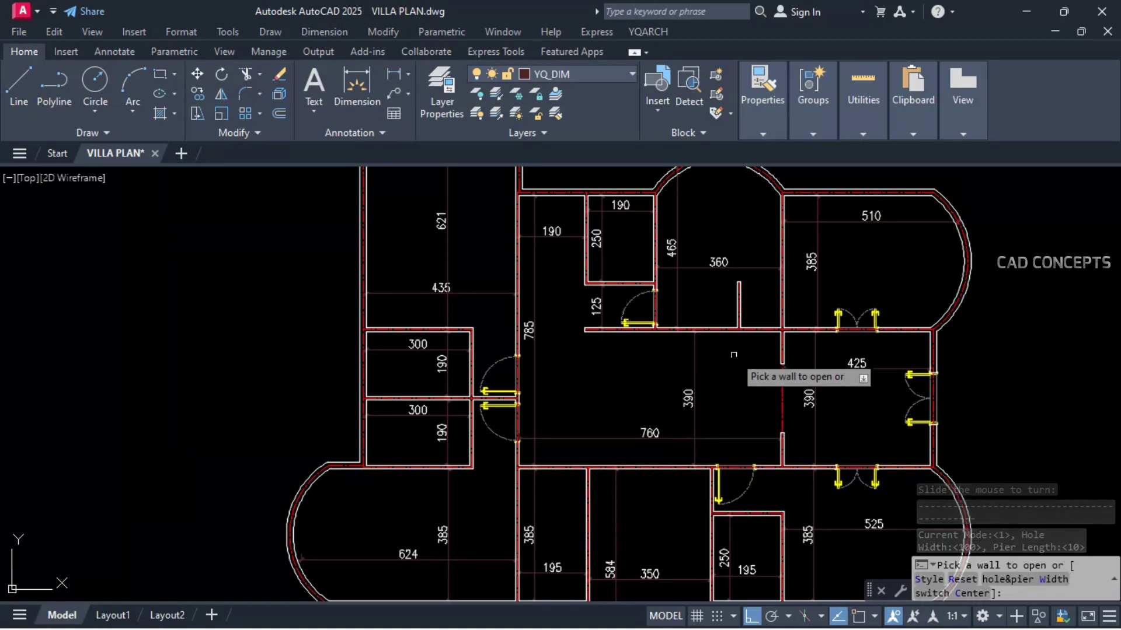
Step: Place a 100-wide door in the wall between the arched kitchen and the upper-right arched room, swinging into the kitchen
scroll(777, 322, "up", 4)
left_click(794, 314)
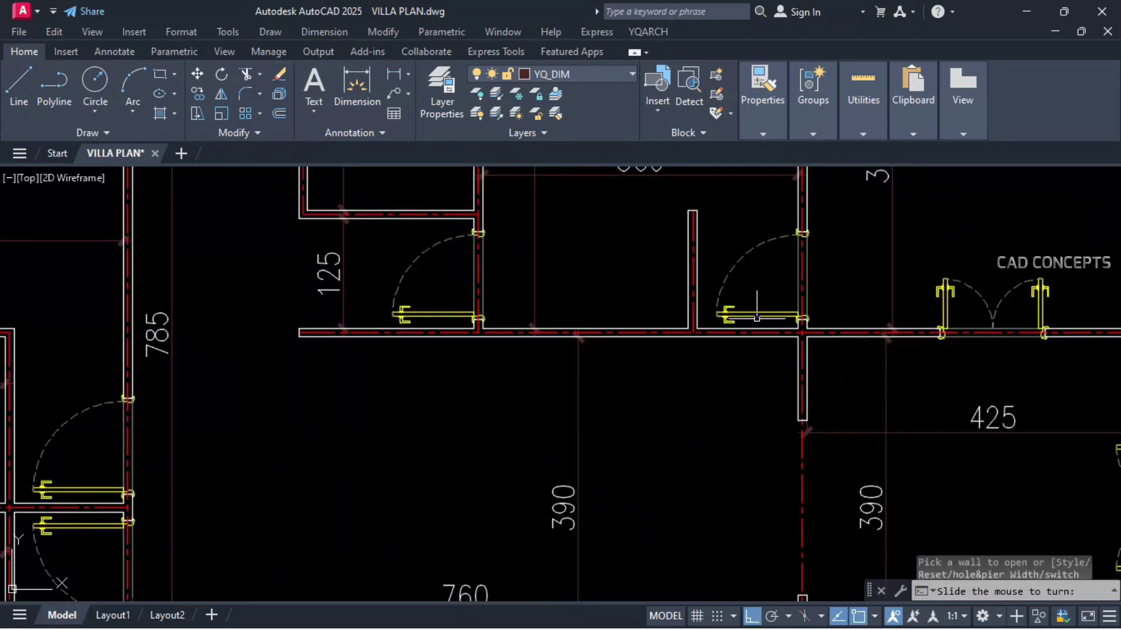
left_click(740, 321)
scroll(706, 315, "down", 4)
middle_click_drag(712, 369, 753, 349)
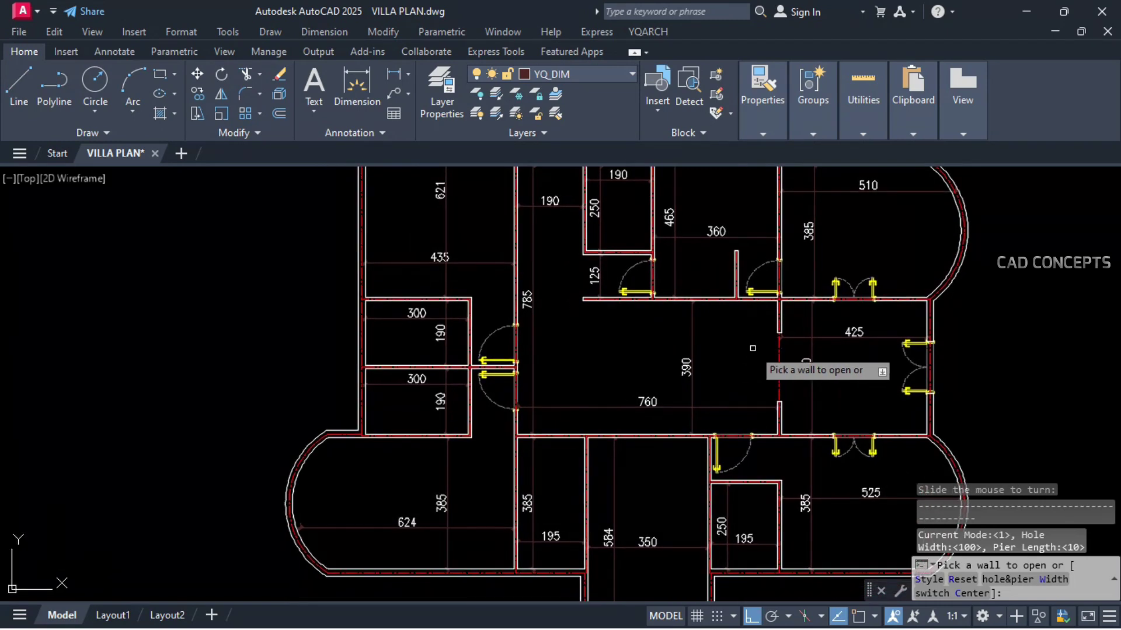
Step: Set the door hole width to 90 and place doors for the 195 by 250 bathroom and the 195 by 385 room below the lobby
middle_click_drag(598, 491, 657, 426)
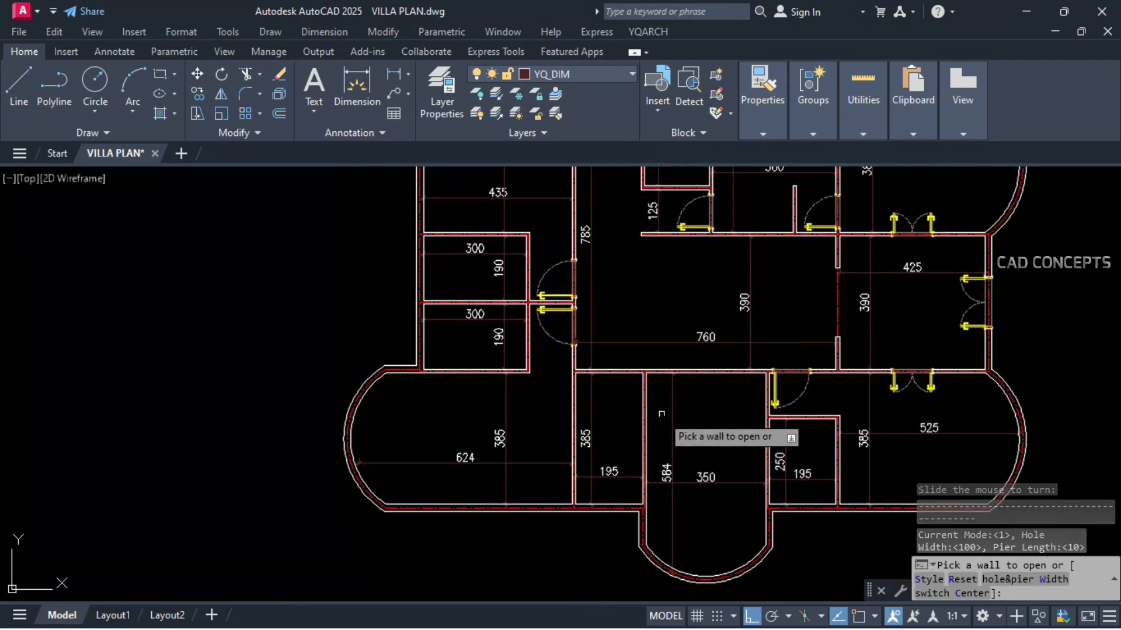
right_click(682, 341)
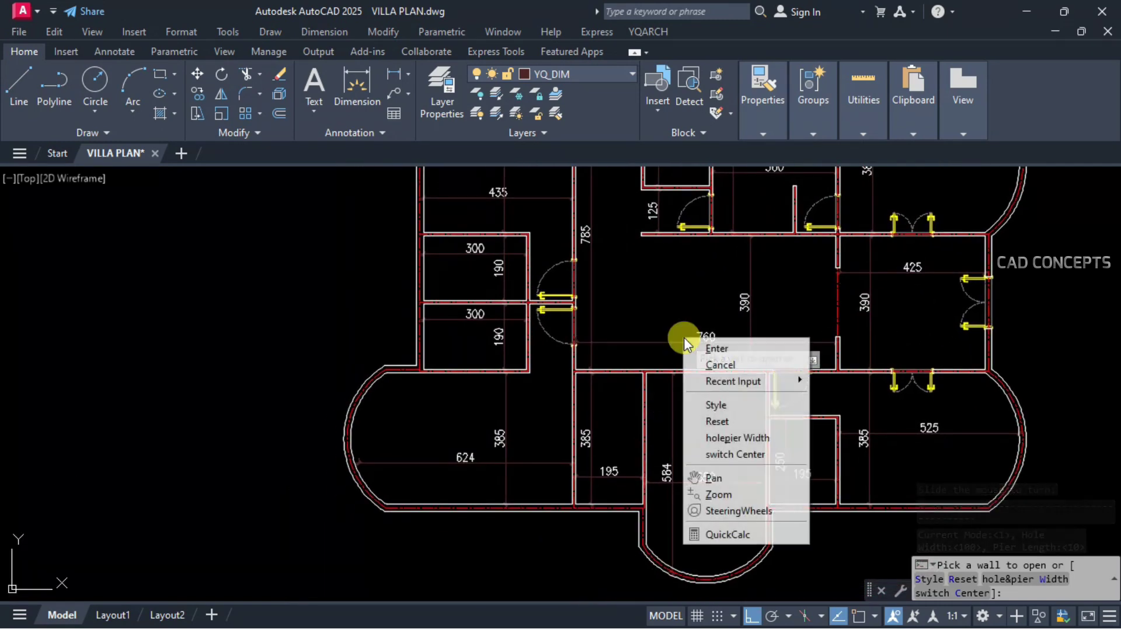
left_click(731, 438)
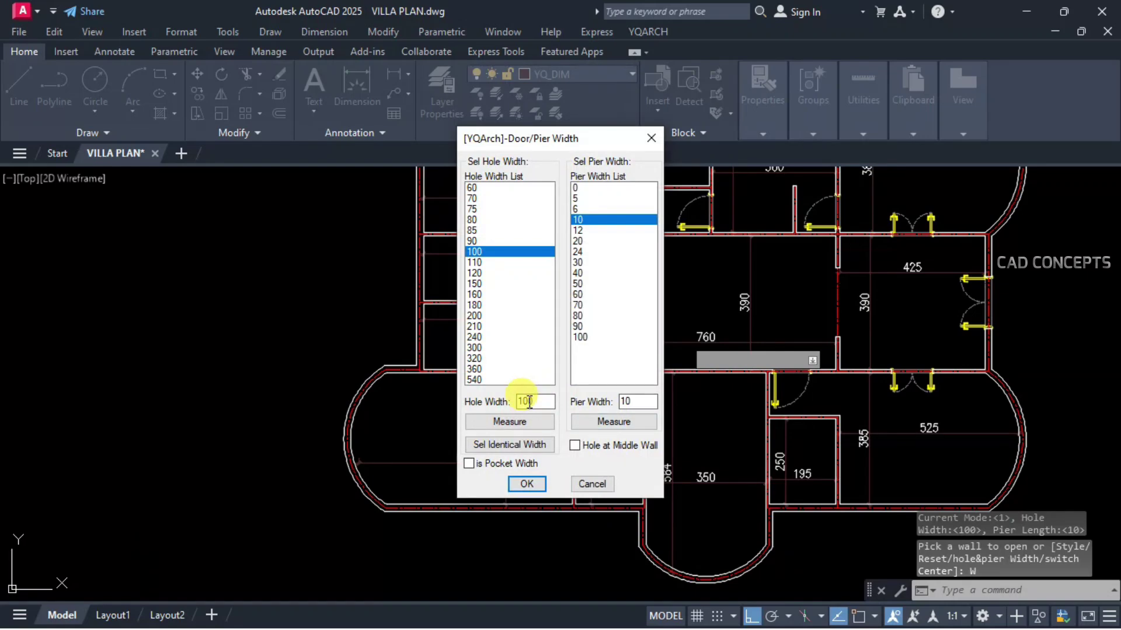
left_click(527, 484)
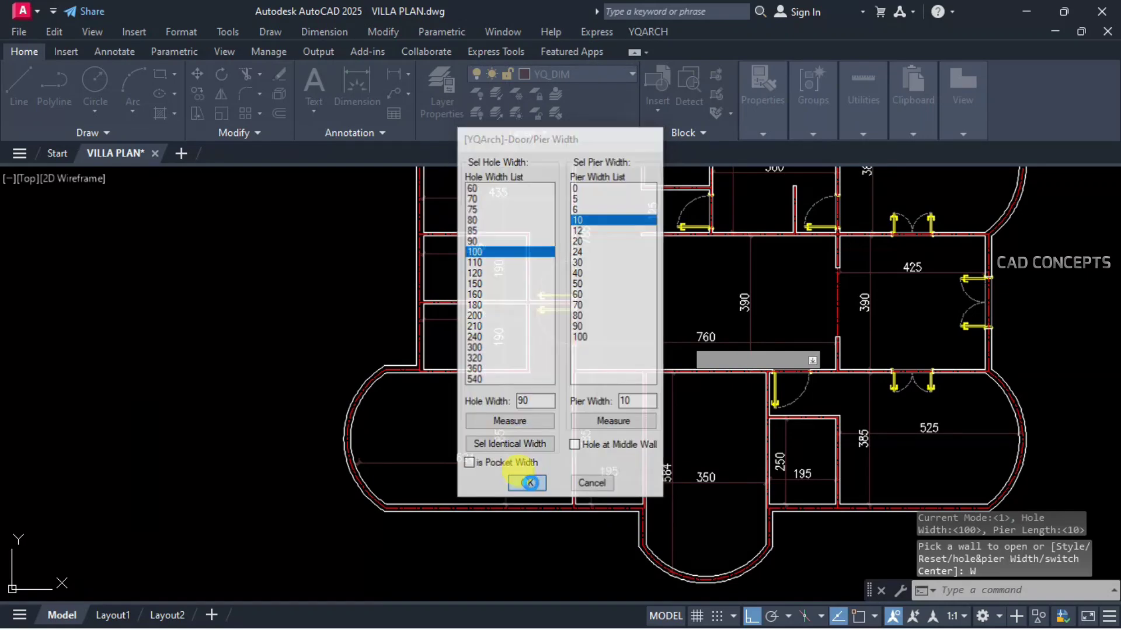
scroll(818, 379, "up", 4)
scroll(565, 404, "down", 2)
scroll(412, 344, "up", 1)
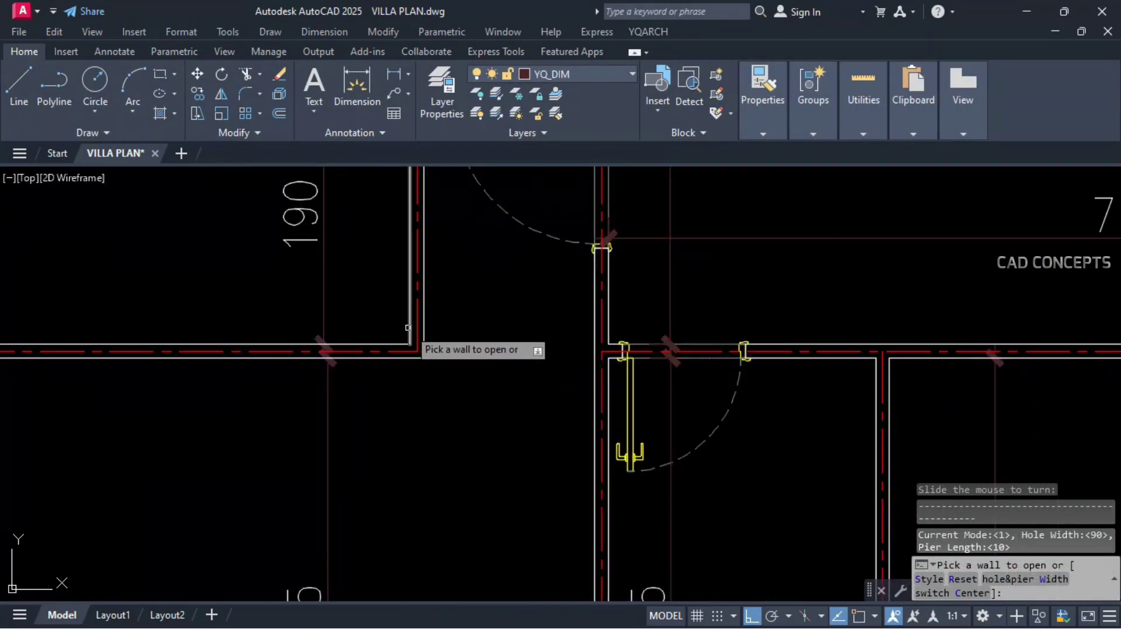
Step: Place 90-wide doors in the right walls of the two stacked 300 by 190 bathrooms, swinging into each bathroom
scroll(525, 345, "down", 3)
scroll(517, 327, "up", 2)
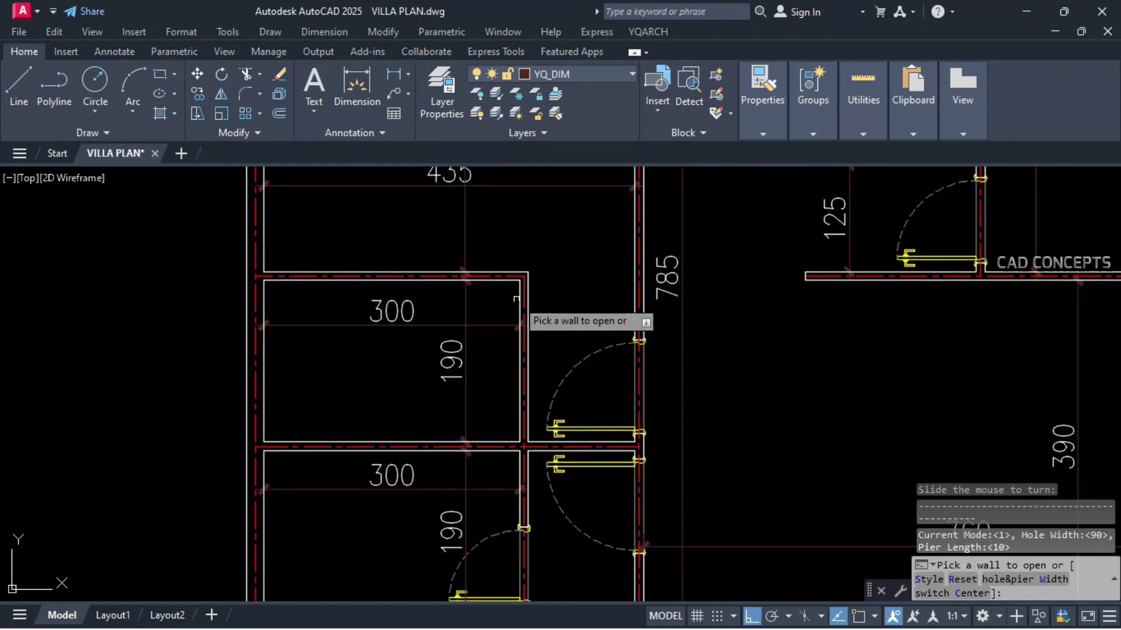
left_click(518, 291)
scroll(611, 433, "down", 3)
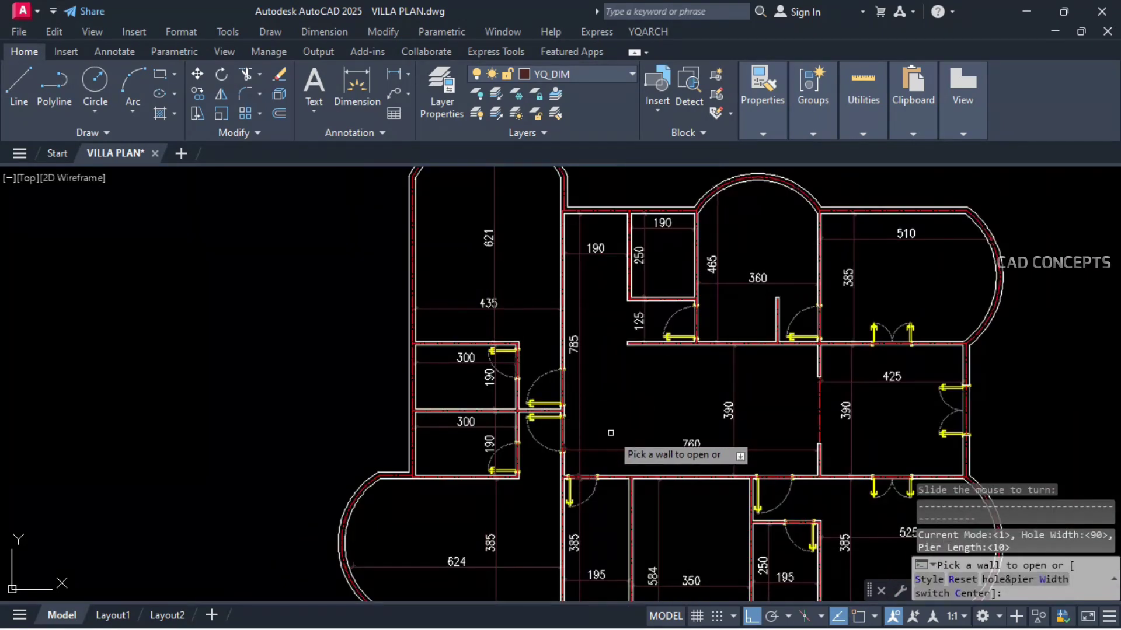
Step: Place a 90-wide door in the bottom wall of the 190 by 250 bathroom, swinging into the bathroom
scroll(629, 304, "up", 6)
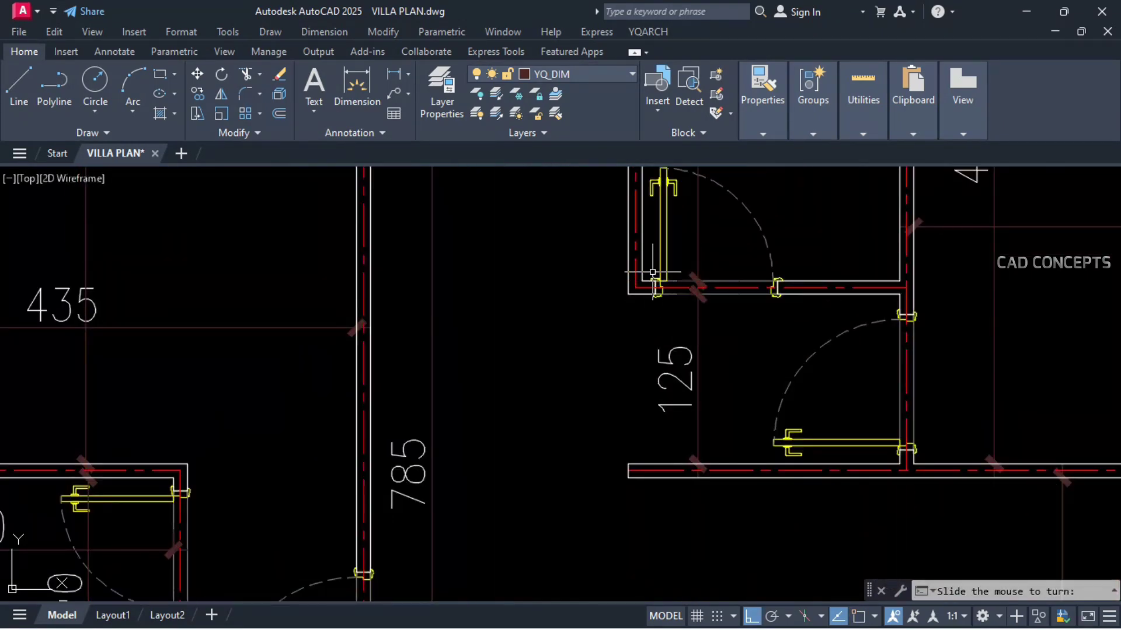
scroll(669, 359, "down", 10)
scroll(657, 428, "up", 3)
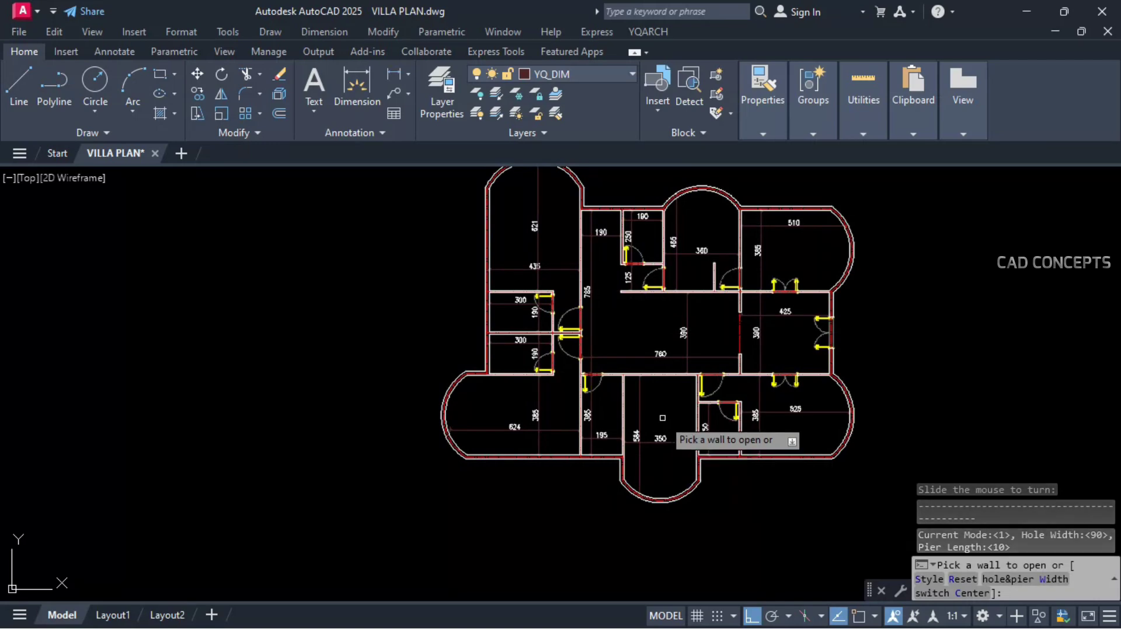
key("Escape")
key("Escape")
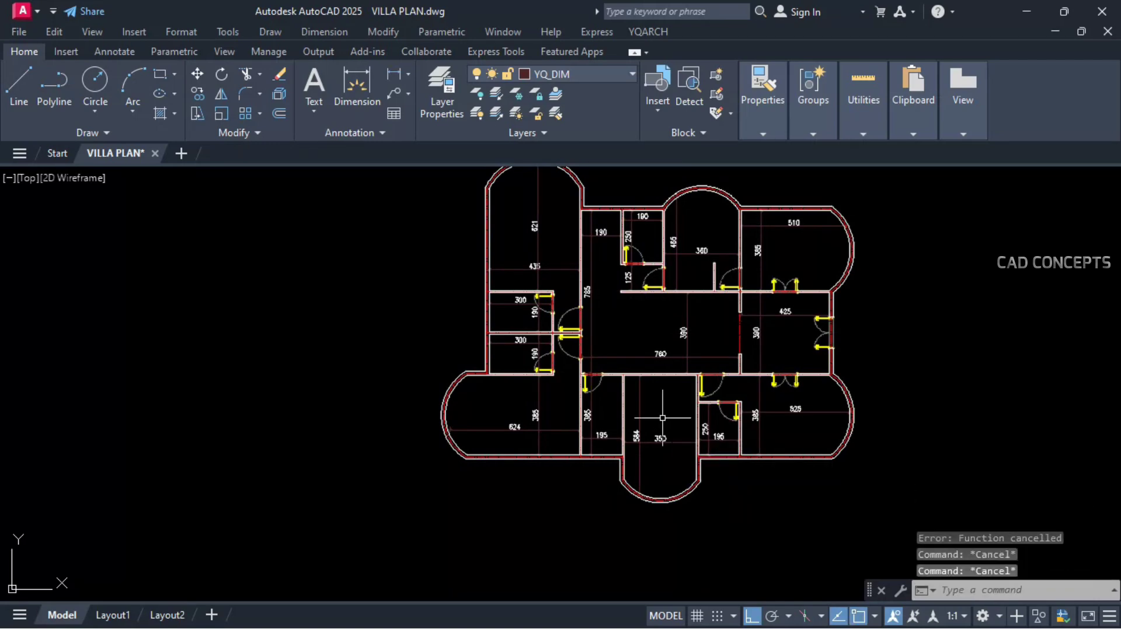
Step: Cut a 200-wide opening at the middle of the wall between the lobby and the 350-wide arched room
scroll(662, 418, "up", 2)
key("Return")
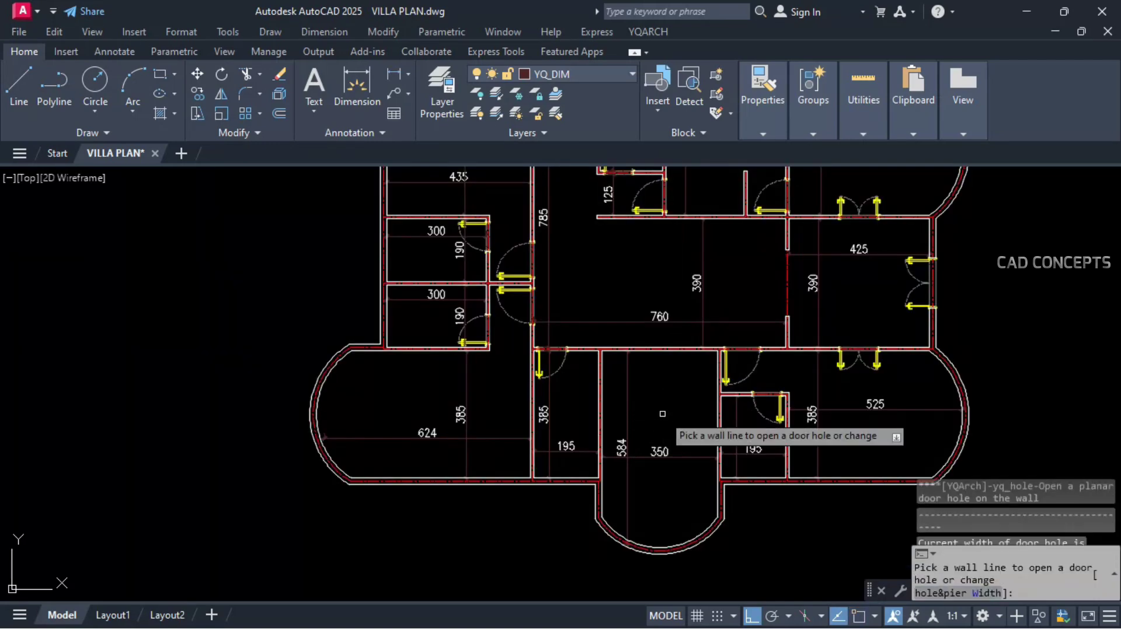
right_click(662, 415)
left_click(695, 478)
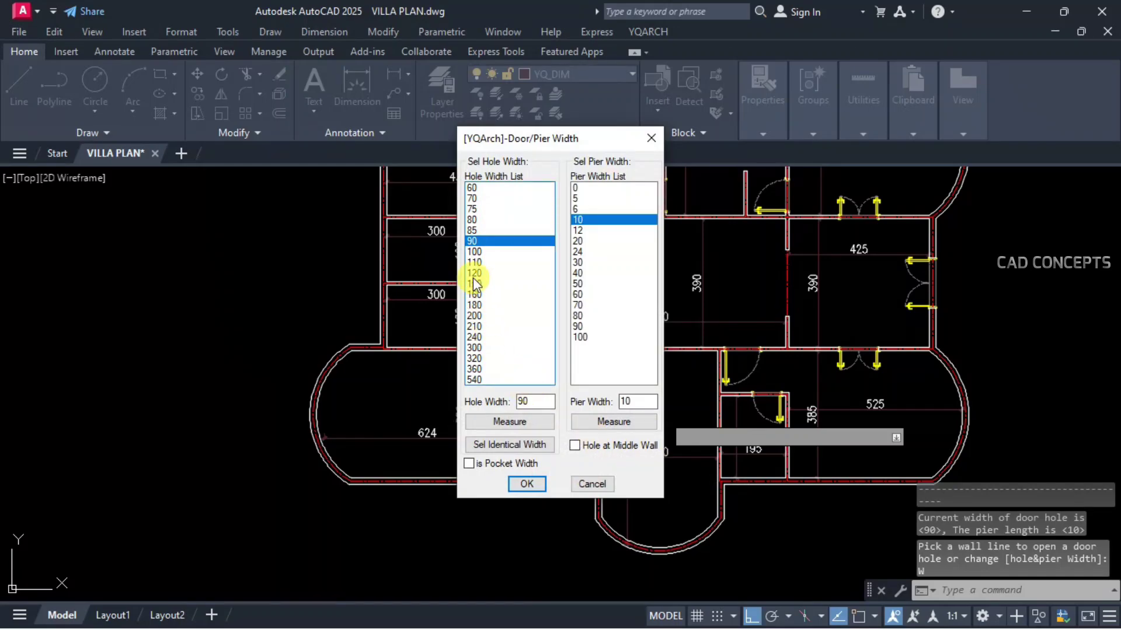
left_click(474, 316)
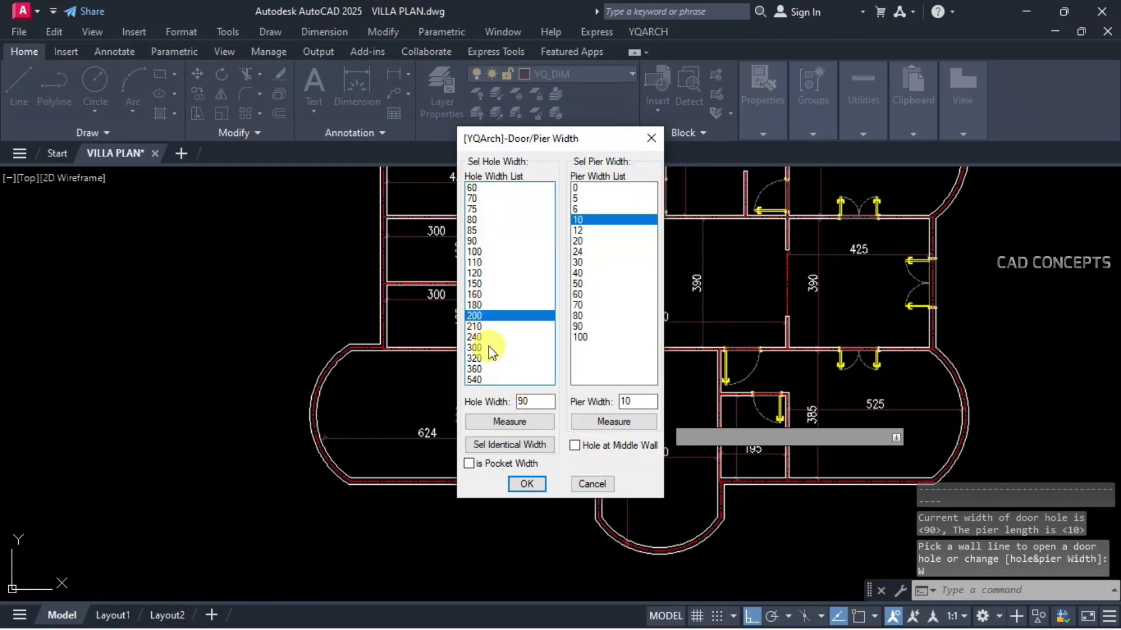
left_click(575, 445)
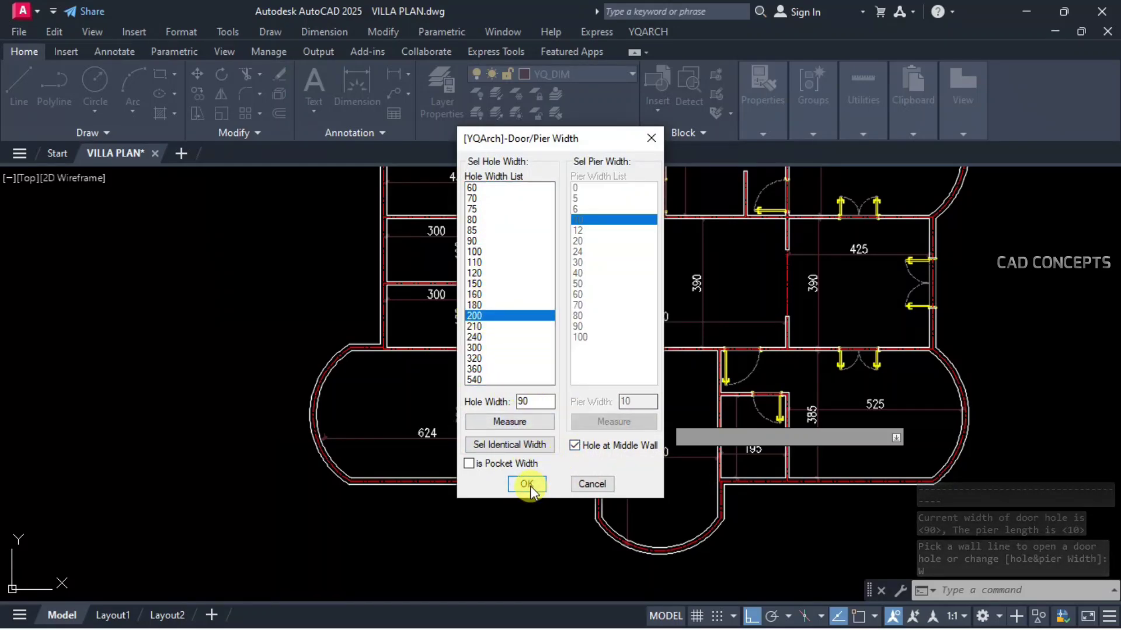
left_click_drag(532, 403, 508, 405)
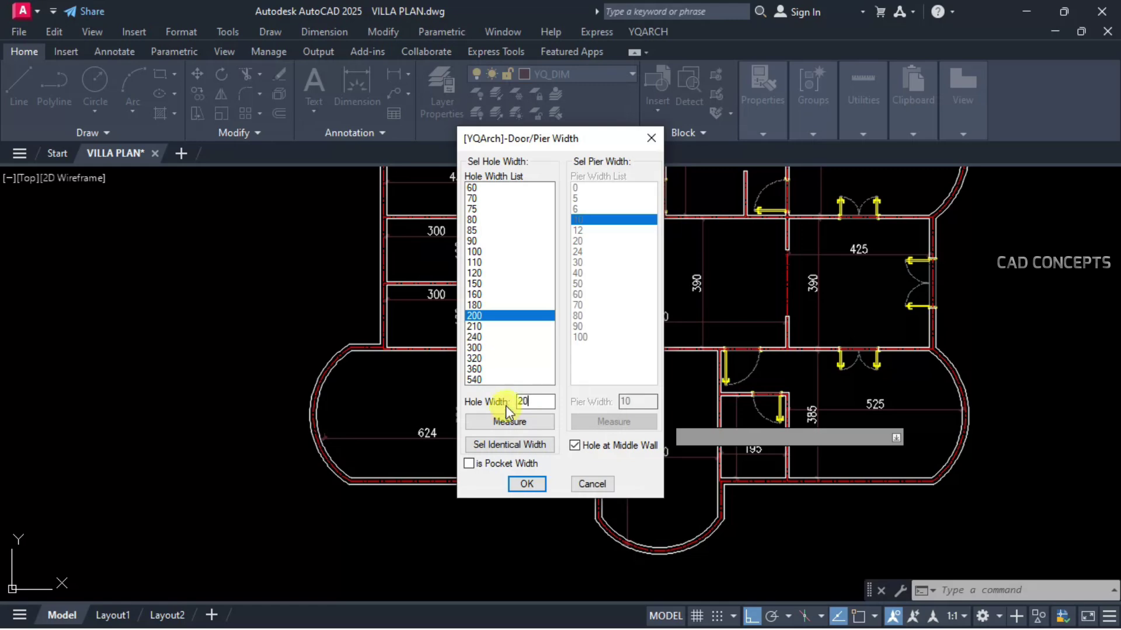
type("200")
left_click(523, 484)
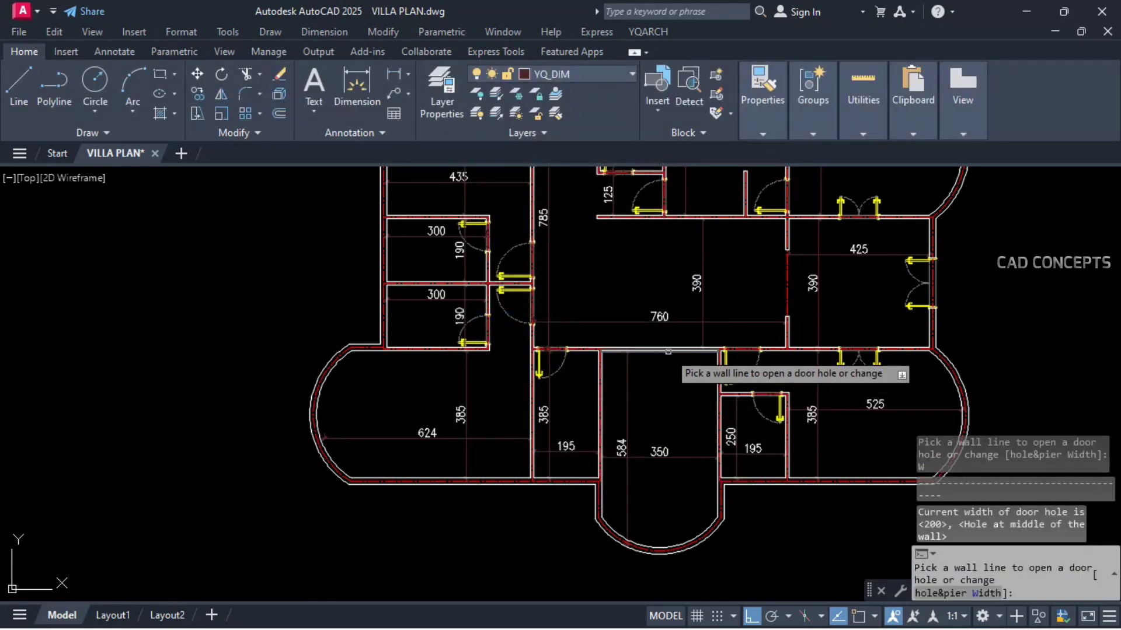
key("Escape")
scroll(653, 392, "up", 2)
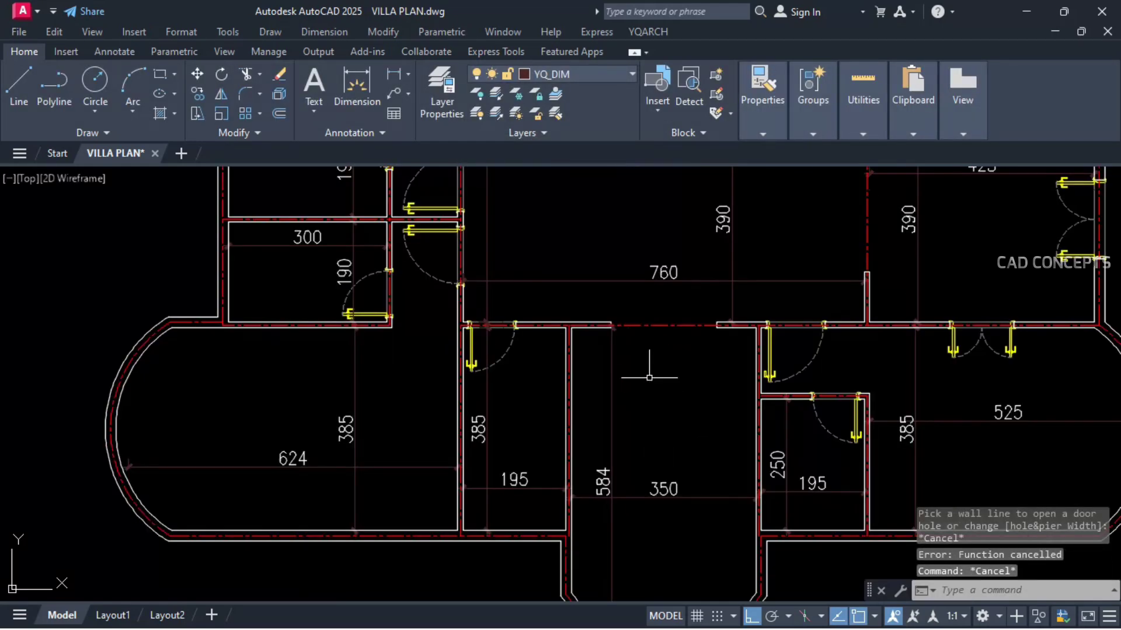
Step: Start the YQArch window command (AW) and set the hole width to 300, positioned at the middle of the wall
scroll(662, 401, "down", 2)
middle_click_drag(662, 422, 655, 451)
scroll(653, 432, "down", 2)
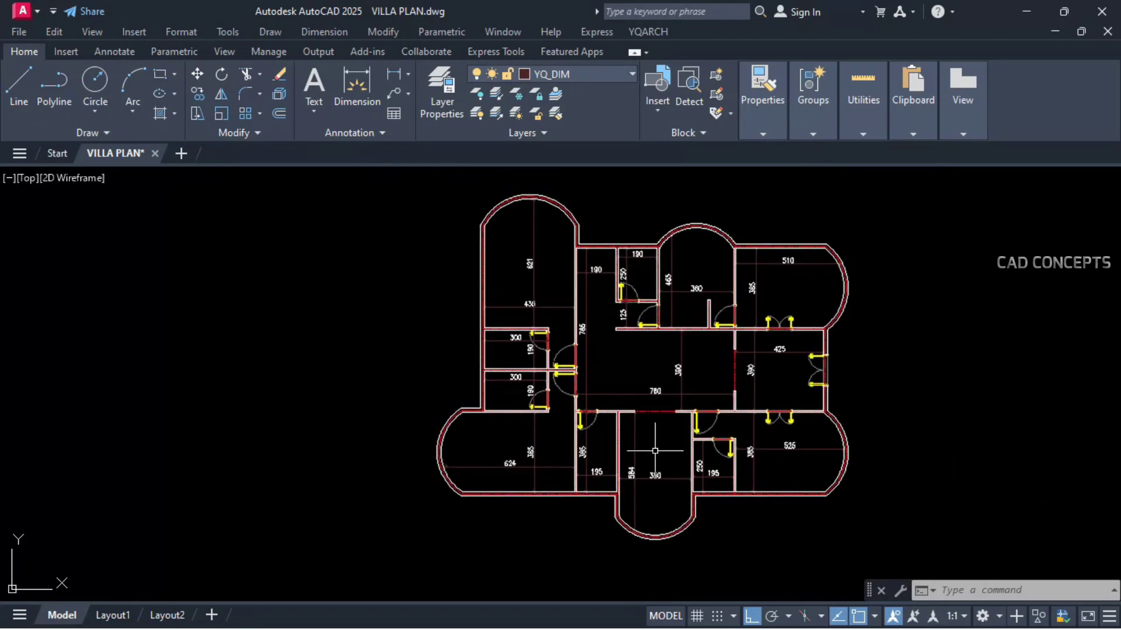
type("aw")
key("Return")
right_click(669, 365)
mouse_move(683, 413)
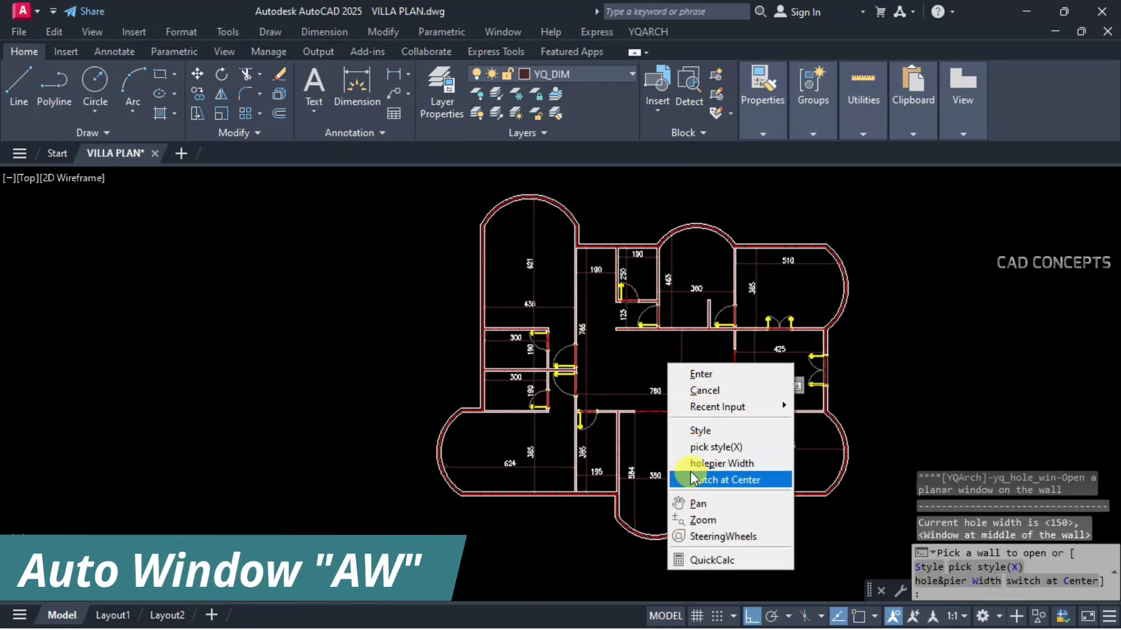
left_click(725, 480)
right_click(683, 447)
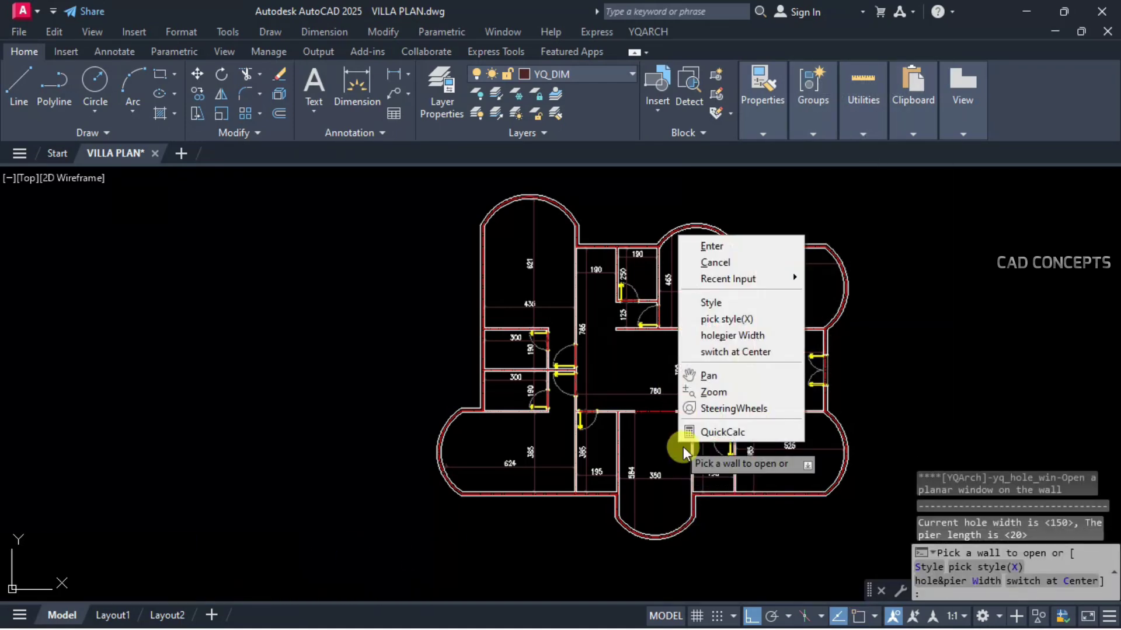
left_click(733, 335)
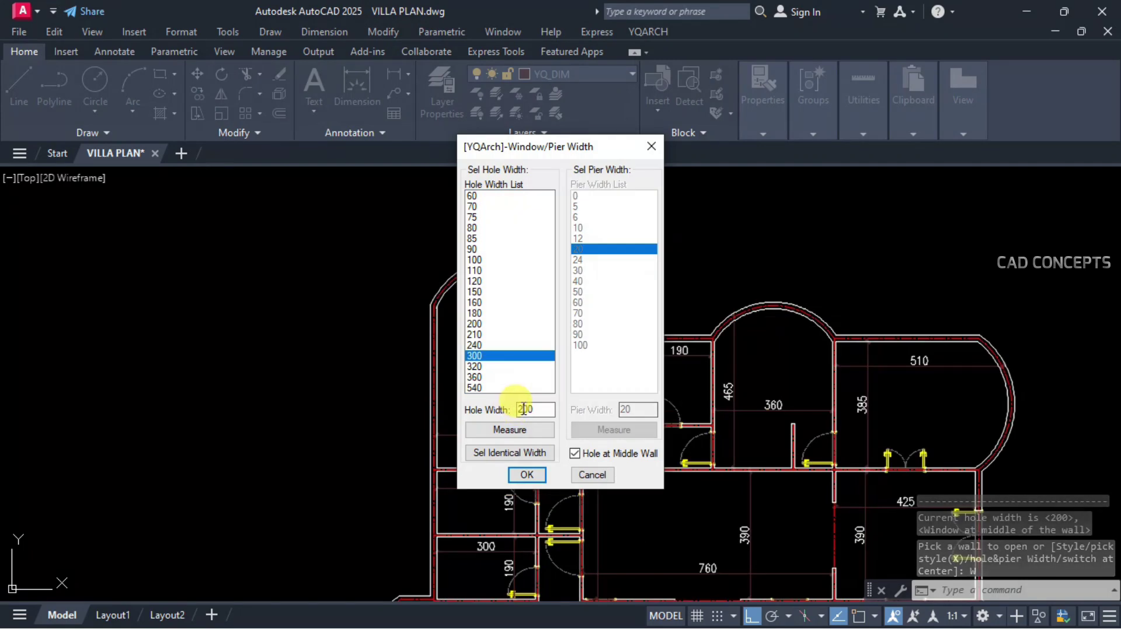
left_click(526, 474)
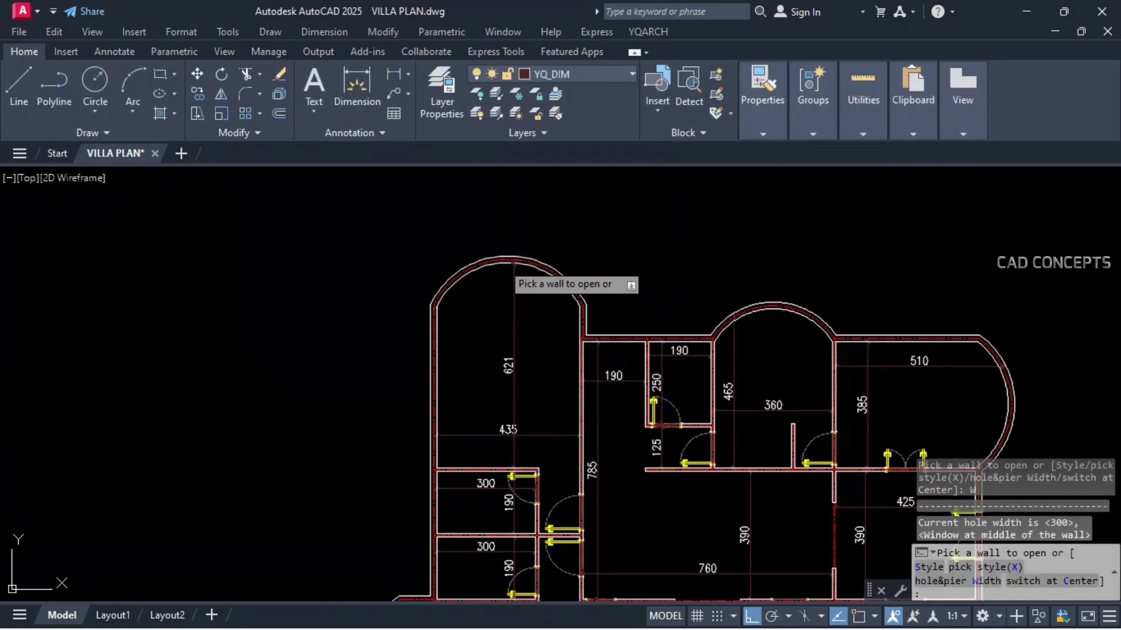
Step: Place 300-wide windows in the curved top walls of the 435 by 621 room and the arched kitchen
left_click(502, 261)
scroll(790, 333, "up", 2)
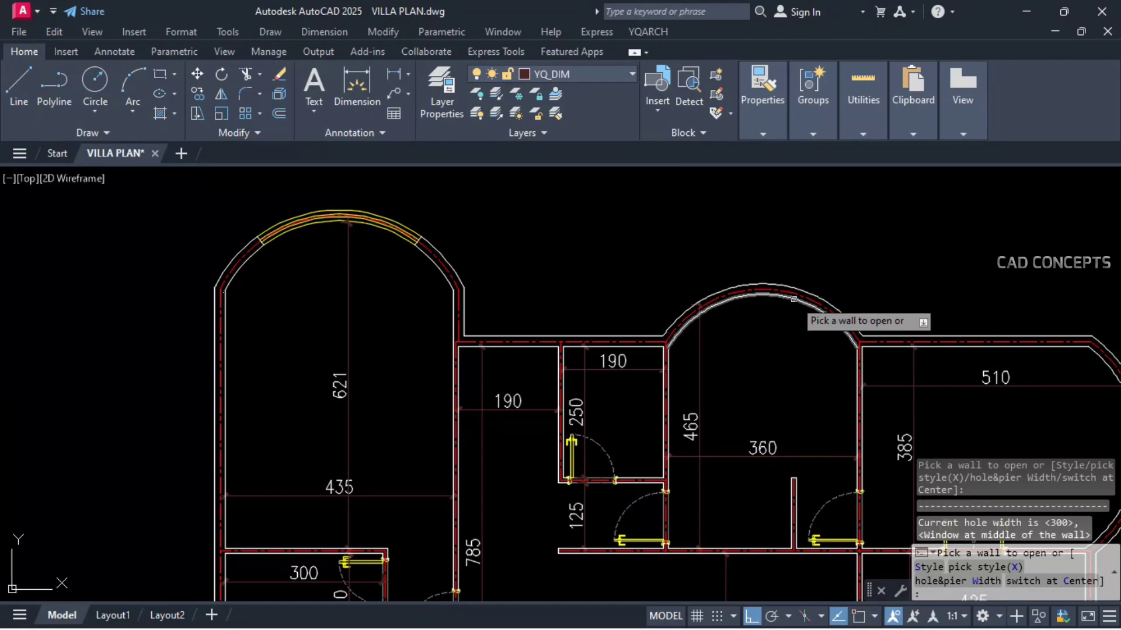
left_click(792, 298)
scroll(785, 262, "down", 4)
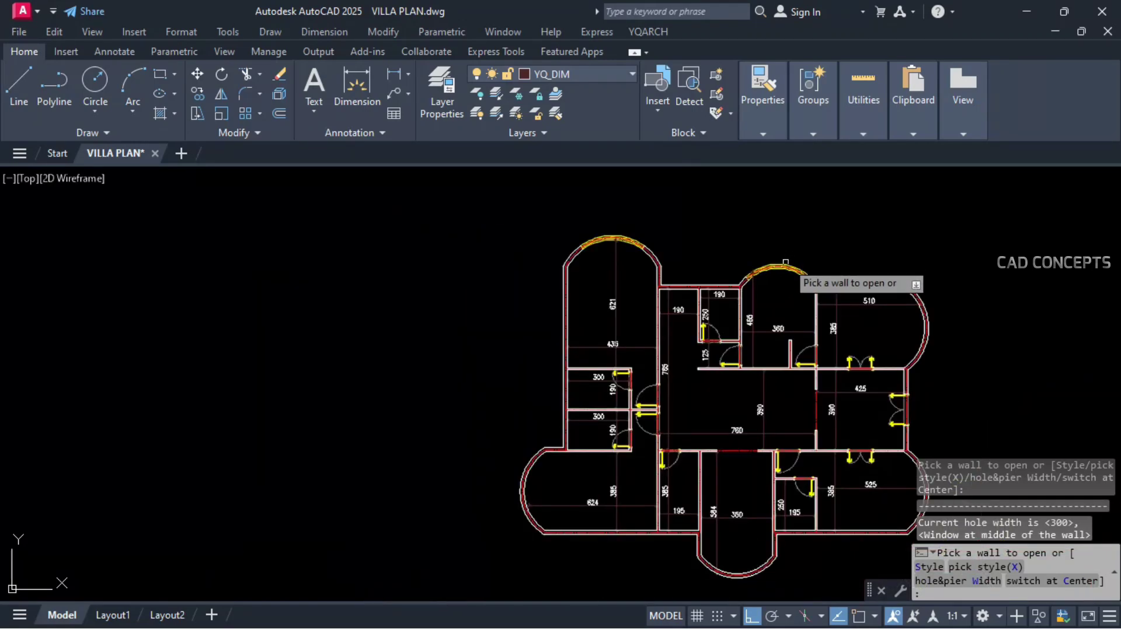
Step: Place 300-wide windows in the curved walls of the 624 by 385 room and the 350 by 584 room
scroll(534, 499, "up", 4)
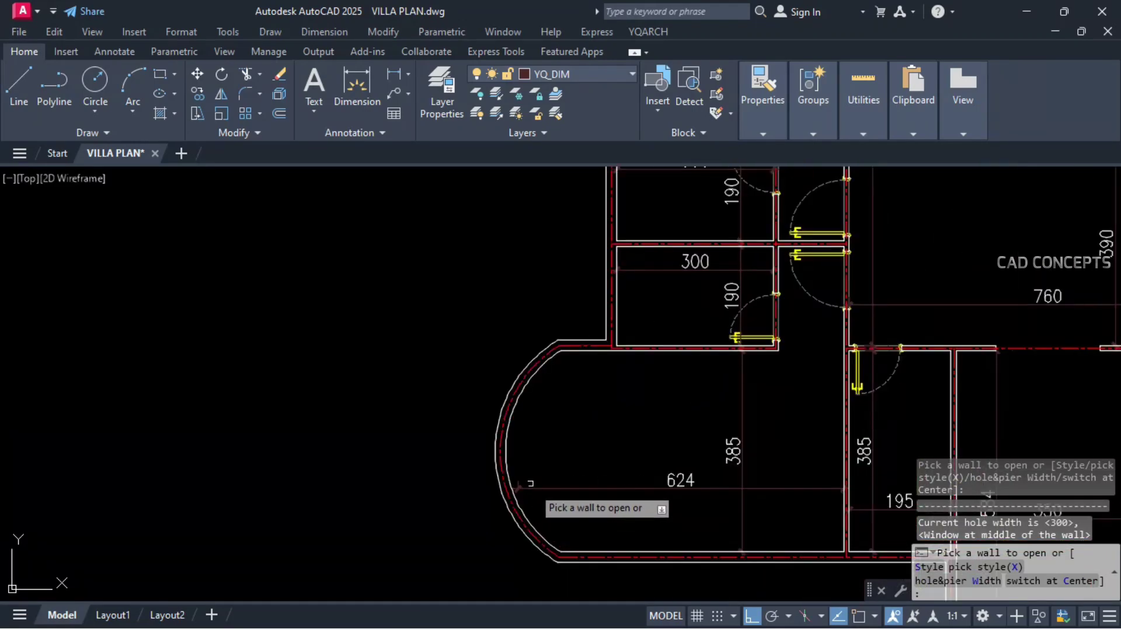
left_click(505, 436)
scroll(572, 417, "down", 4)
scroll(724, 493, "up", 4)
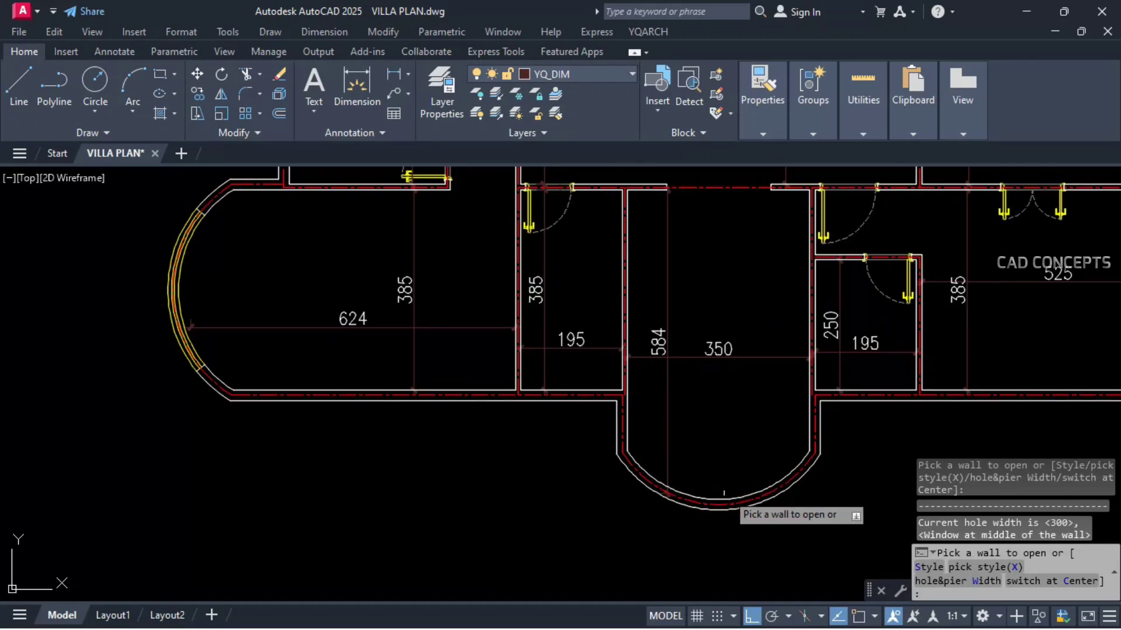
left_click(724, 494)
scroll(596, 439, "down", 4)
Step: Place 300-wide windows in the curved right walls of the 525 by 385 and 510 by 385 rooms
scroll(833, 376, "up", 4)
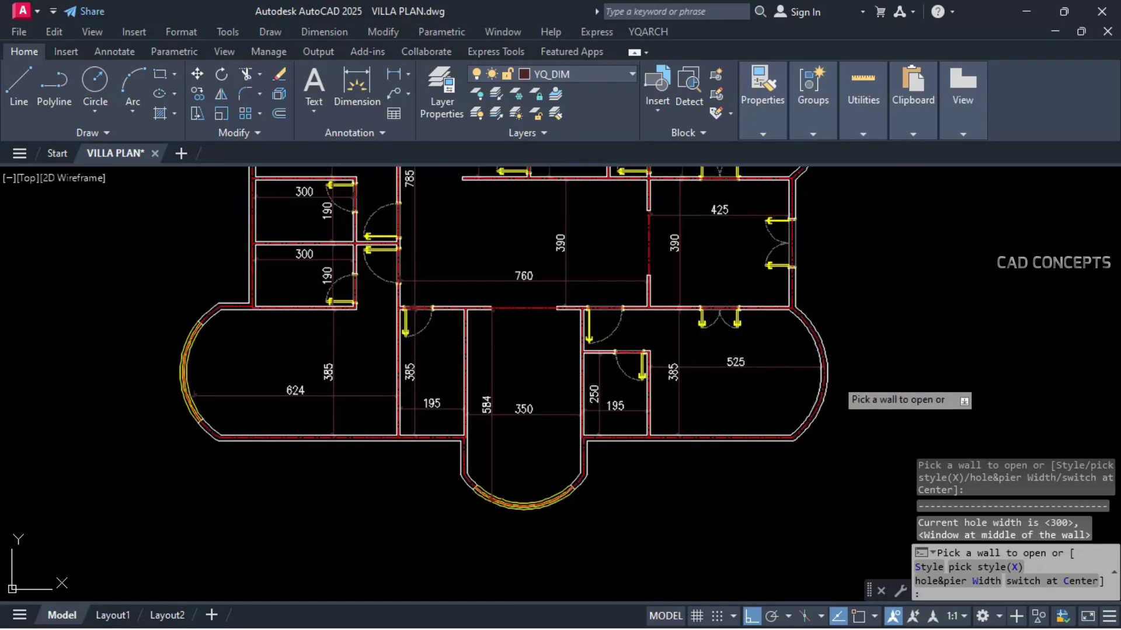
middle_click_drag(774, 345, 775, 501)
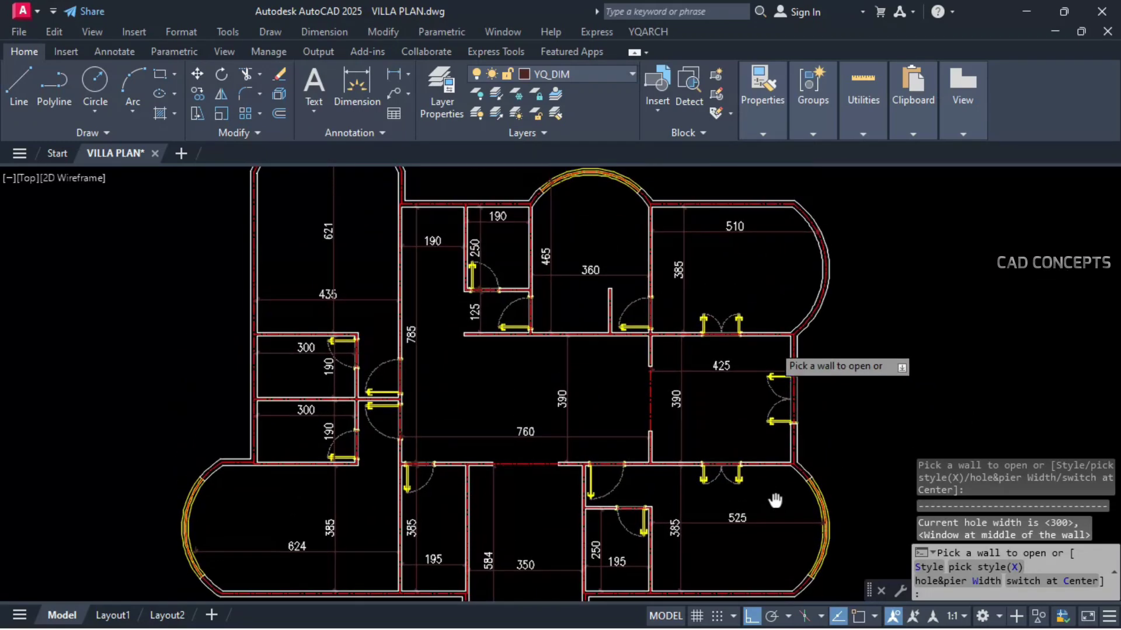
scroll(846, 350, "down", 2)
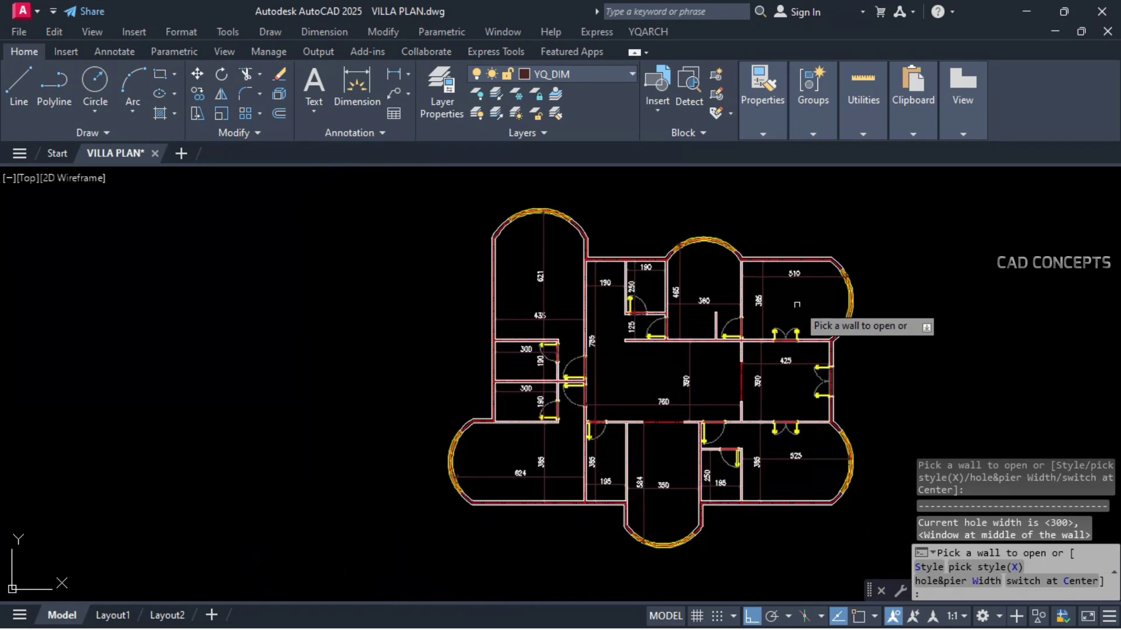
middle_click_drag(797, 304, 796, 295)
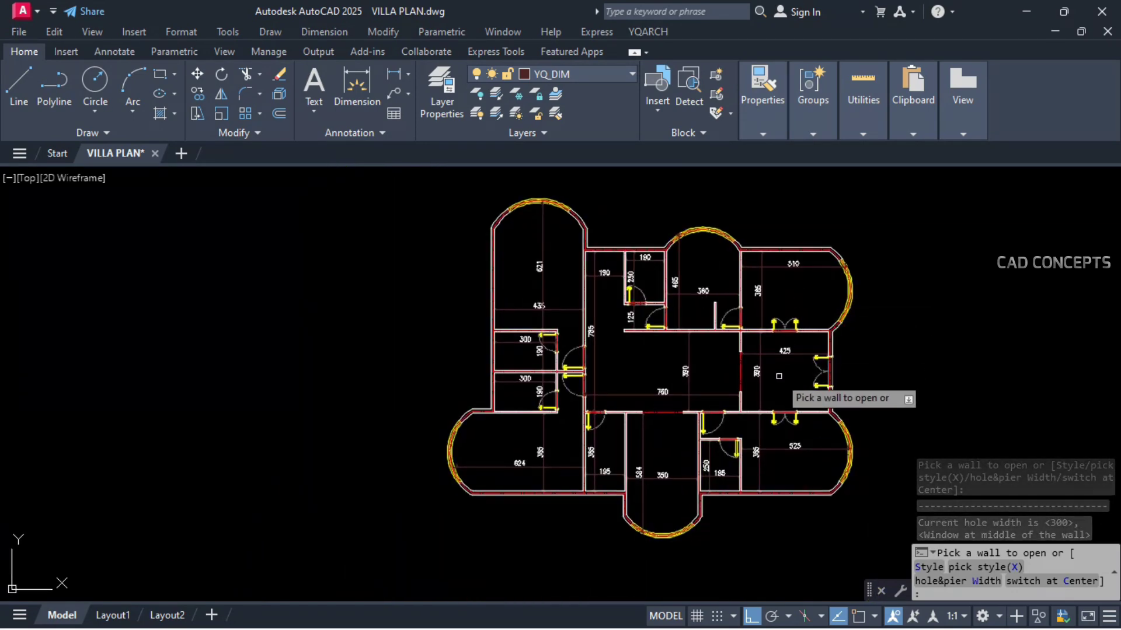
Step: Place a door in the top exterior wall of the 190-wide corridor beside the bathroom, swinging into the corridor
key("Escape")
key("Escape")
scroll(591, 347, "up", 2)
scroll(597, 345, "down", 3)
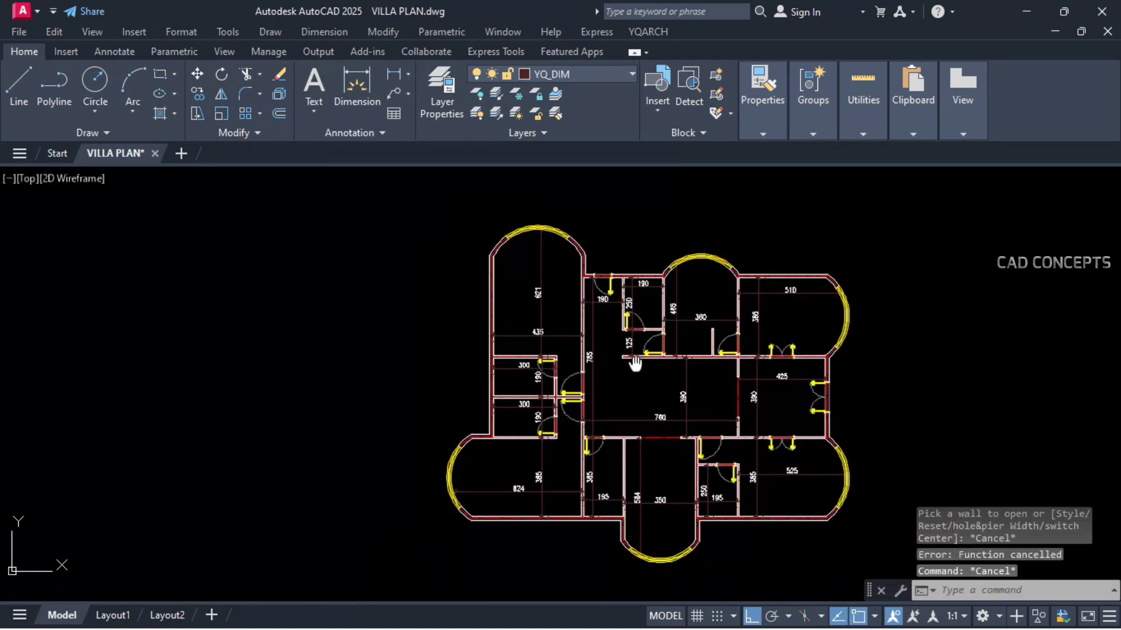
Step: Set the window width to 100 and place centred windows in the bottom walls of the two 195-wide rooms
key("space")
right_click(643, 359)
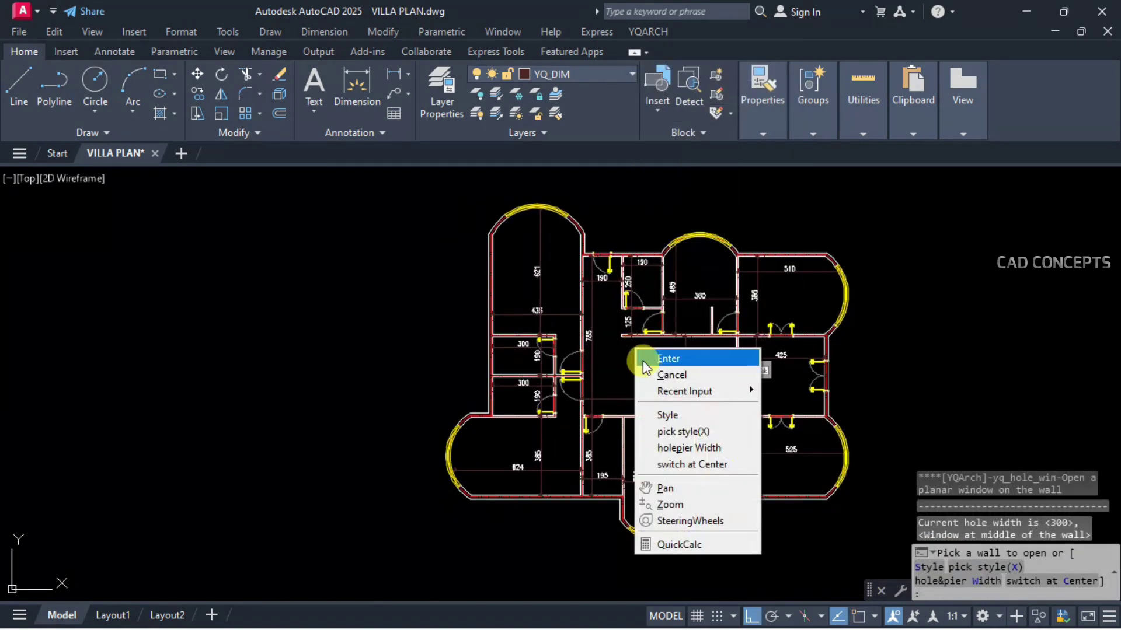
left_click(661, 443)
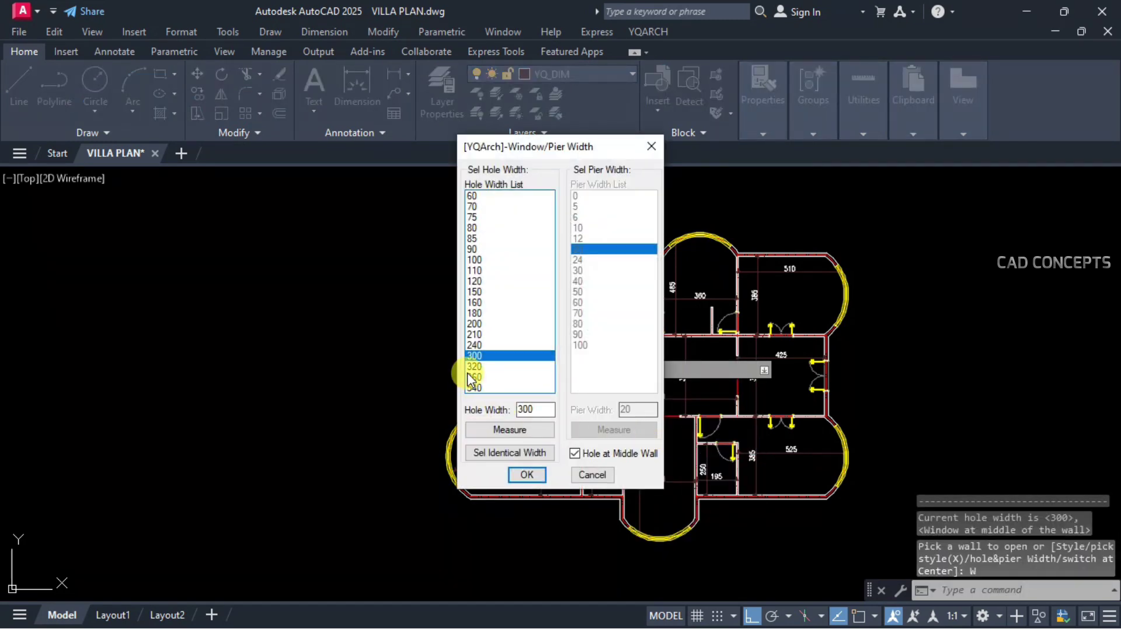
left_click(475, 260)
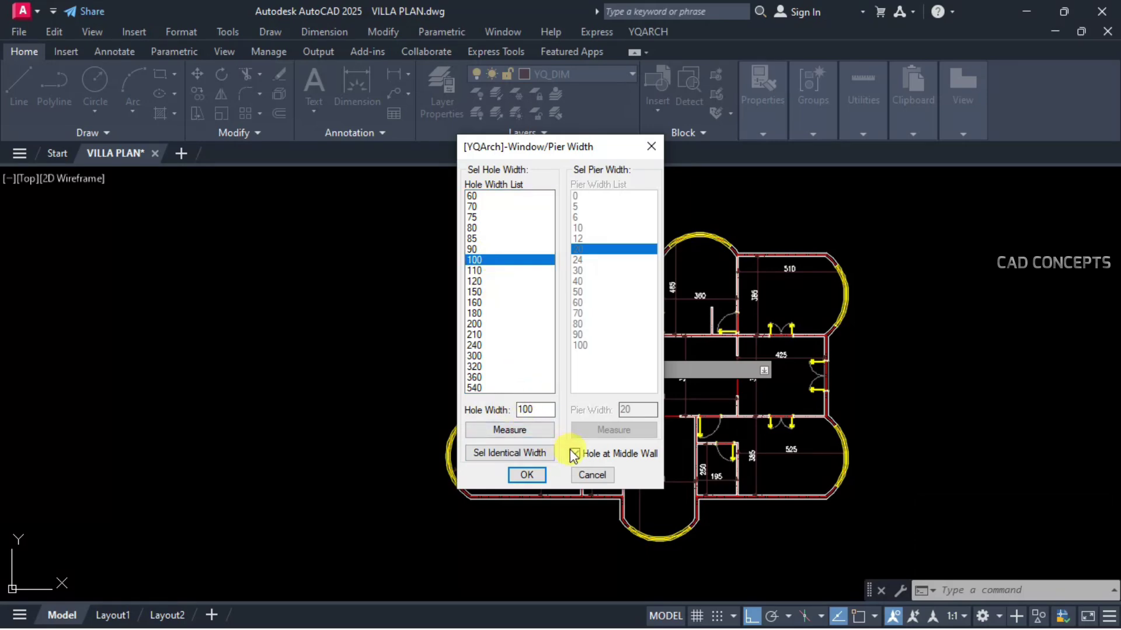
left_click(538, 479)
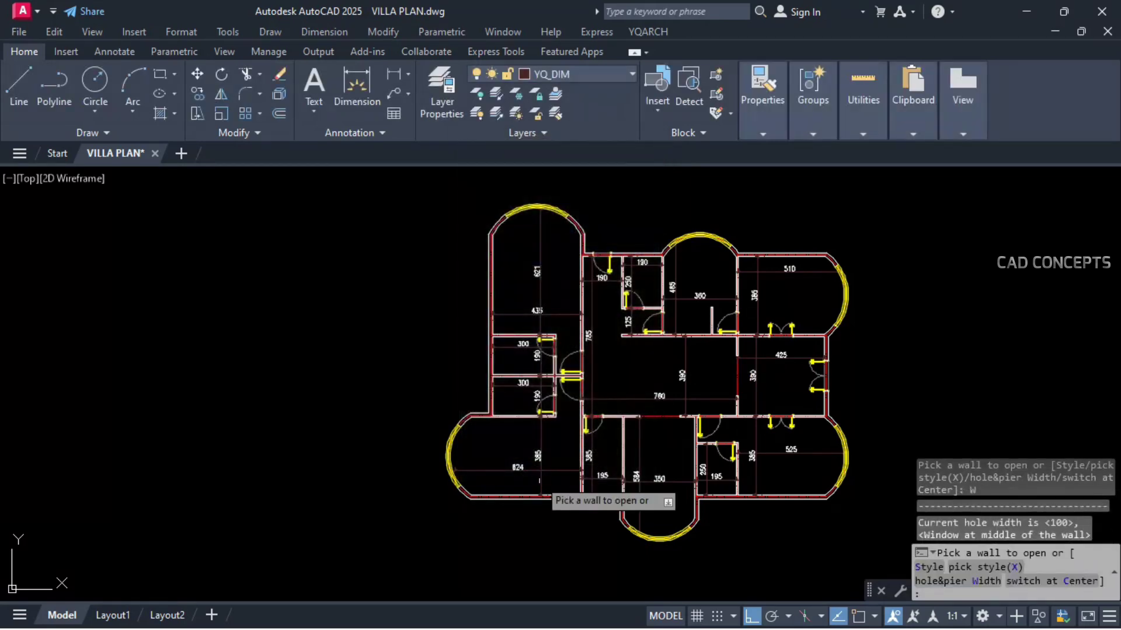
scroll(609, 515, "up", 4)
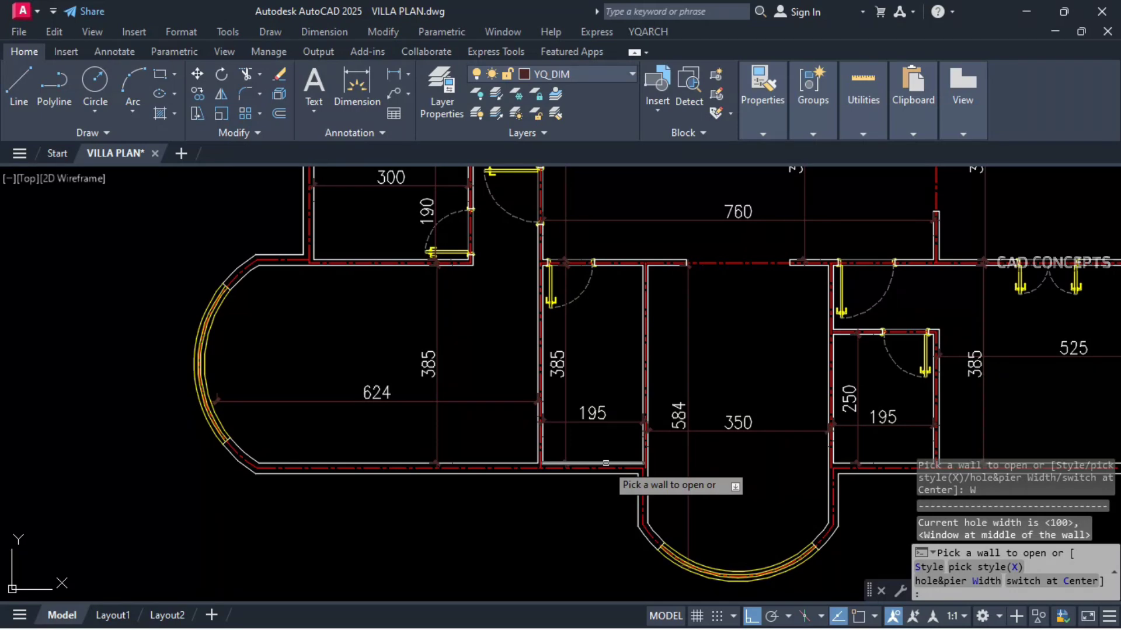
scroll(578, 475, "down", 2)
scroll(756, 499, "up", 4)
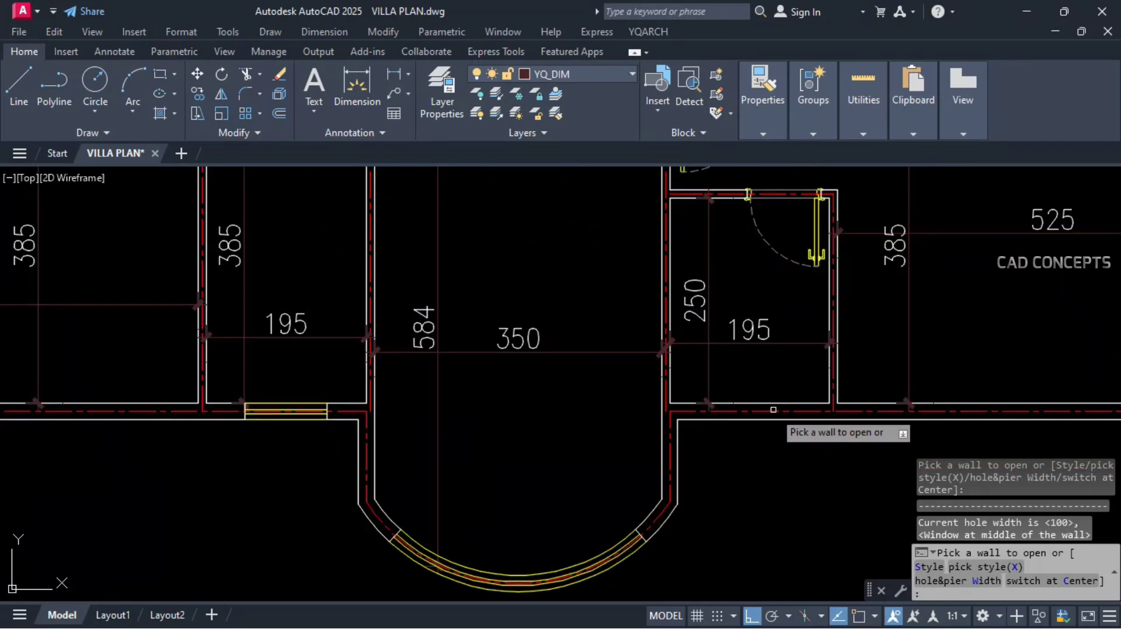
scroll(739, 470, "down", 4)
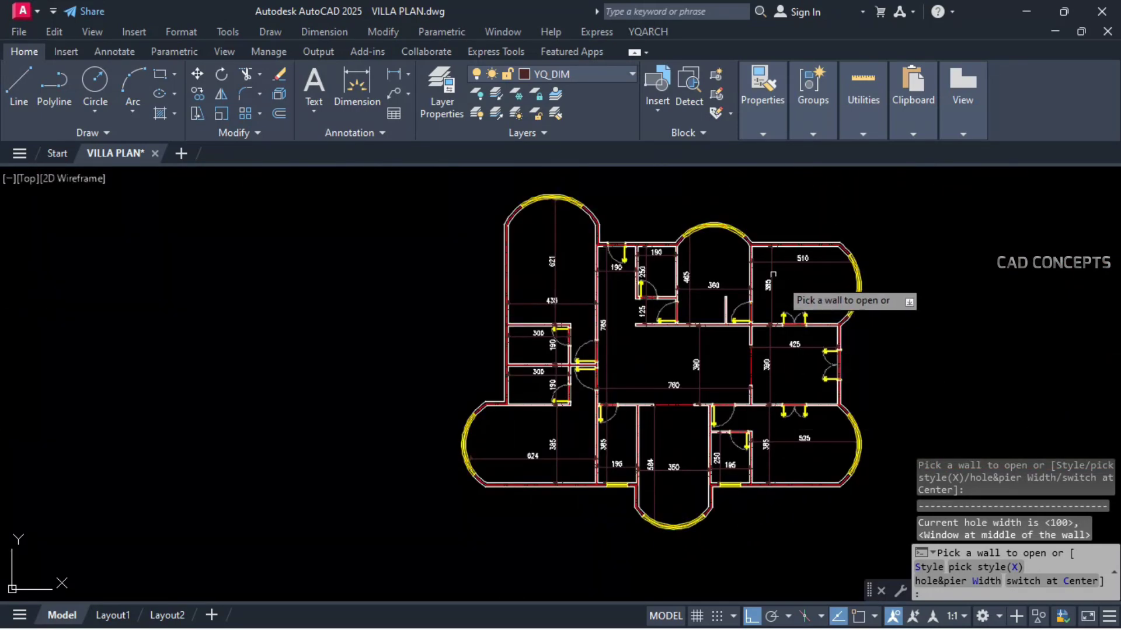
Step: Place a 100-wide window at the middle of the 190 by 250 bathroom's top exterior wall
scroll(638, 251, "up", 3)
scroll(639, 251, "up", 4)
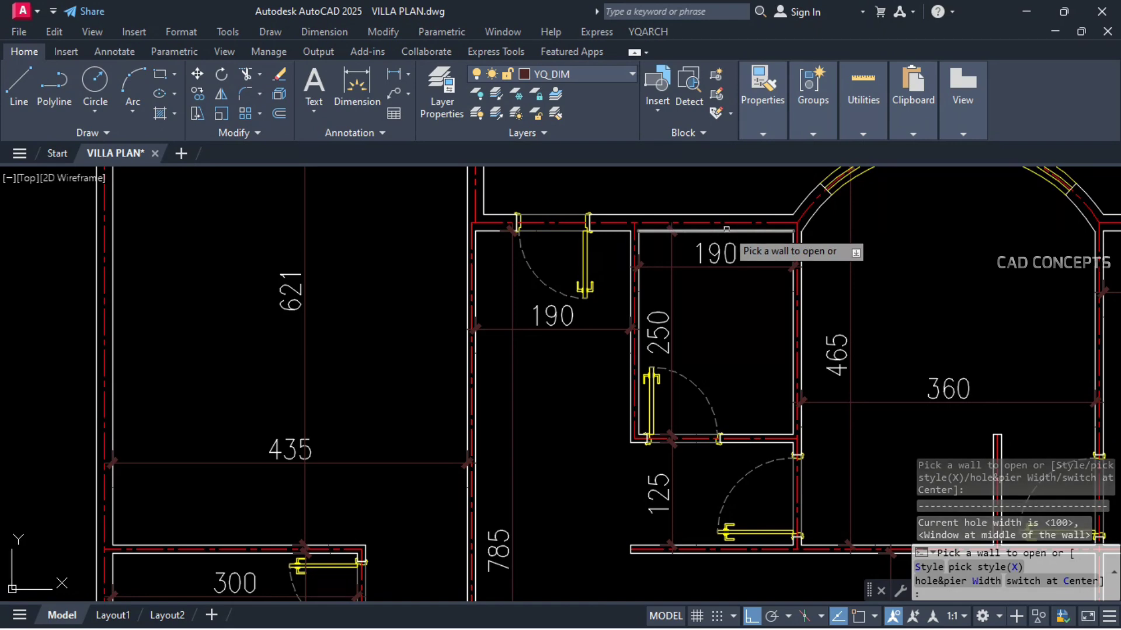
scroll(825, 280, "down", 4)
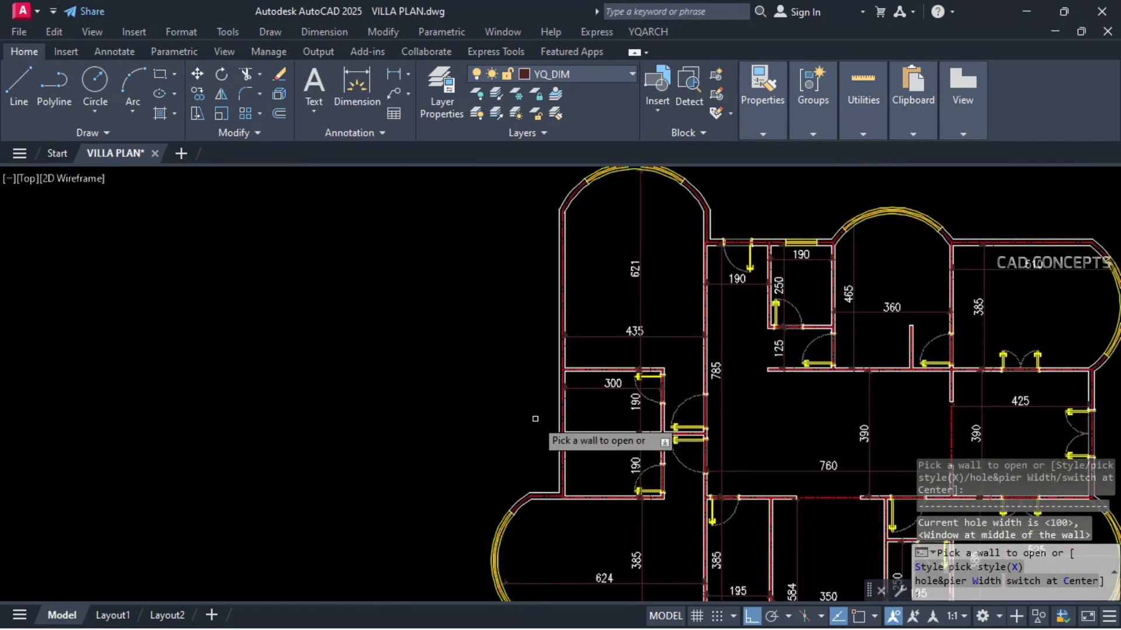
Step: Place 100-wide centred windows in the left exterior walls of the two stacked 300 by 190 bathrooms
scroll(537, 417, "up", 4)
left_click(611, 385)
scroll(604, 363, "down", 4)
scroll(601, 441, "up", 4)
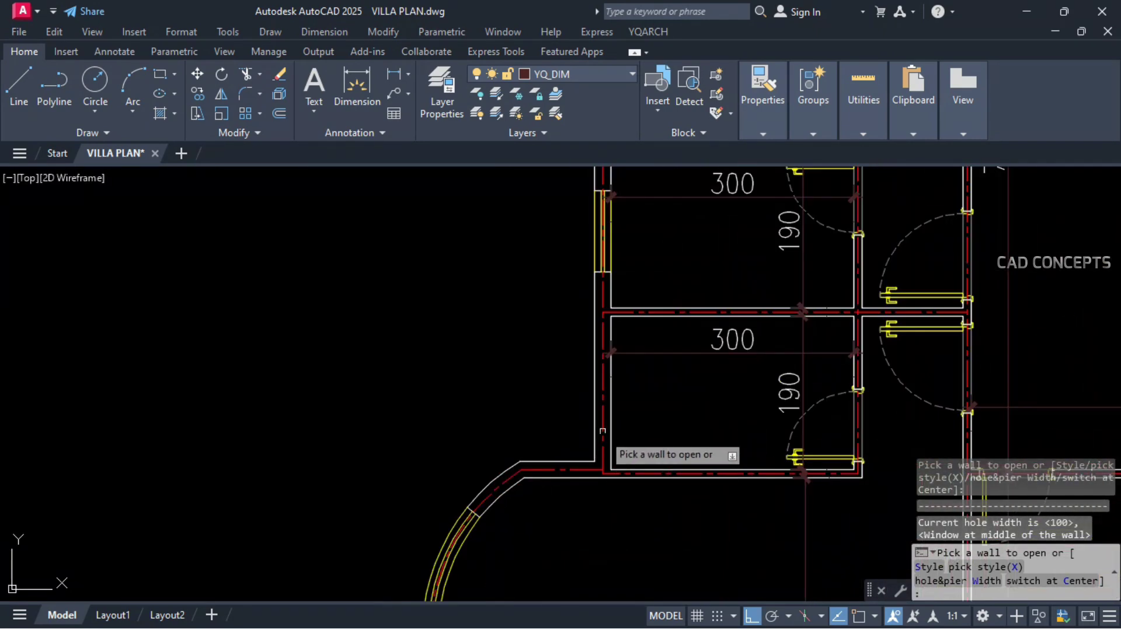
Step: Set the window width to 80 and place windows on both sides of the double door in the 425-wide room's exterior wall
right_click(765, 331)
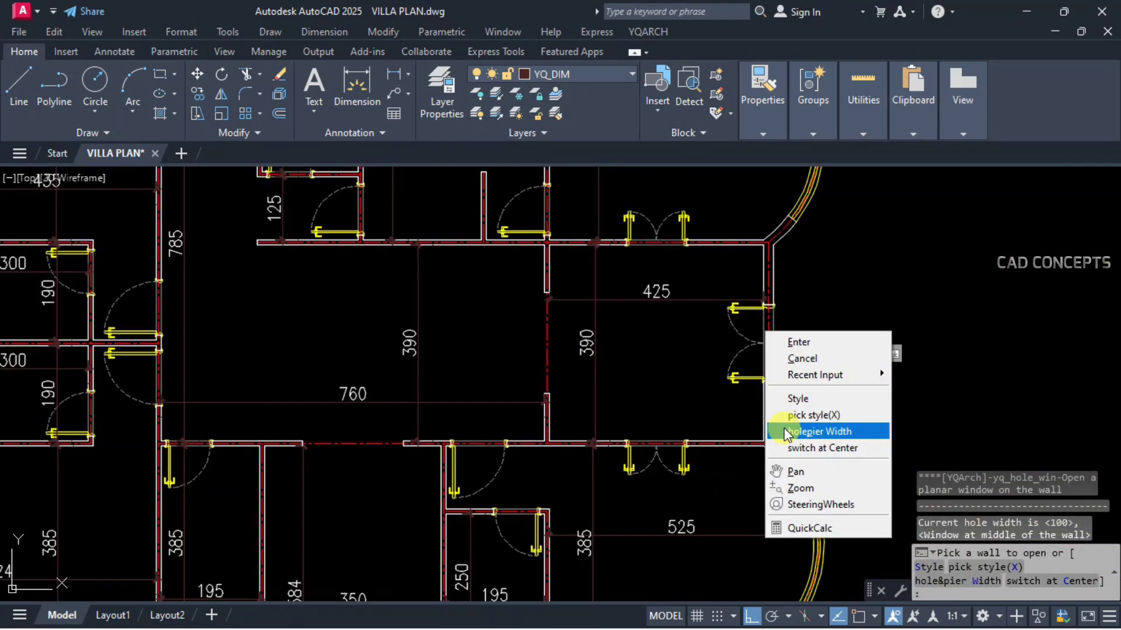
left_click(783, 429)
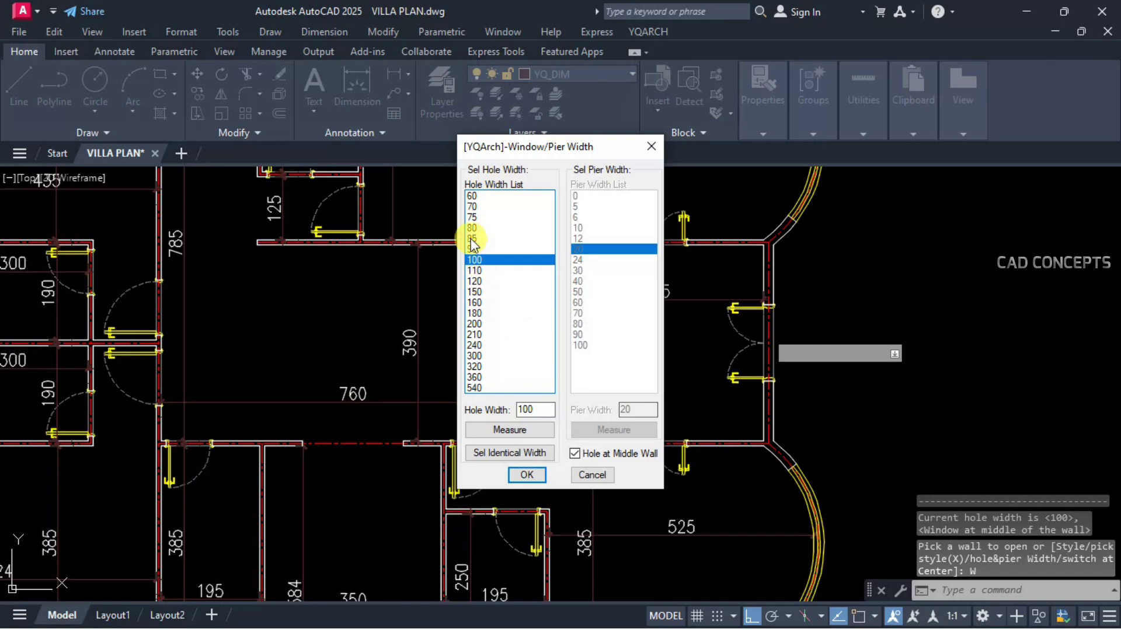
left_click(527, 475)
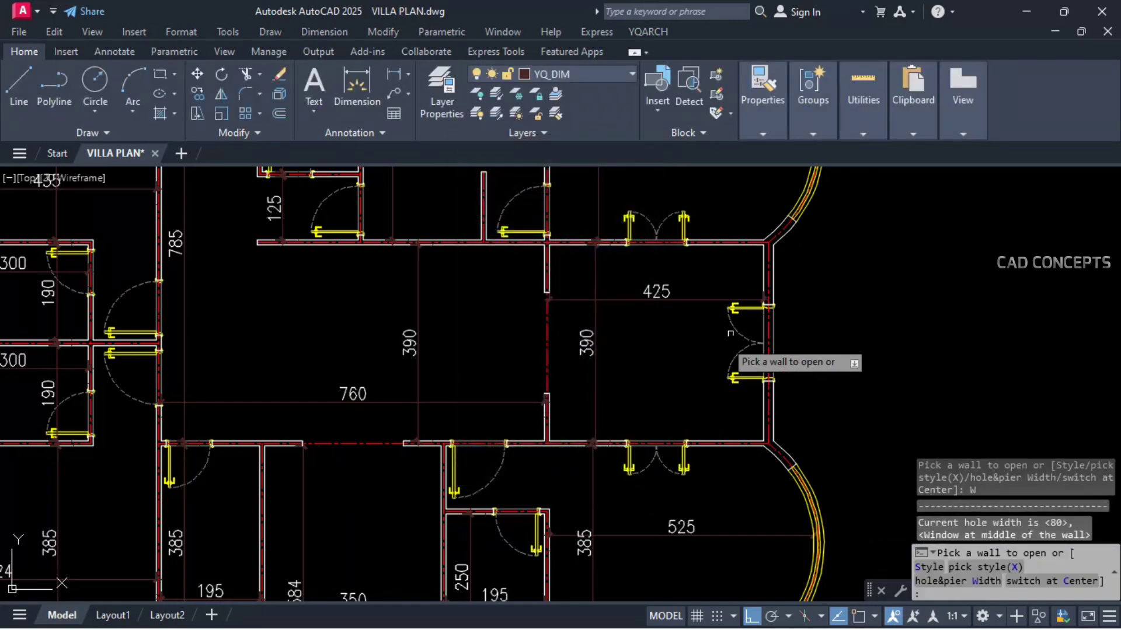
left_click(762, 267)
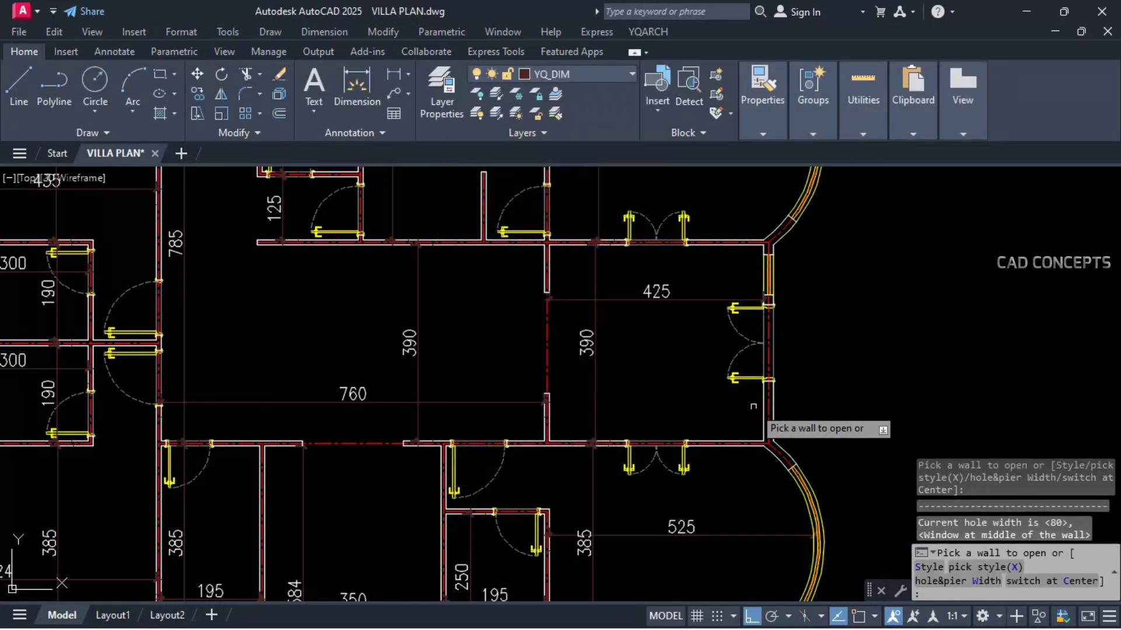
key("Escape")
Step: Select all straight and arc wall centrelines on the DOTE layer using Select Similar and erase them
scroll(830, 406, "down", 5)
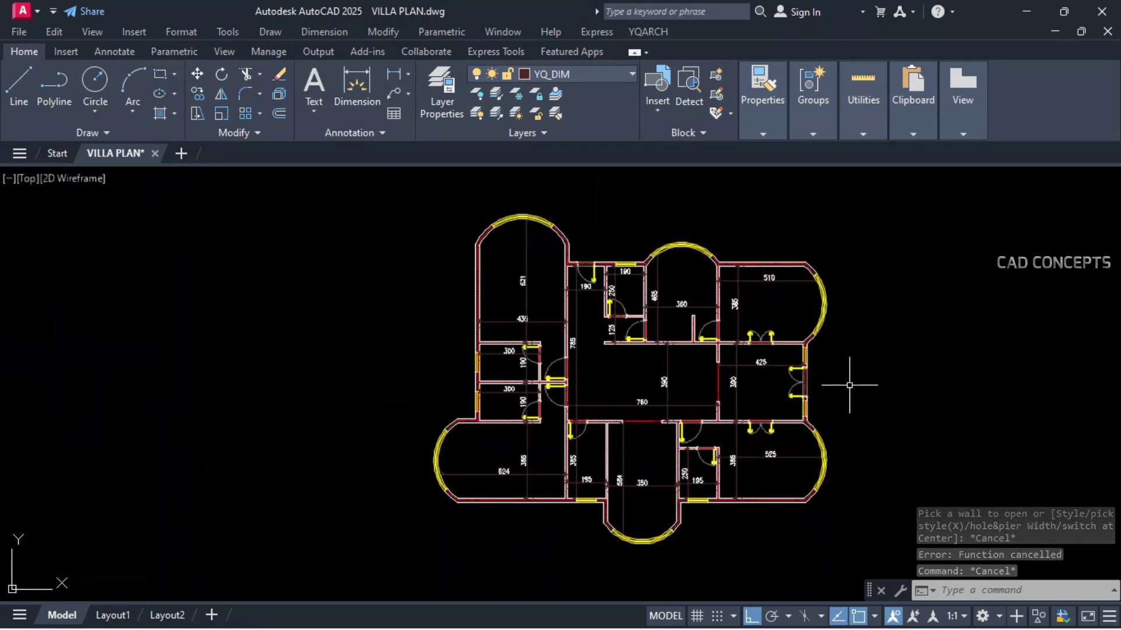
left_click(667, 276)
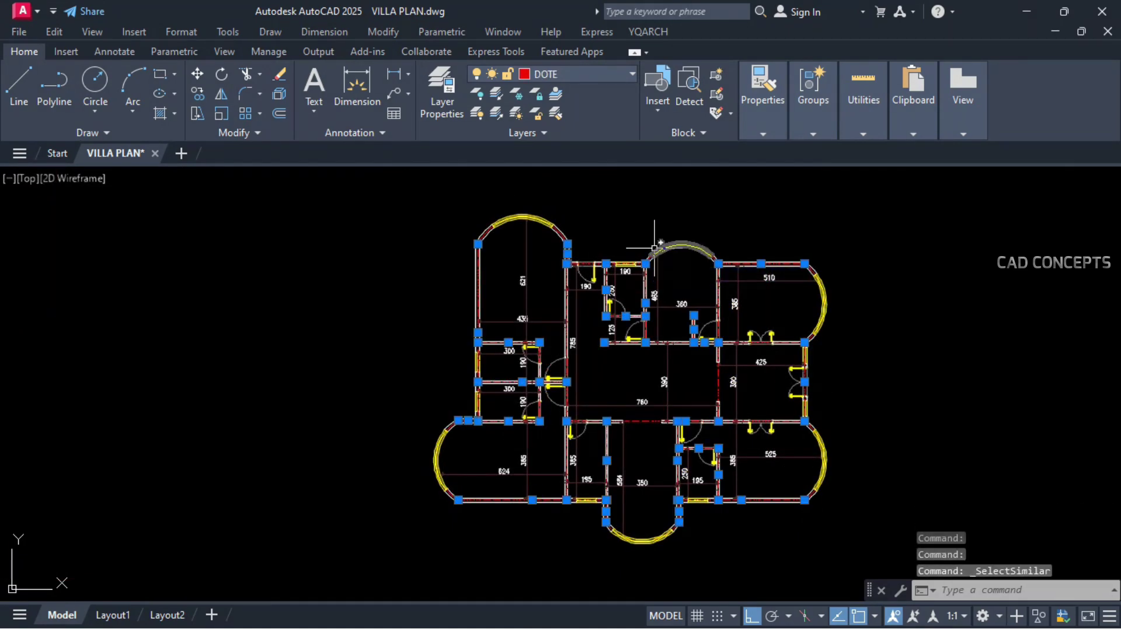
scroll(654, 248, "up", 4)
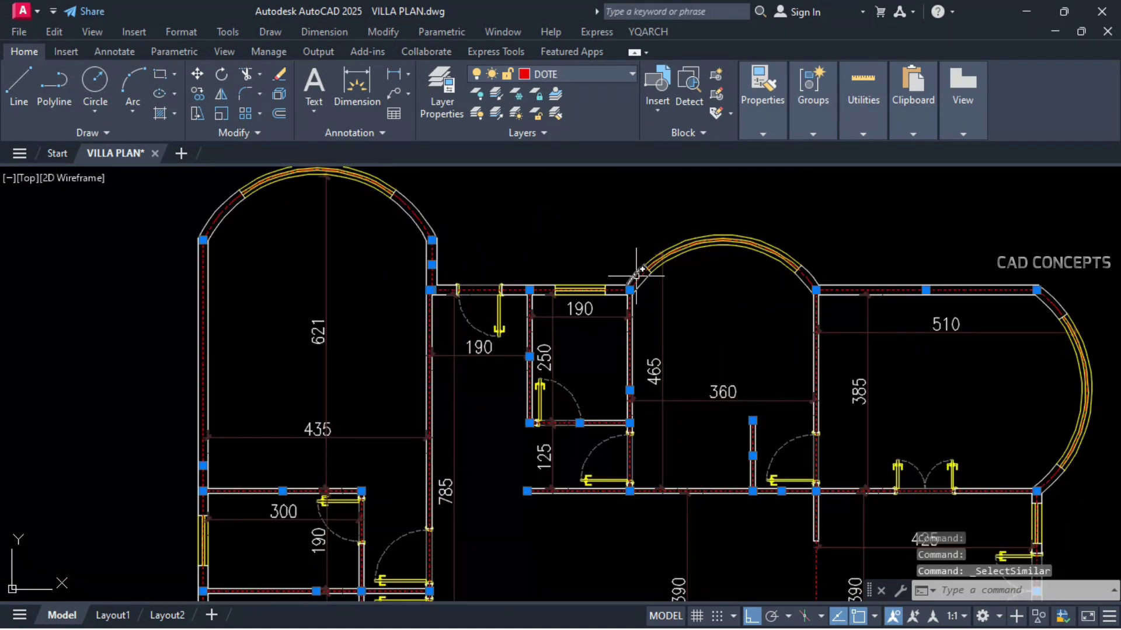
right_click(639, 276)
left_click(671, 478)
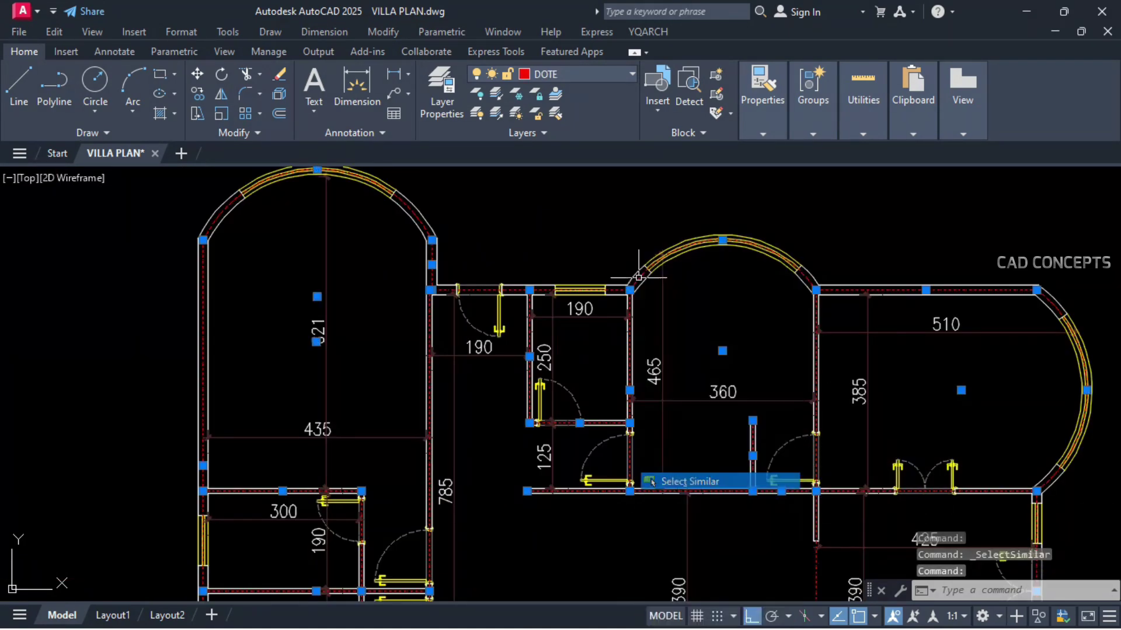
scroll(629, 293, "down", 4)
key("Return")
middle_click_drag(635, 413, 633, 390)
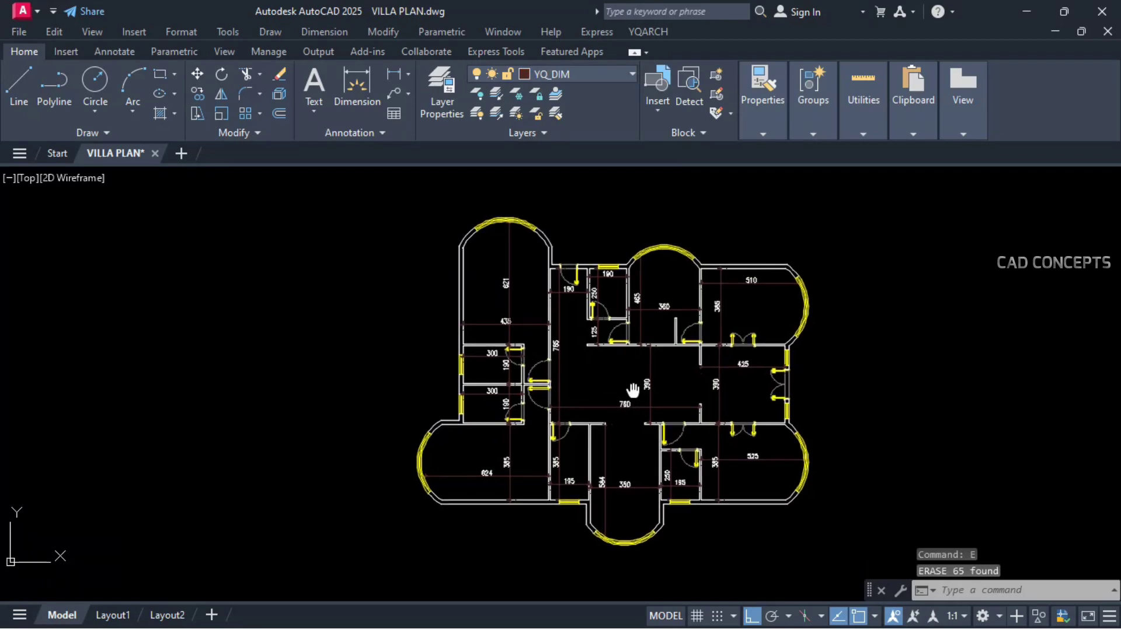
Step: Start a YQArch staircase plan (LTJ) and pick its total width of 350 between the stairwell's inner side walls
scroll(631, 525, "up", 2)
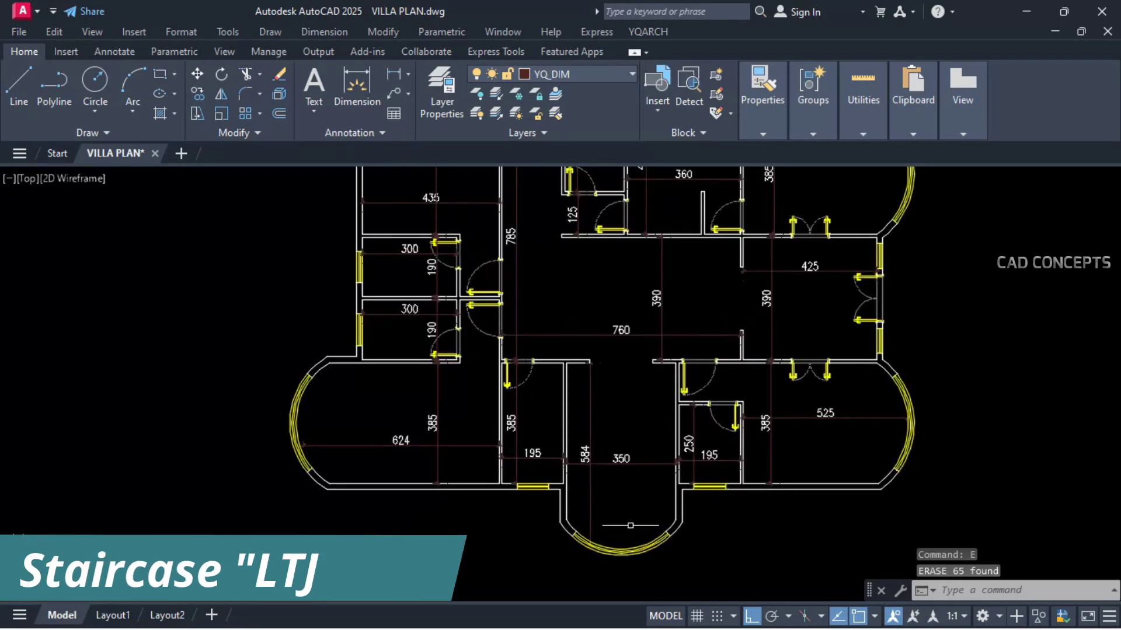
type("LTJ")
key("Return")
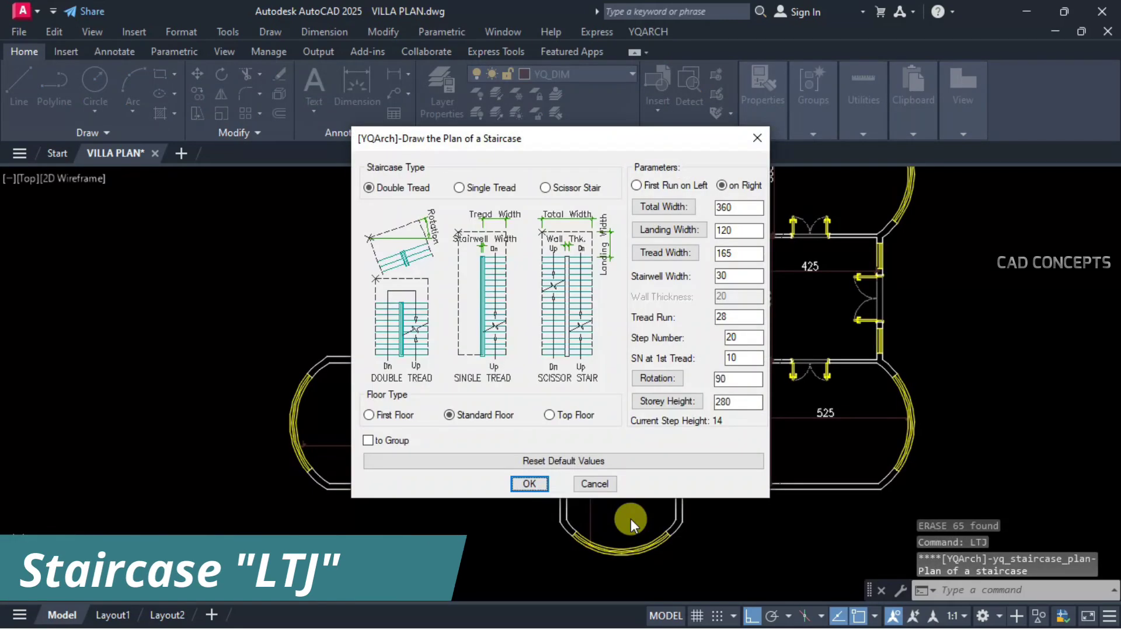
left_click(678, 206)
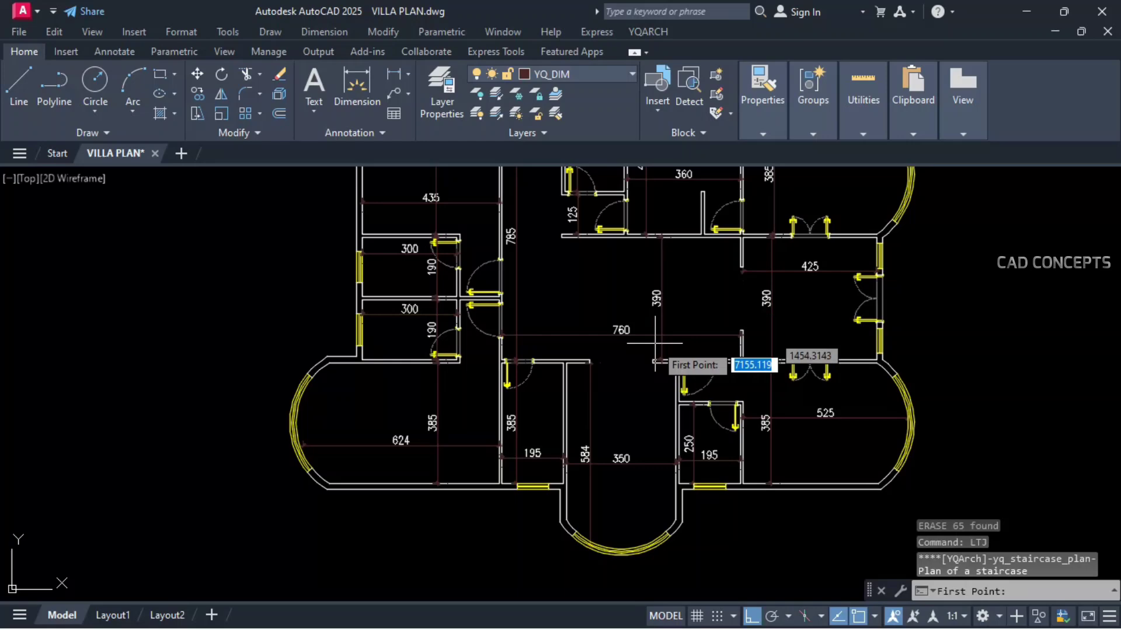
left_click(675, 425)
left_click(573, 432)
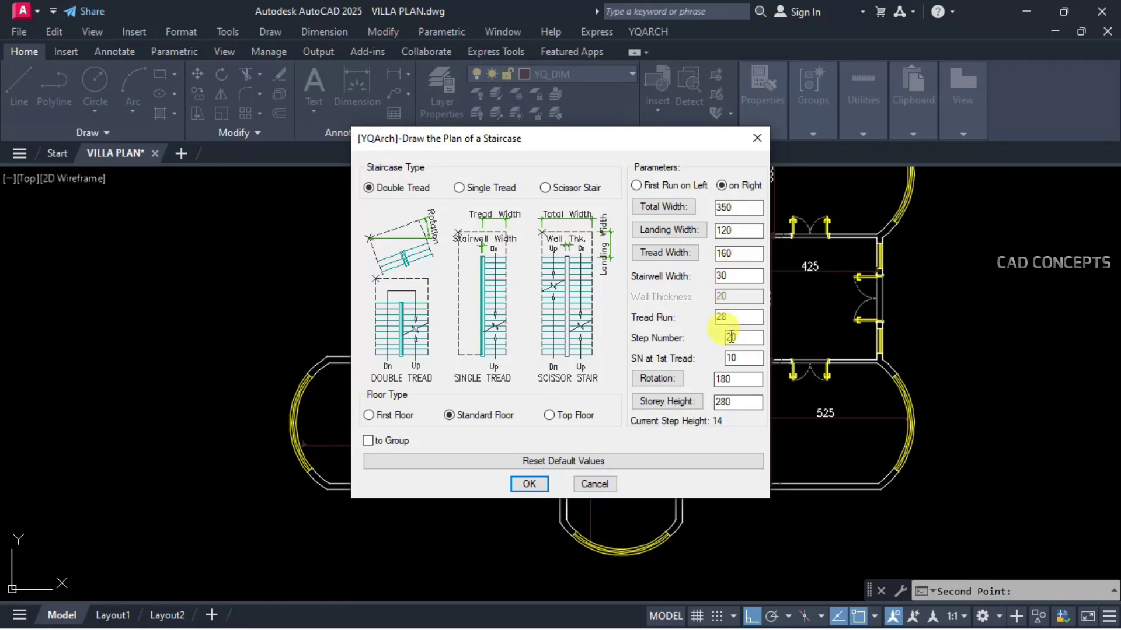
Step: Set the double-tread staircase's rotation to 180 and storey height to 360, and insert it at the stairwell's inner corner beside the curved bay
left_click(674, 380)
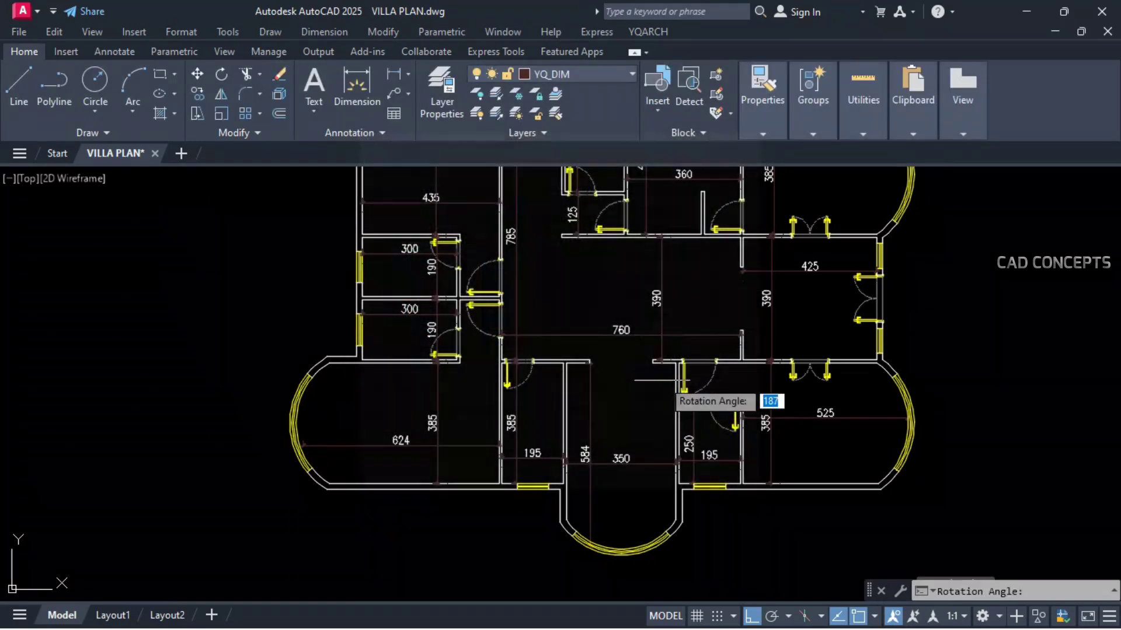
left_click(676, 417)
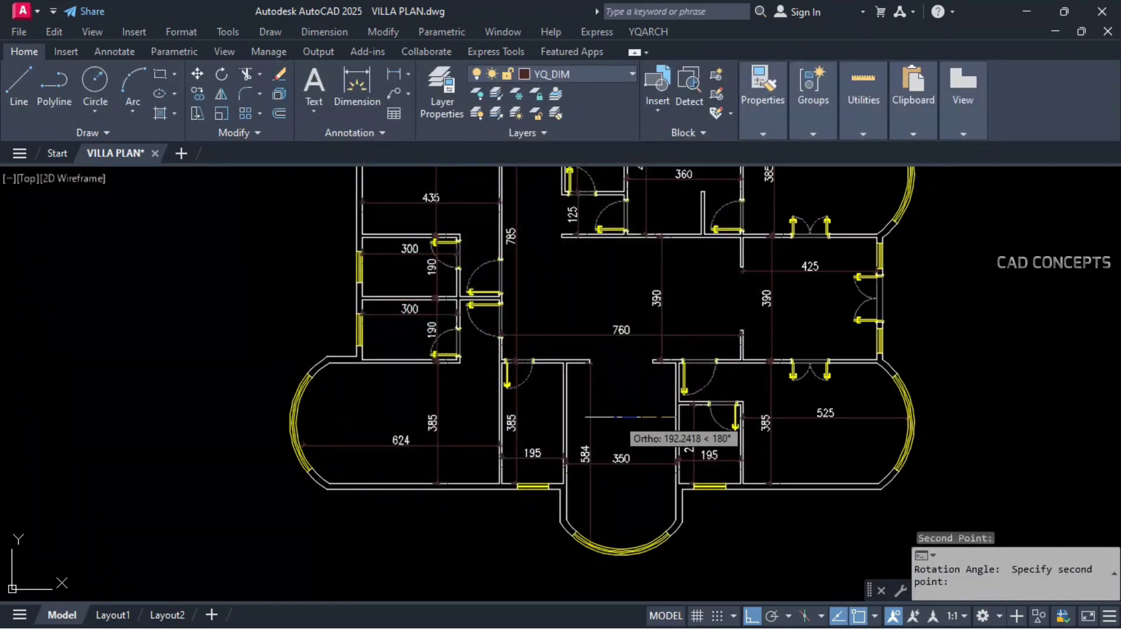
left_click(565, 418)
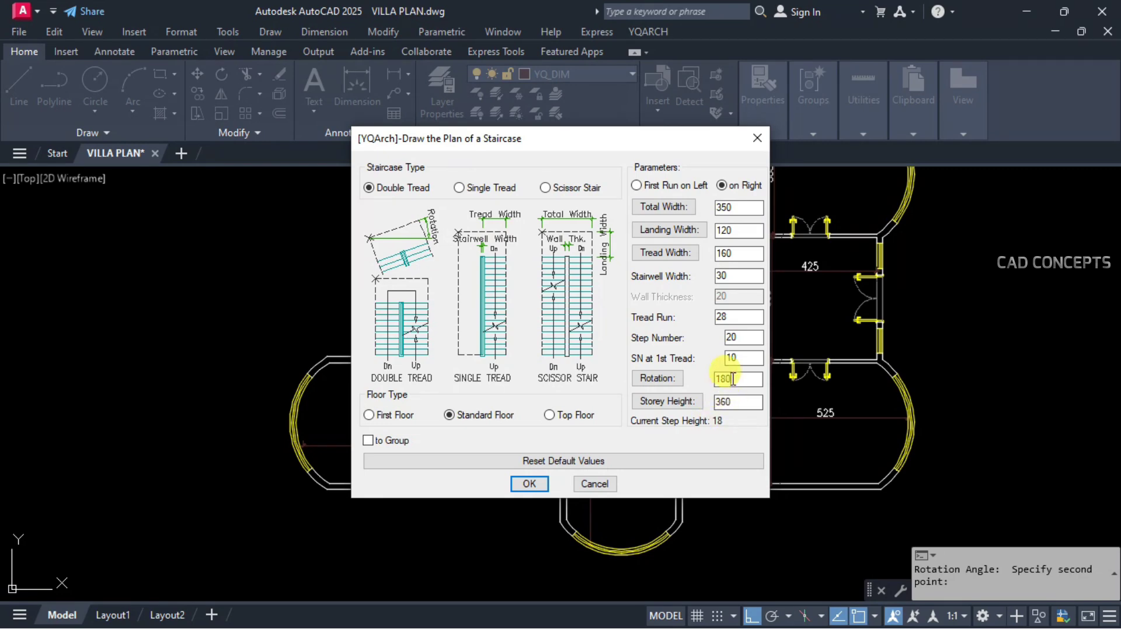
left_click(529, 484)
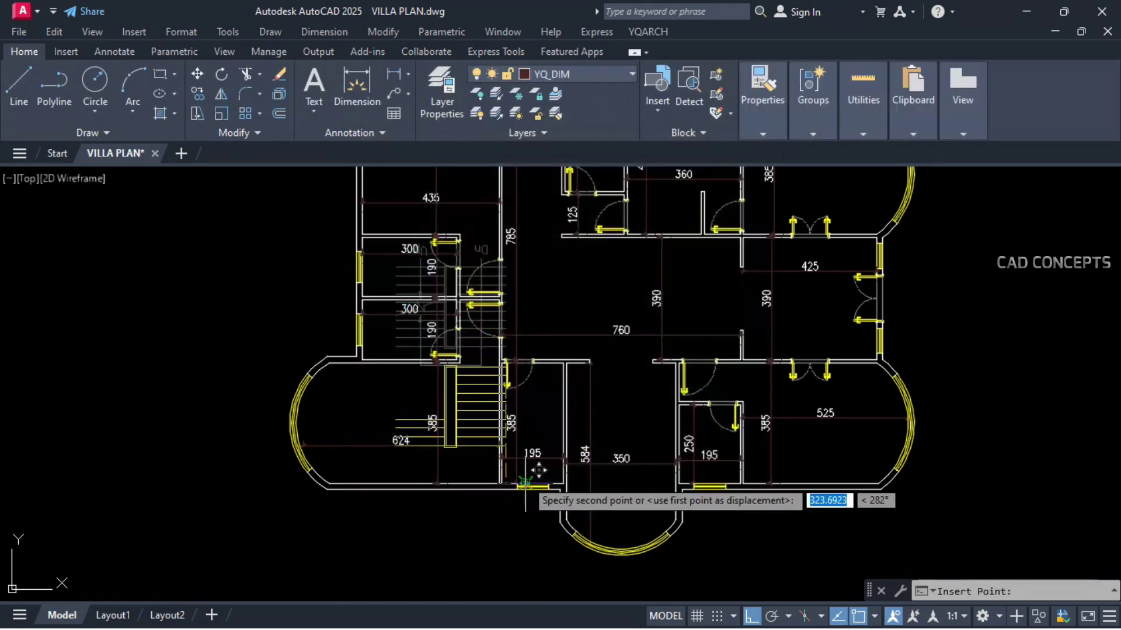
left_click(670, 525)
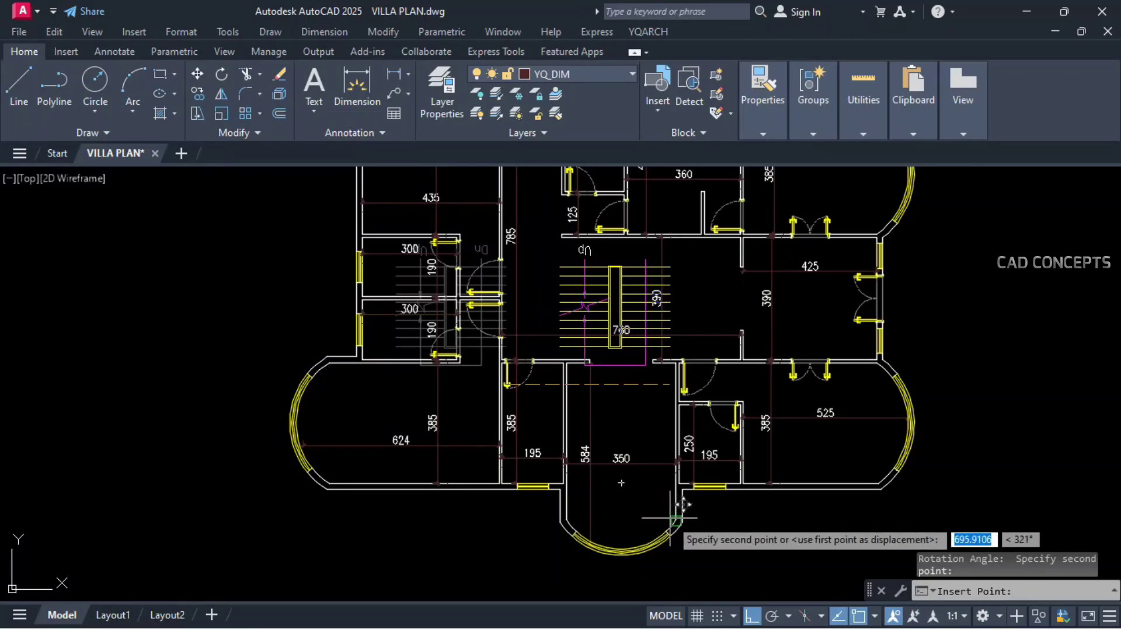
left_click(674, 518)
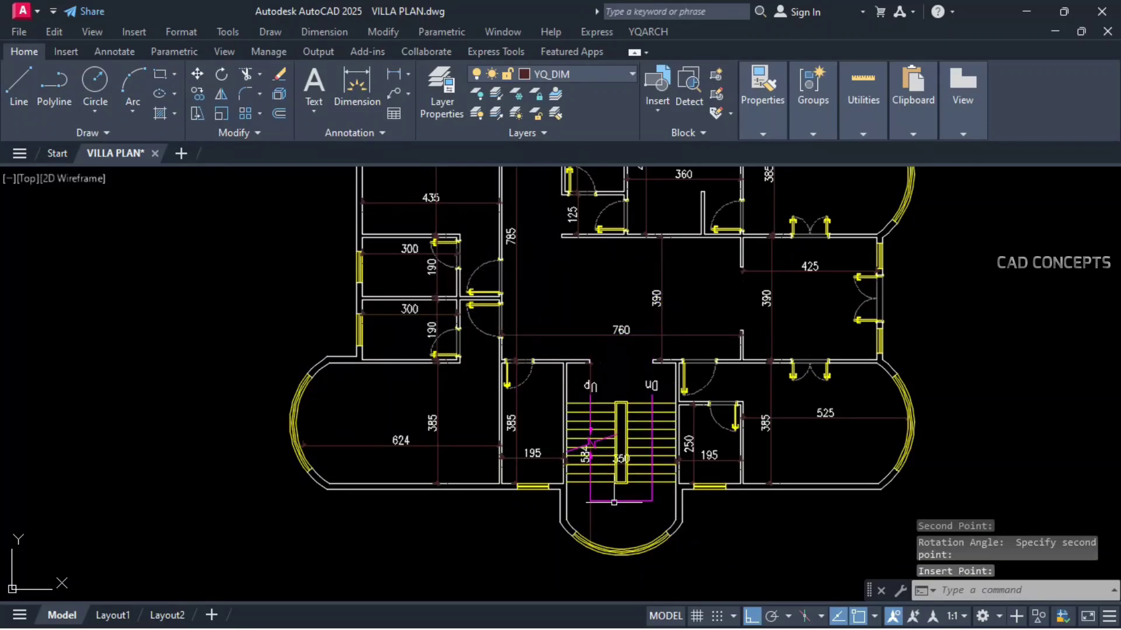
Step: Move the stairwell's 350 width dimension down below the stair flights, near the curved bay
left_click(399, 75)
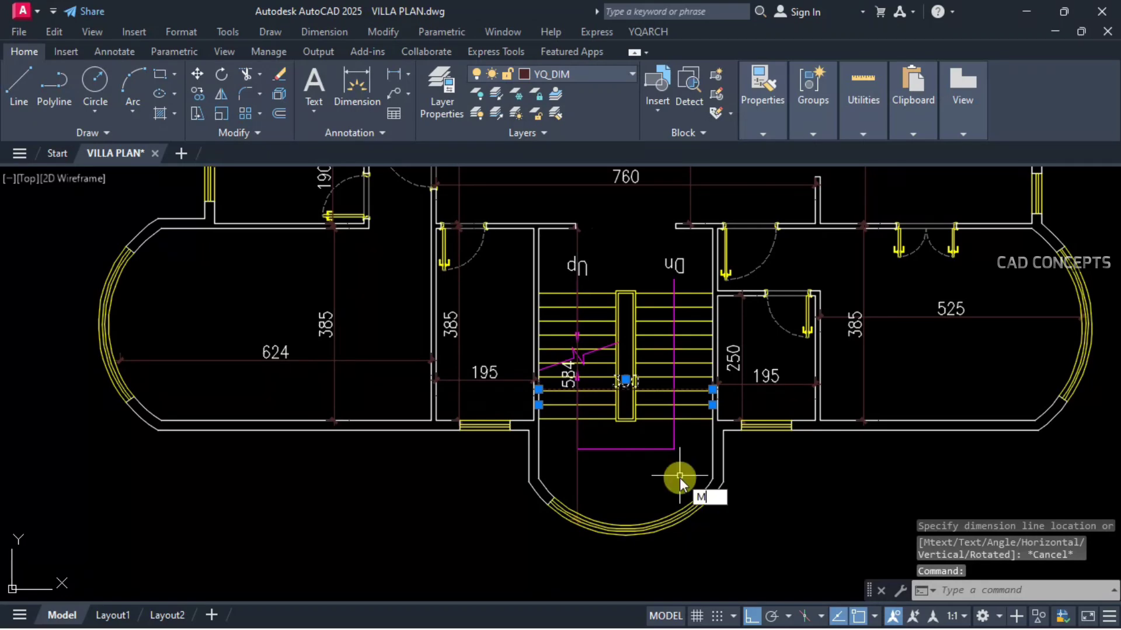
key("Return")
left_click(779, 478)
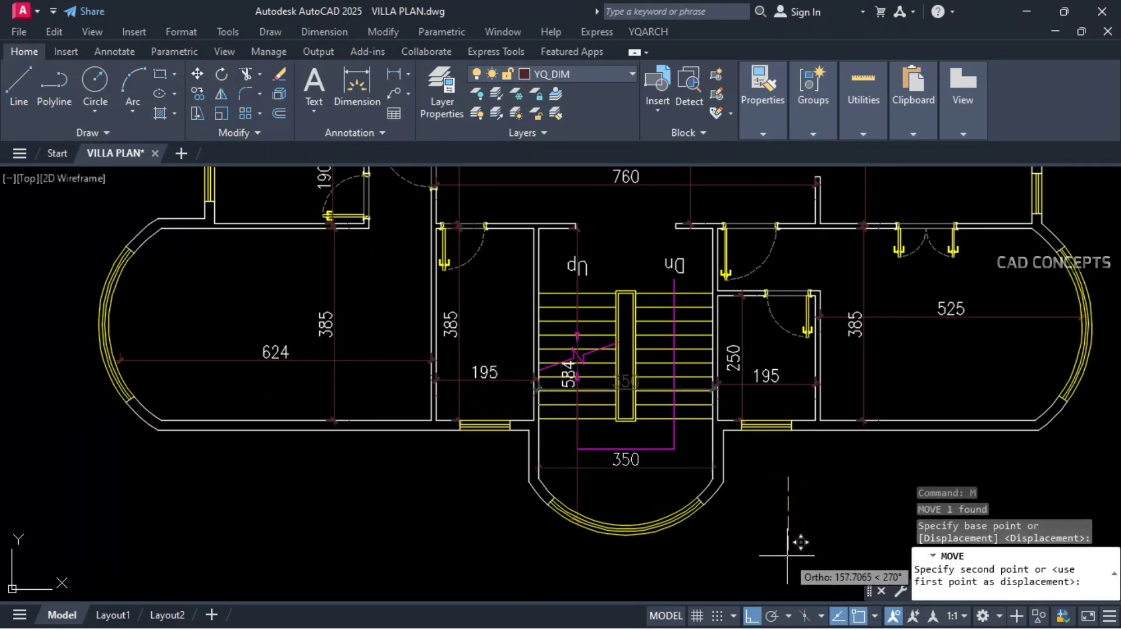
left_click(767, 556)
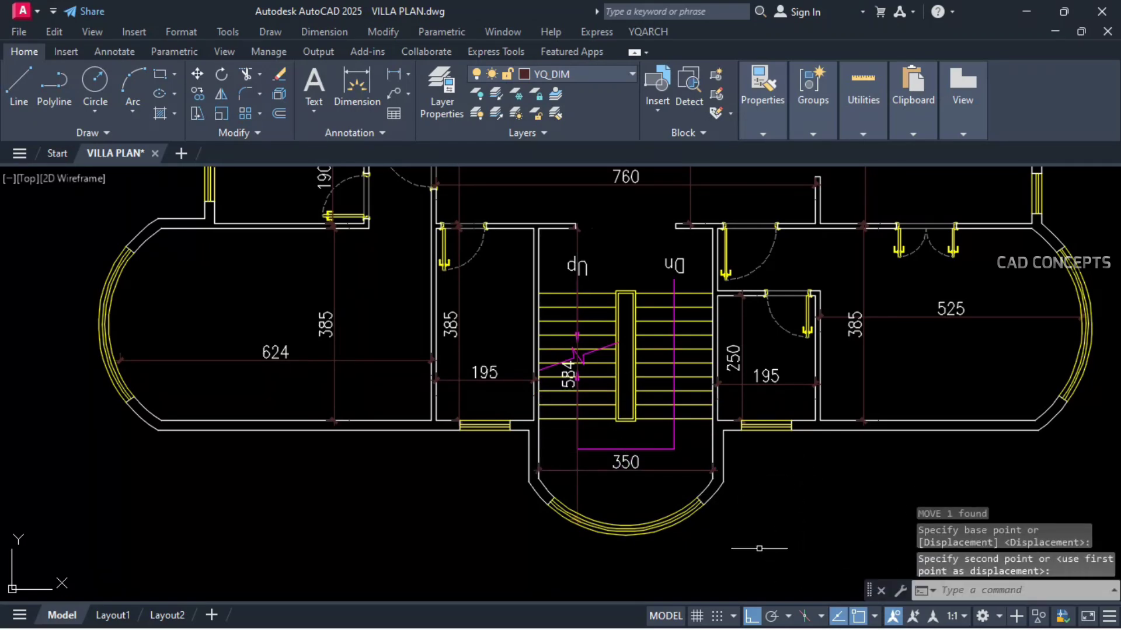
Step: Move the stairwell's 584 length dimension right, between the Up line and the central stair rail
left_click(577, 245)
key("Return")
left_click(641, 245)
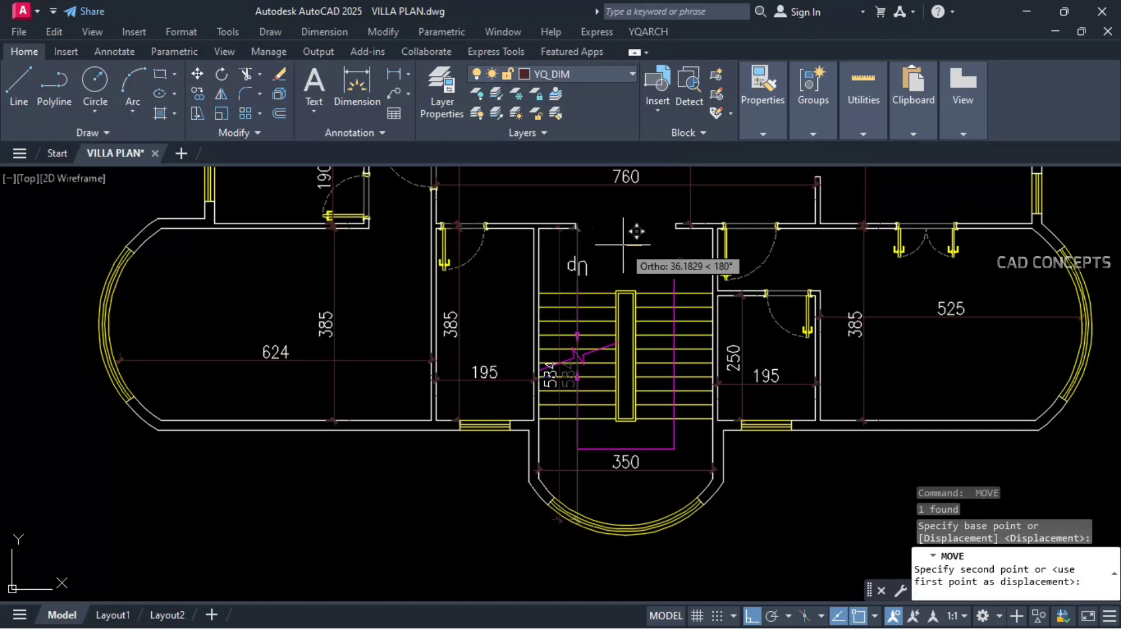
left_click(666, 244)
Step: Stretch the double doors in the upper and lower walls of the 425 by 390 room 125 to the right
scroll(567, 384, "down", 4)
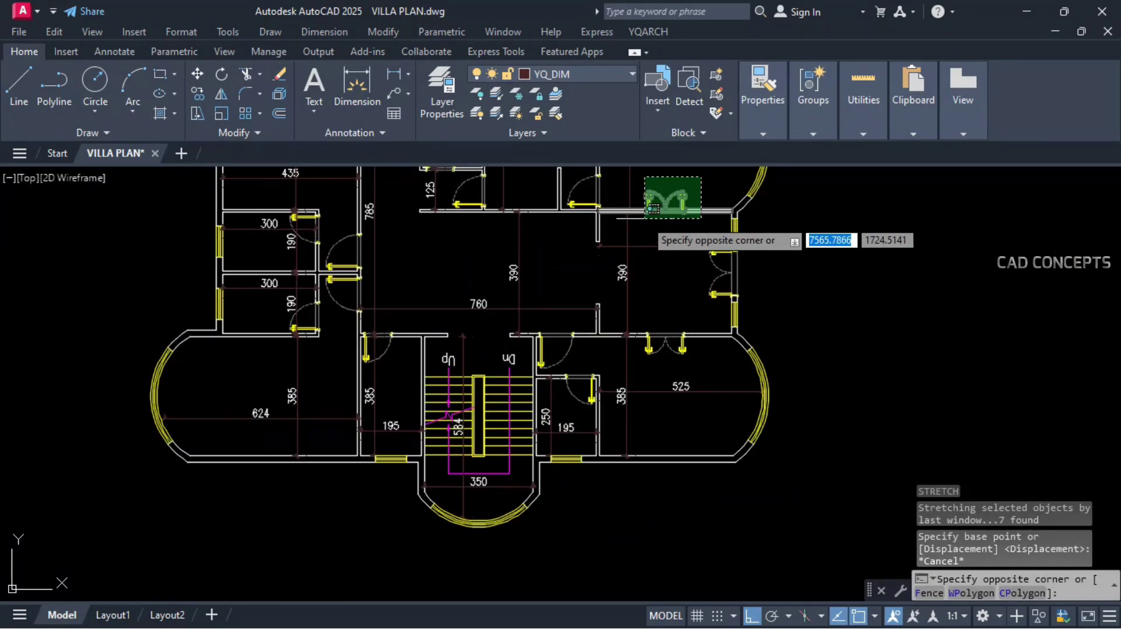
left_click(644, 220)
left_click(699, 320)
left_click(640, 369)
type("s")
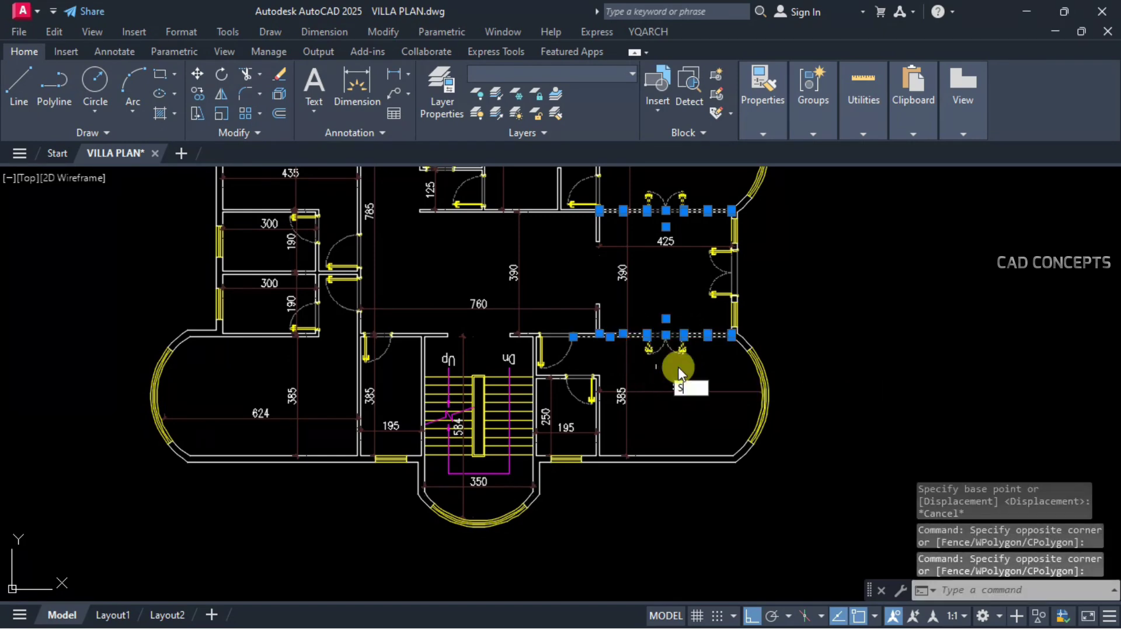
key("Return")
left_click(809, 345)
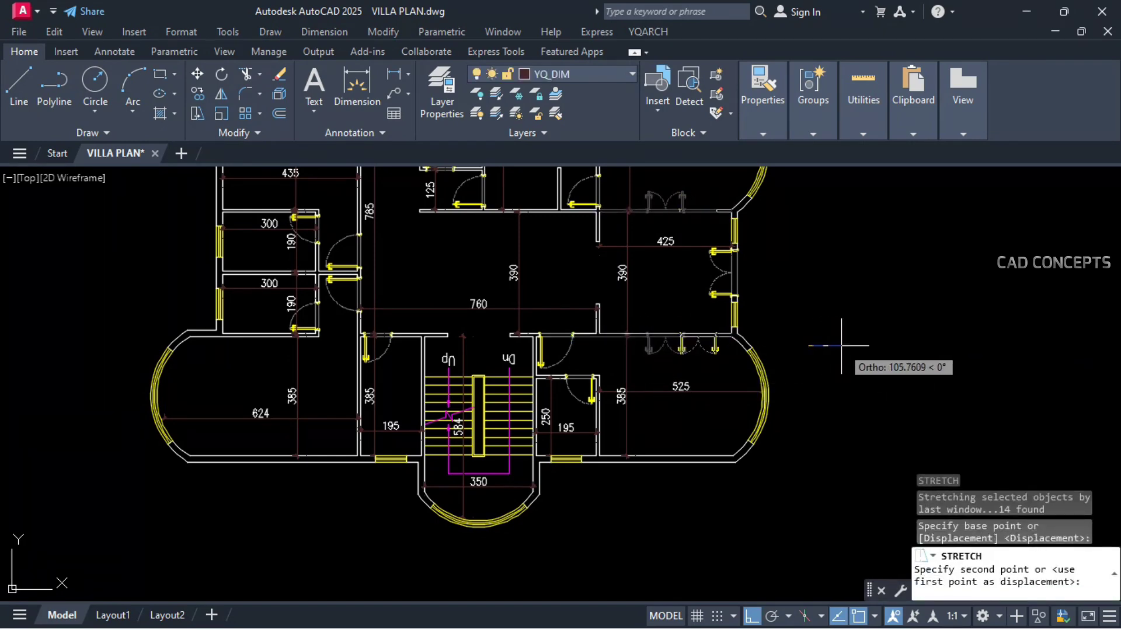
type("125")
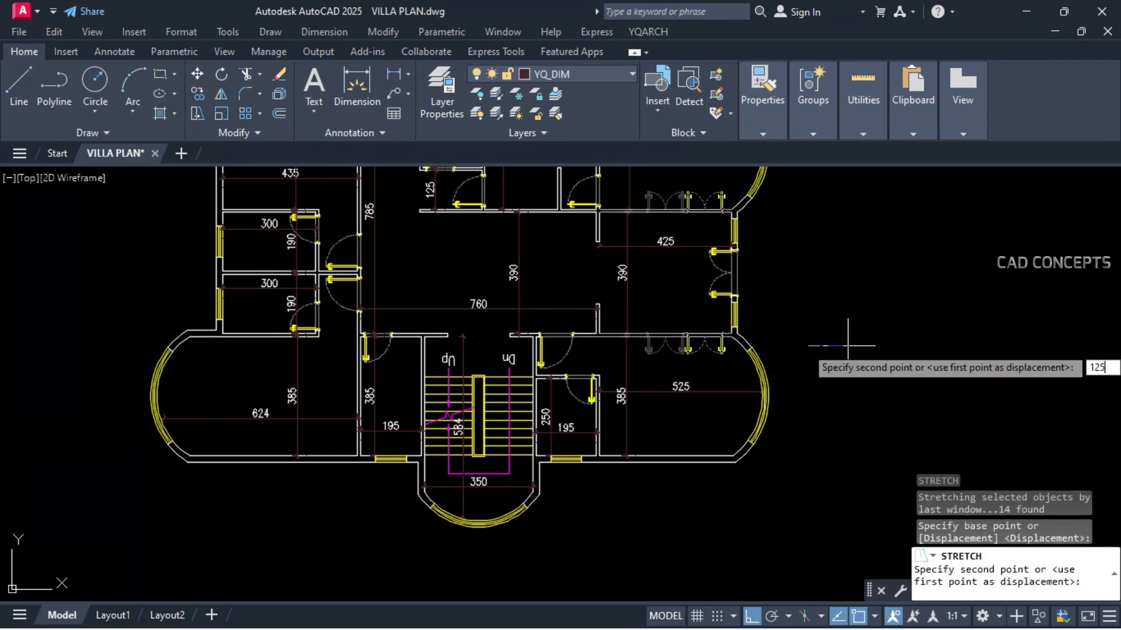
key("Return")
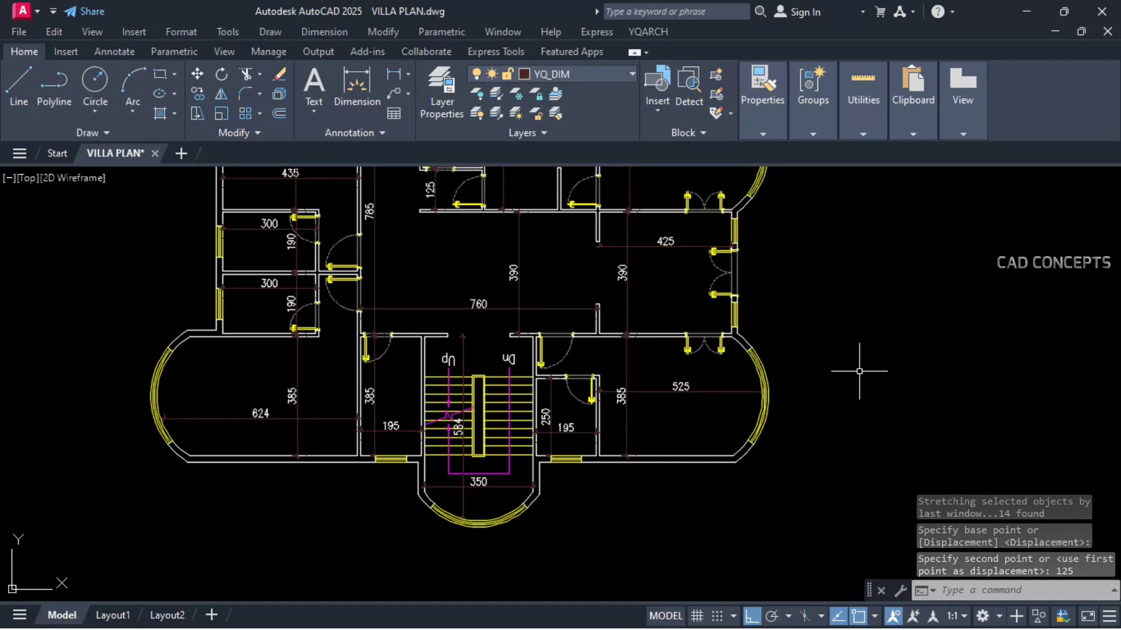
Step: Arrange living room furniture with YQArch JJ in the 525 by 385 room, spanning its upper-right to lower-left wall corners
type("JJ")
key("Return")
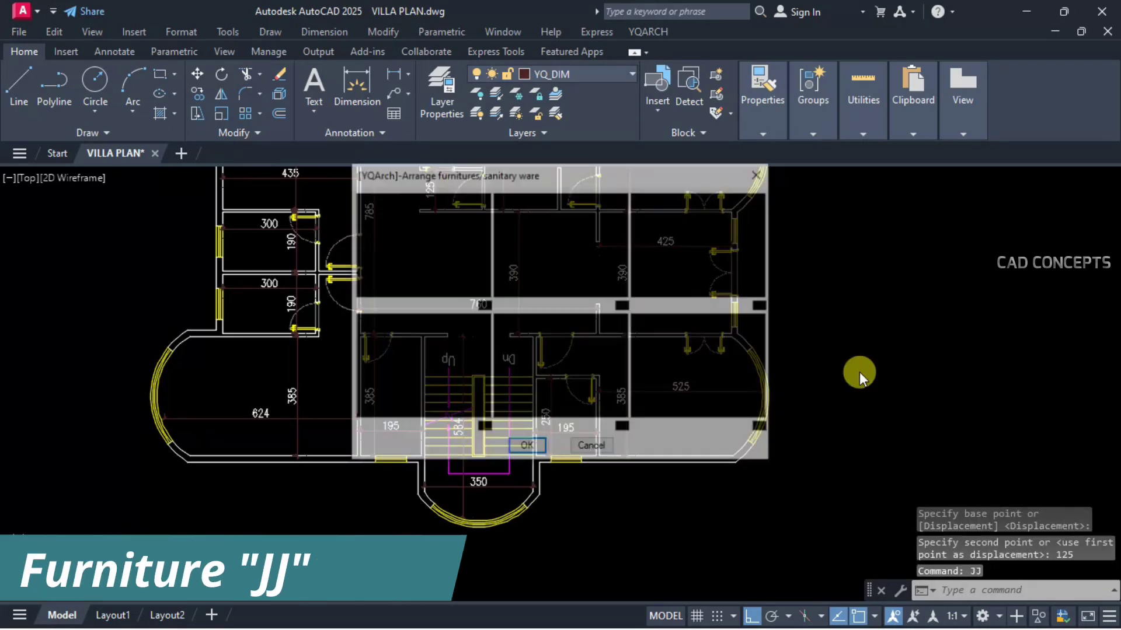
double_click(428, 274)
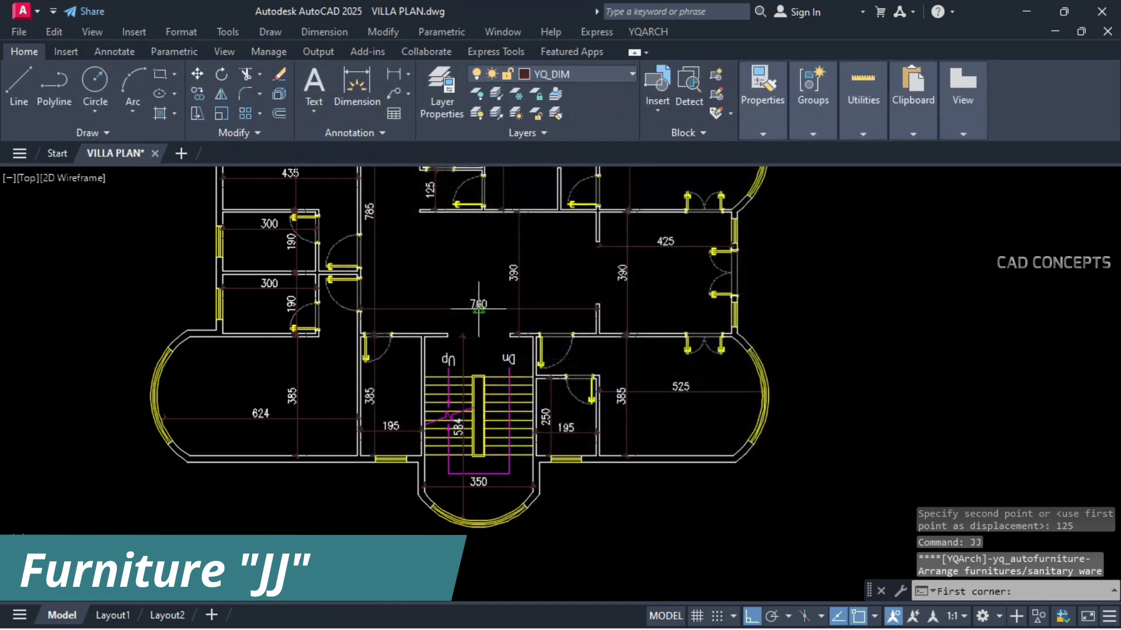
left_click(733, 330)
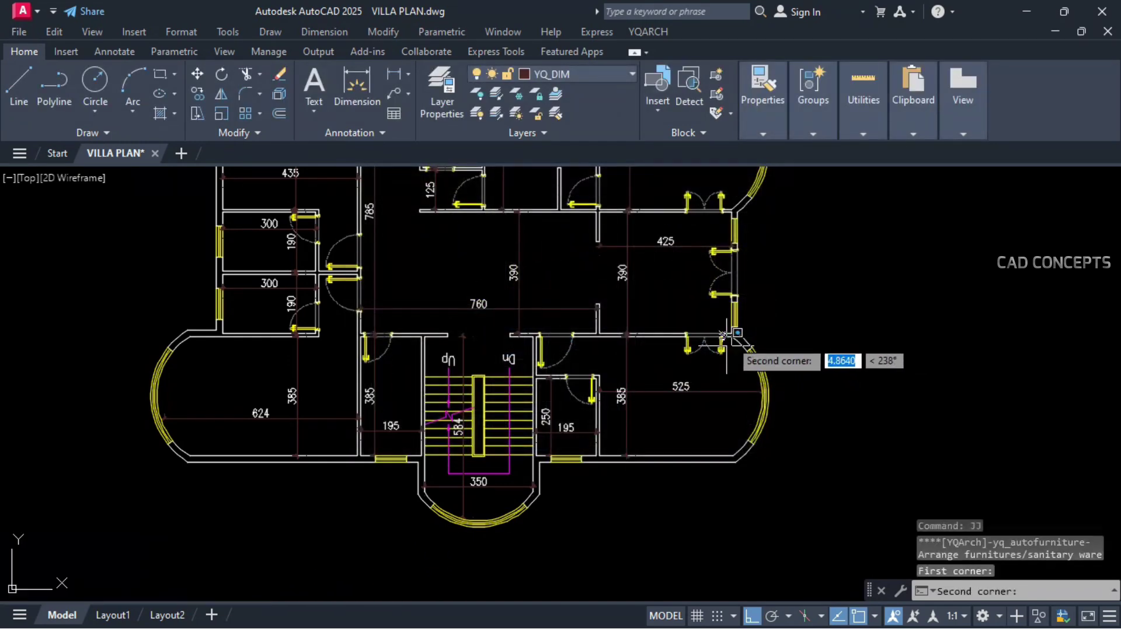
left_click(600, 455)
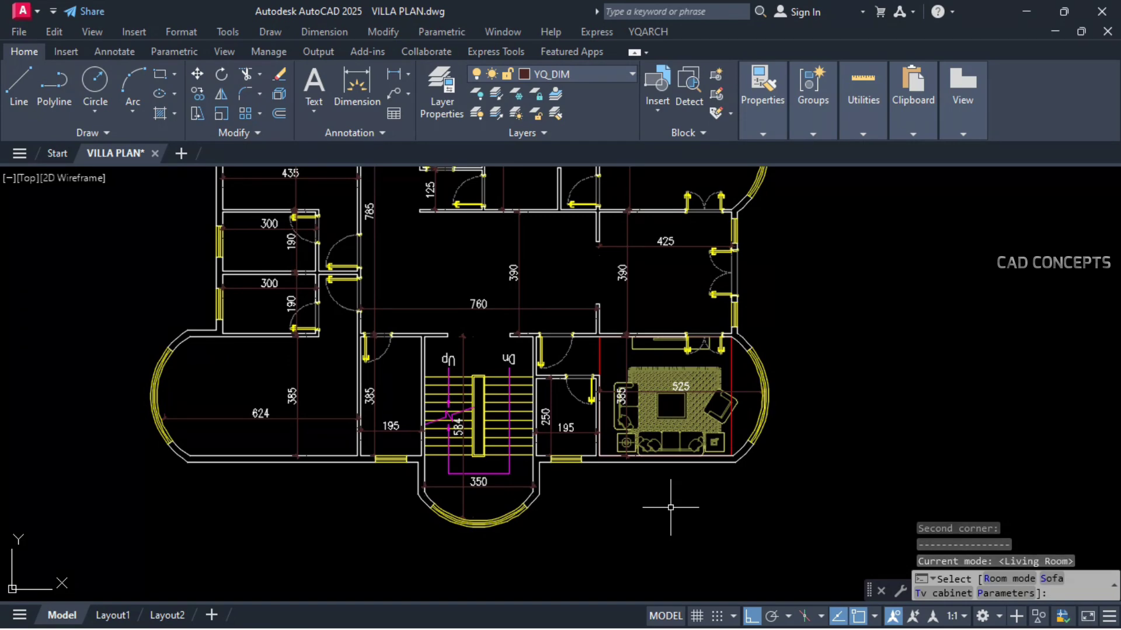
Step: Change the living room's sofa set in the 525 by 385 room to the style with two angled armchairs and a patterned rug
scroll(671, 508, "up", 2)
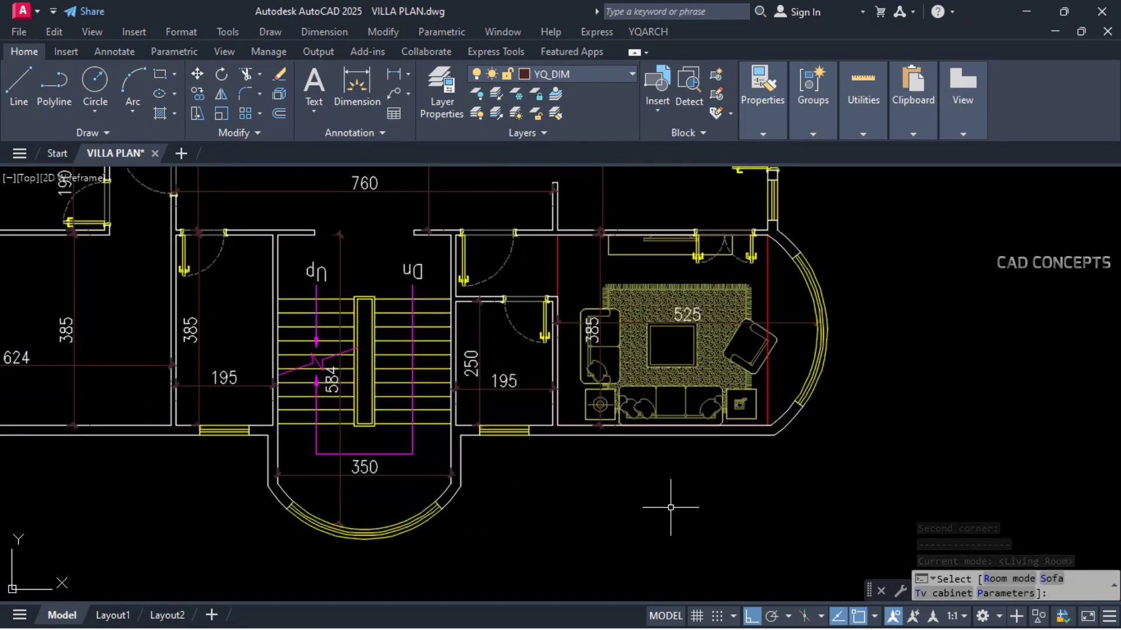
key("s")
key("s")
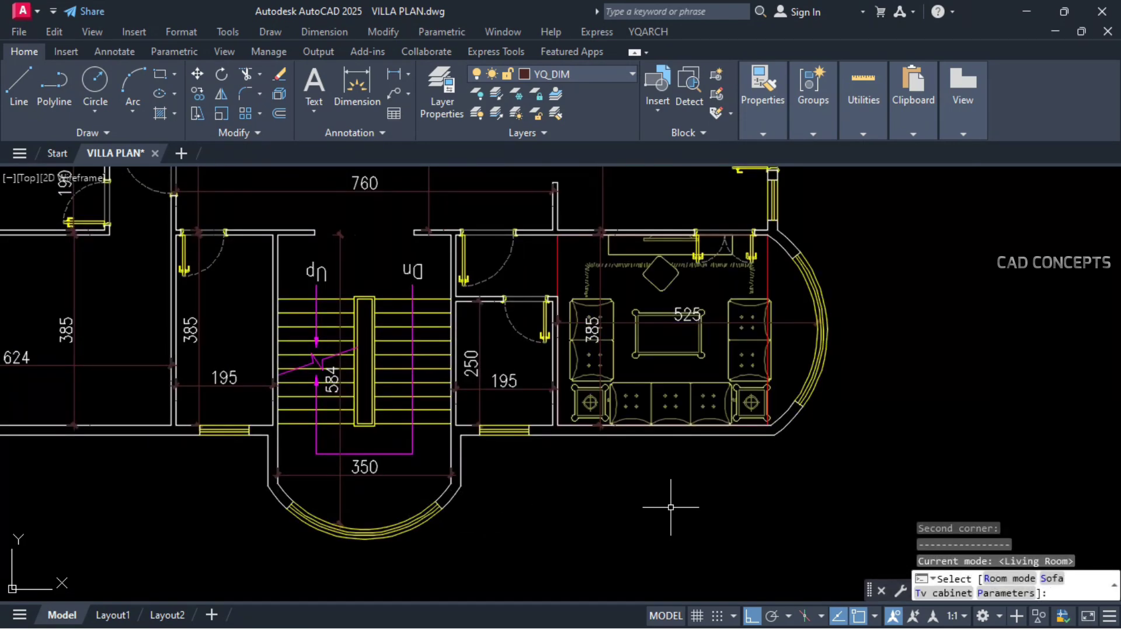
key("space")
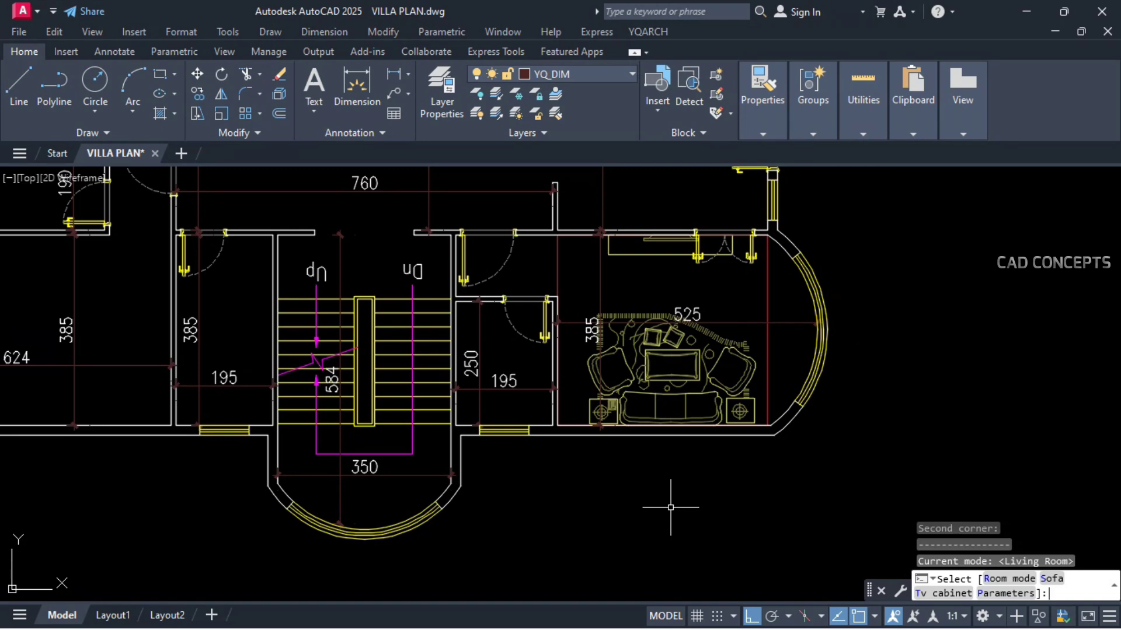
key("space")
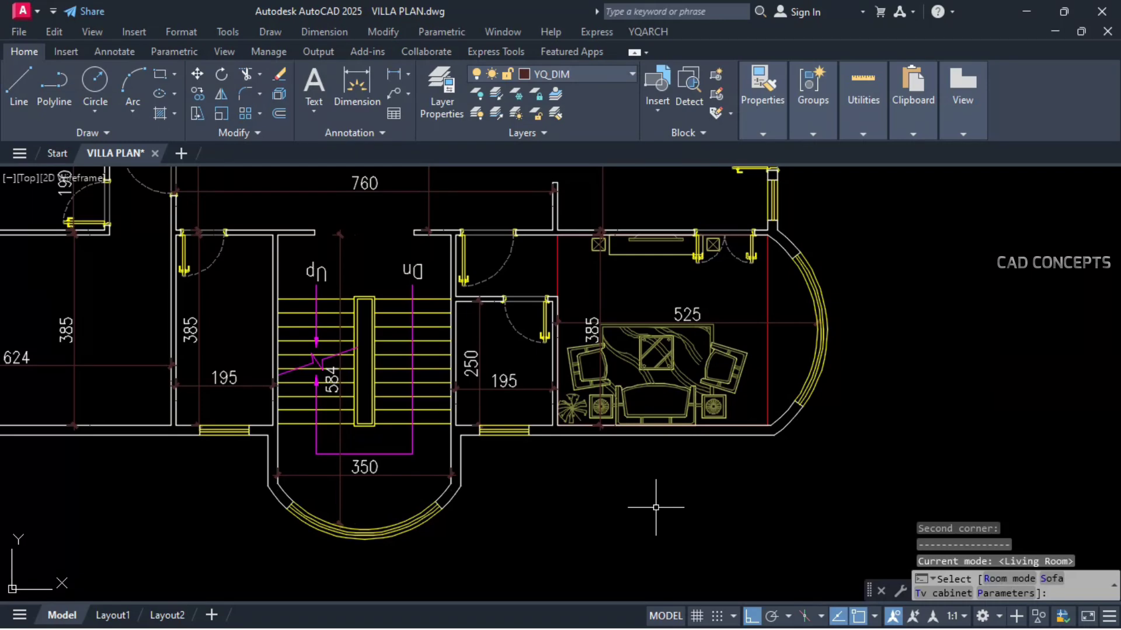
Step: Switch the living room's TV cabinet style to the wall-mounted TV without a cabinet and finish the arrangement
key("t")
key("t")
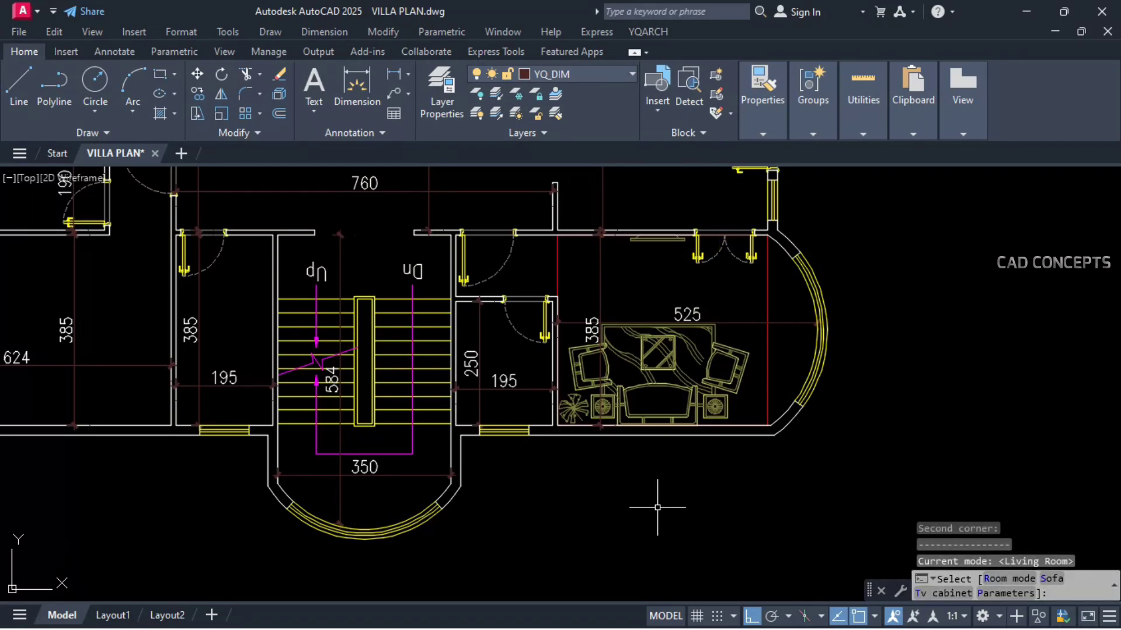
key("Escape")
key("Escape")
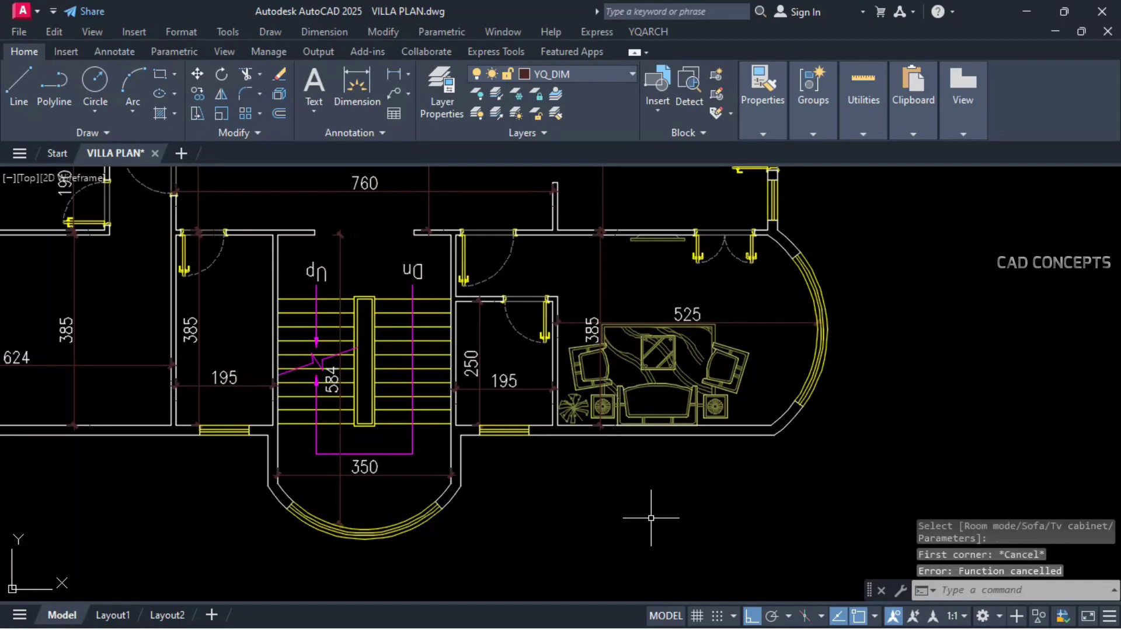
Step: Arrange dining room furniture with YQArch JJ in the 510 by 385 room, spanning its straight-walled part from lower-right to upper-left corner
scroll(656, 510, "down", 3)
scroll(657, 493, "up", 2)
type("JJ")
key("Return")
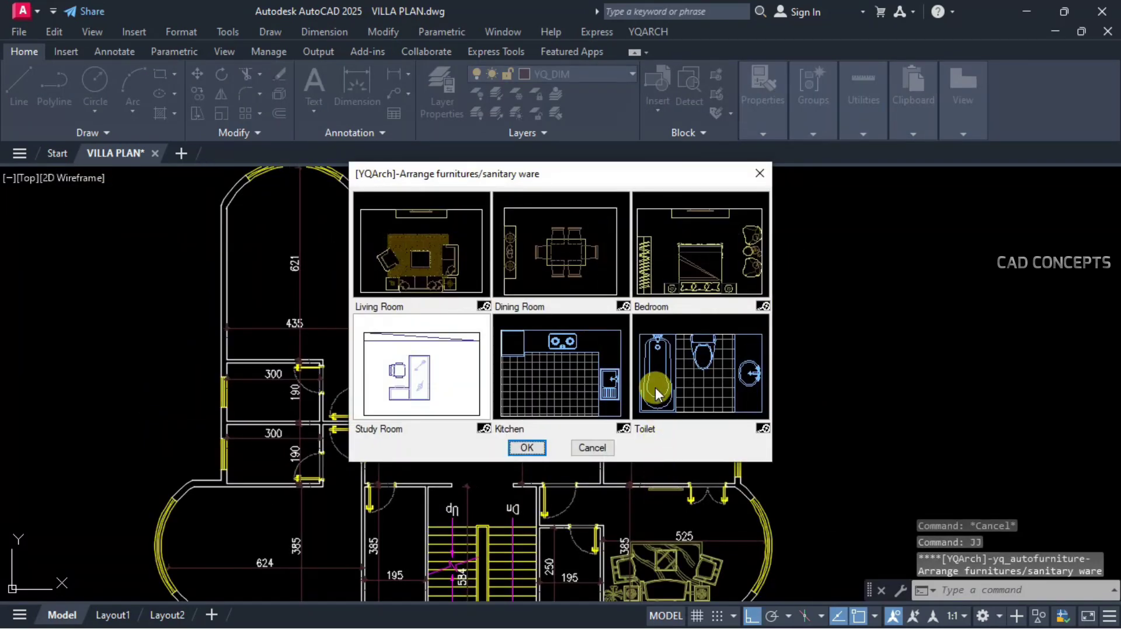
left_click(527, 448)
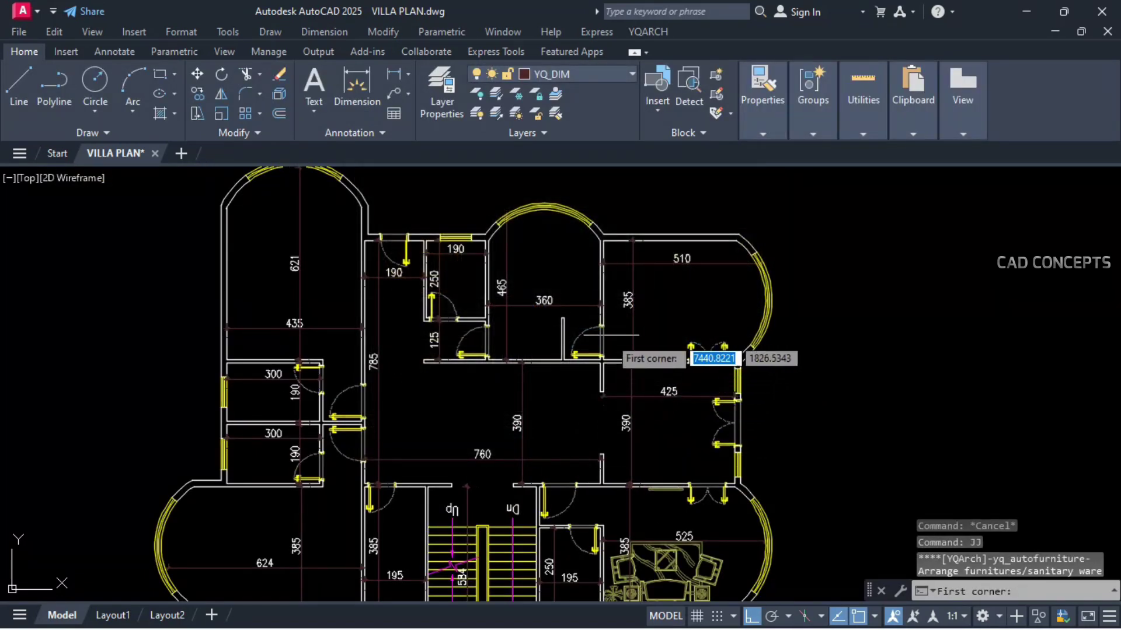
scroll(751, 358, "up", 3)
left_click(761, 402)
scroll(761, 400, "down", 2)
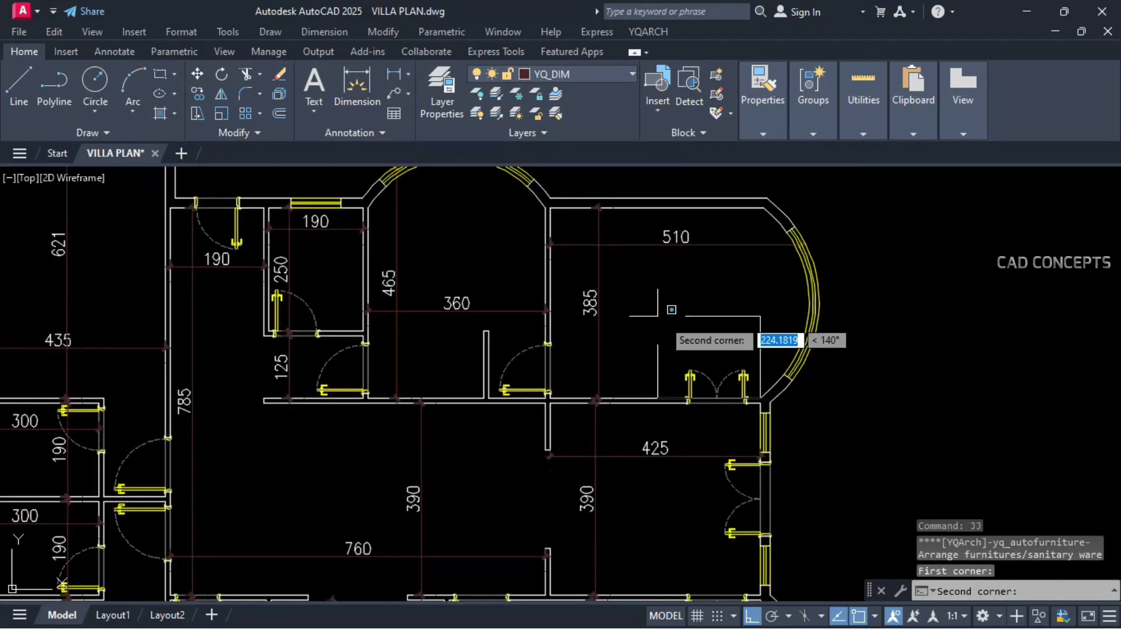
left_click(593, 209)
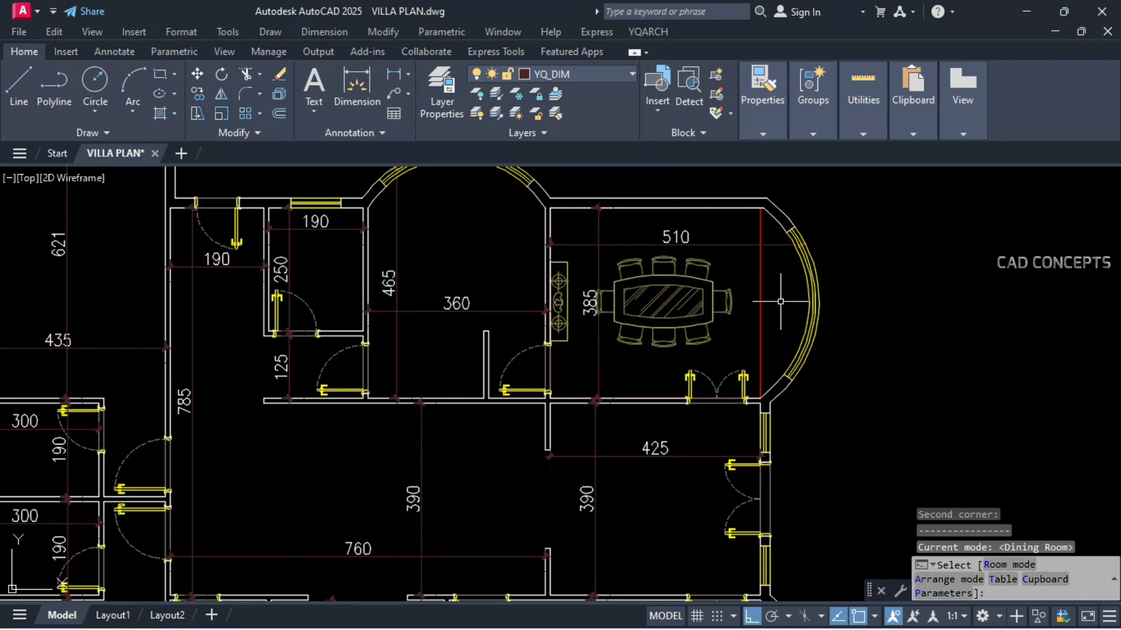
Step: Change the dining table style to the rectangular table with three chairs along each side and one at each end
key("t")
key("t")
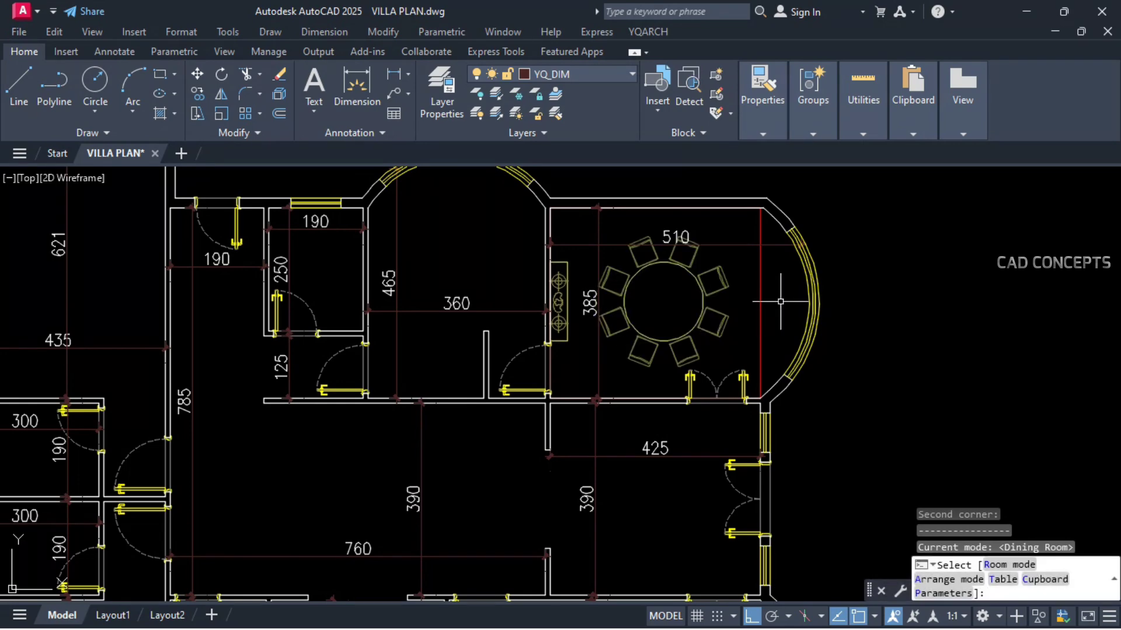
key("t")
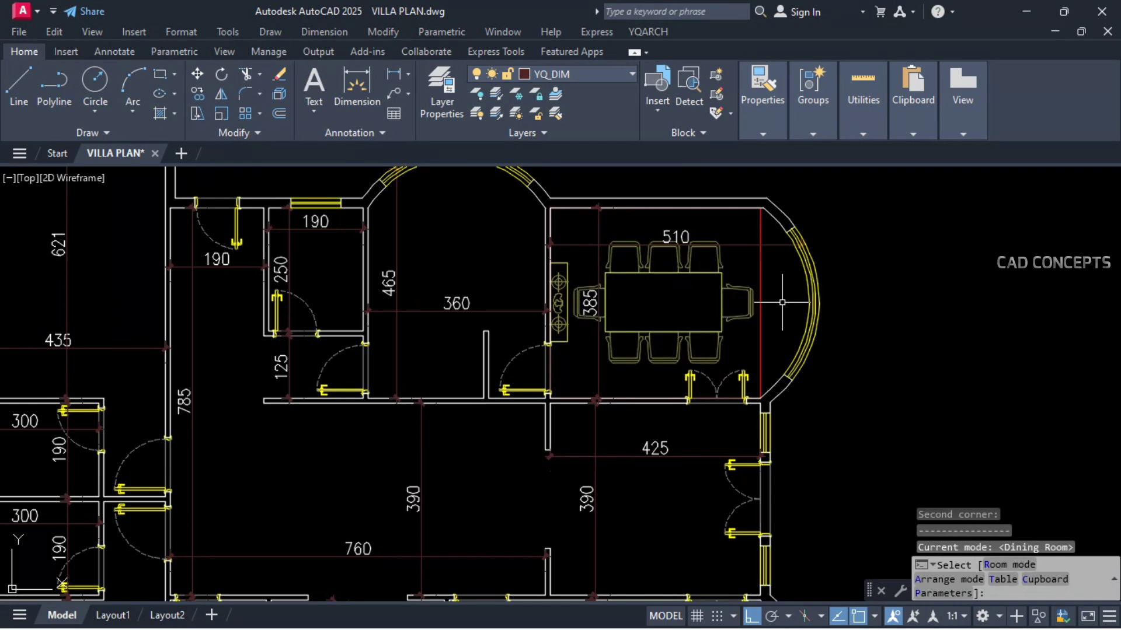
key("Escape")
Step: Arrange kitchen fittings with YQArch JJ in the 360-wide room, from its upper-right wall corner to the left wall level with the partition's end
type("JJ")
key("Return")
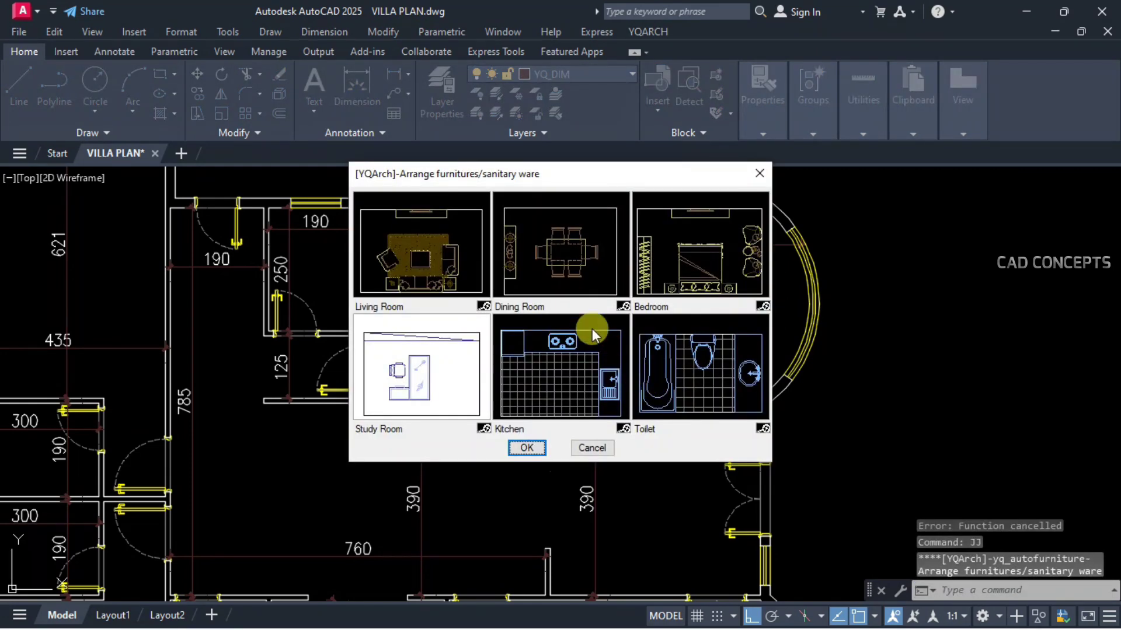
double_click(472, 258)
middle_click_drag(429, 344, 575, 427)
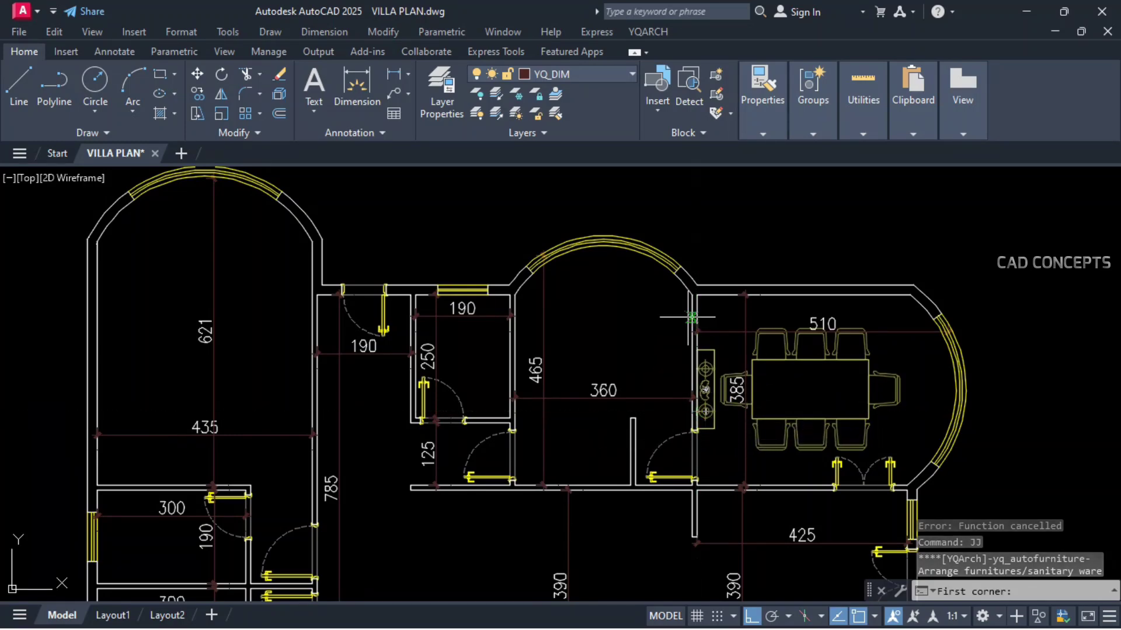
left_click(693, 295)
scroll(613, 424, "up", 4)
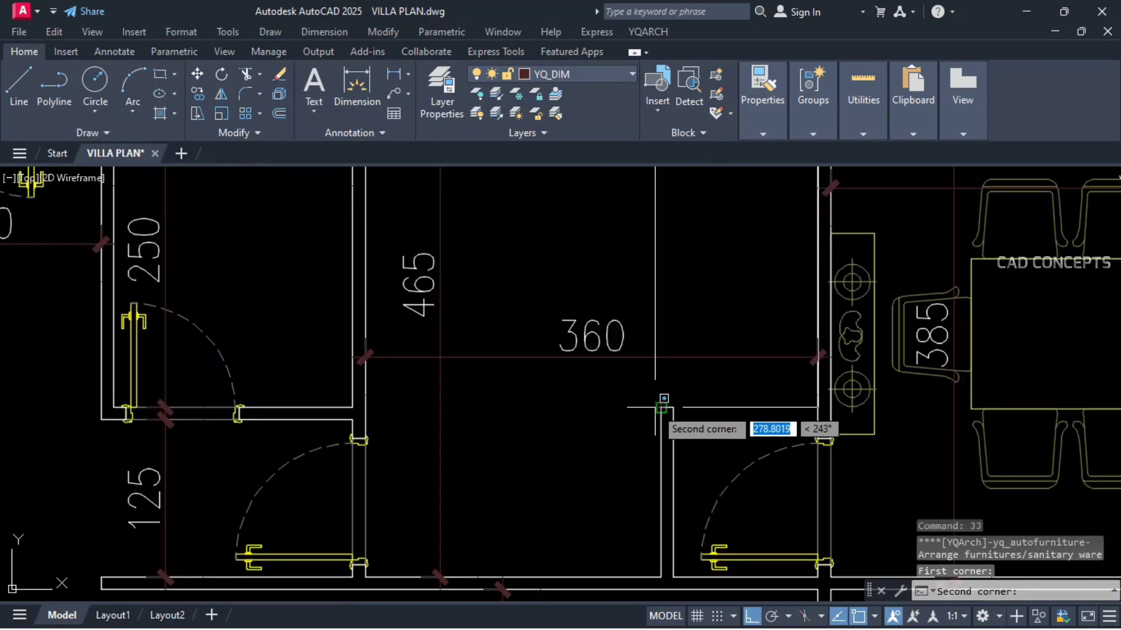
left_click(366, 407)
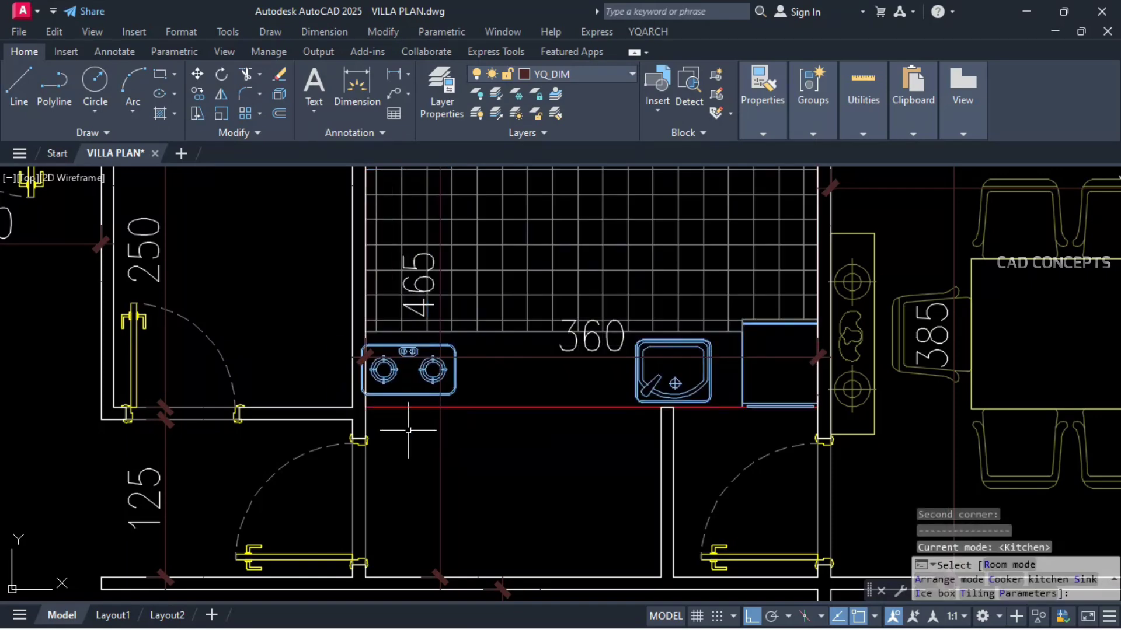
Step: Place the kitchen counter with cooker, sink and ice box along the curved-window side, with the ice box beside the dining room wall
scroll(397, 409, "up", 2)
scroll(408, 415, "down", 5)
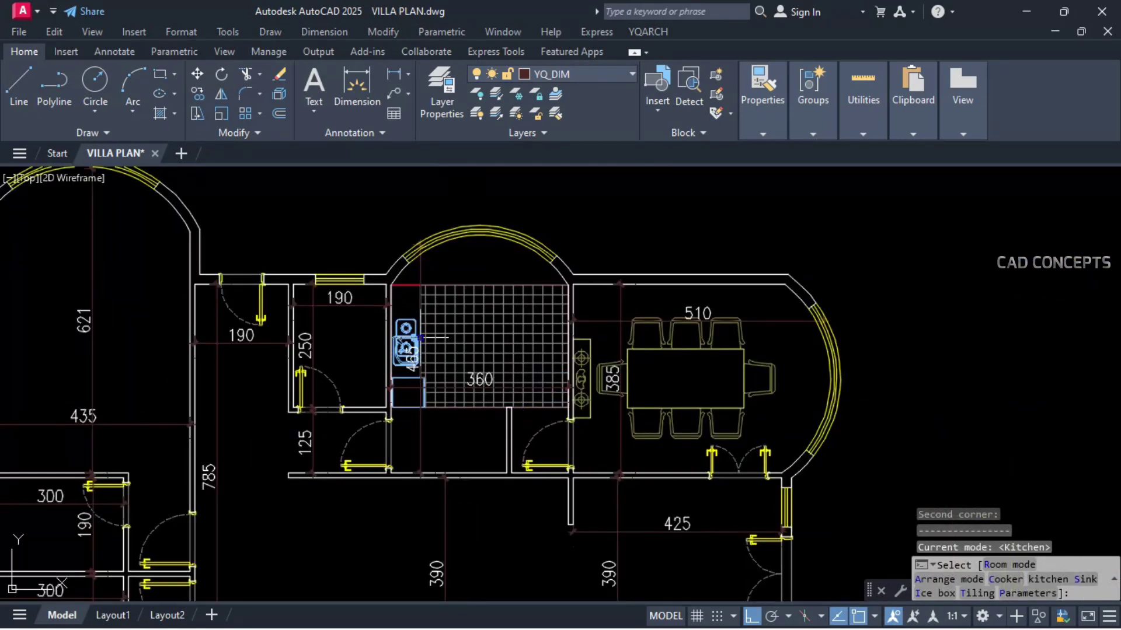
scroll(420, 335, "up", 2)
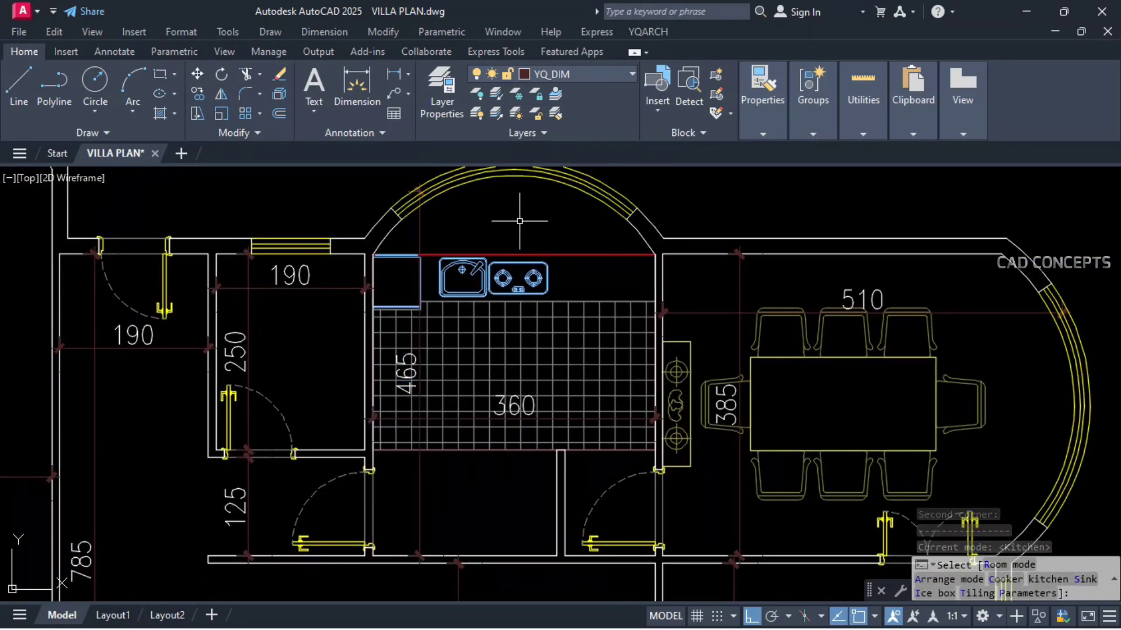
left_click(495, 259)
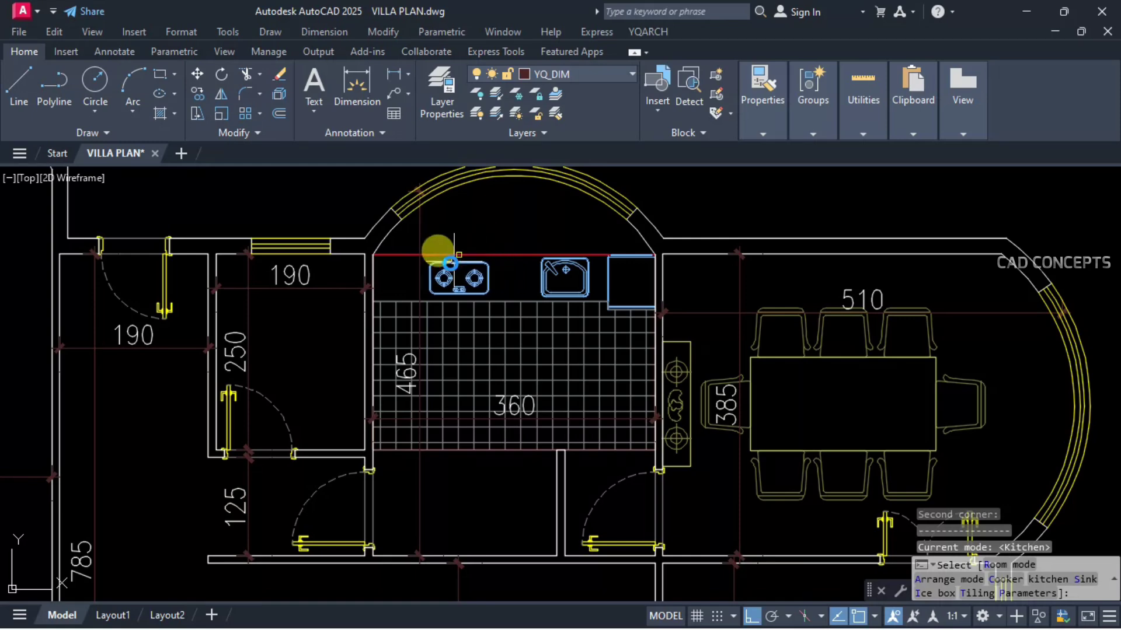
key("a")
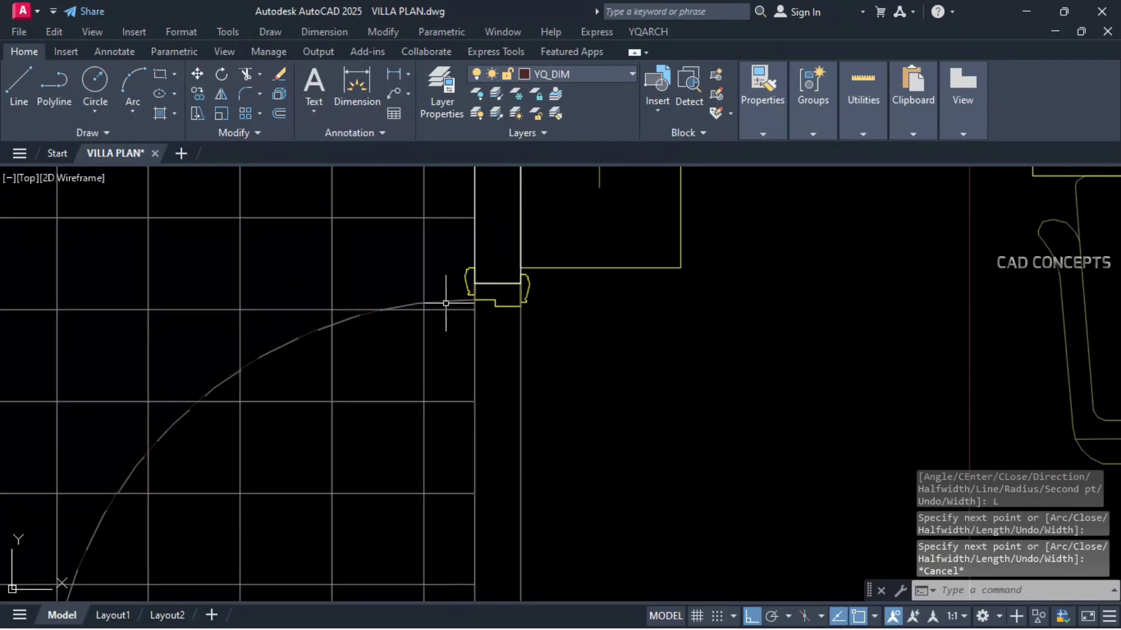
left_click(446, 304)
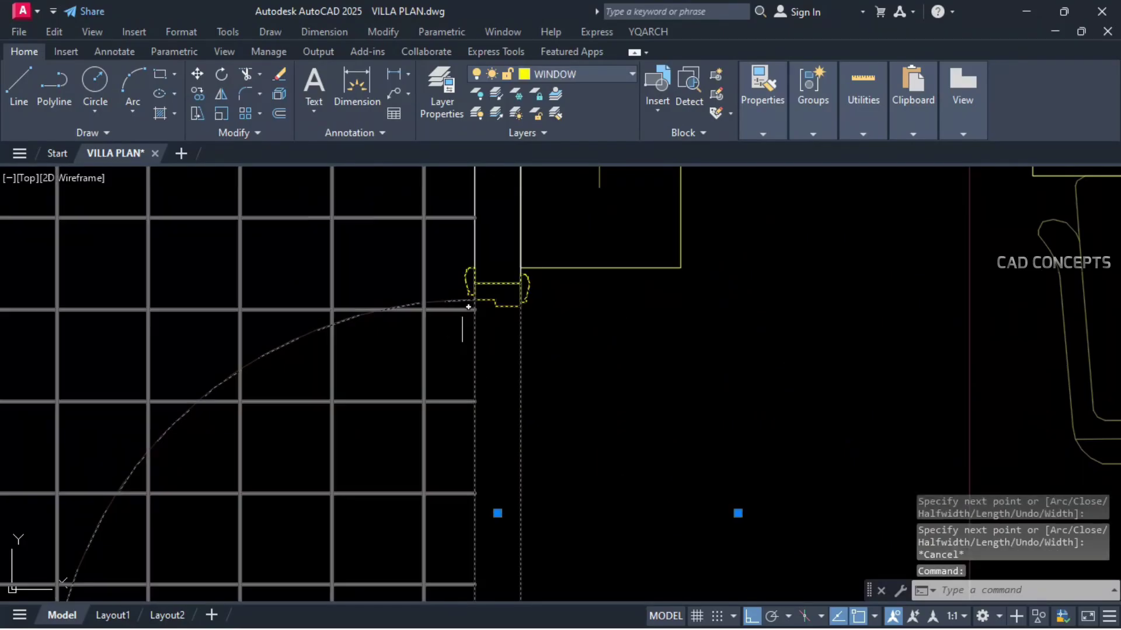
scroll(445, 304, "down", 3)
key("Escape")
left_click(477, 312)
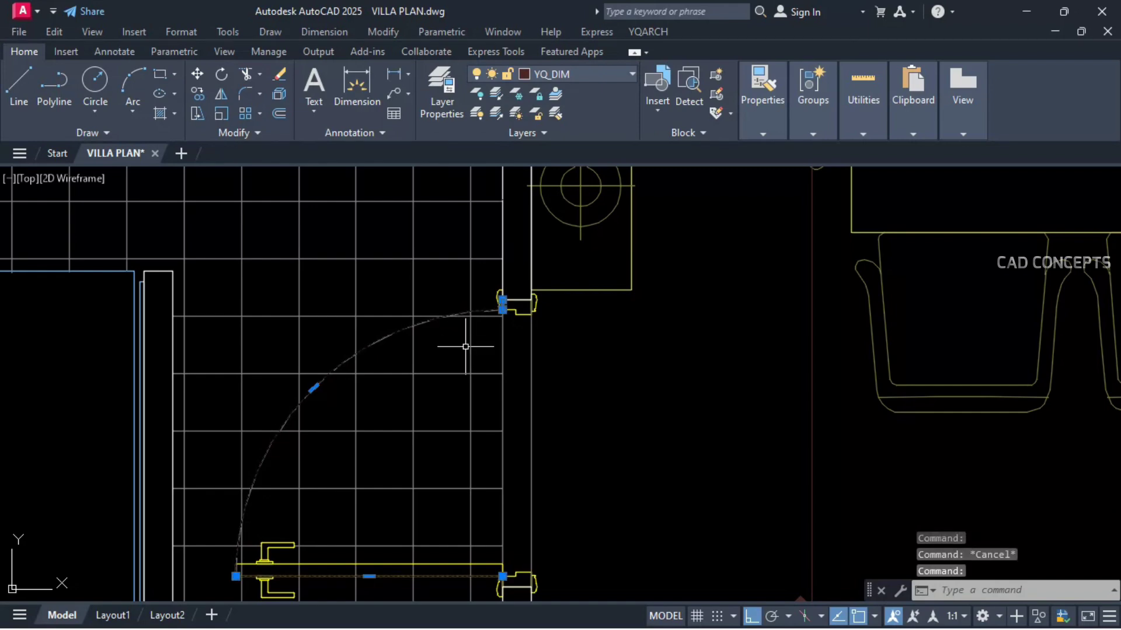
type("r")
key("Return")
key("Escape")
key("Escape")
scroll(610, 373, "down", 6)
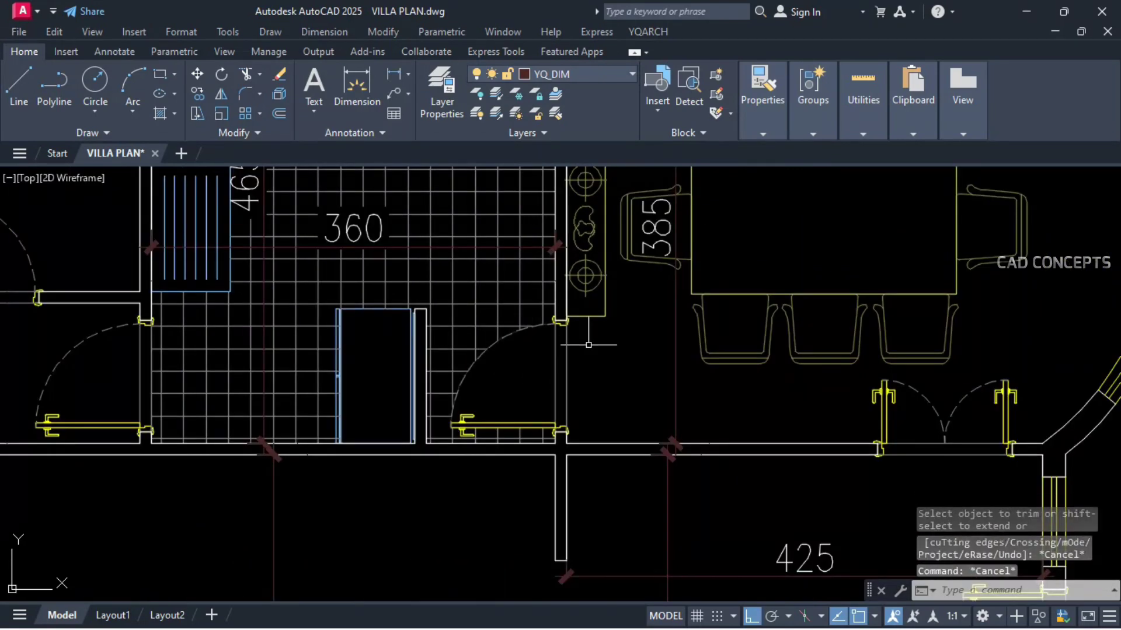
Step: Erase the outline traced over the door swing between the kitchen and the dining room
left_click(524, 372)
type("e")
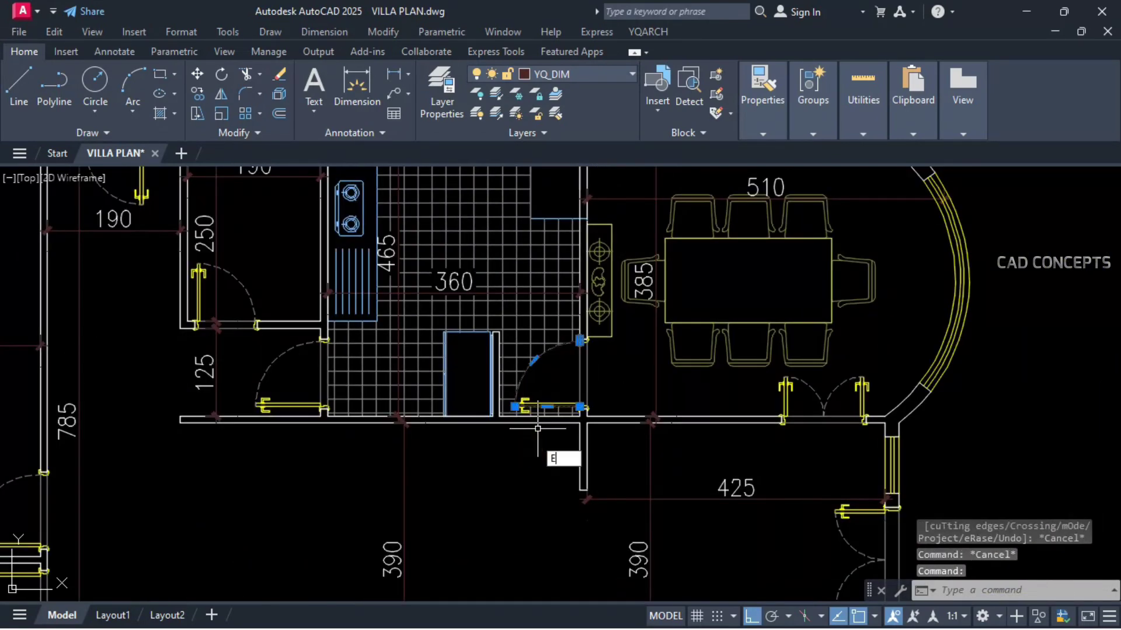
key("Return")
Step: Arrange toilet fixtures with YQArch JJ in the 190 by 250 room, with the bathtub under the window and closestool and sink beside the kitchen wall
scroll(704, 421, "down", 5)
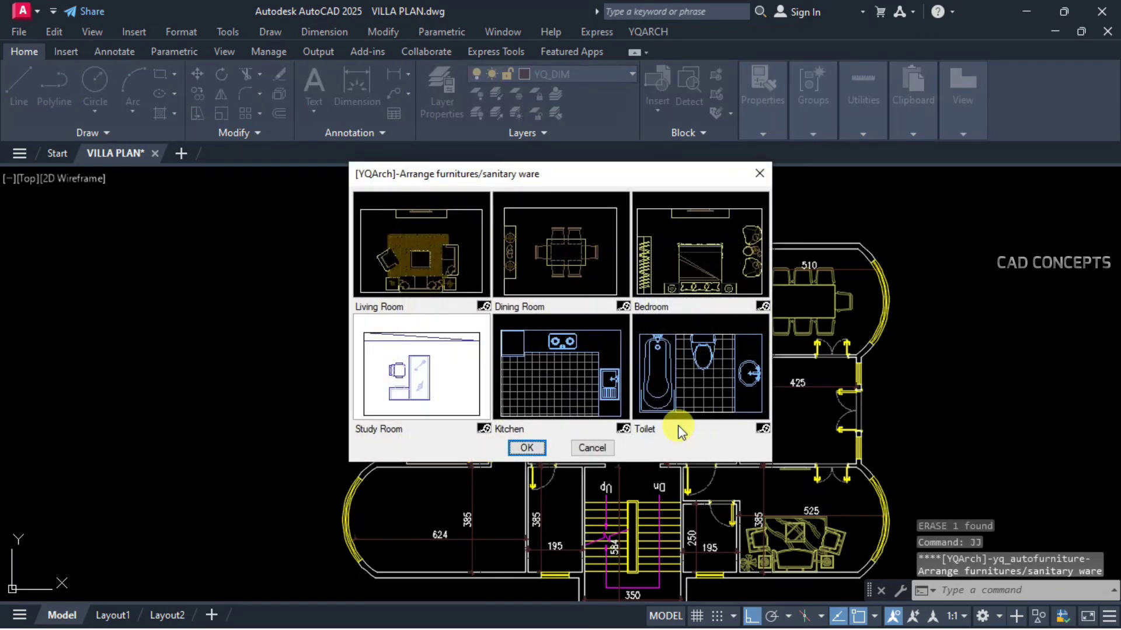
double_click(677, 376)
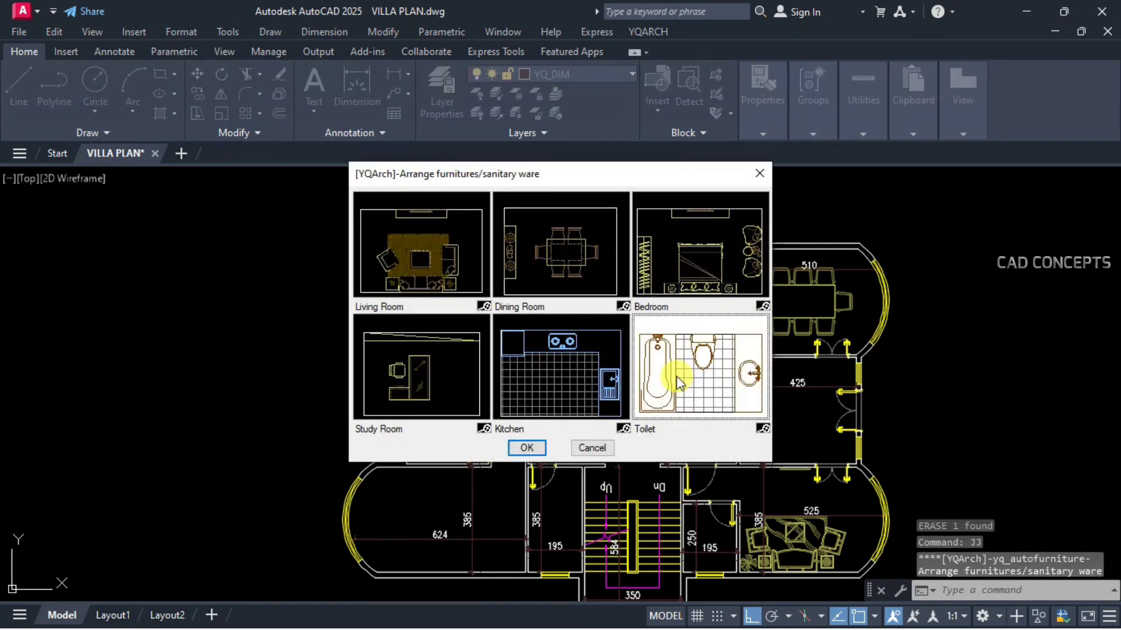
scroll(581, 251, "up", 8)
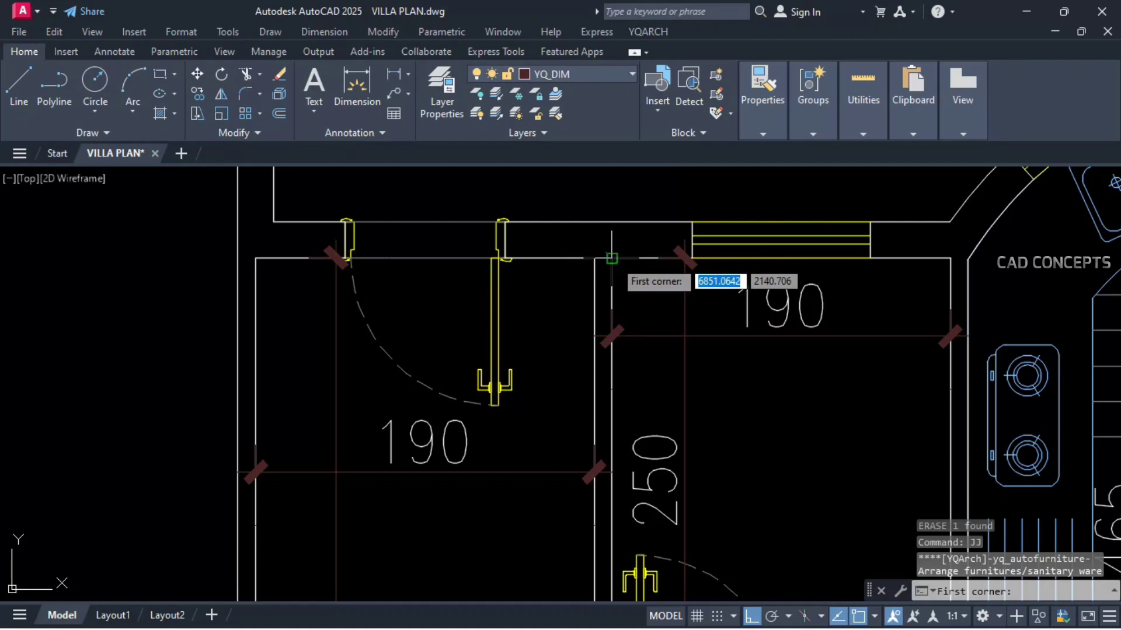
left_click(609, 253)
scroll(610, 254, "down", 2)
left_click(824, 536)
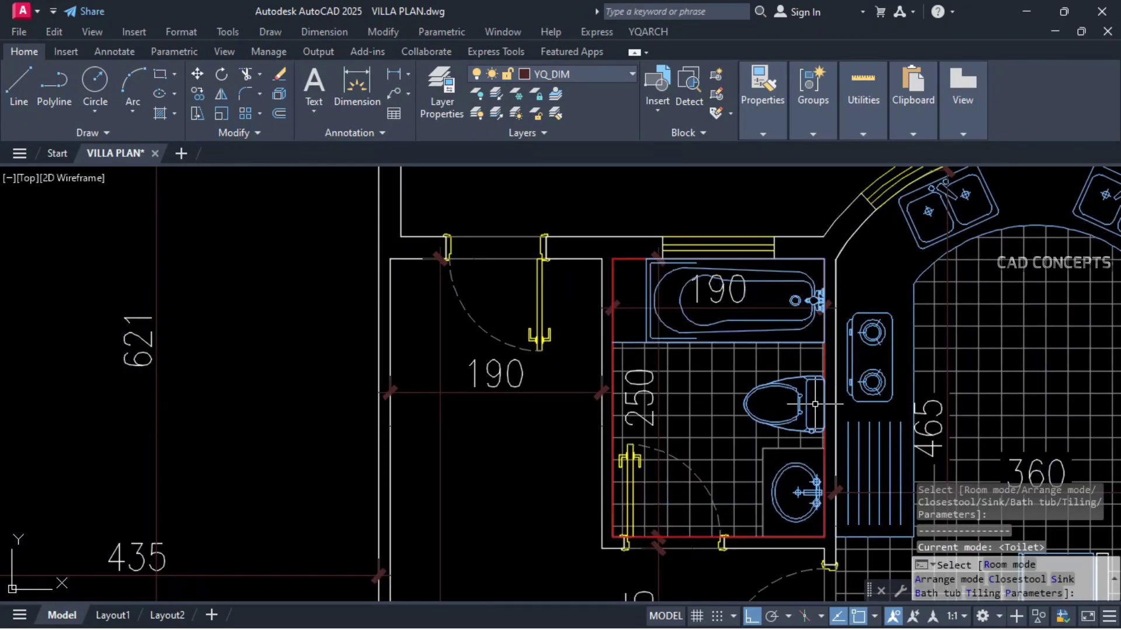
left_click(815, 404)
key("Escape")
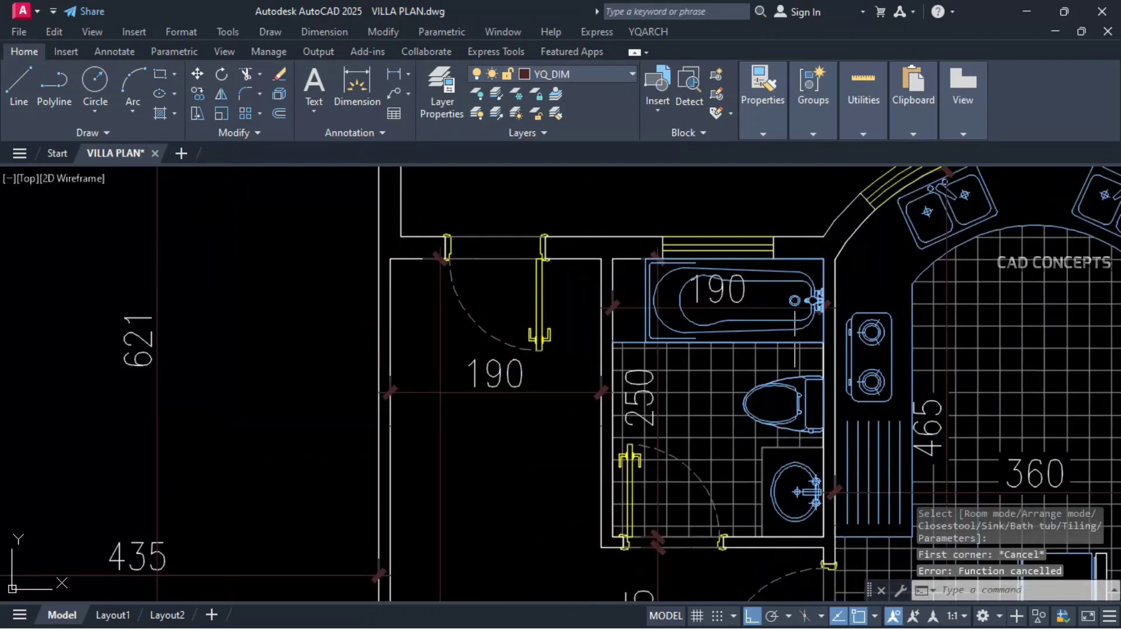
Step: Arrange bedroom furniture with YQArch JJ in the 435 by 621 room, from its upper-right wall corner to the lower-left corner
scroll(719, 362, "down", 2)
middle_click_drag(620, 420, 758, 362)
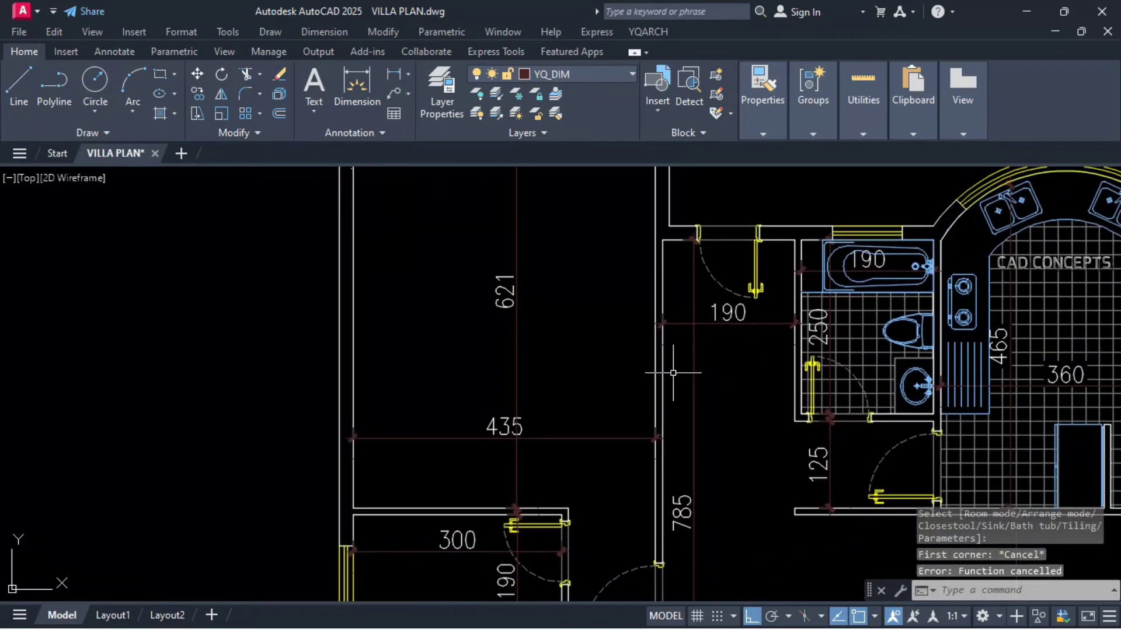
scroll(673, 373, "down", 2)
type("JJ")
key("Return")
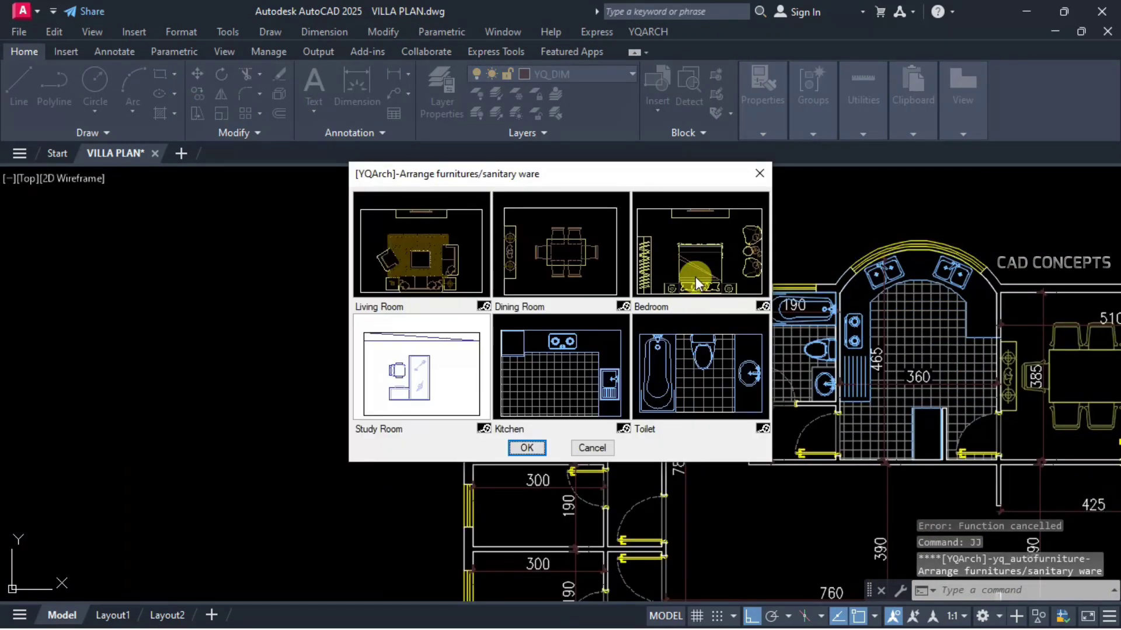
double_click(695, 277)
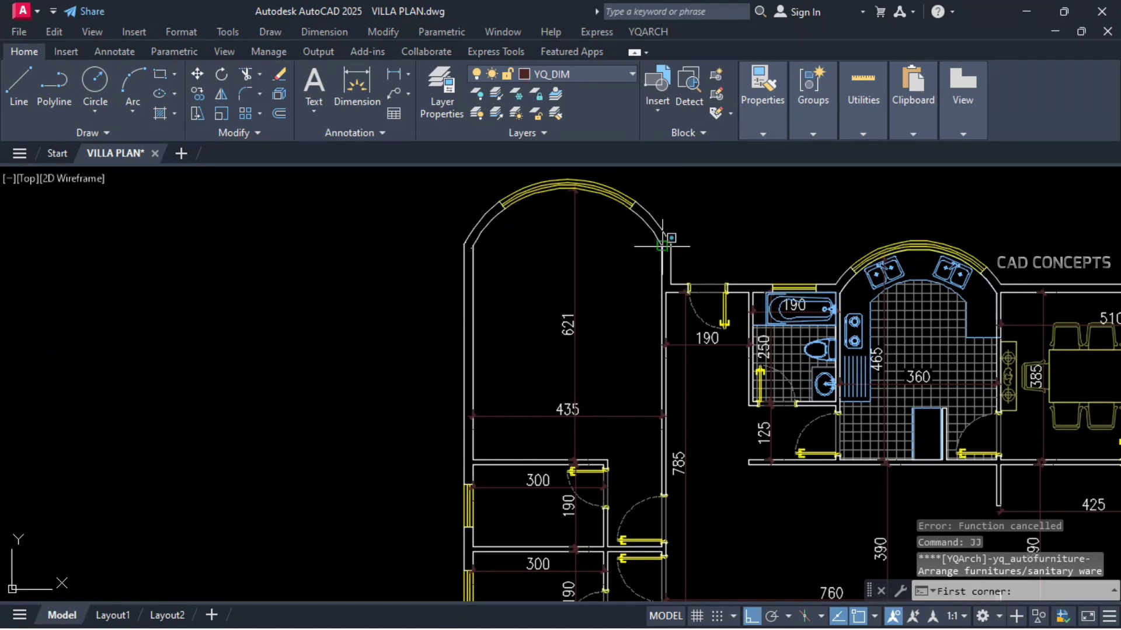
left_click(672, 238)
left_click(477, 452)
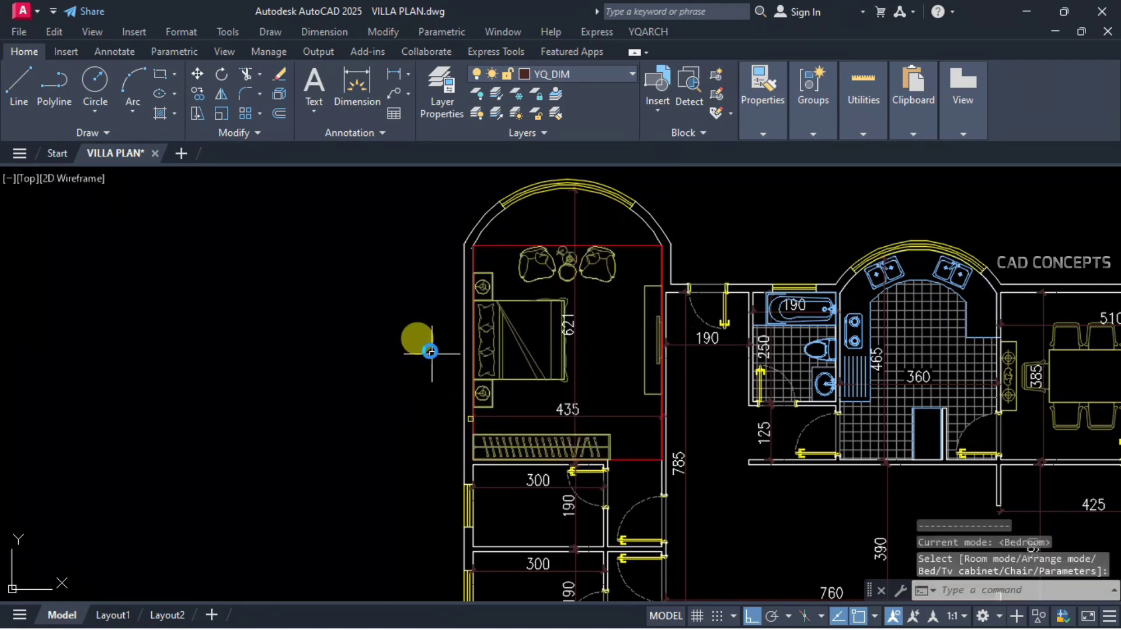
Step: Place the bedroom layout with the carpeted bed against the left wall, TV cabinet opposite and chairs toward the curved window
left_click(407, 357)
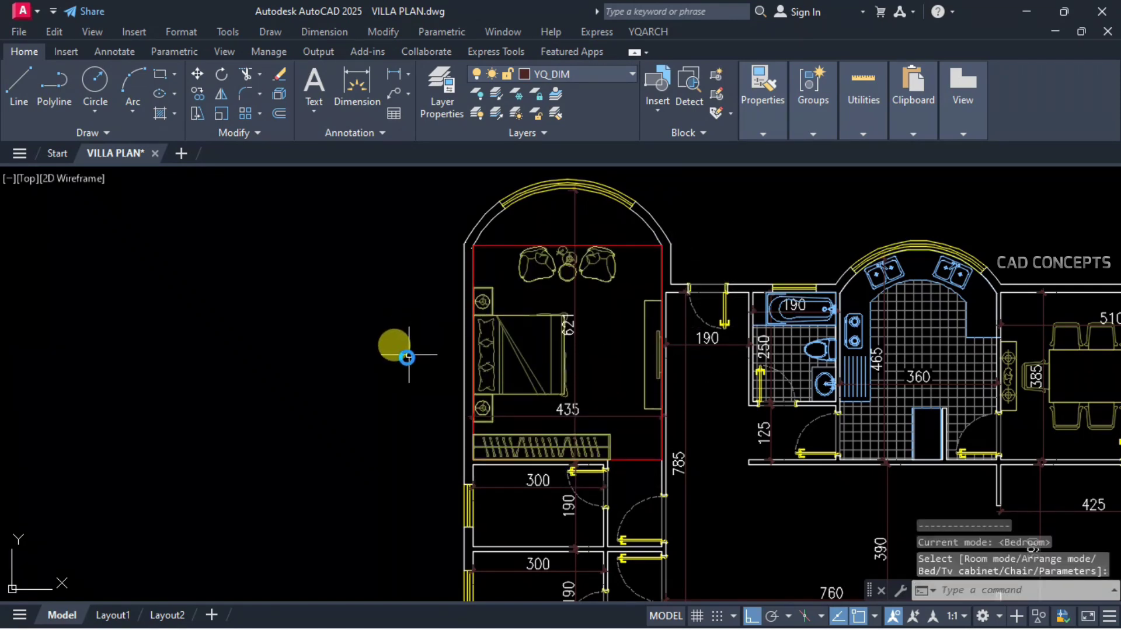
left_click(407, 356)
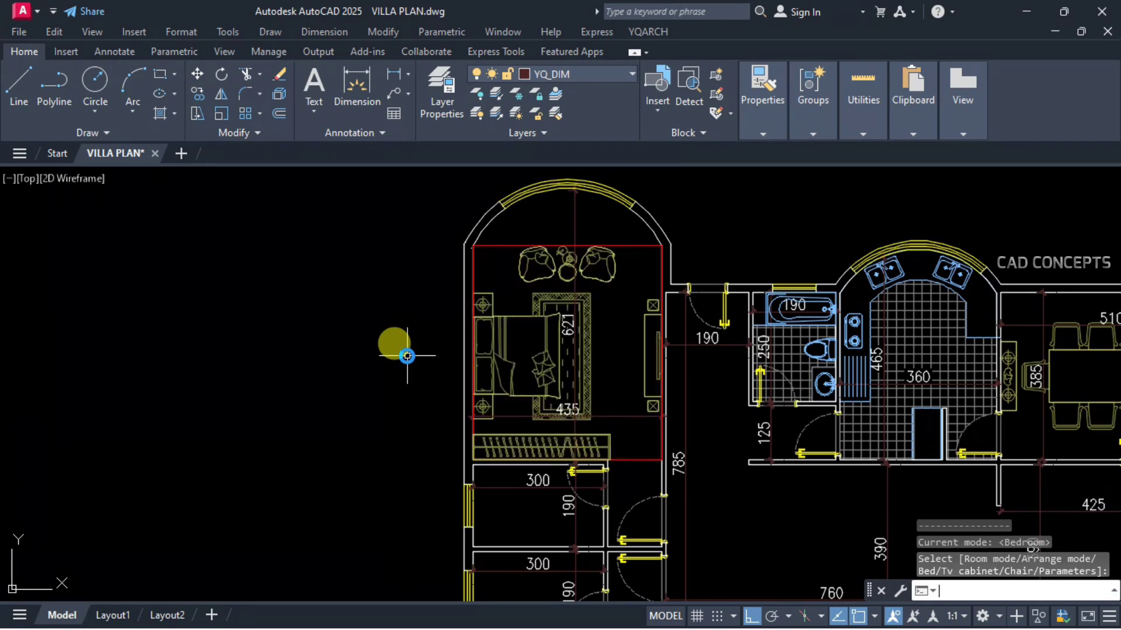
key("Return")
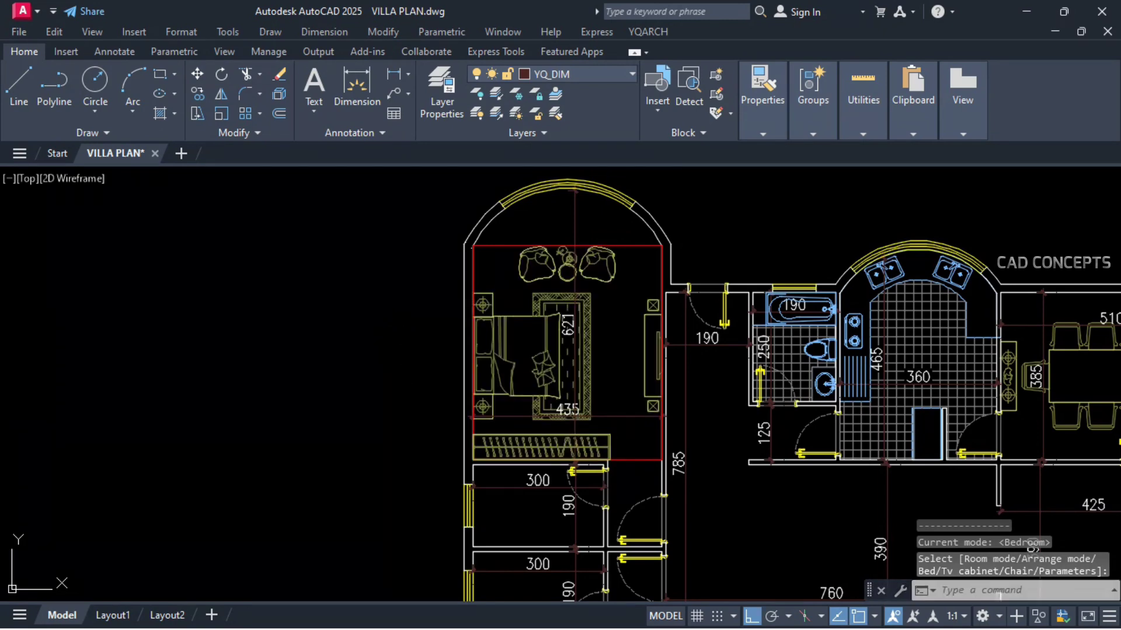
key("Escape")
Step: Move the bedroom's two-chair set straight up into the curved window bay
left_click(537, 275)
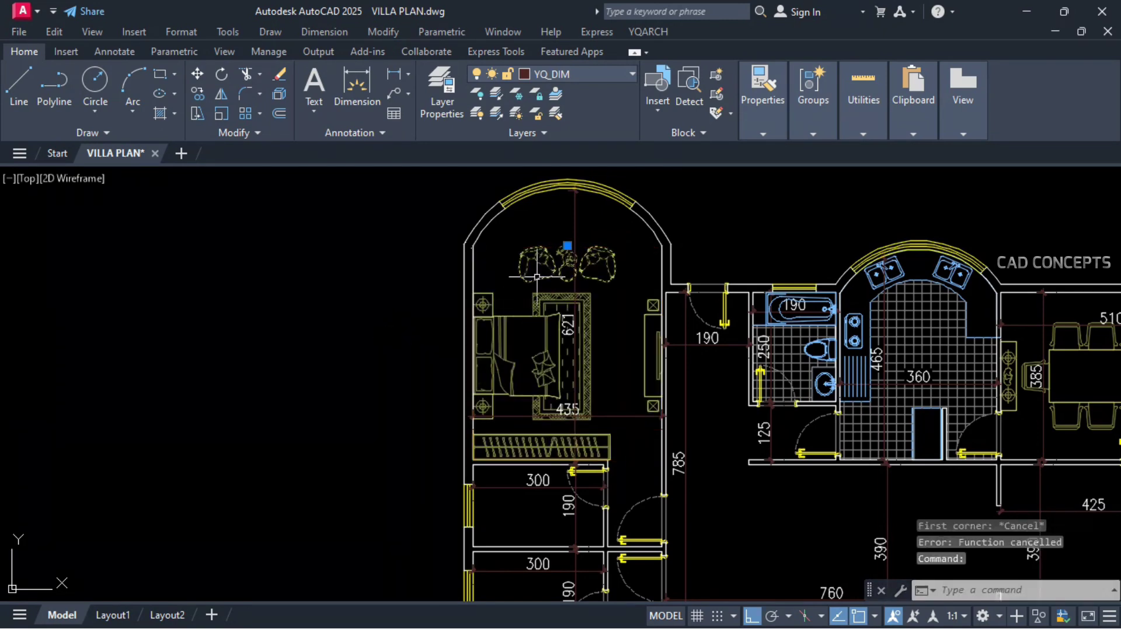
type("m")
key("Return")
left_click(403, 297)
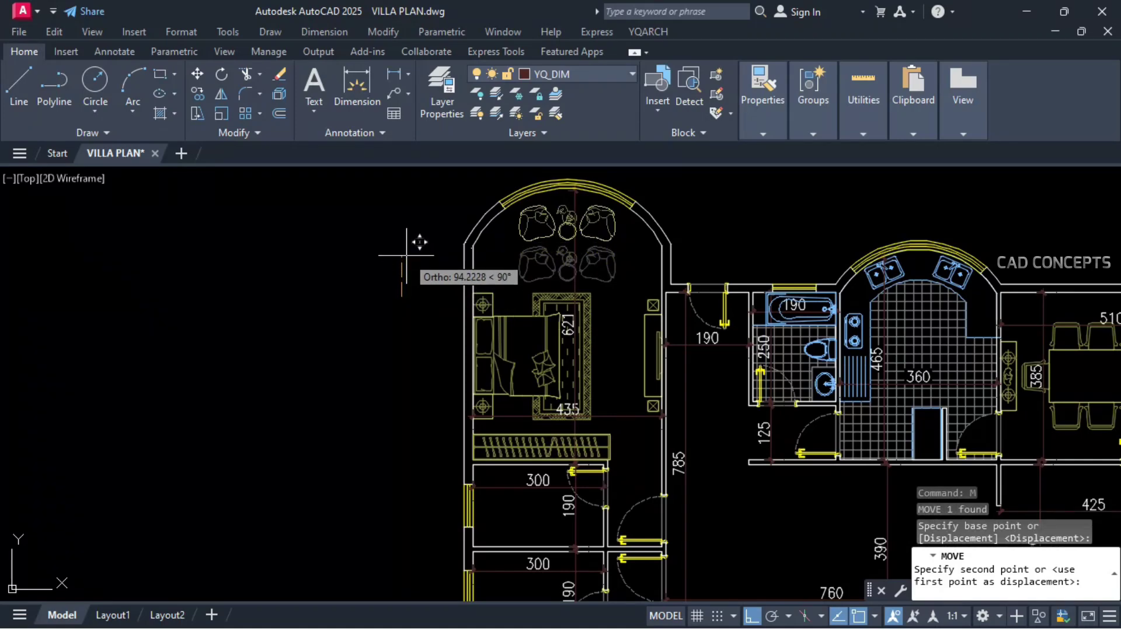
left_click(407, 256)
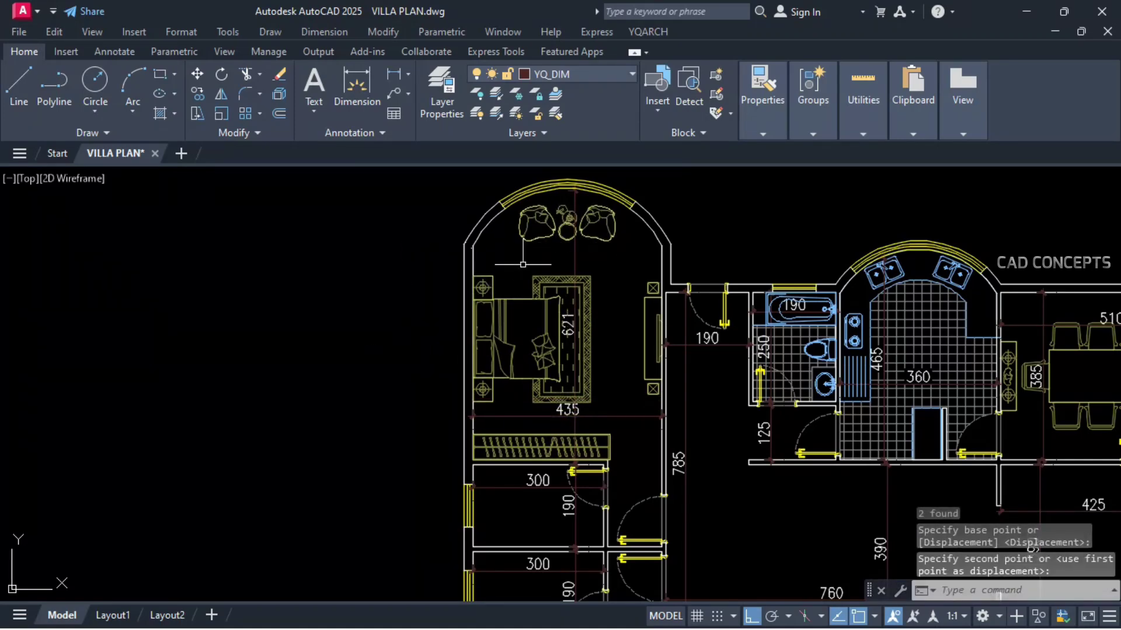
Step: Copy the bedroom's two-chair set to the curved window side of the 525-wide living room
left_click(537, 240)
type("c")
key("Return")
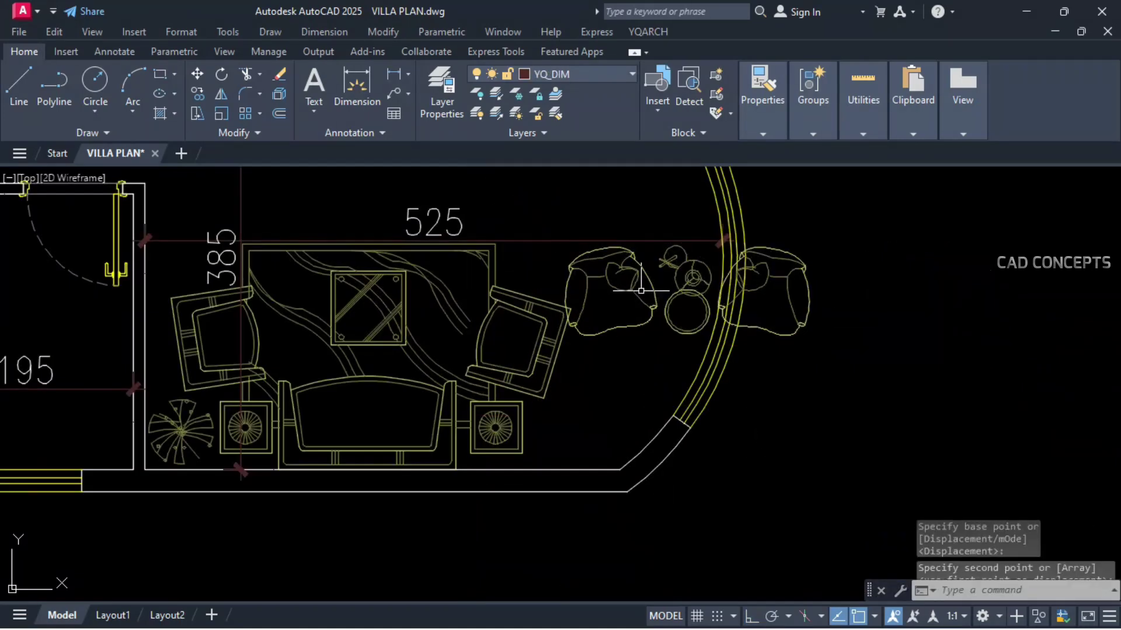
key("Escape")
Step: Rotate the copied chair set a quarter turn so it lines up along the living room's curved window
left_click(636, 294)
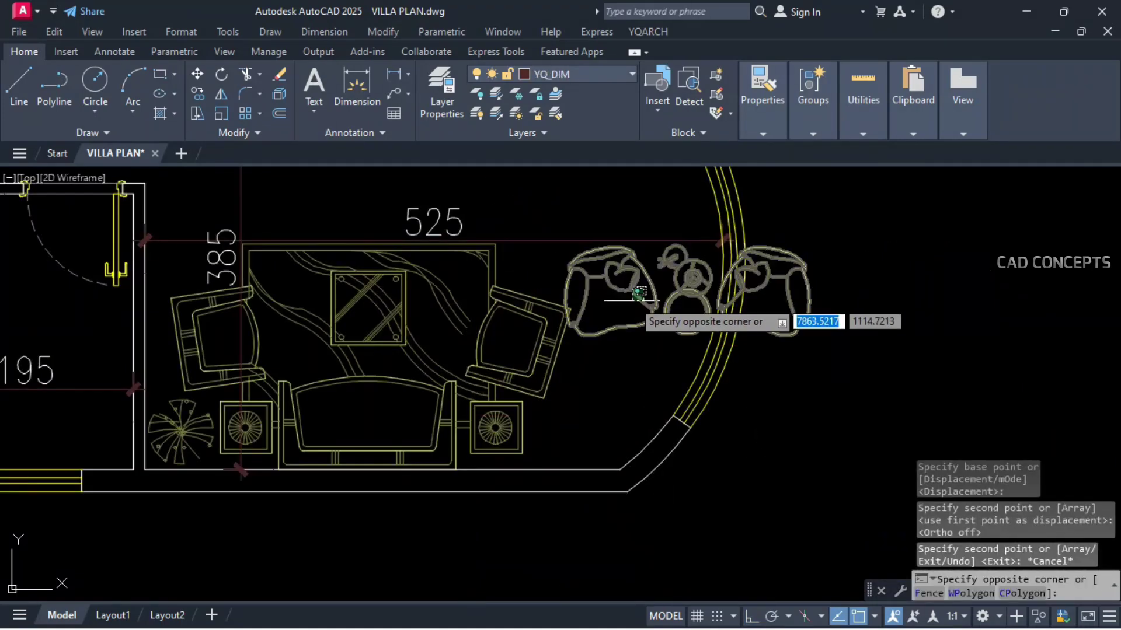
key("Return")
left_click(633, 298)
key("F8")
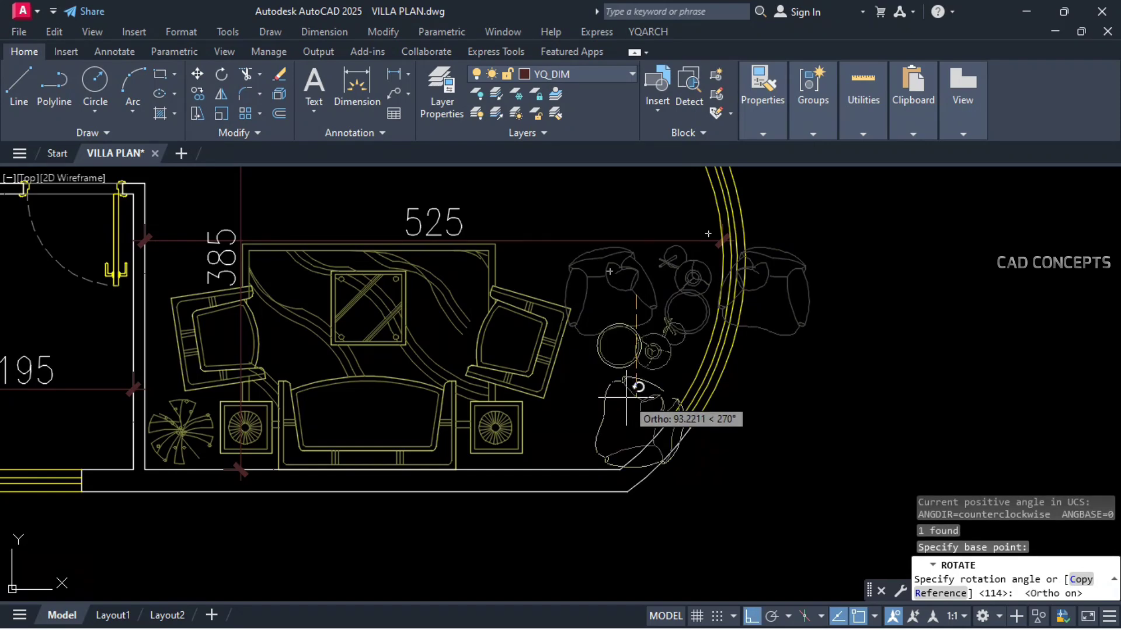
Step: Draw a chest with YQArch YG along the bedroom's lower wall, from the left wall corner to the partition's end
scroll(627, 398, "down", 5)
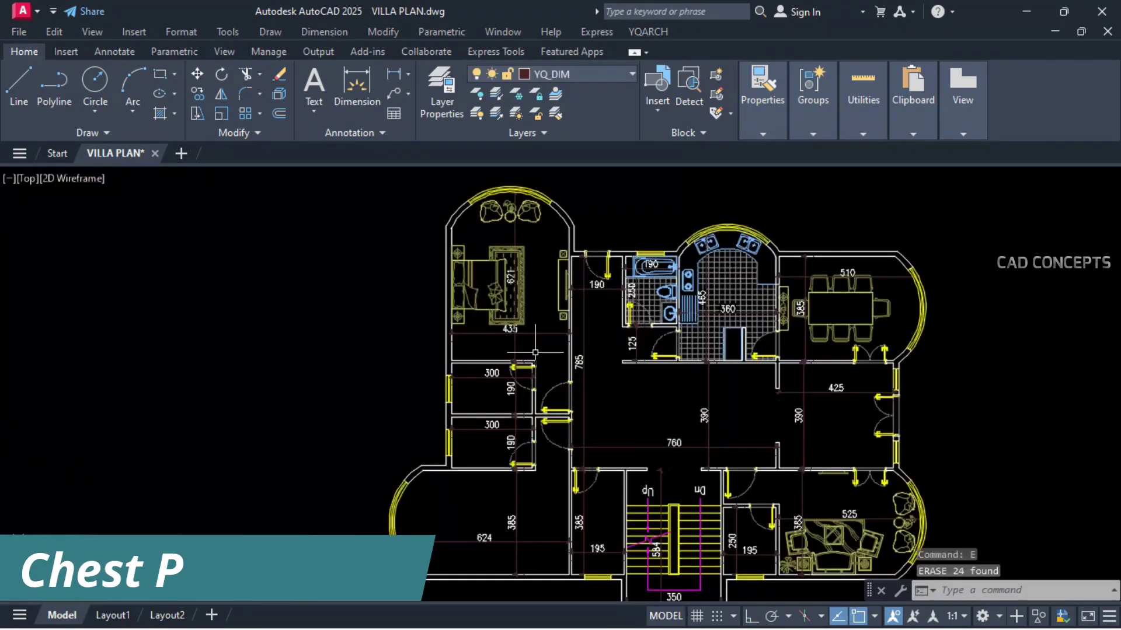
type("H")
key("Return")
scroll(496, 365, "up", 4)
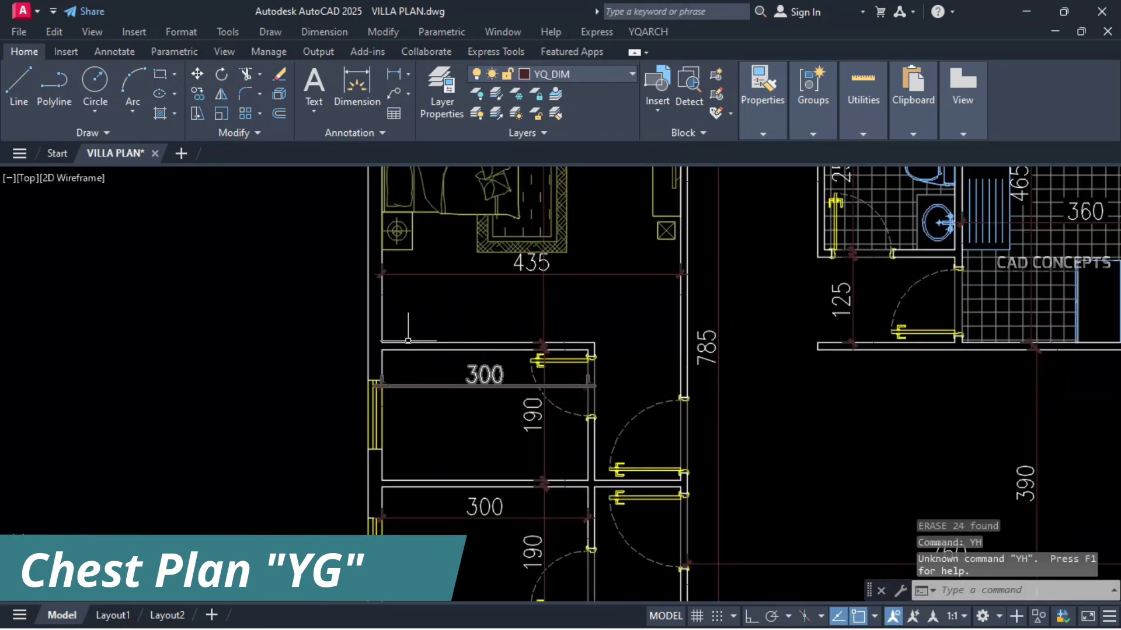
type("YG")
key("Return")
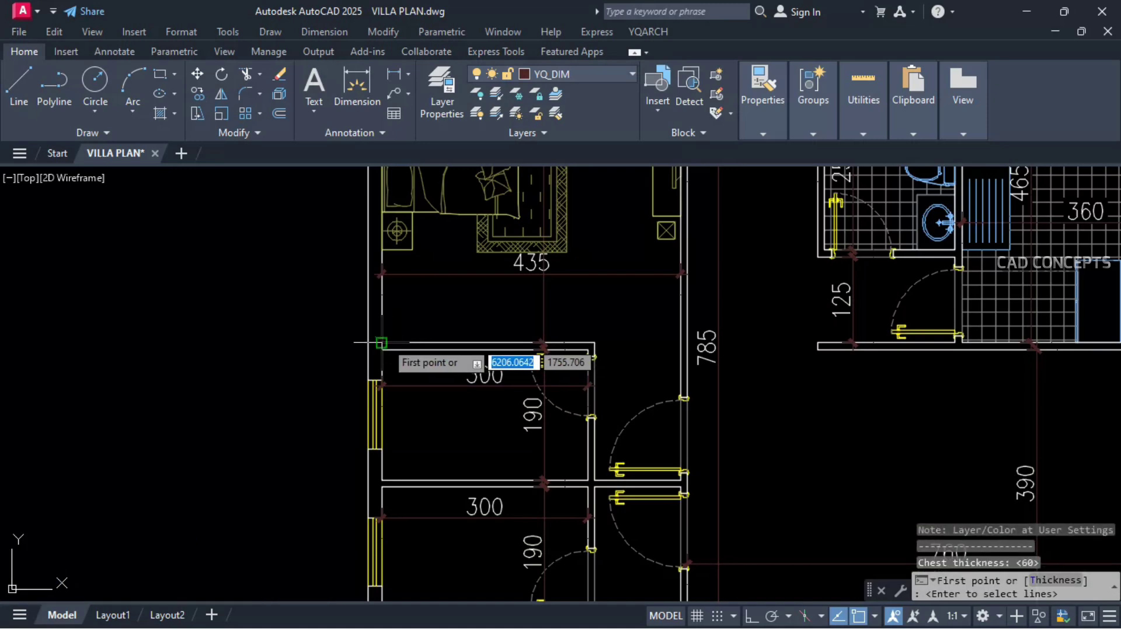
left_click(381, 343)
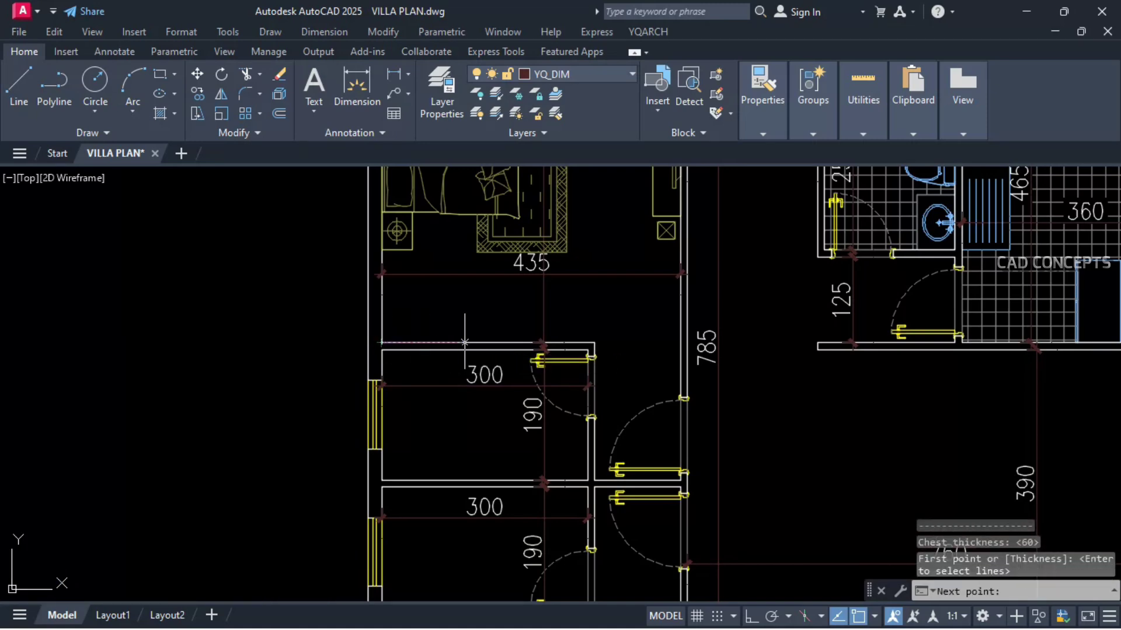
left_click(594, 343)
key("Return")
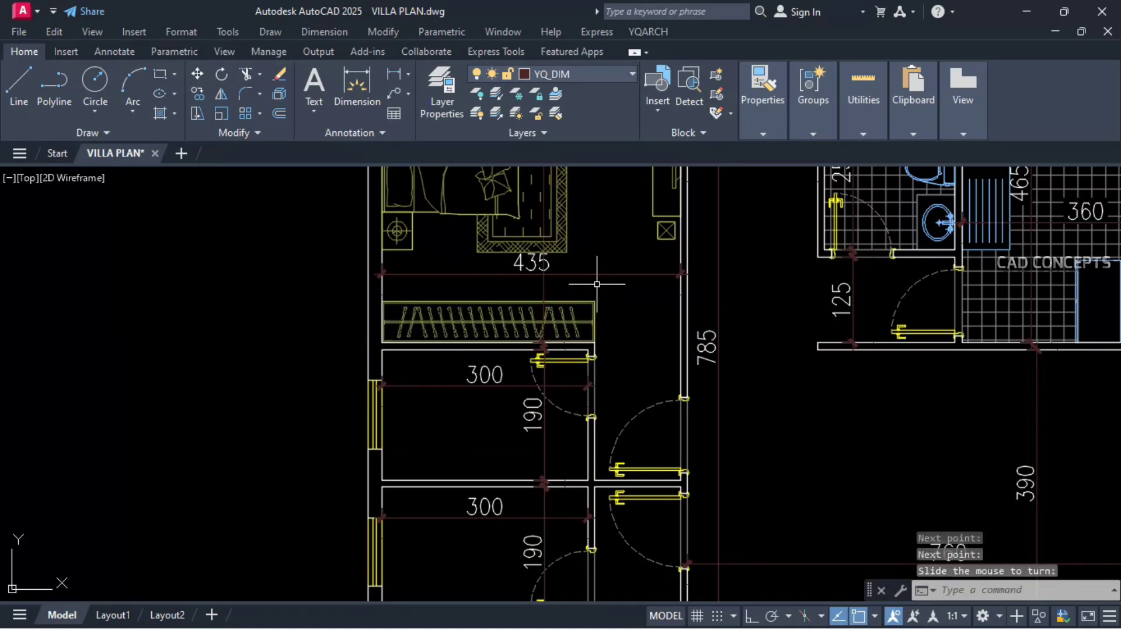
Step: Arrange toilet fixtures with YQArch JJ in the 300 by 190 room below the chest, between its upper-left and lower-right corners
scroll(586, 370, "down", 4)
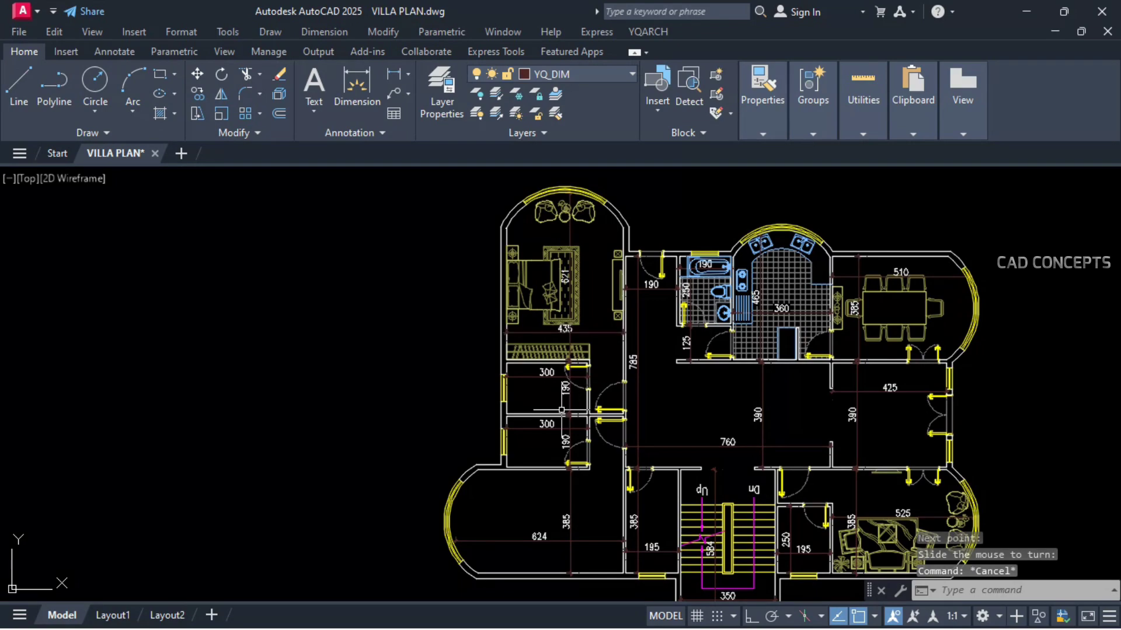
type("jj")
key("Return")
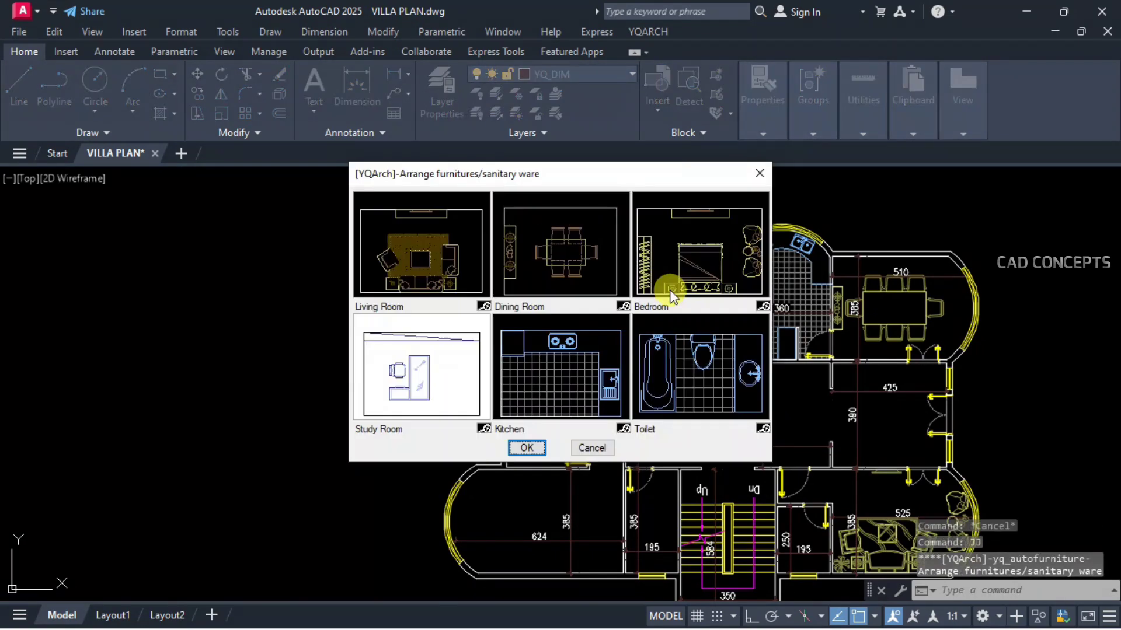
double_click(672, 335)
scroll(584, 406, "up", 5)
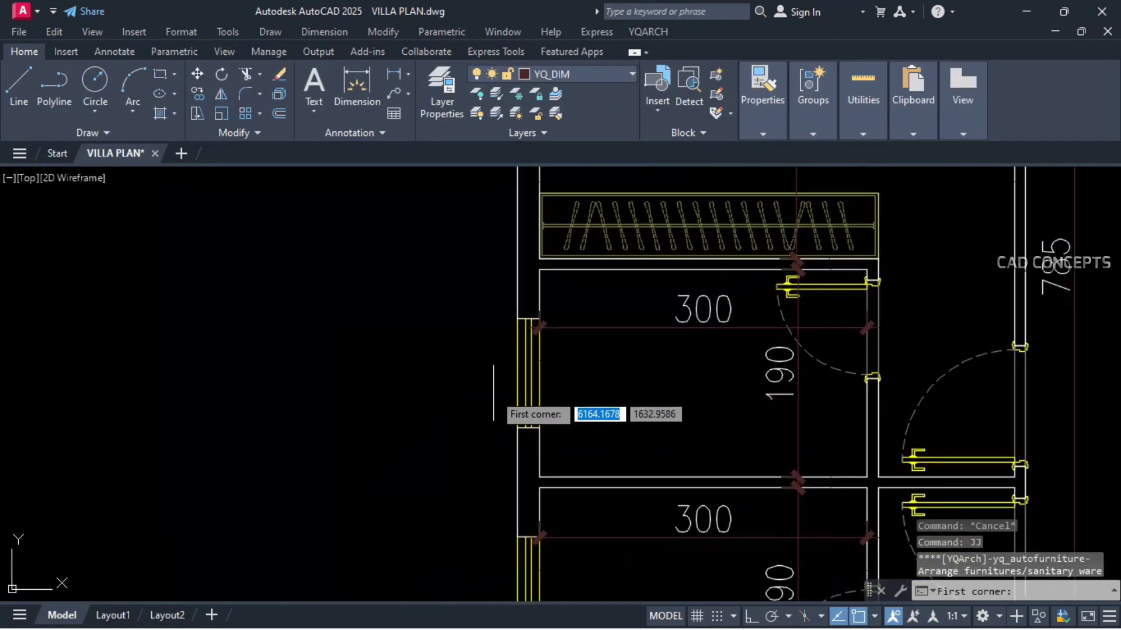
left_click(539, 270)
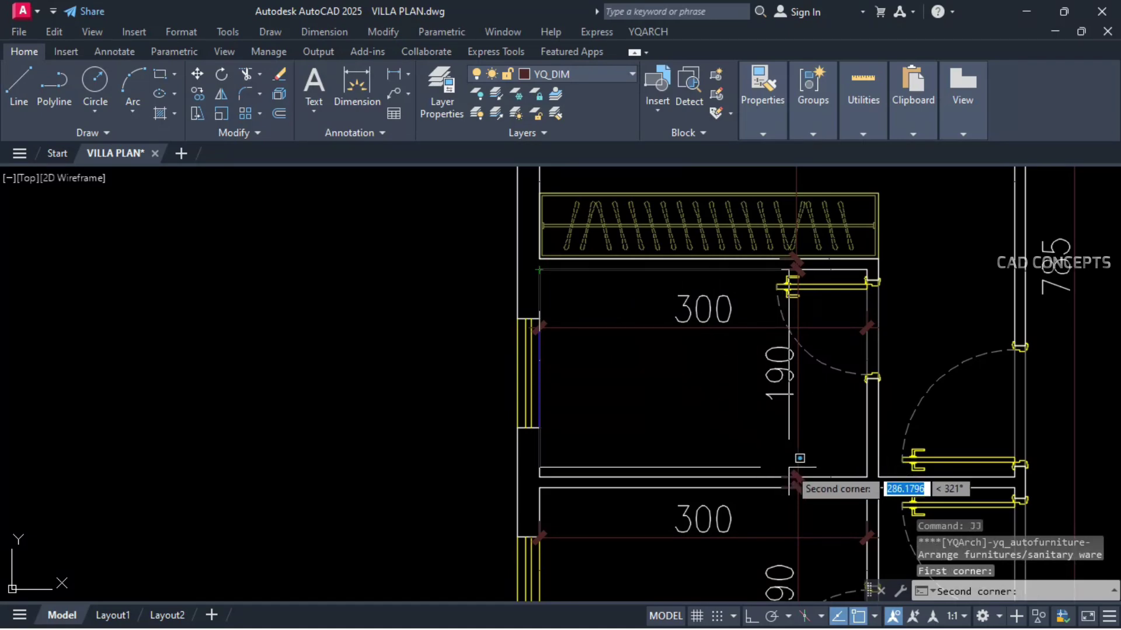
left_click(856, 477)
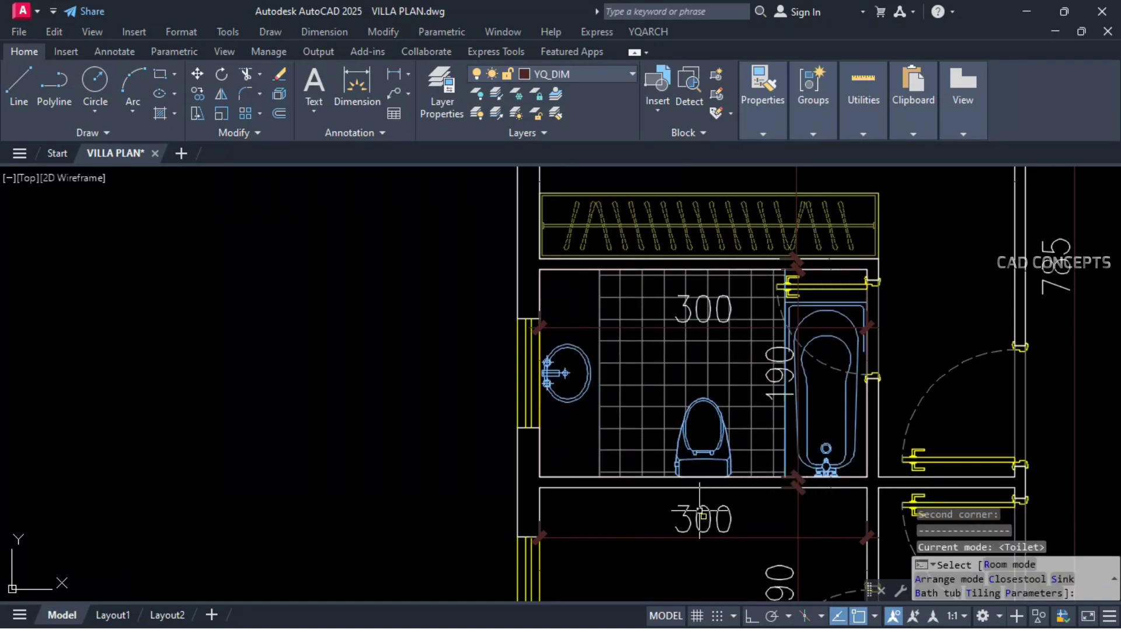
Step: Place the toilet layout with the bathtub along the window wall and the closestool and sink against the lower wall
left_click(682, 538)
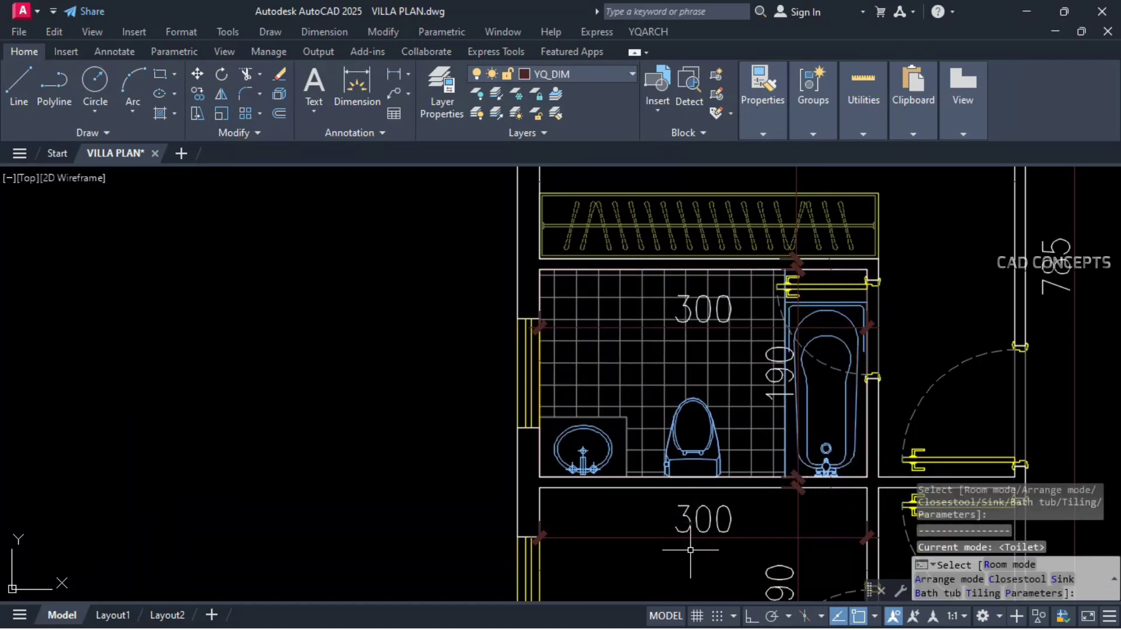
left_click(708, 559)
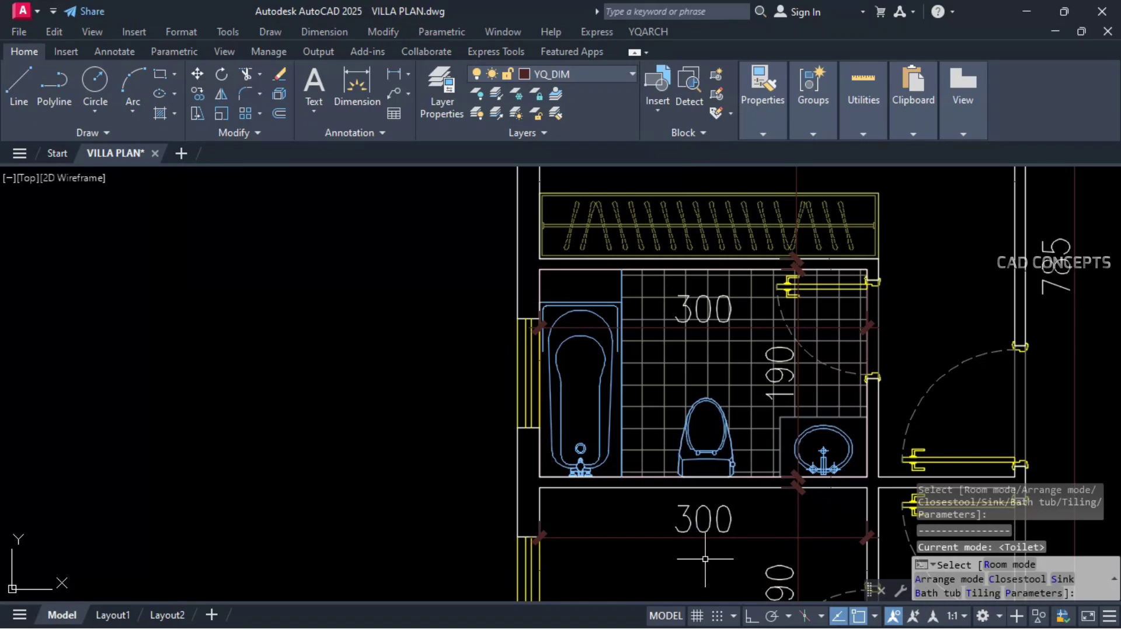
key("Return")
key("Escape")
Step: Mirror the toilet's fixtures and tiling into the 300 by 190 room below, about the shared wall's centreline, keeping the originals
scroll(647, 377, "down", 4)
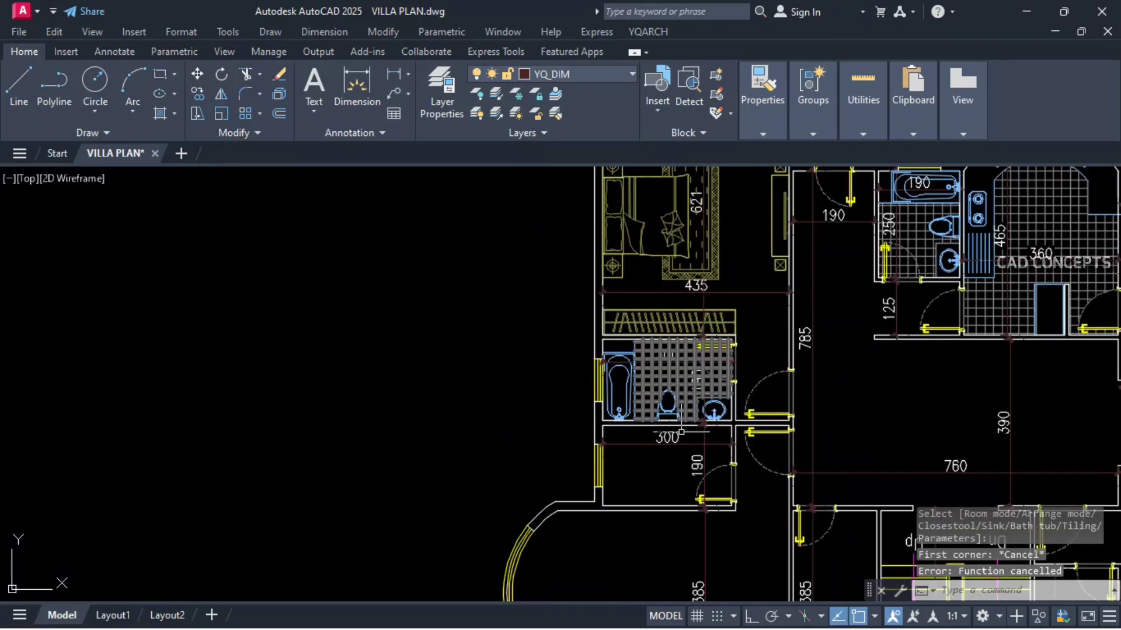
scroll(703, 419, "up", 4)
left_click(743, 383)
left_click(684, 348)
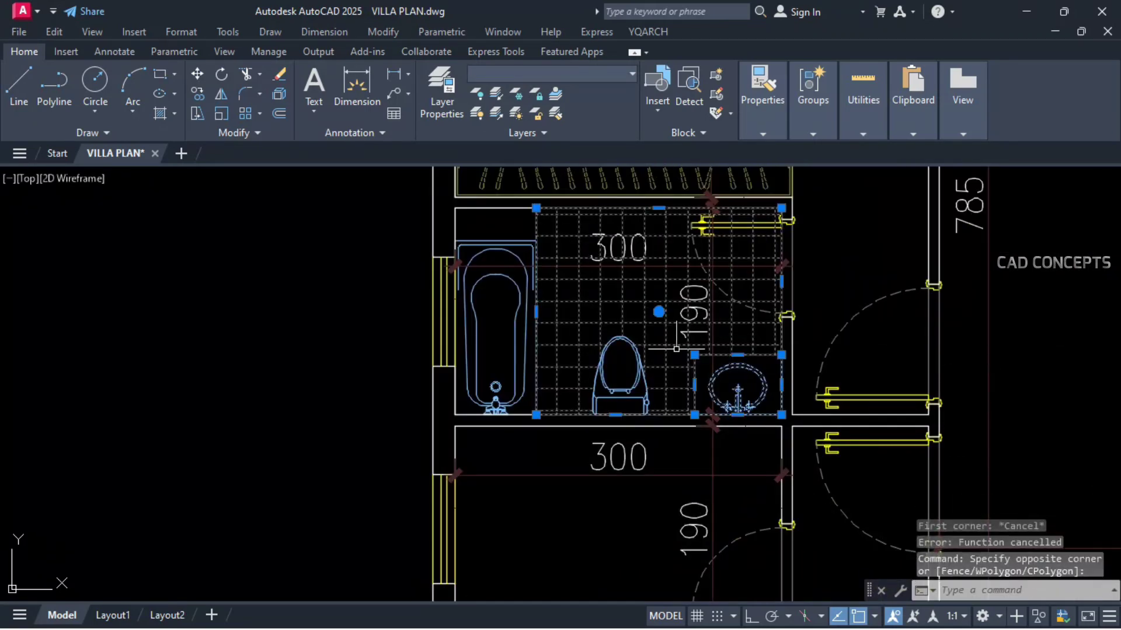
left_click(662, 354)
left_click(486, 385)
type("mi")
key("Return")
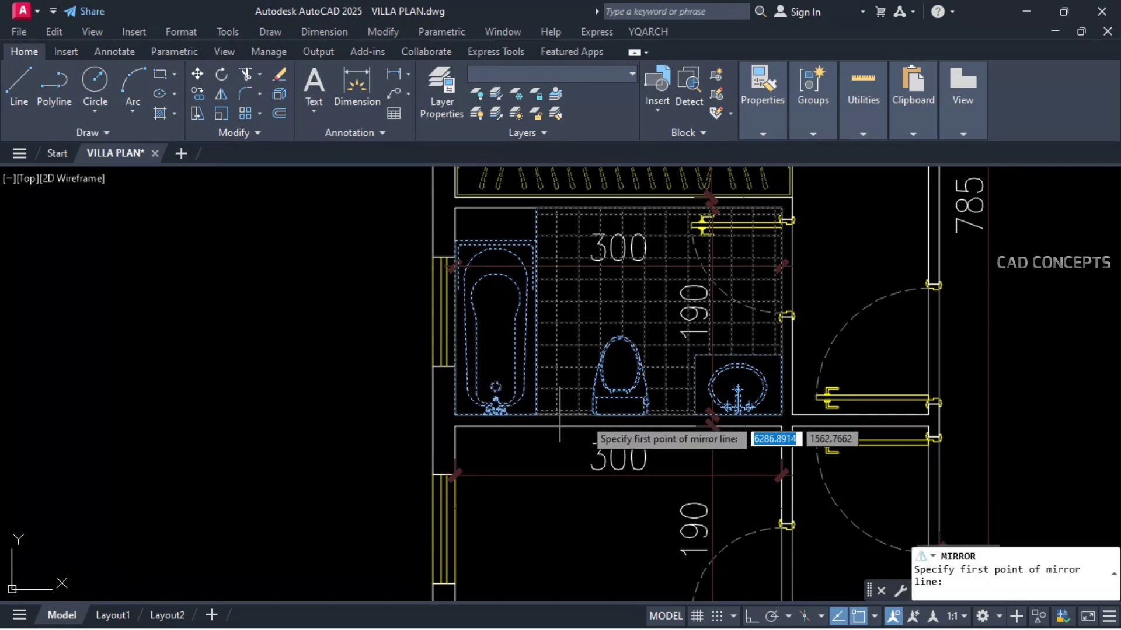
left_click(938, 420)
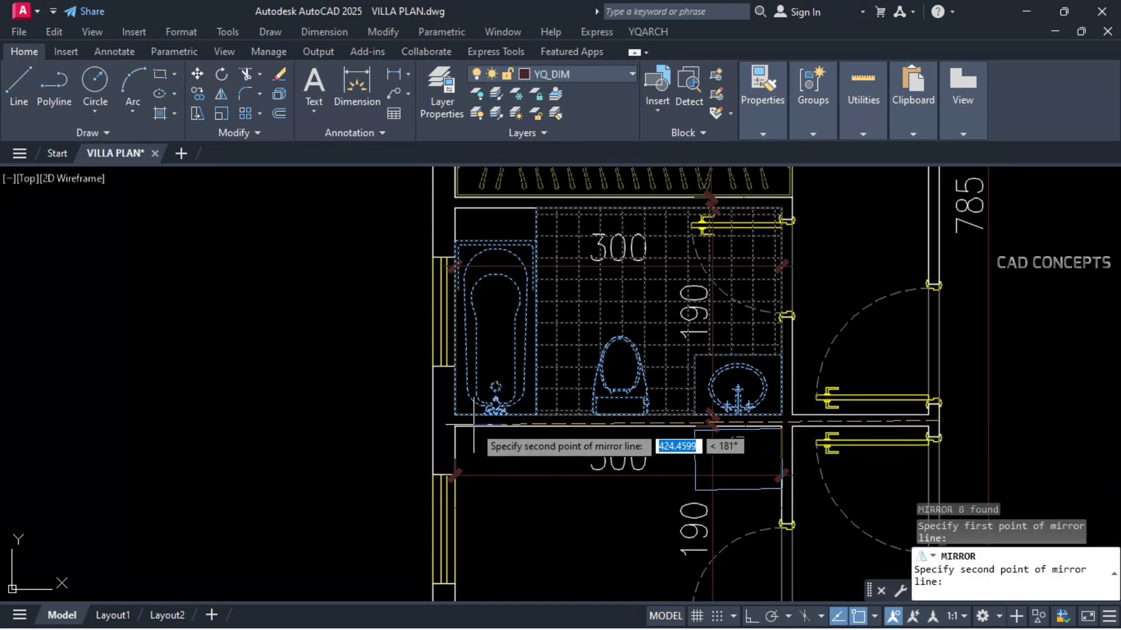
left_click(431, 421)
key("Return")
Step: Copy the upper bedroom's bed, TV unit and armchair set into the 624 by 385 bedroom, with the bed against the lower wall
scroll(575, 356, "down", 6)
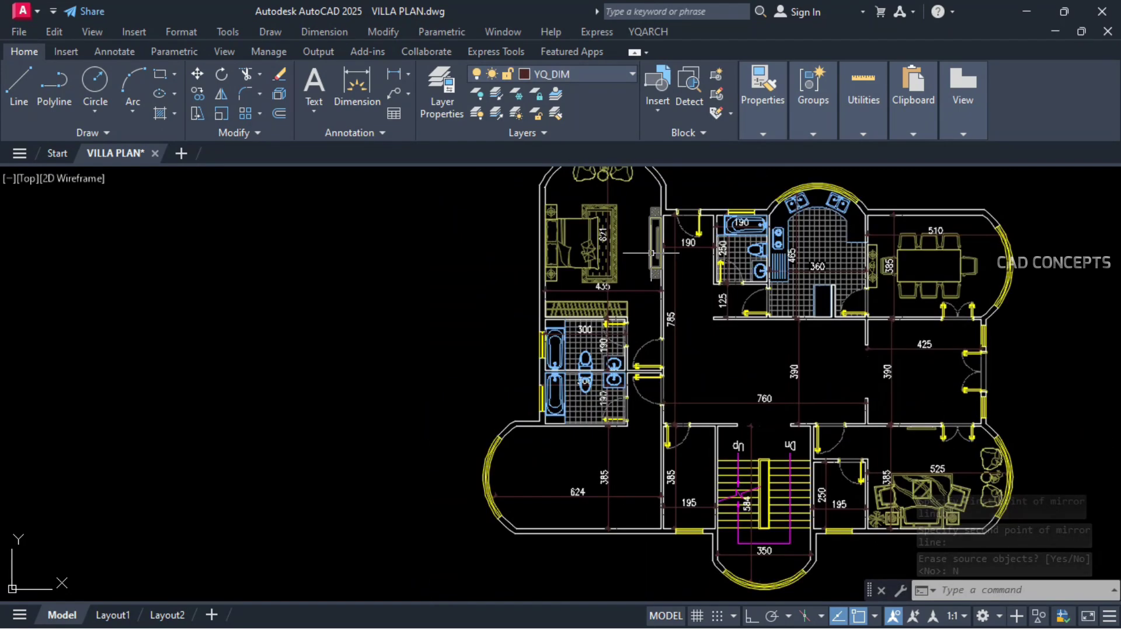
left_click(654, 245)
left_click(594, 236)
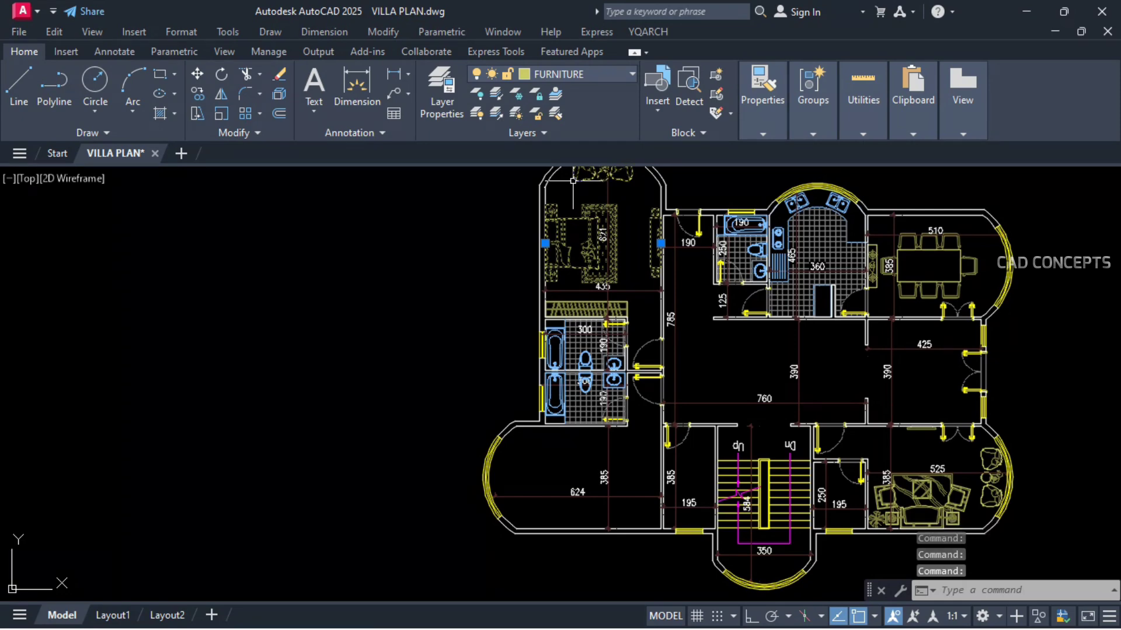
type("co")
key("Return")
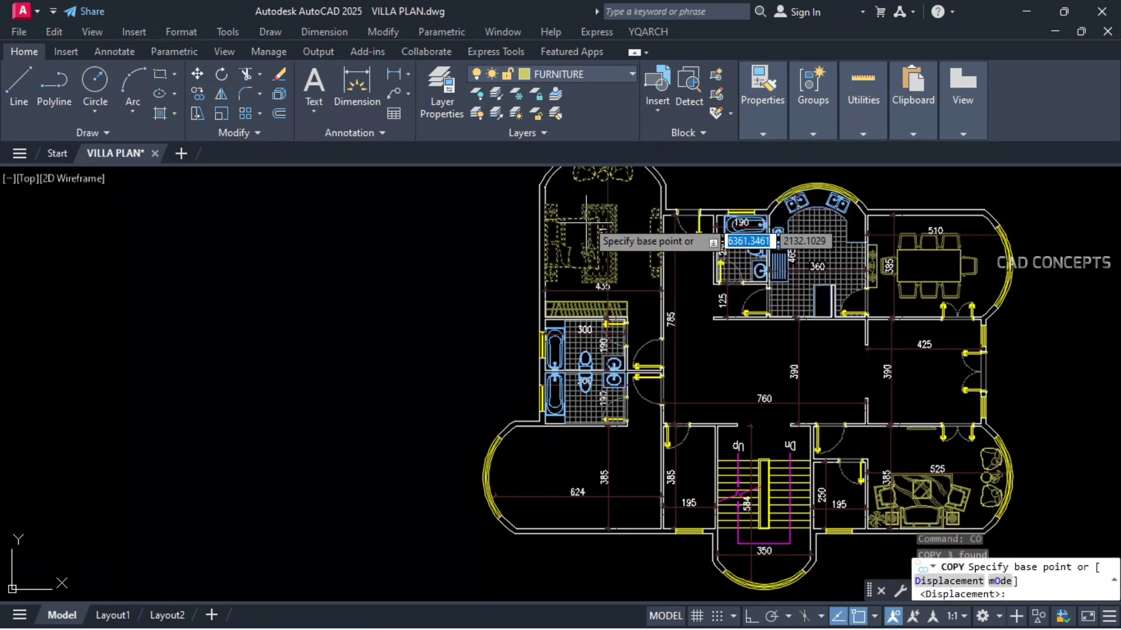
scroll(584, 234, "down", 3)
scroll(559, 259, "up", 7)
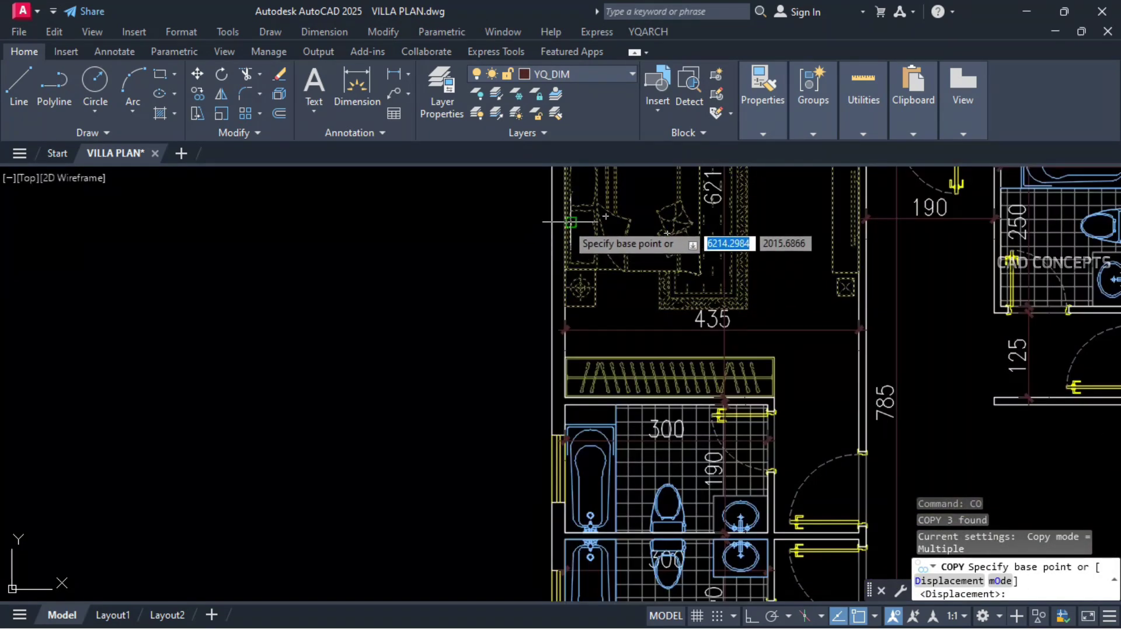
scroll(564, 220, "down", 2)
scroll(563, 219, "up", 6)
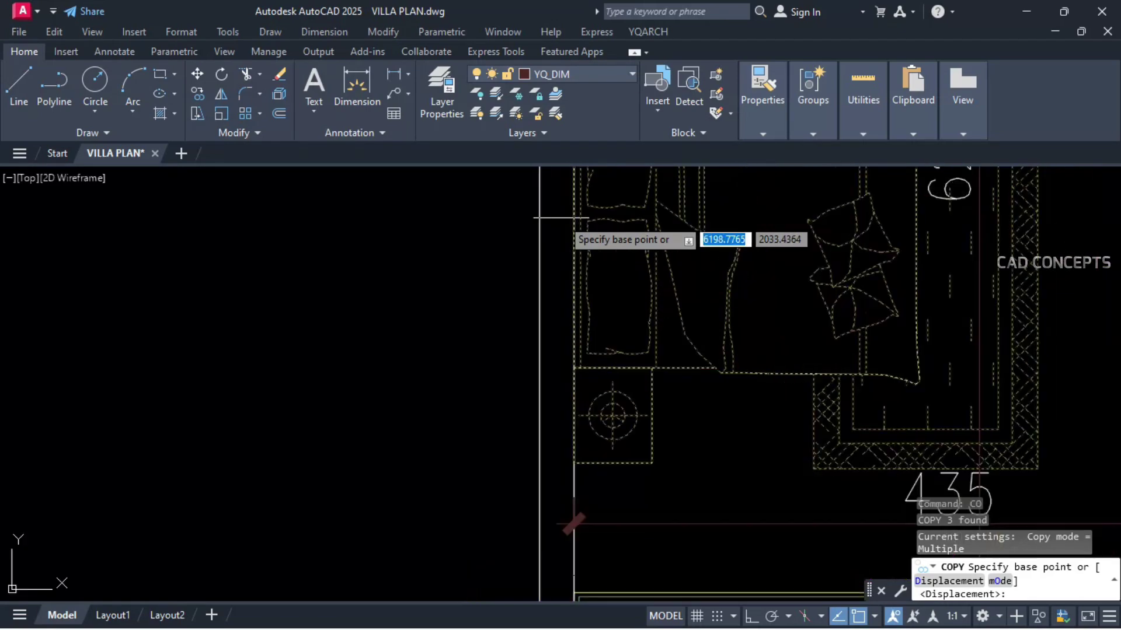
left_click(578, 220)
scroll(578, 221, "down", 6)
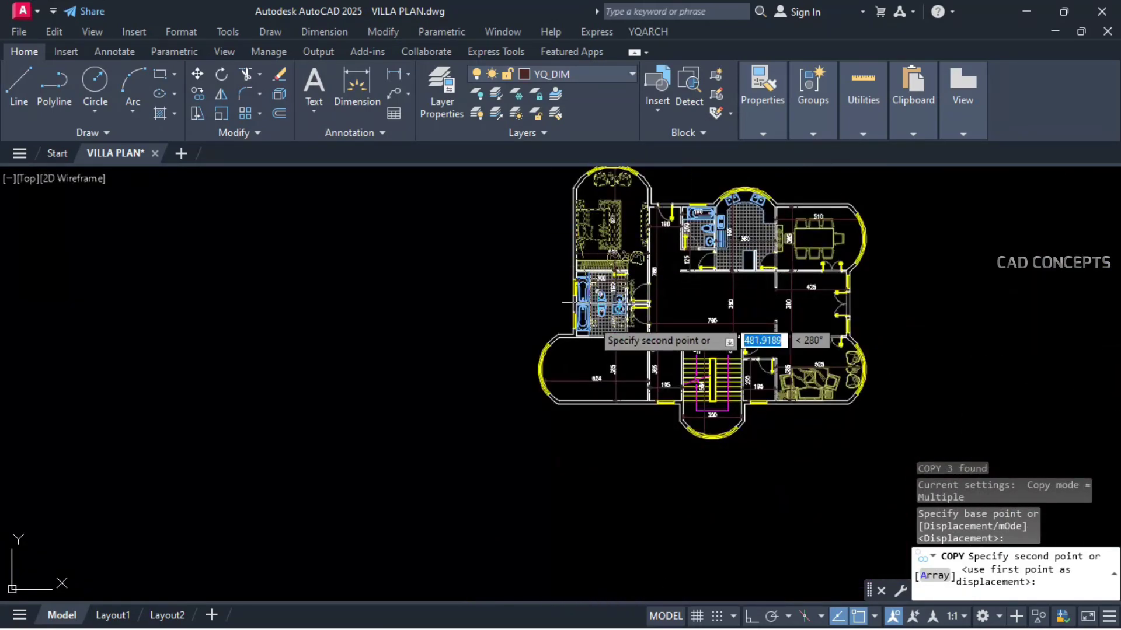
scroll(610, 408, "up", 3)
scroll(610, 449, "up", 4)
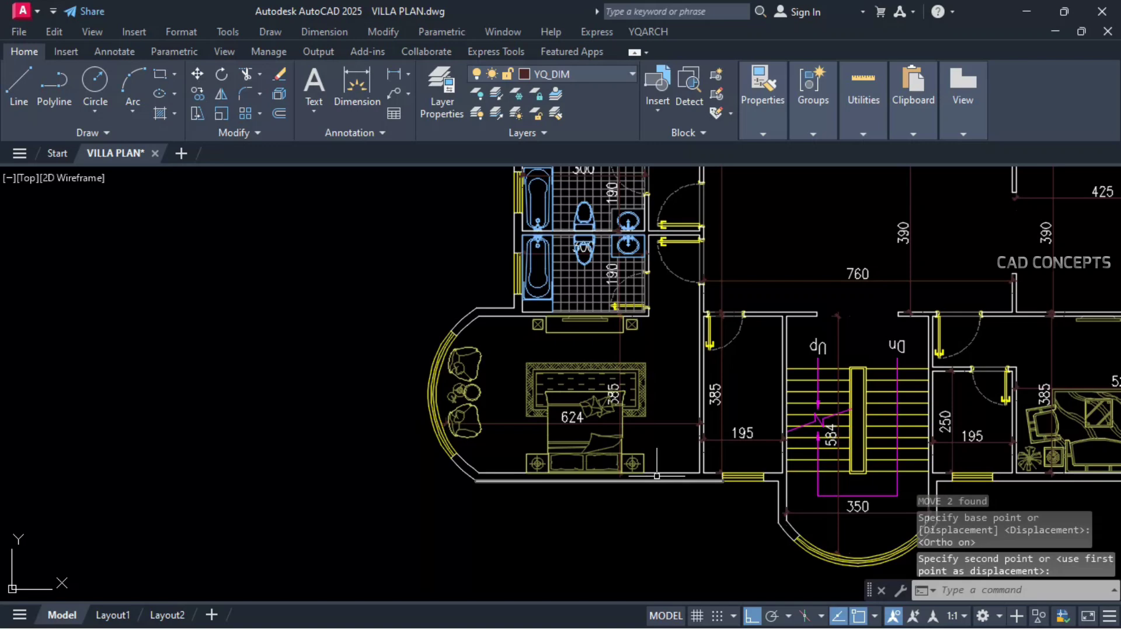
Step: Move the copied bed and TV unit horizontally toward the bedroom's curved window wall
scroll(665, 372, "up", 3)
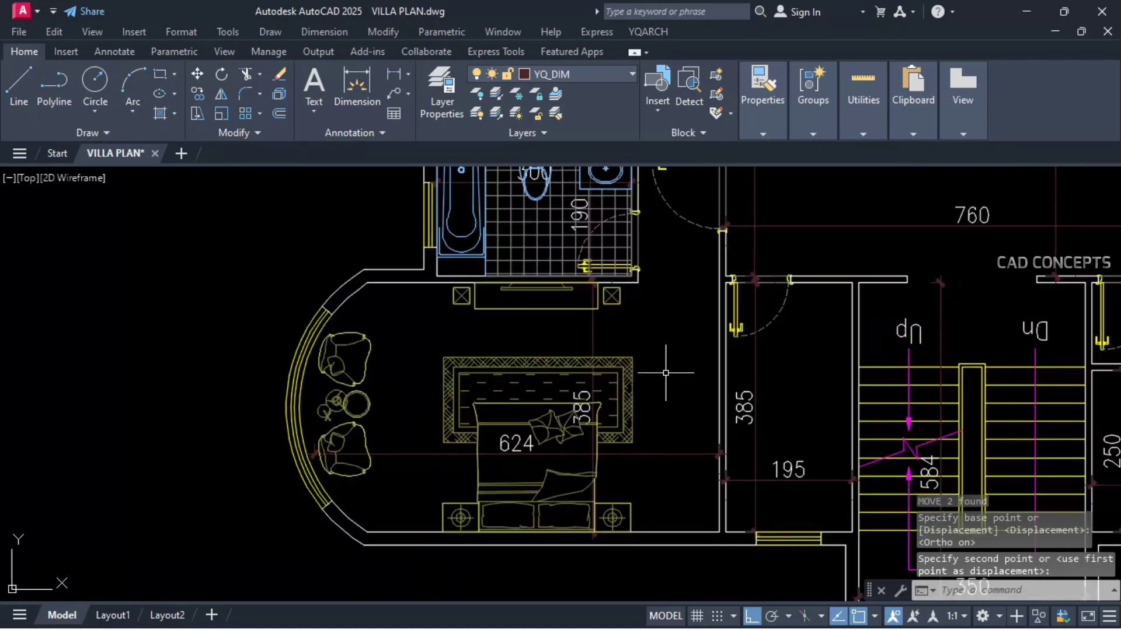
key("Escape")
left_click(675, 300)
left_click(628, 365)
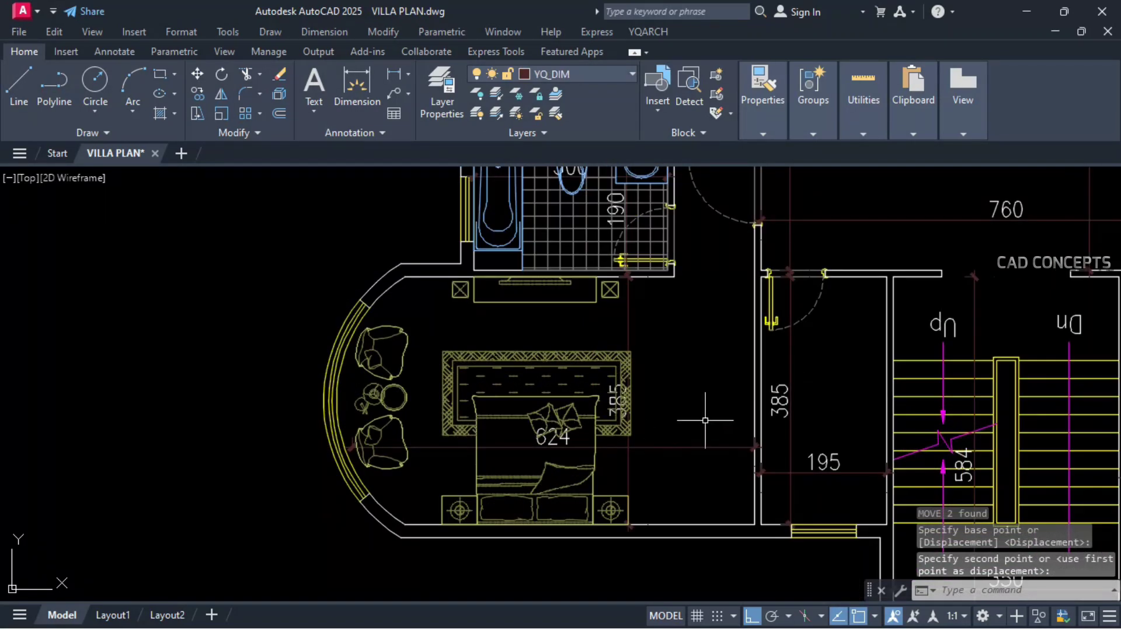
Step: Draw a chest with YQArch YG along the 624 by 385 bedroom's right wall, running up from the lower corner past the rug's upper edge
type("YG")
key("Return")
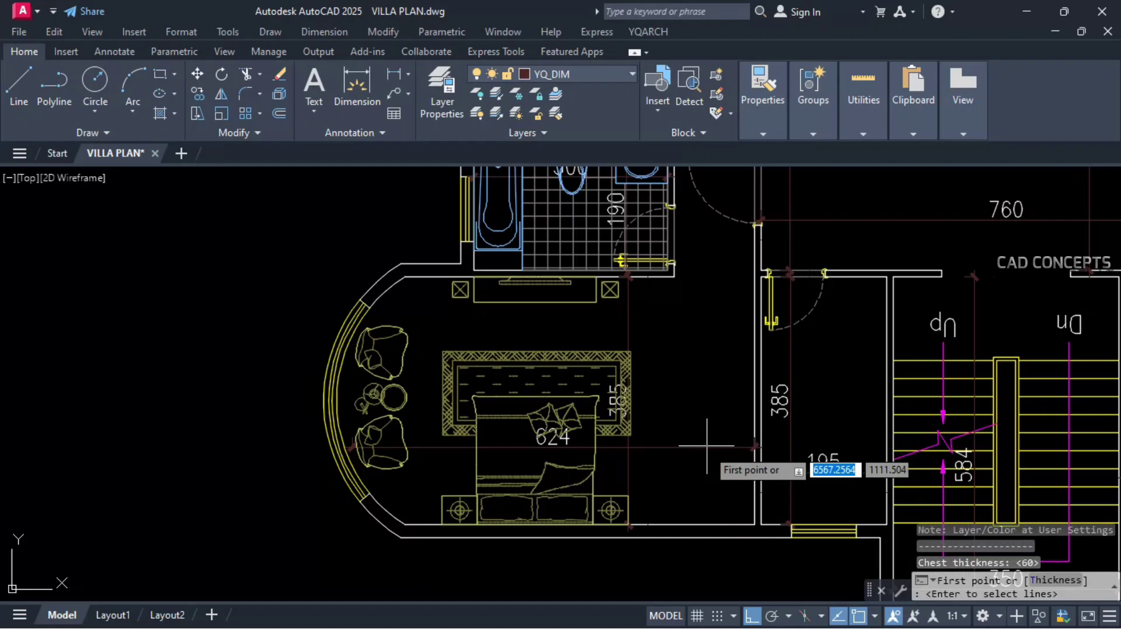
left_click(753, 523)
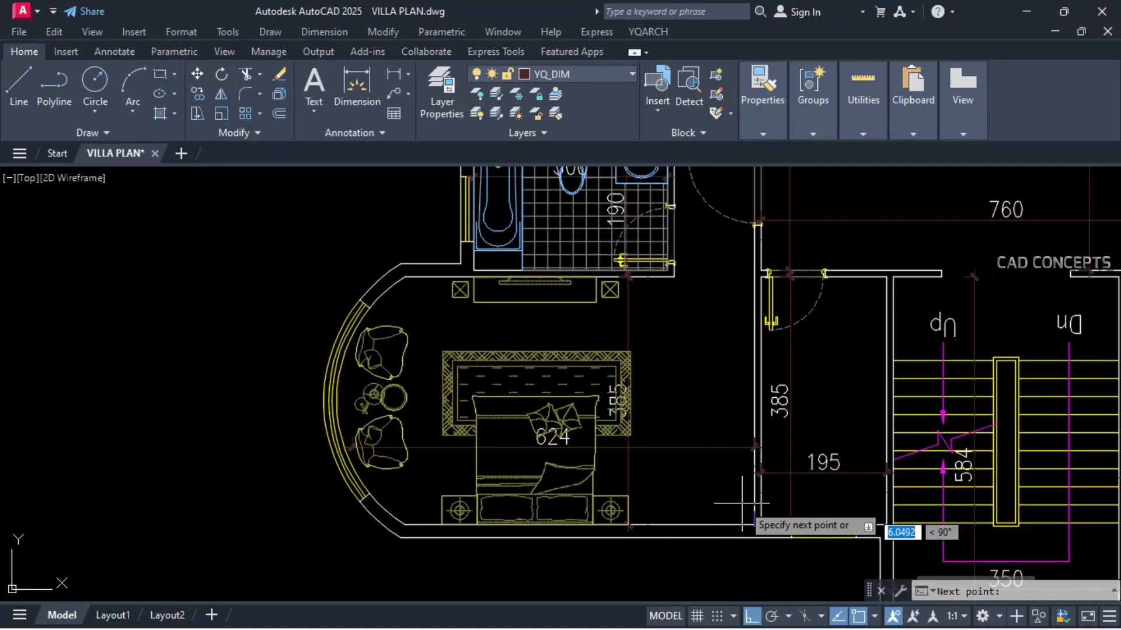
left_click(719, 354)
left_click(728, 351)
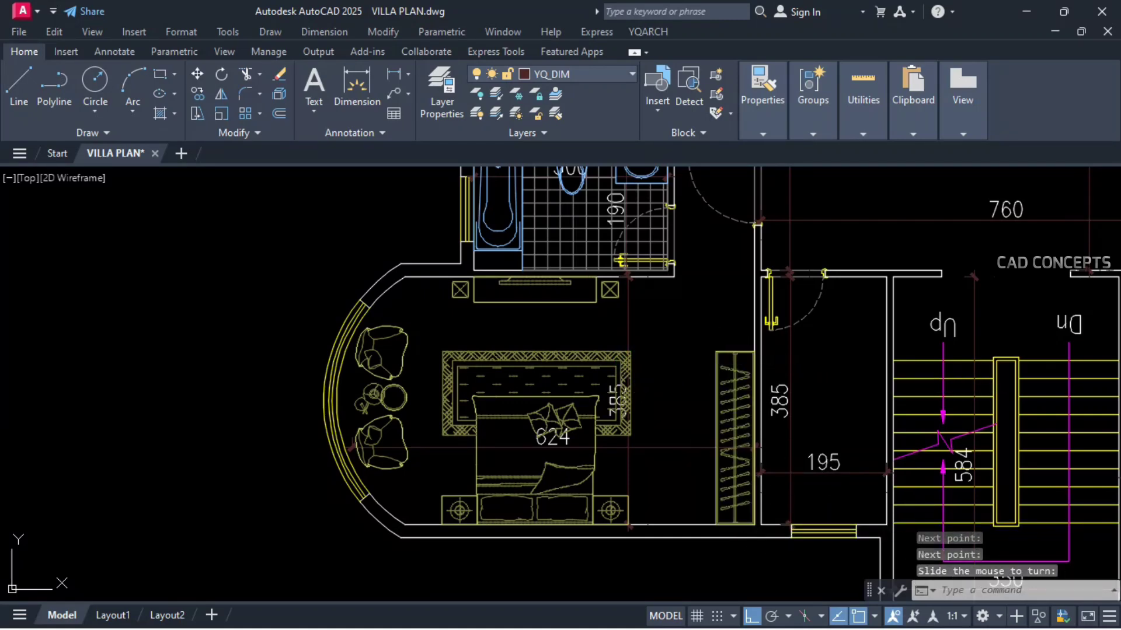
key("Escape")
scroll(561, 470, "down", 5)
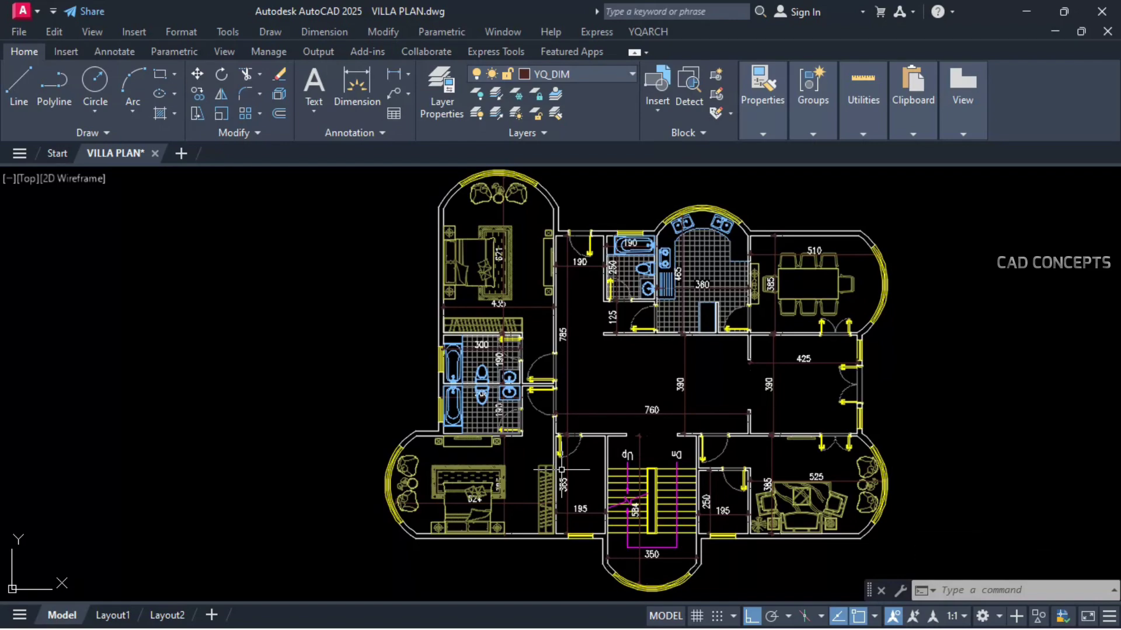
type("jj")
key("Return")
left_click(704, 366)
scroll(583, 534, "up", 5)
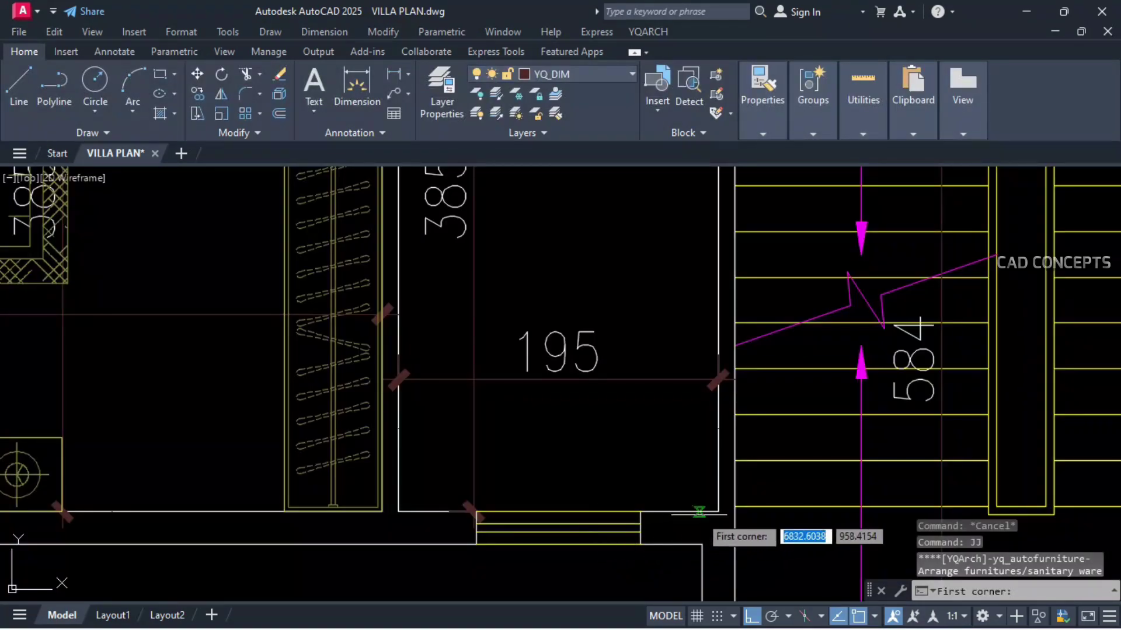
left_click(699, 512)
scroll(658, 570, "down", 5)
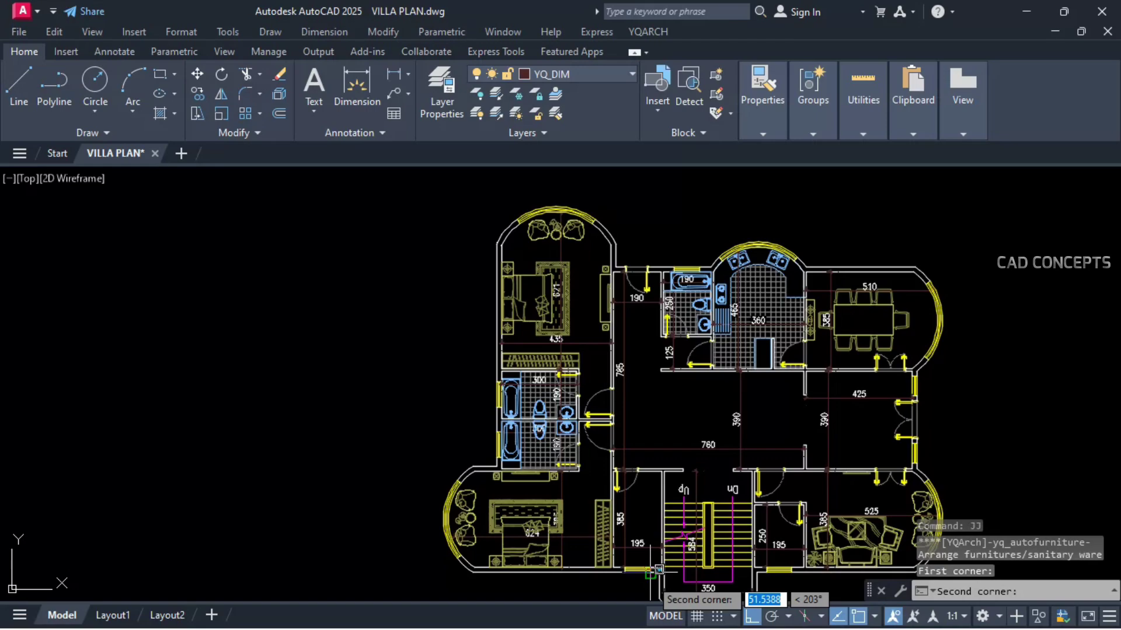
key("Escape")
key("Escape")
Step: Erase the bathtub, closestool, sink and floor tiling from the 190 by 250 room beside the kitchen
scroll(705, 282, "up", 8)
left_click(731, 325)
scroll(666, 411, "down", 2)
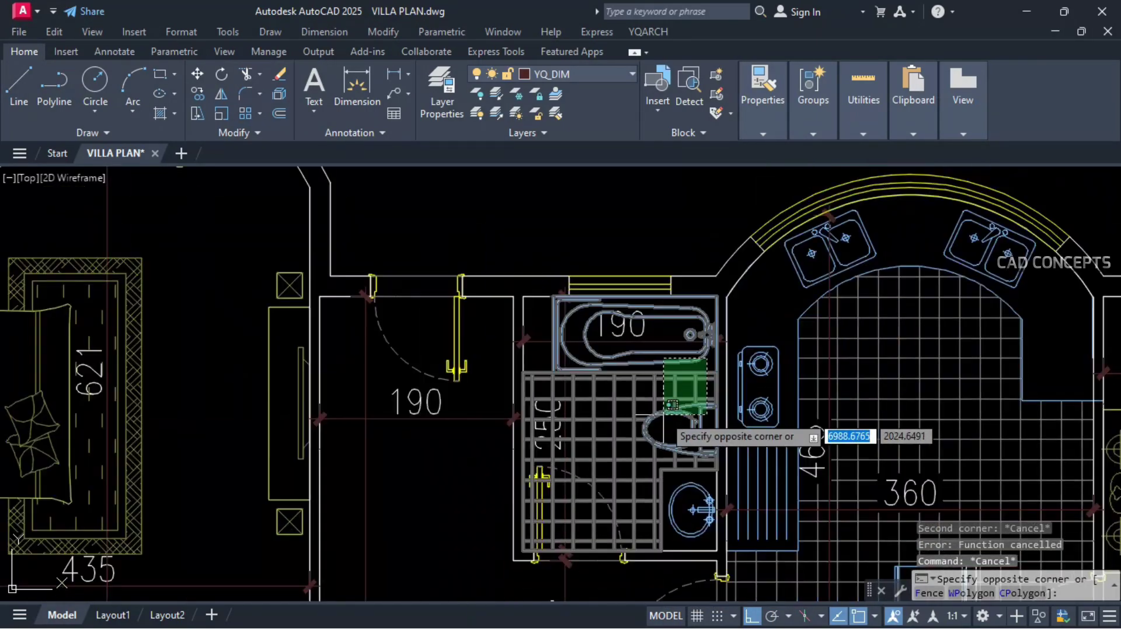
left_click(650, 467)
type("E")
key("Return")
scroll(673, 331, "down", 5)
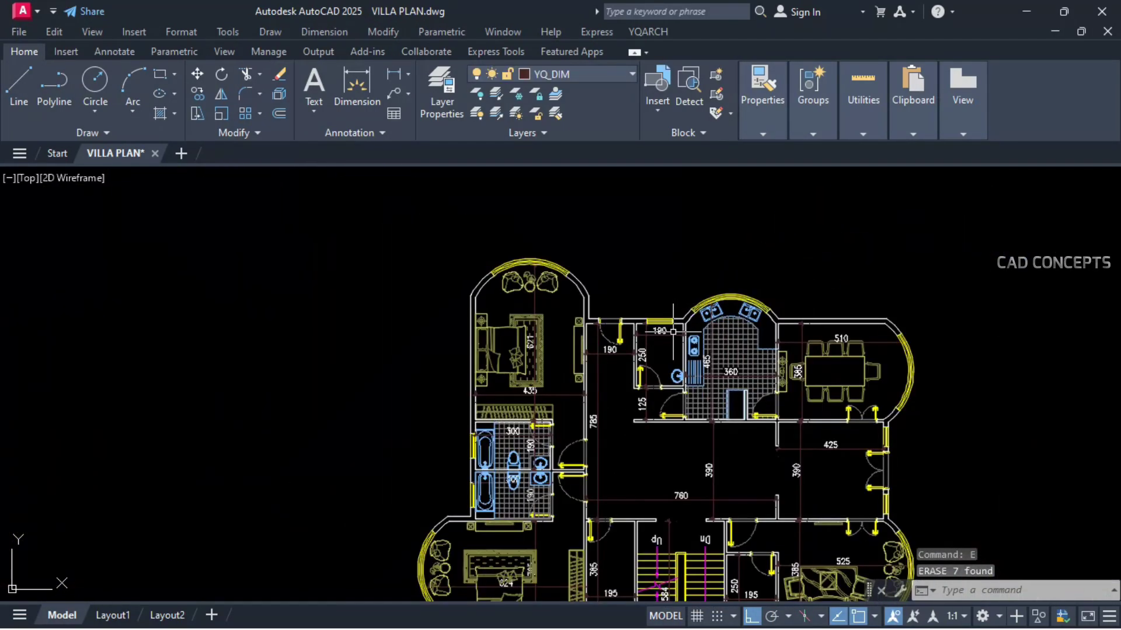
scroll(673, 372, "up", 4)
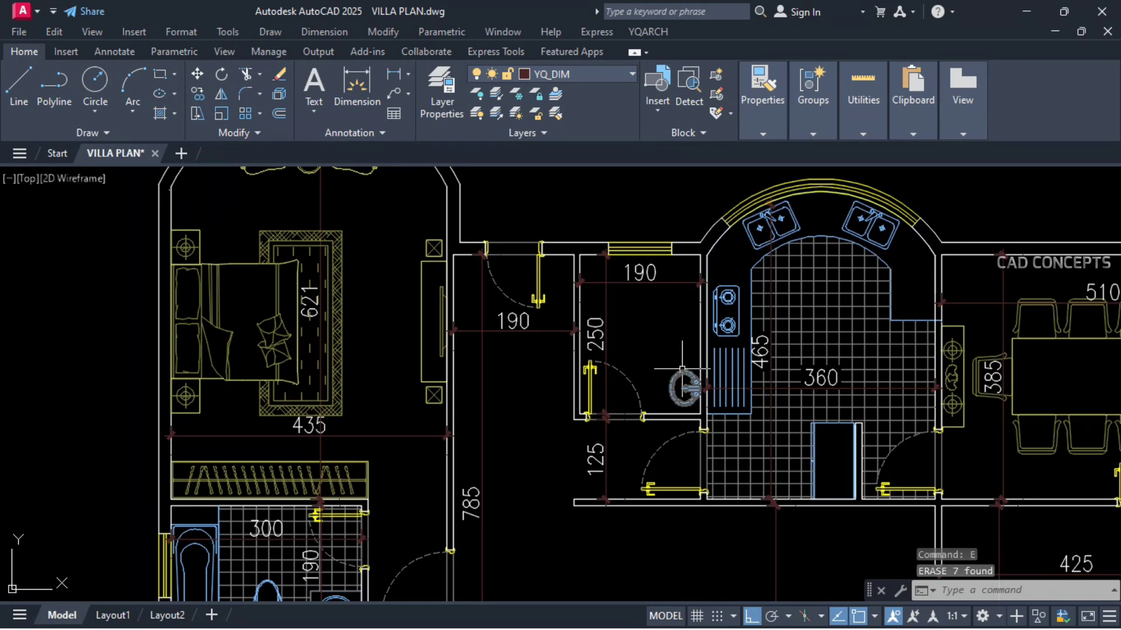
left_click(682, 369)
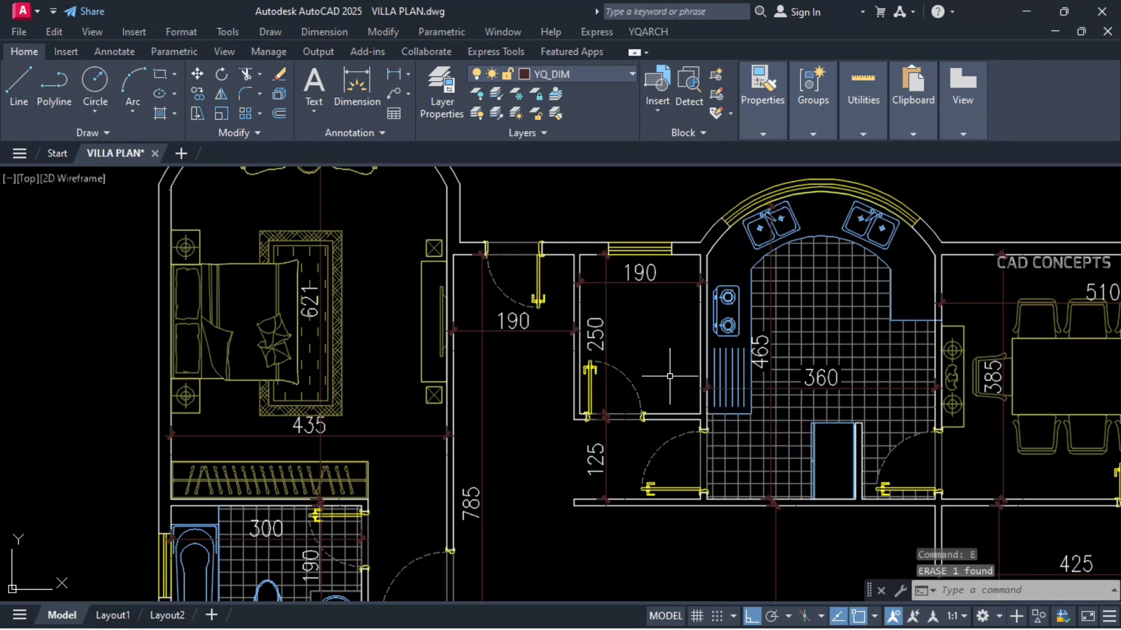
Step: Draw a 40 thick cupboard plan with YQArch GZ in Multiple Mode, maximum width 80, along the 190 by 250 room's full window wall
type("PL")
key("Return")
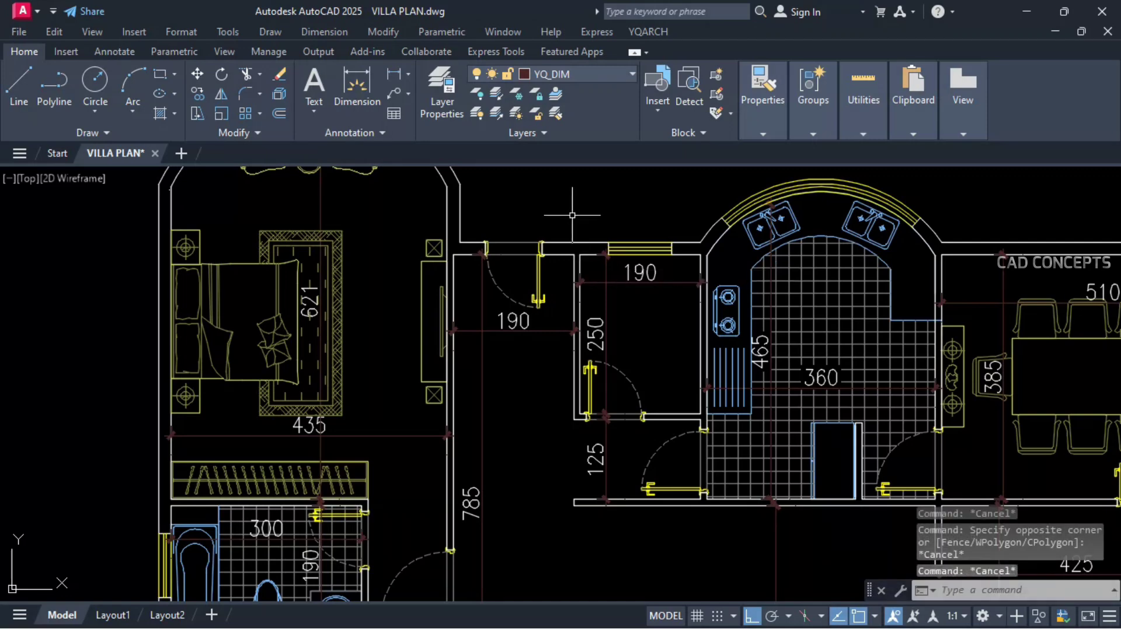
type("gz")
key("Return")
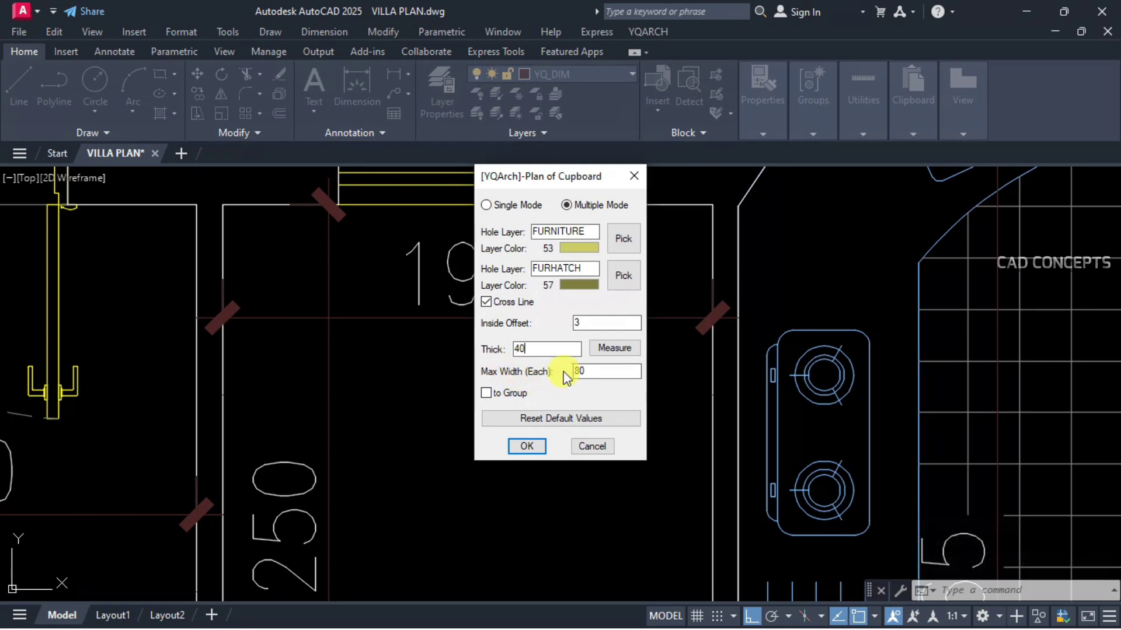
left_click(527, 447)
left_click(223, 205)
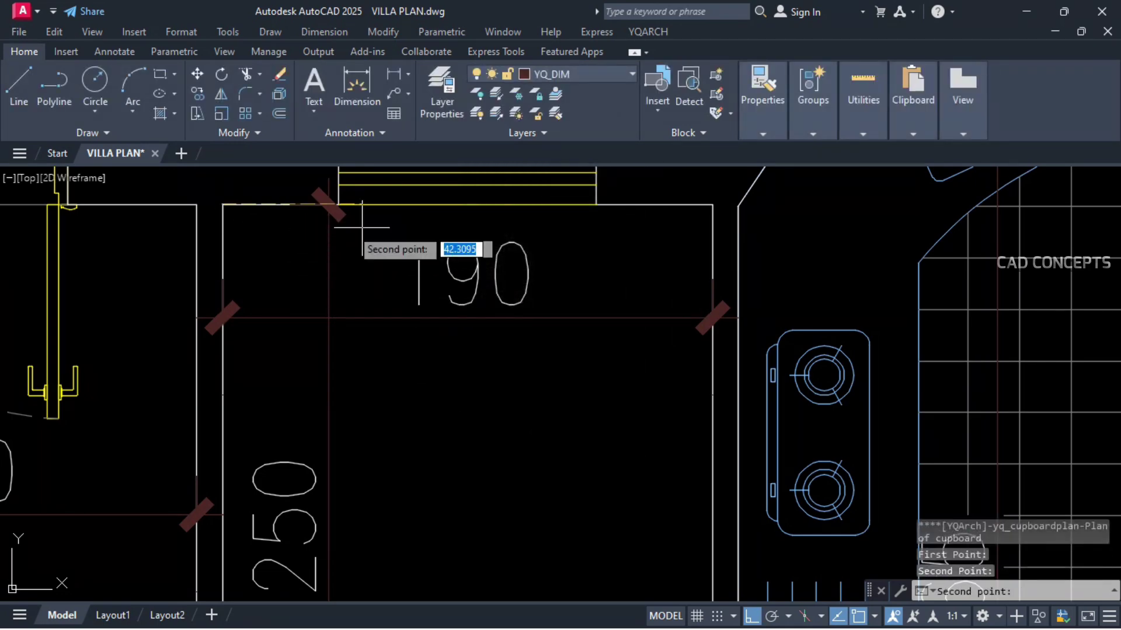
left_click(713, 204)
key("Escape")
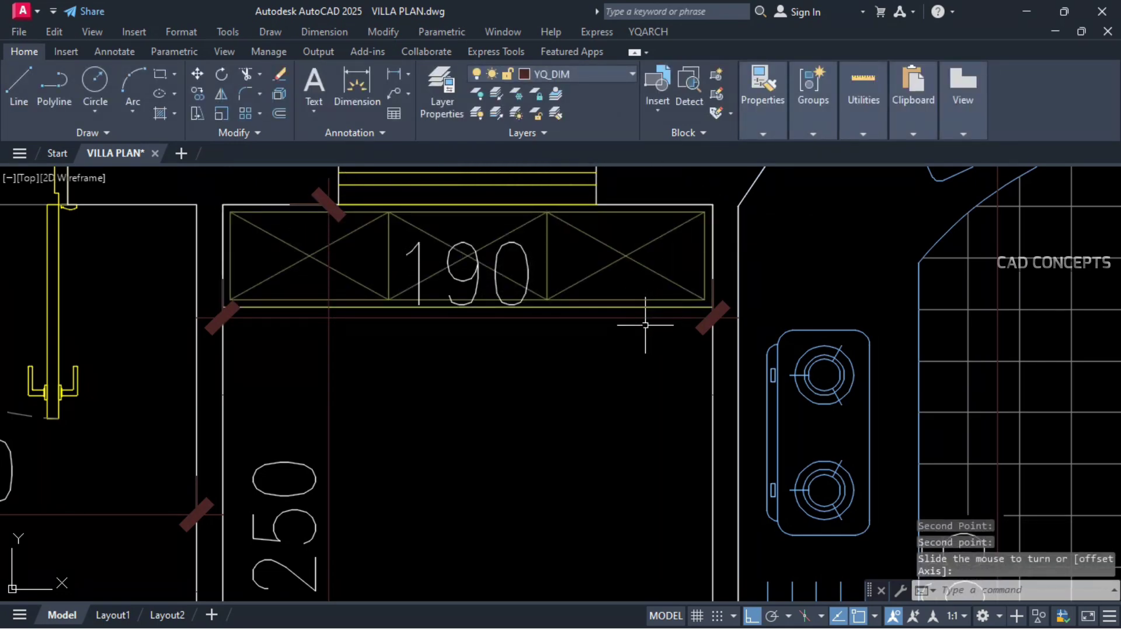
Step: Draw a second cupboard with the same settings along the kitchen-side wall, from the first cupboard's corner to the room's lower corner
key("Return")
key("Return")
left_click(711, 314)
scroll(711, 314, "down", 3)
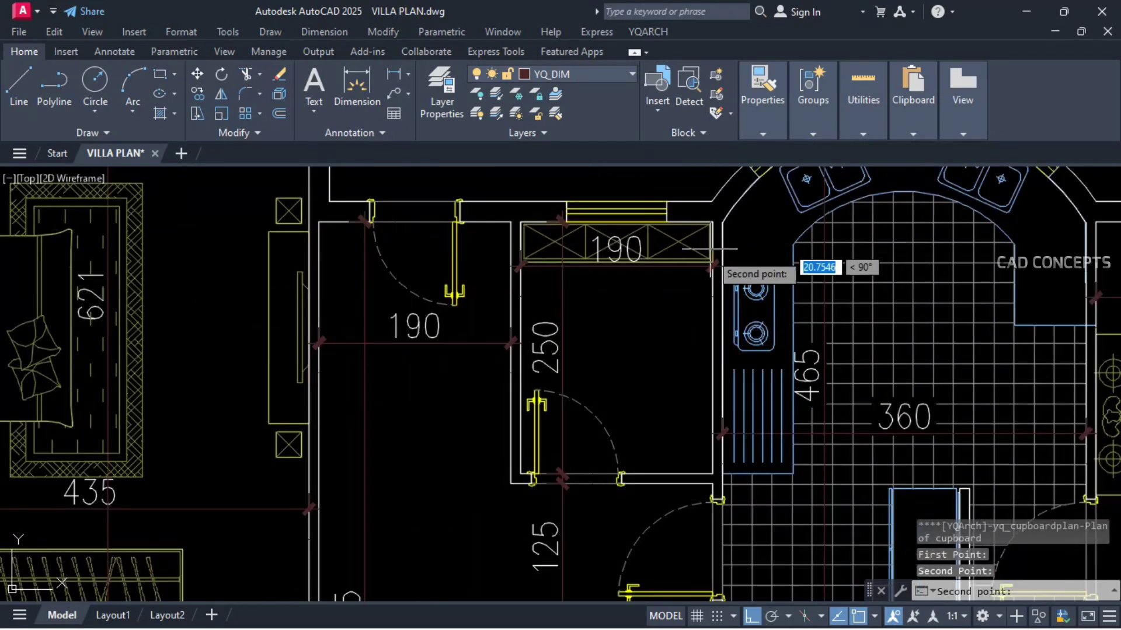
left_click(713, 474)
key("Escape")
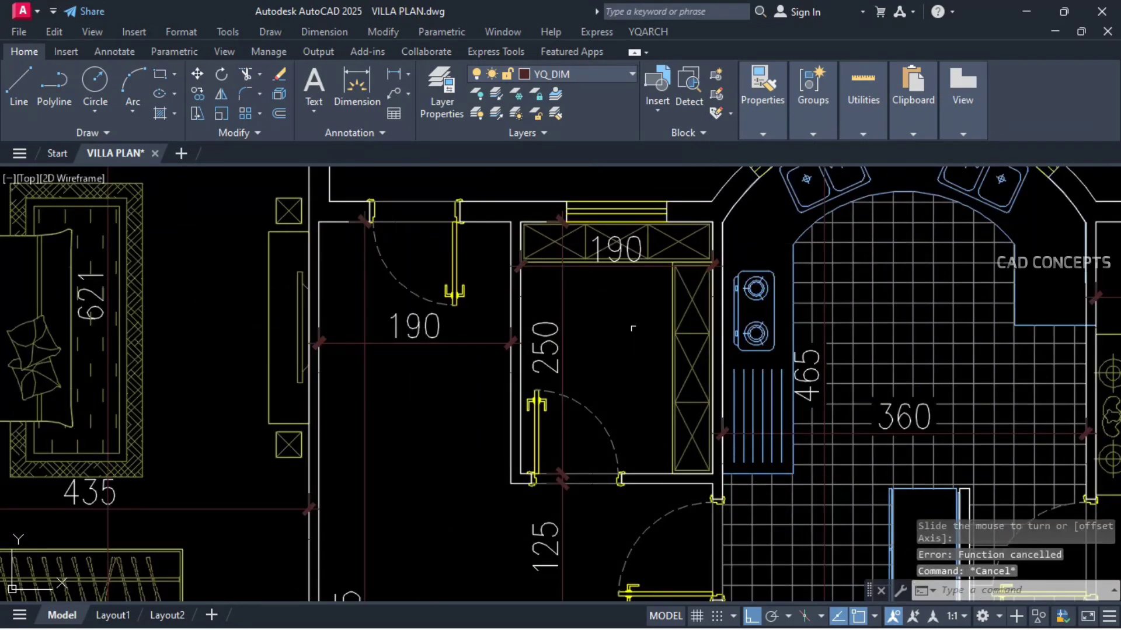
Step: Move the store room's 190 dimension straight down, clear of the cupboard along the window wall
left_click(638, 237)
key("space")
left_click(630, 345)
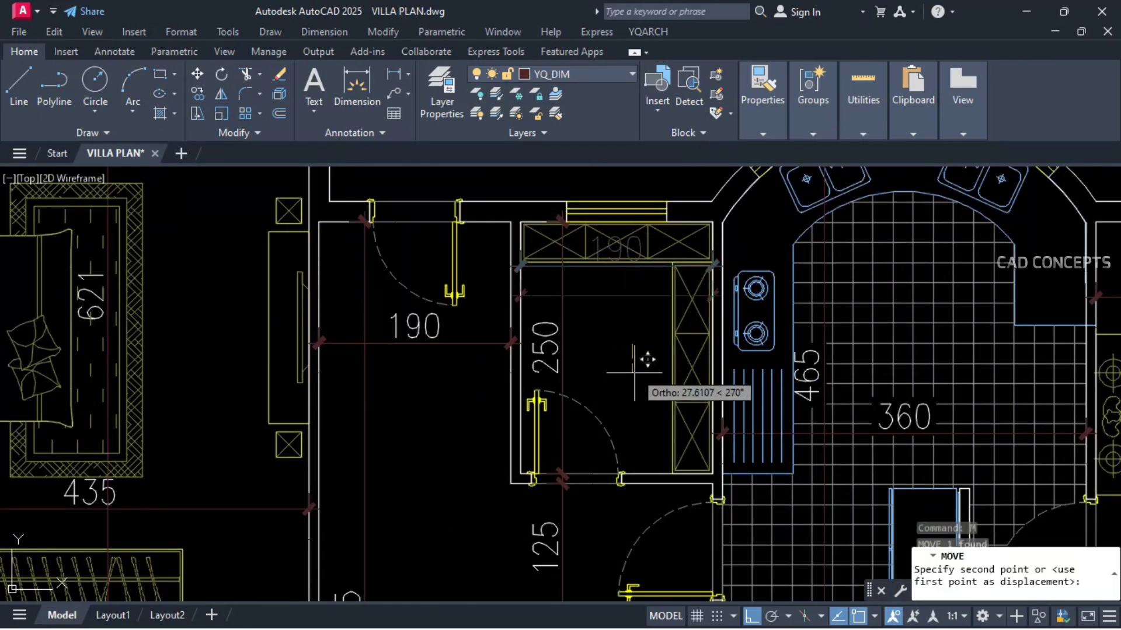
left_click(635, 386)
key("Escape")
Step: Arrange toilet fixtures with YQArch JJ in the 195 by 385 room left of the stairs, between its lower-right and upper-left corners
scroll(560, 286, "down", 5)
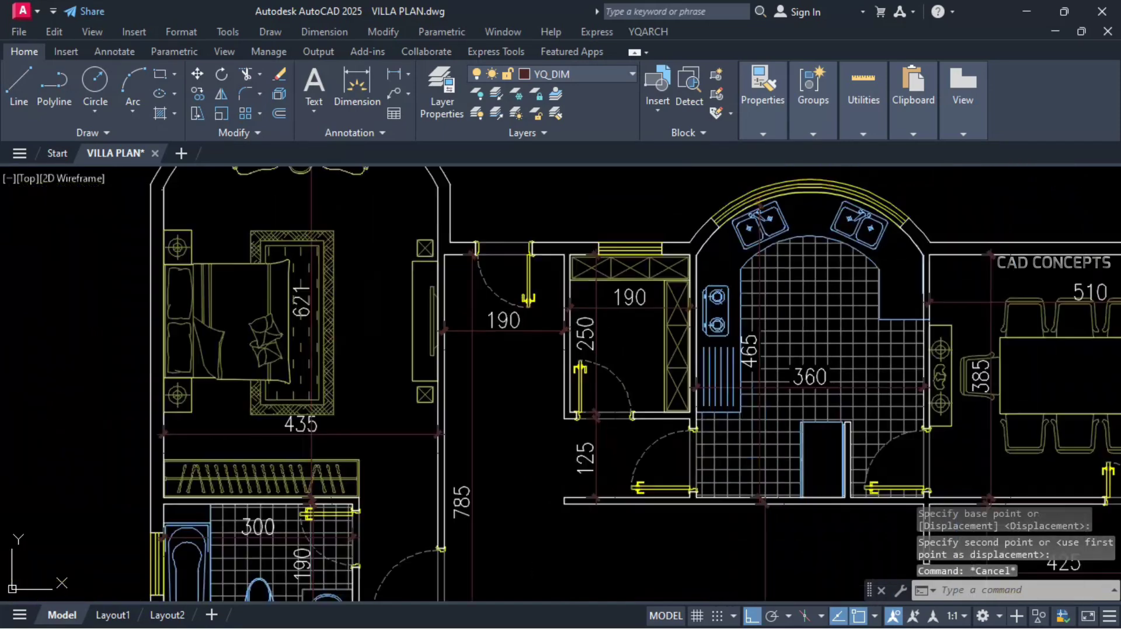
type("JJ")
key("Return")
double_click(680, 342)
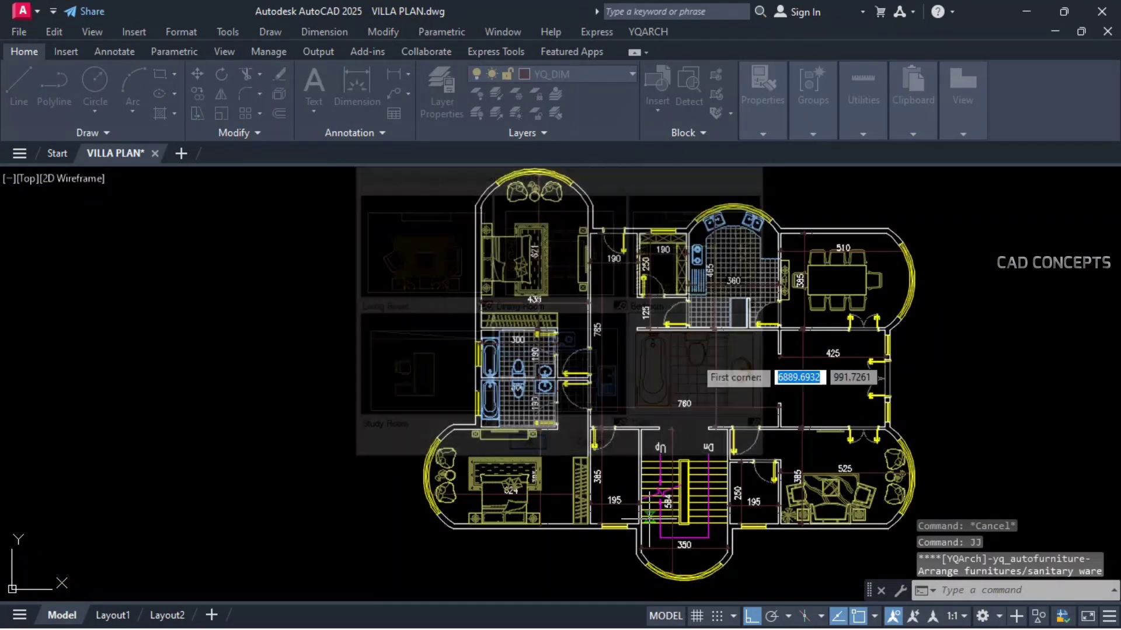
scroll(616, 528, "up", 6)
left_click(707, 517)
scroll(730, 382, "down", 2)
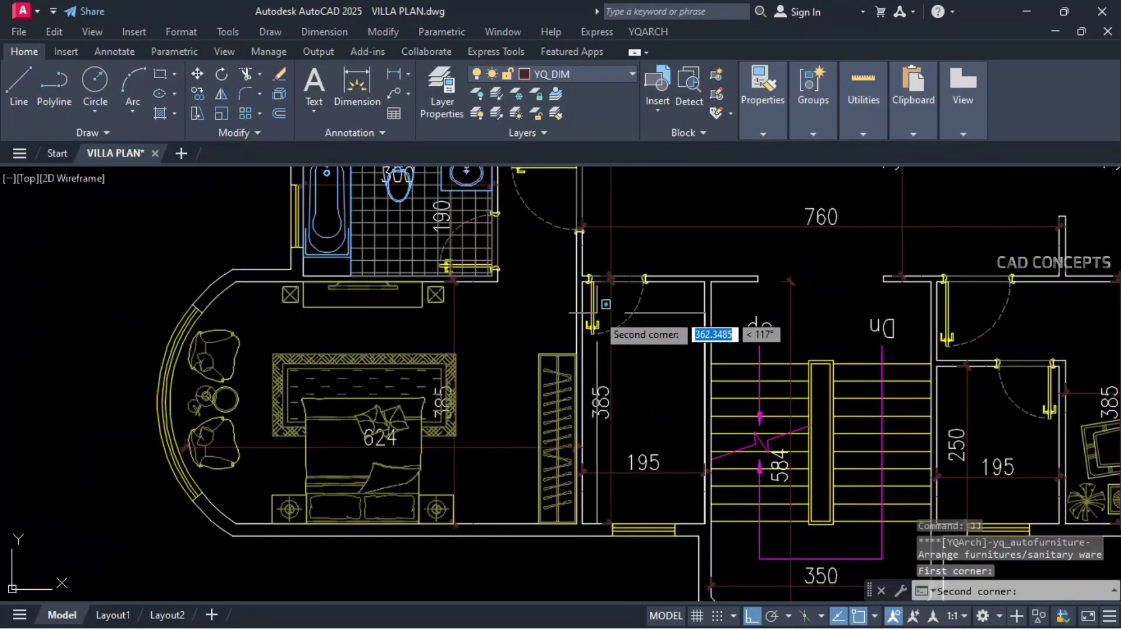
scroll(563, 274, "up", 6)
left_click(562, 261)
scroll(563, 261, "down", 6)
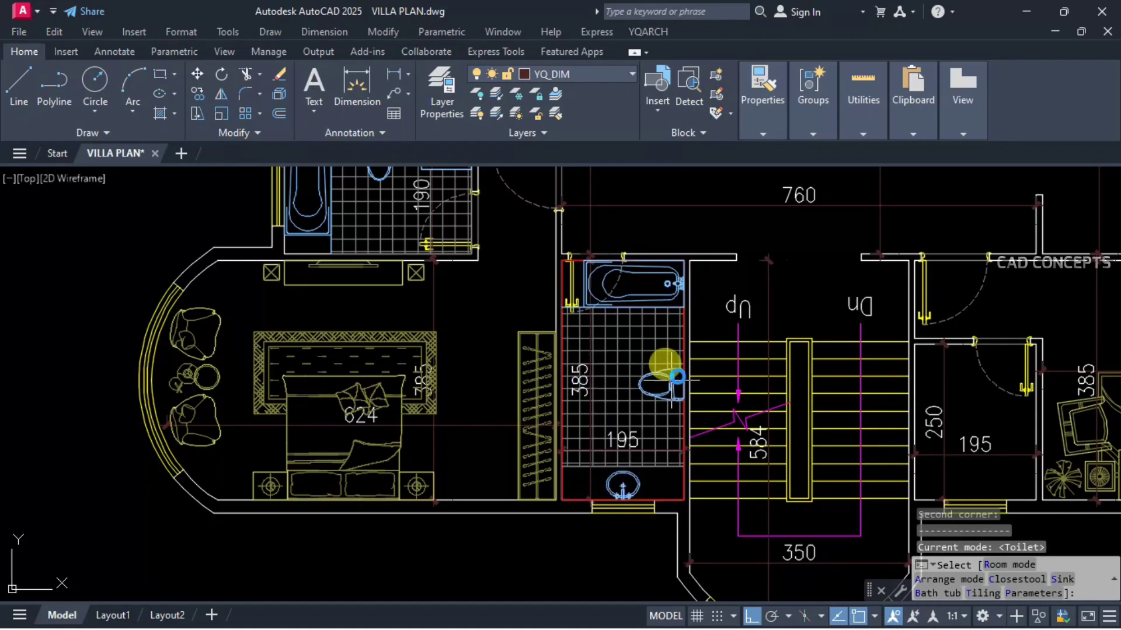
Step: Place the toilet layout with the bathtub along the window wall, the closestool on the stair-side wall and the sink in the upper-right corner
left_click(702, 384)
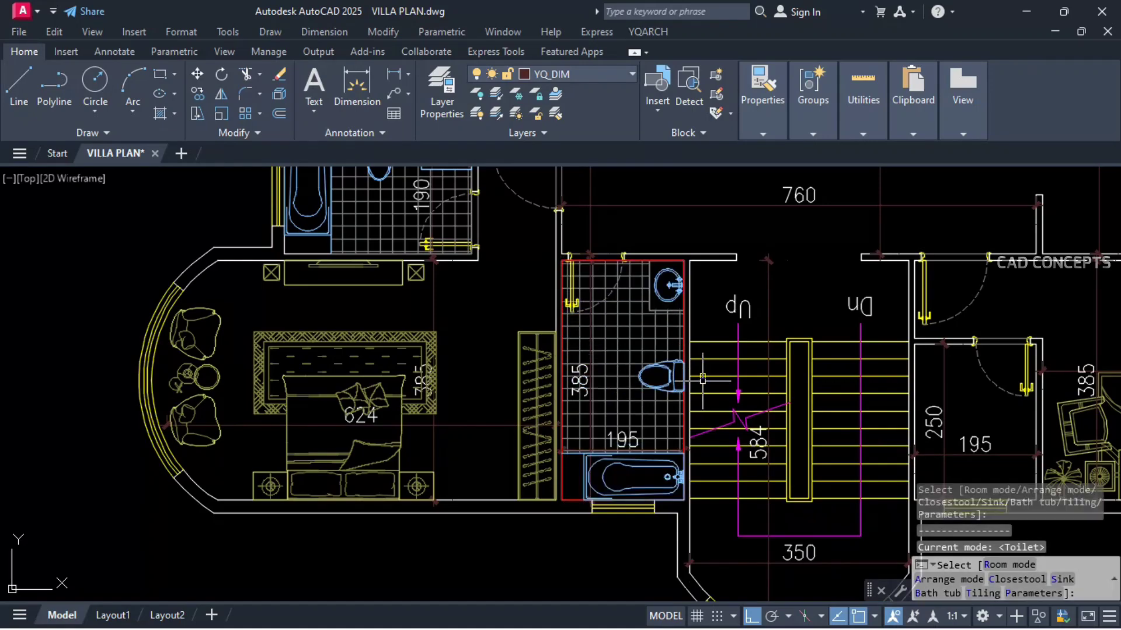
key("Return")
key("Escape")
scroll(587, 412, "down", 4)
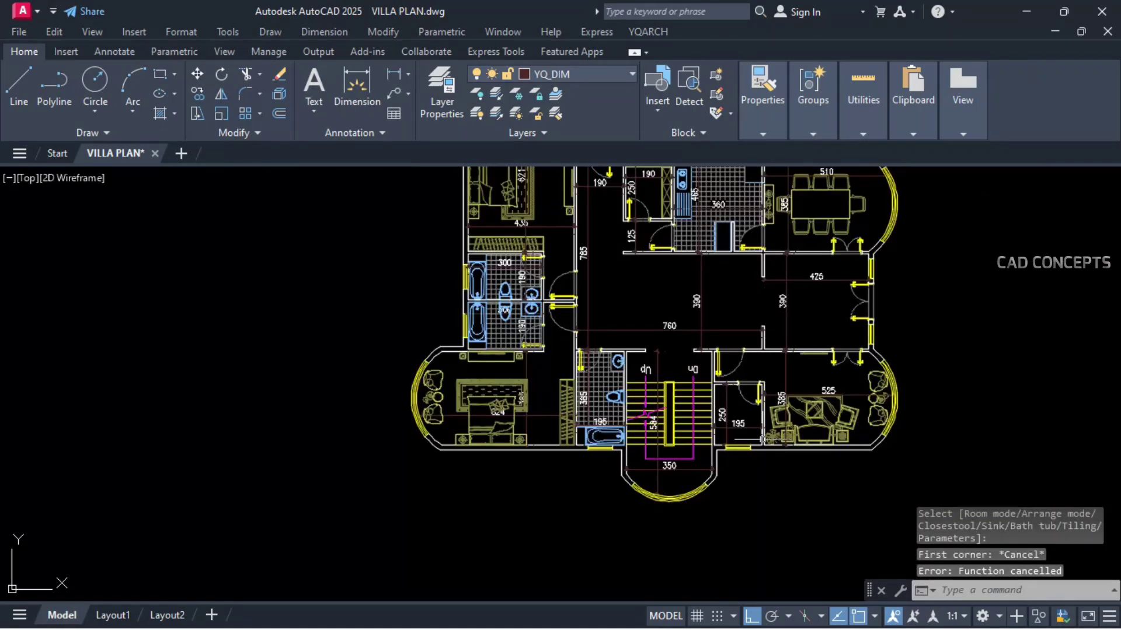
Step: Arrange toilet fixtures with YQArch JJ in the 195 by 250 room right of the stairs, between its lower-left and upper-right corners
scroll(762, 439, "up", 4)
key("Return")
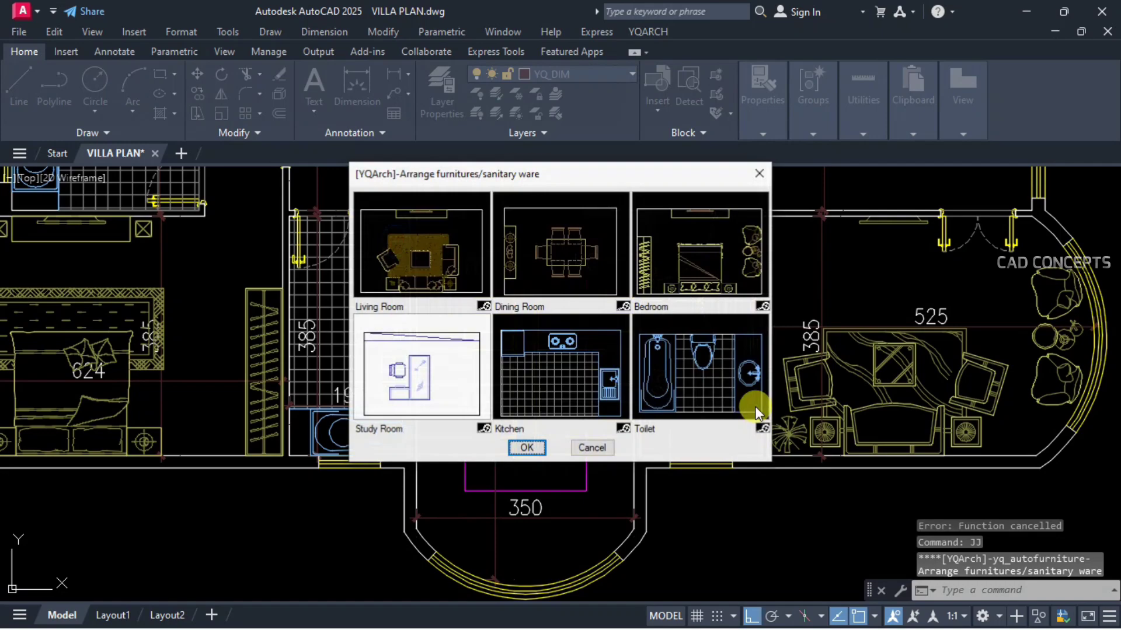
double_click(689, 365)
scroll(698, 416, "up", 2)
left_click(607, 480)
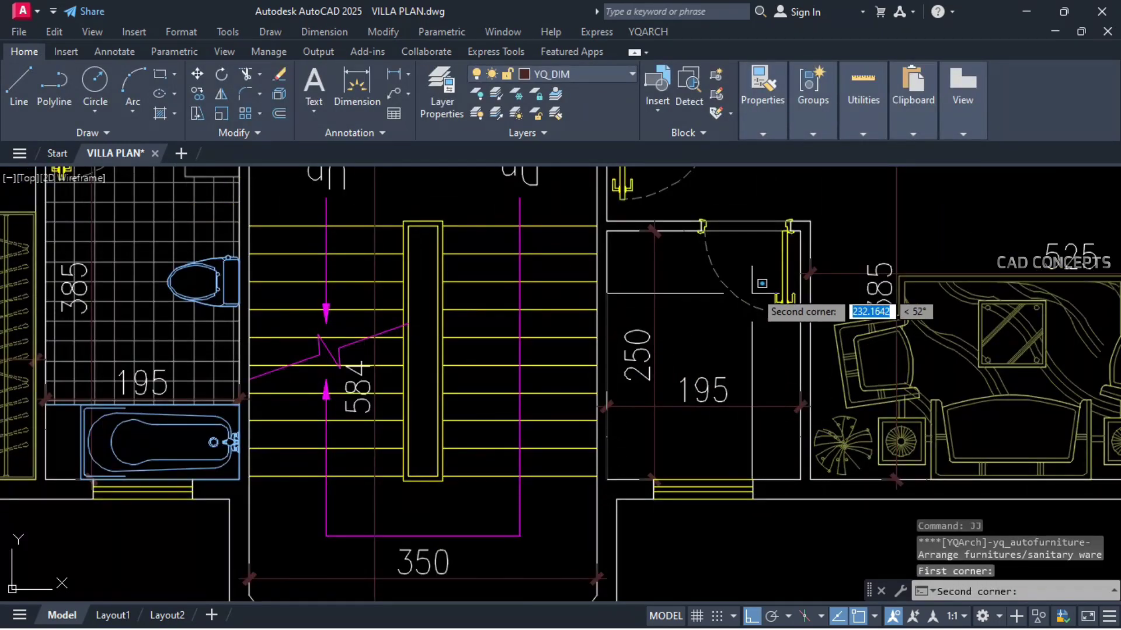
left_click(802, 229)
Step: Place the toilet layout with the bathtub along the window wall, the closestool on the stair-side wall and the sink in the upper-left corner
left_click(718, 360)
left_click(707, 379)
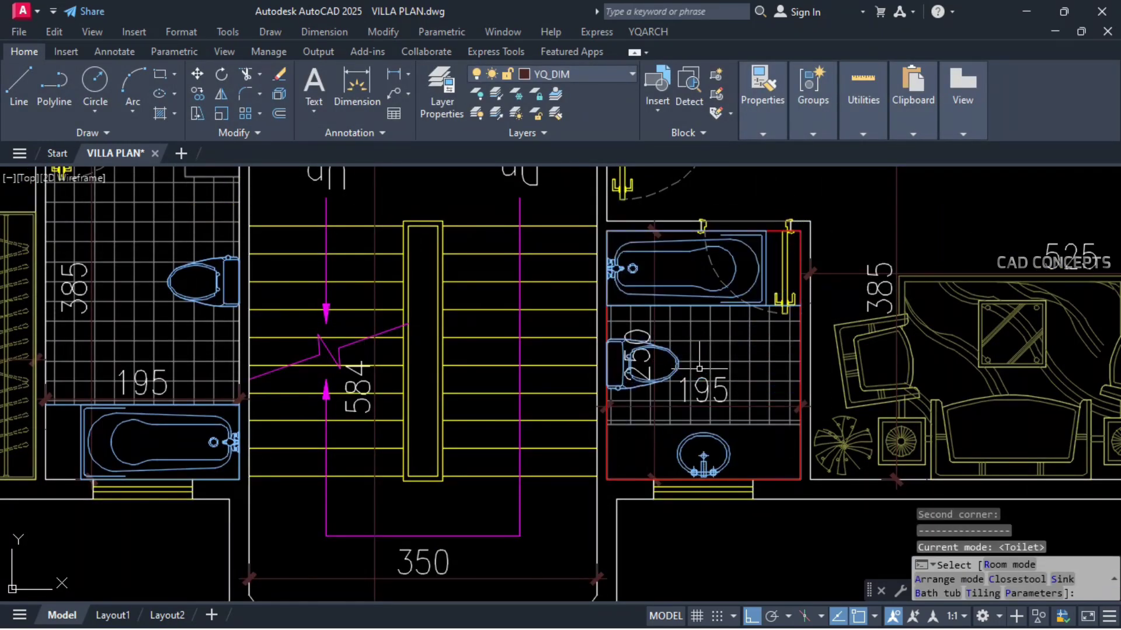
left_click(693, 402)
left_click(671, 403)
Step: Copy the two armchairs and round table from the living room's curved wall into the 425 by 390 room, with ortho off
type("co")
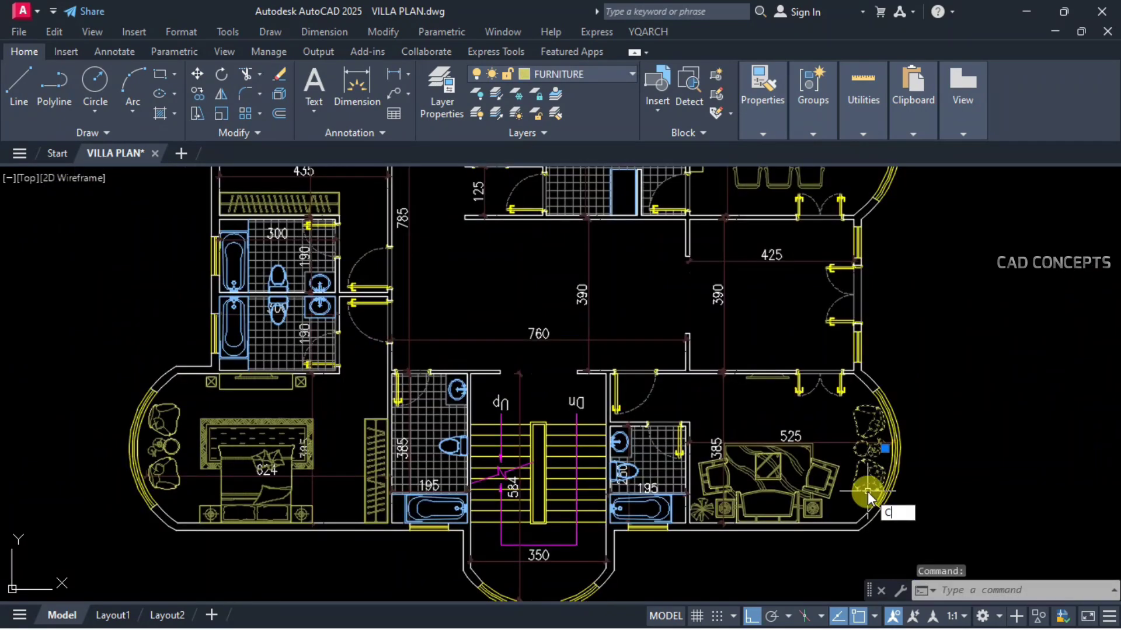
key("Return")
left_click(862, 469)
key("F8")
scroll(745, 325, "up", 2)
scroll(744, 325, "up", 3)
key("Escape")
Step: Rotate the copied armchair set so it lines up along the lower wall of the 425 by 390 room
left_click(821, 333)
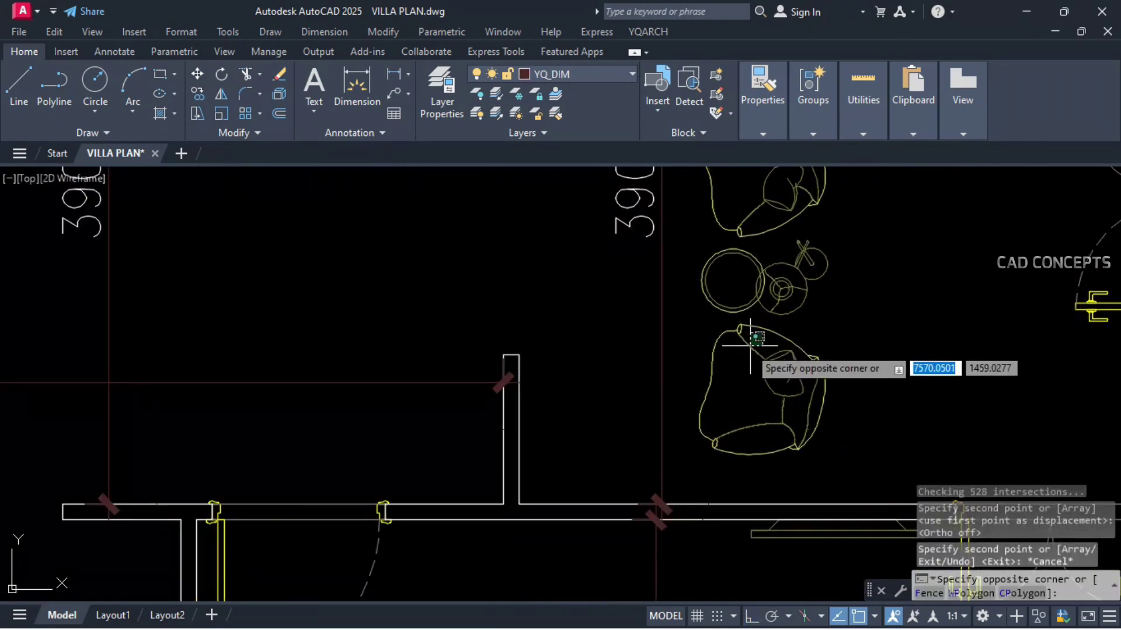
left_click(743, 355)
type("ro")
key("Return")
left_click(749, 349)
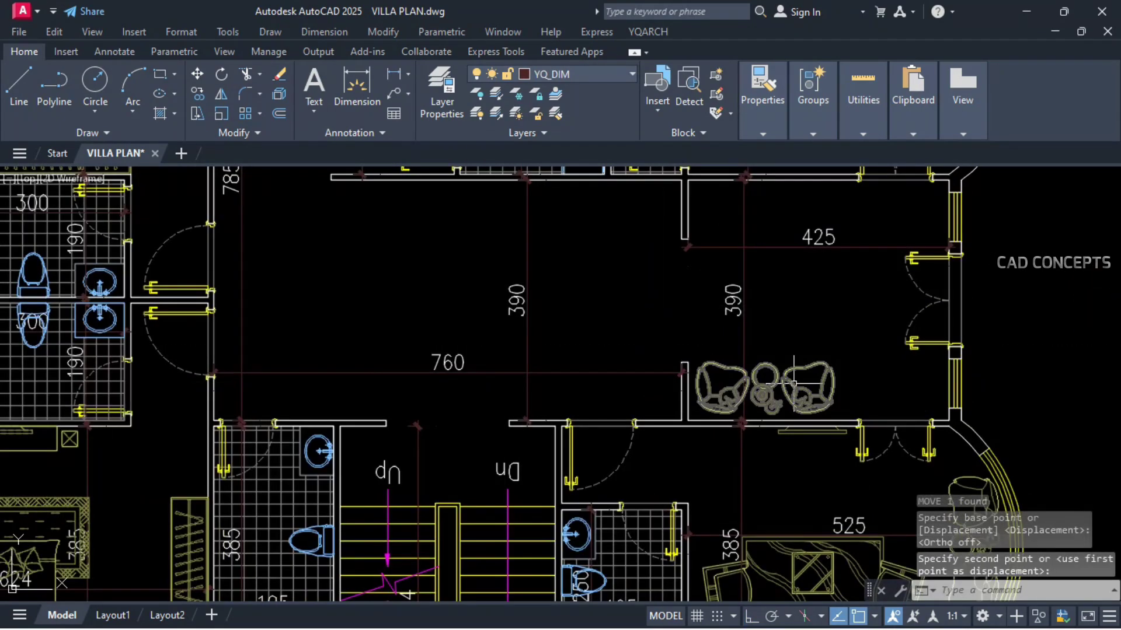
Step: Move the armchair set slightly down towards the lower wall and mirror it to the upper wall of the 425 by 390 room
left_click(818, 362)
type("m")
key("Return")
scroll(820, 360, "up", 2)
left_click(844, 297)
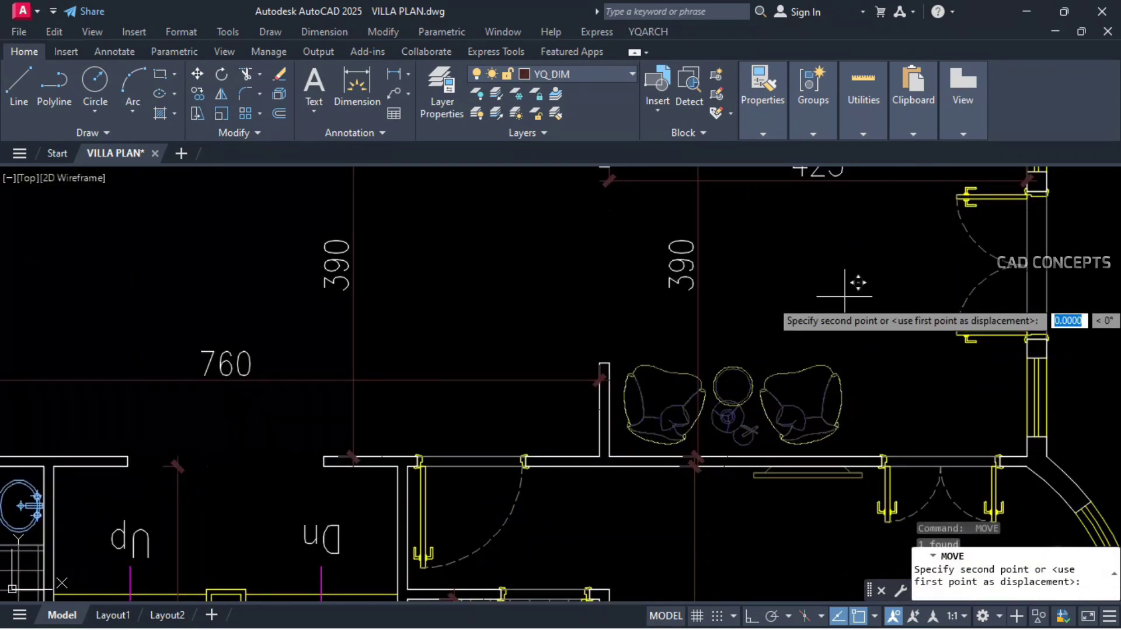
left_click(845, 306)
scroll(813, 400, "down", 2)
left_click(795, 428)
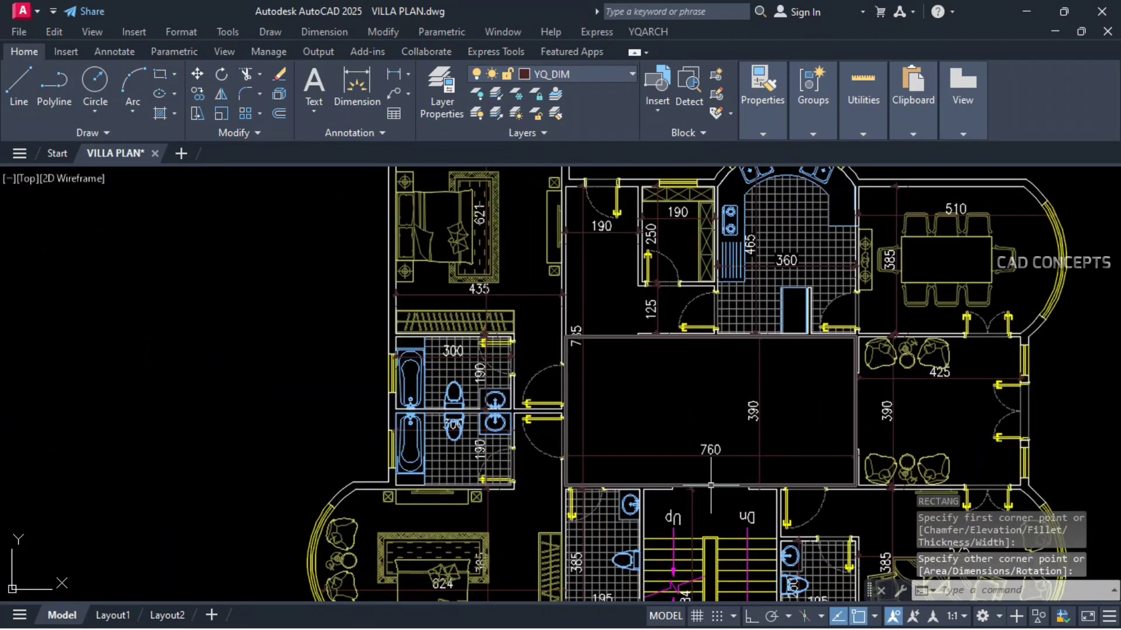
Step: Offset the rectangle around the 760 by 390 hall 100 inward and erase the original outer rectangle
key("Escape")
type("o")
key("Return")
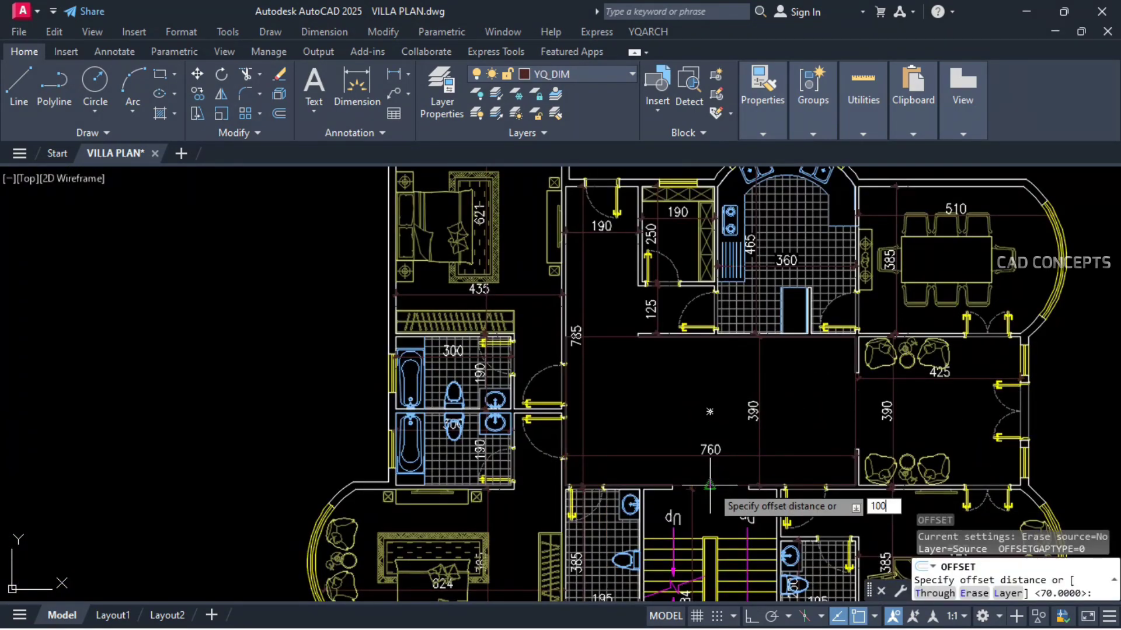
type("100")
key("Return")
left_click(710, 485)
left_click(710, 420)
key("Escape")
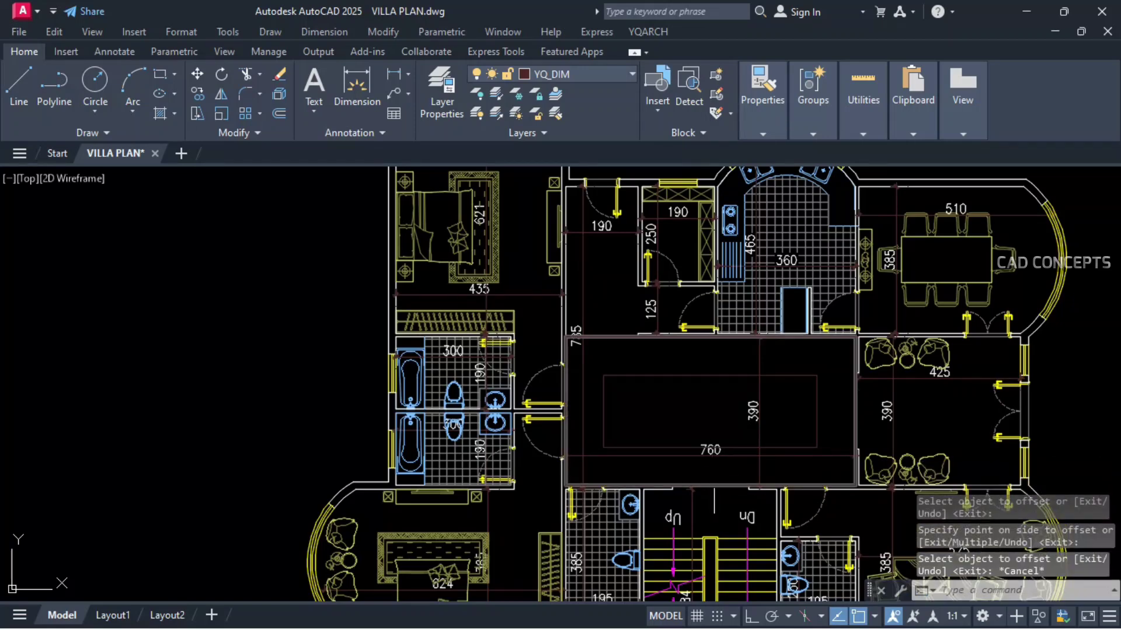
left_click(710, 485)
type("e")
key("Return")
Step: Move the hall's 760 dimension straight down, clear of the inner rectangle
scroll(731, 493, "up", 2)
left_click(771, 435)
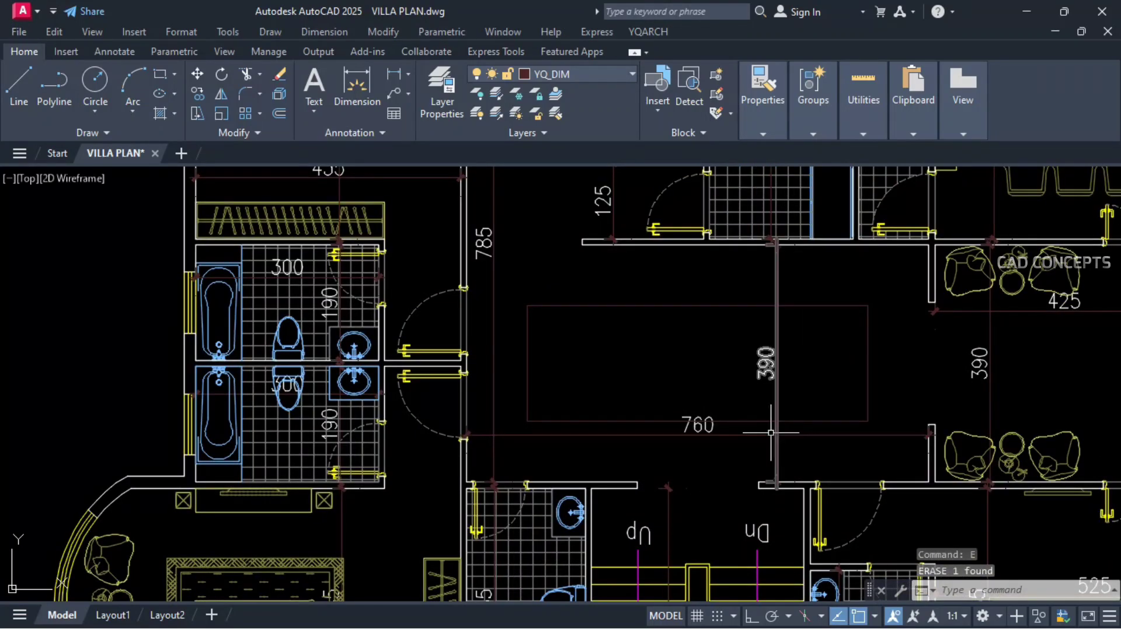
type("m")
key("Return")
left_click(903, 373)
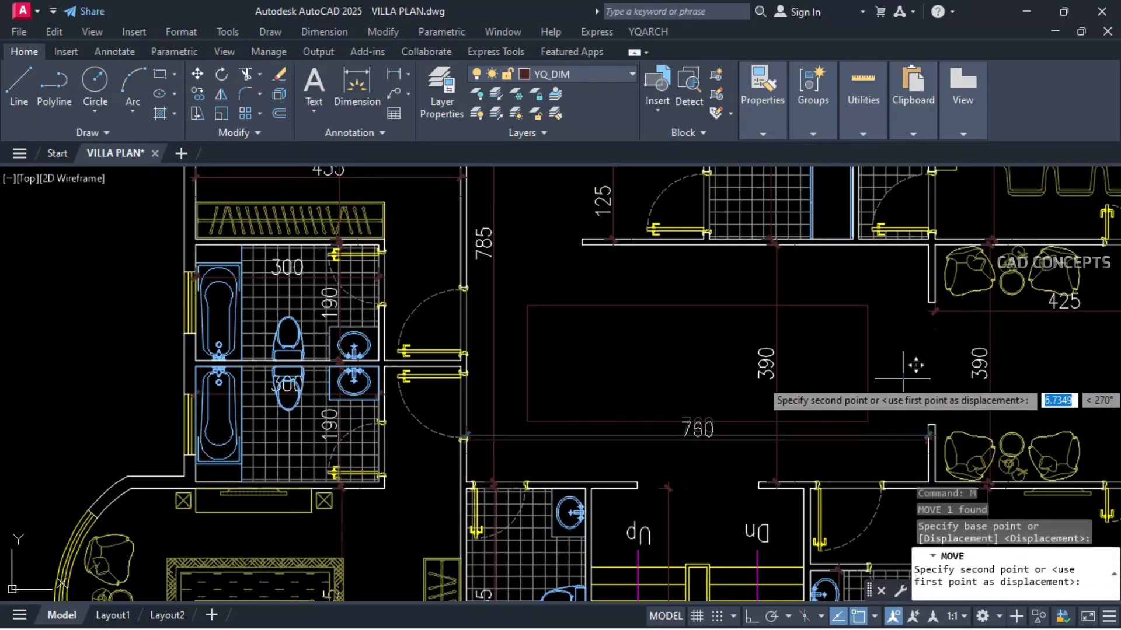
left_click(903, 390)
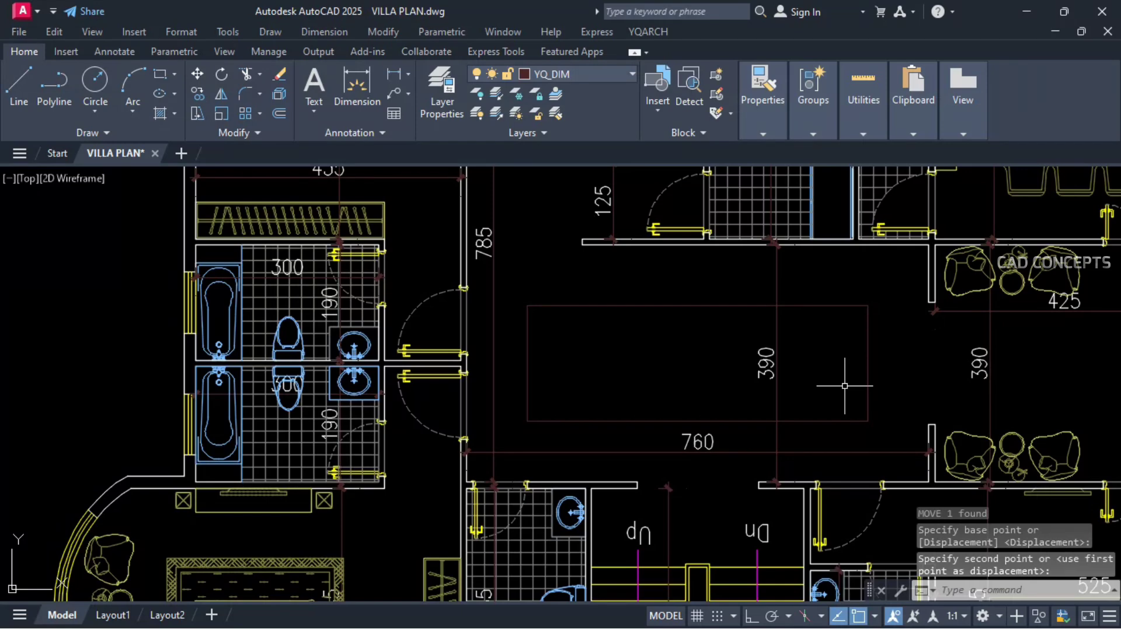
type("o")
key("Return")
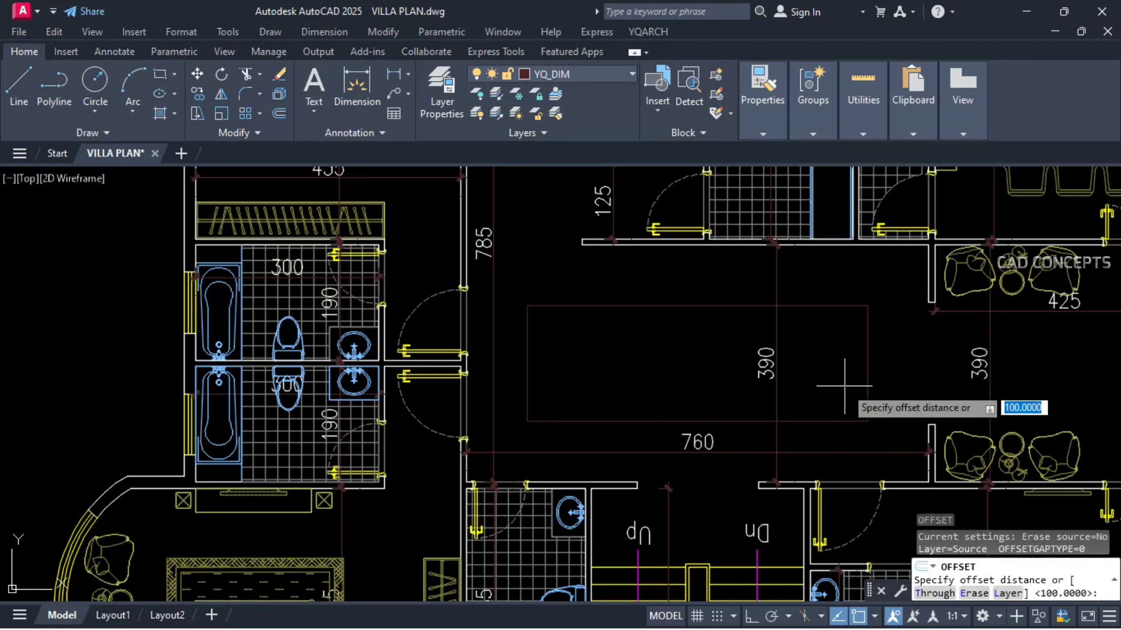
type("f")
key("Return")
key("Escape")
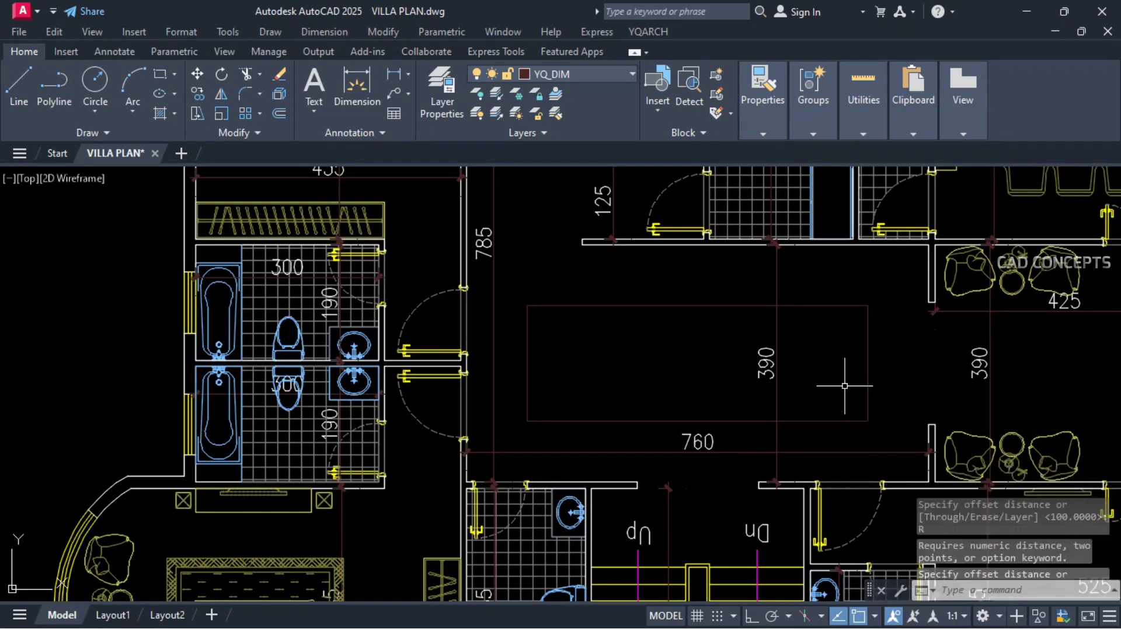
Step: Round the corners of the hall's inner rectangle with Fillet, using the Radius option
type("f")
key("Return")
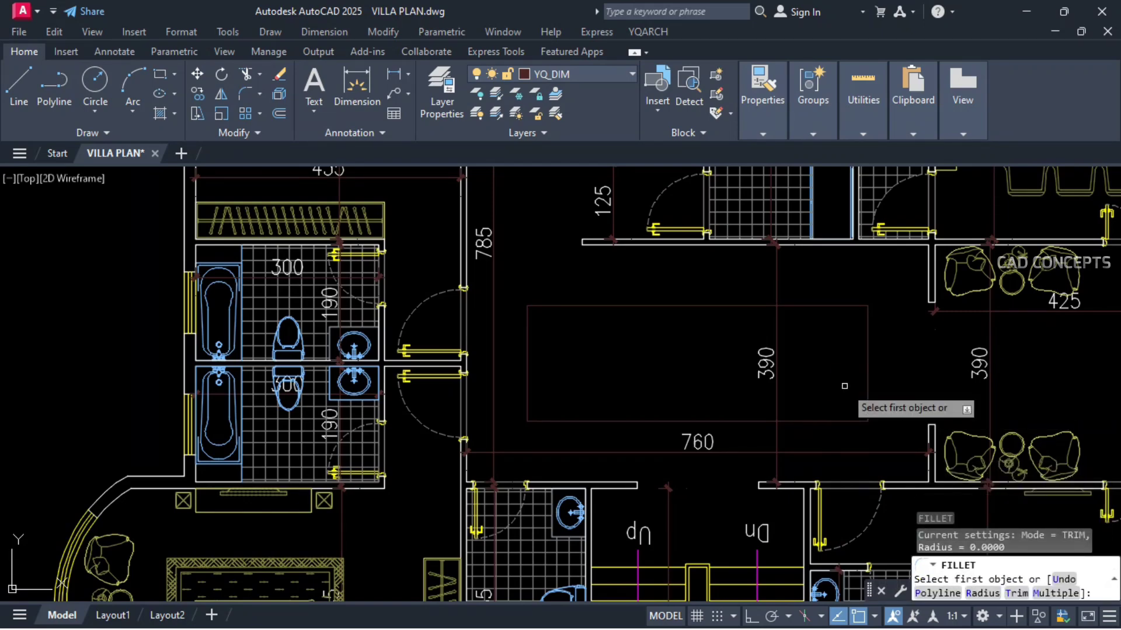
type("r")
key("Return")
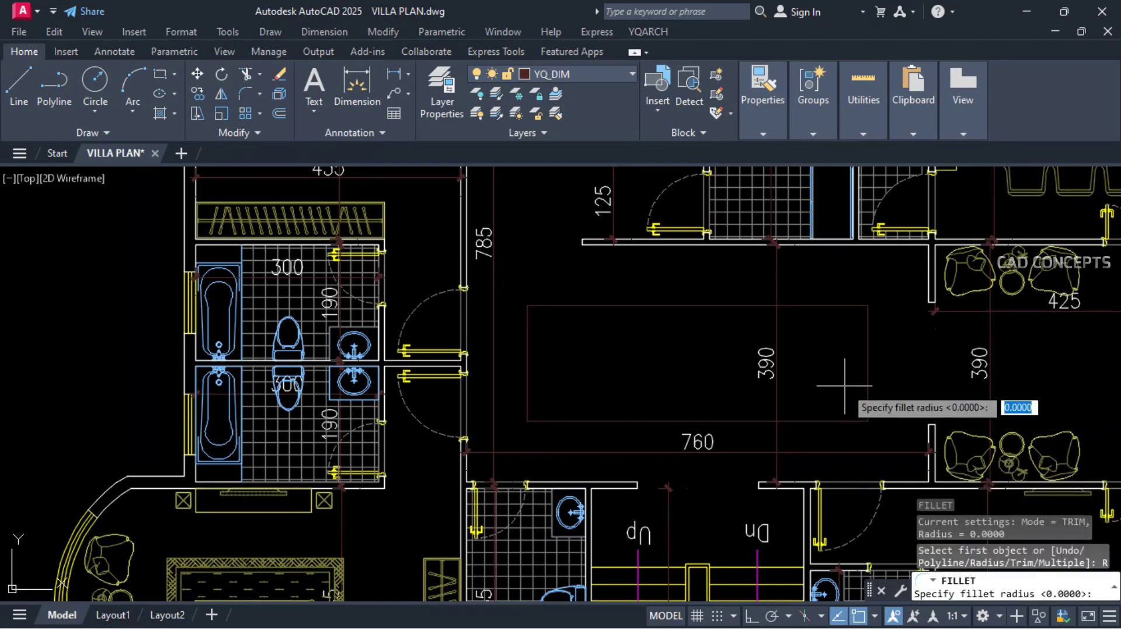
key("Return")
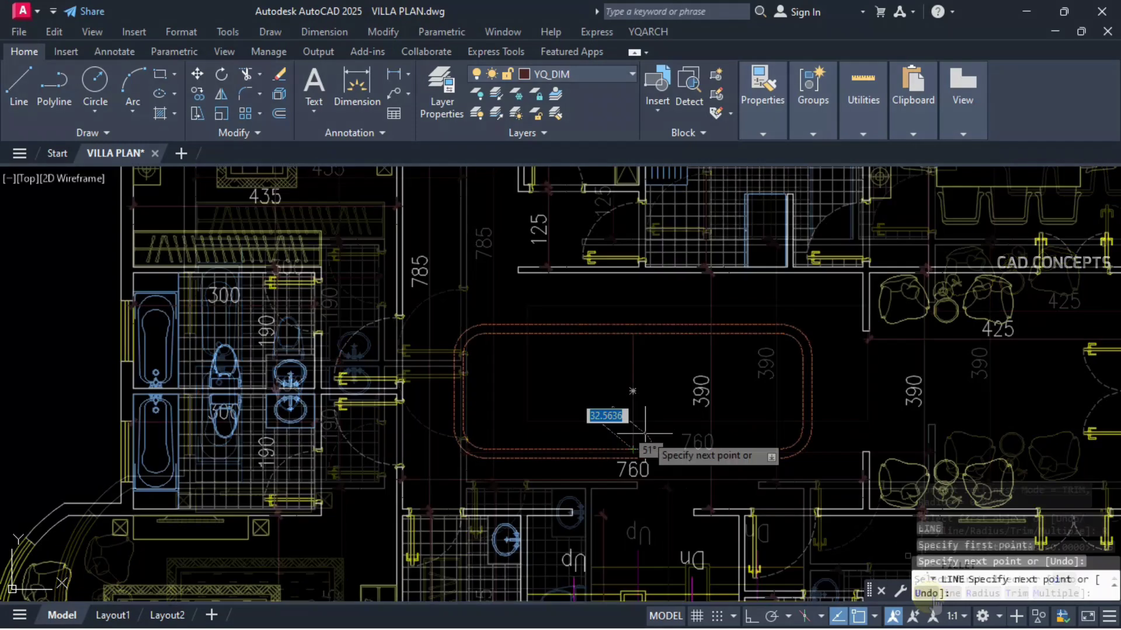
Step: Draw a circle of radius 75 centred on the helper line's midpoint inside the rounded rectangle, and erase the helper line
key("Return")
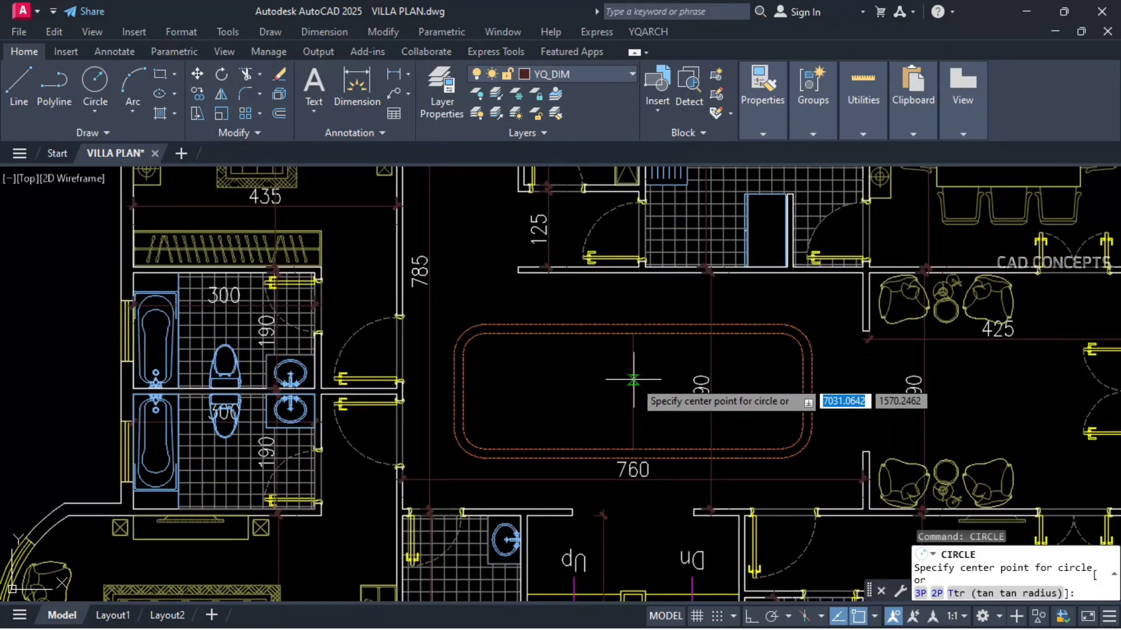
left_click(633, 350)
type("75")
key("Return")
left_click(631, 364)
type("e")
key("Return")
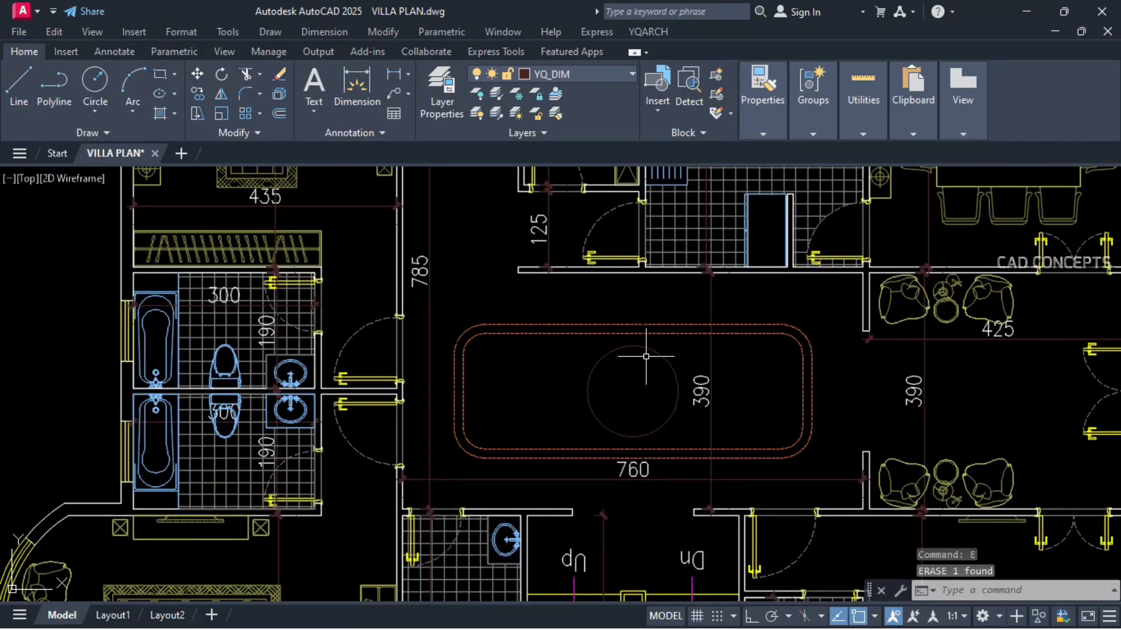
Step: Offset the circle a small distance outward to form a double ring
key("Return")
scroll(655, 352, "up", 4)
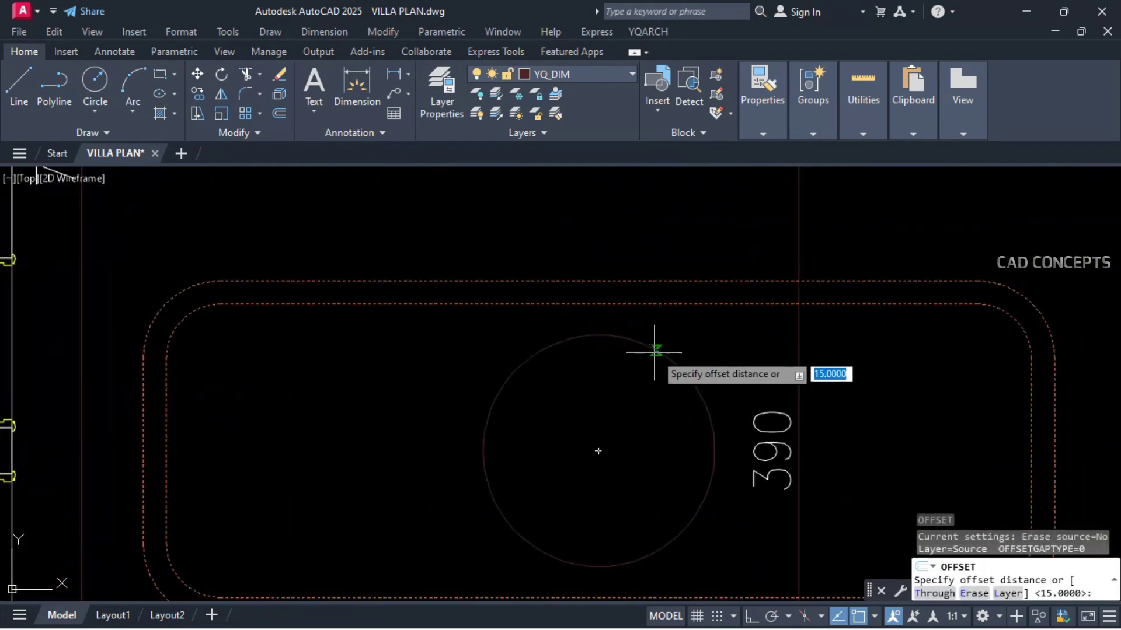
key("Return")
left_click(655, 349)
left_click(672, 350)
key("Escape")
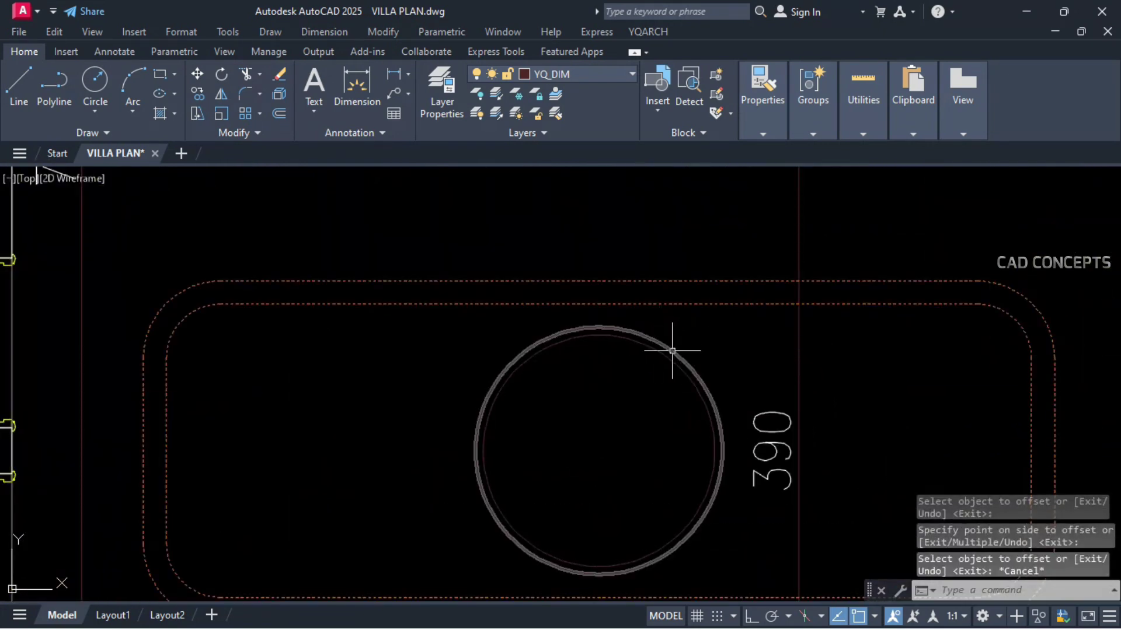
Step: Match the properties of the dashed rounded rectangle to both circles
left_click(748, 306)
key("Escape")
key("Escape")
left_click(677, 304)
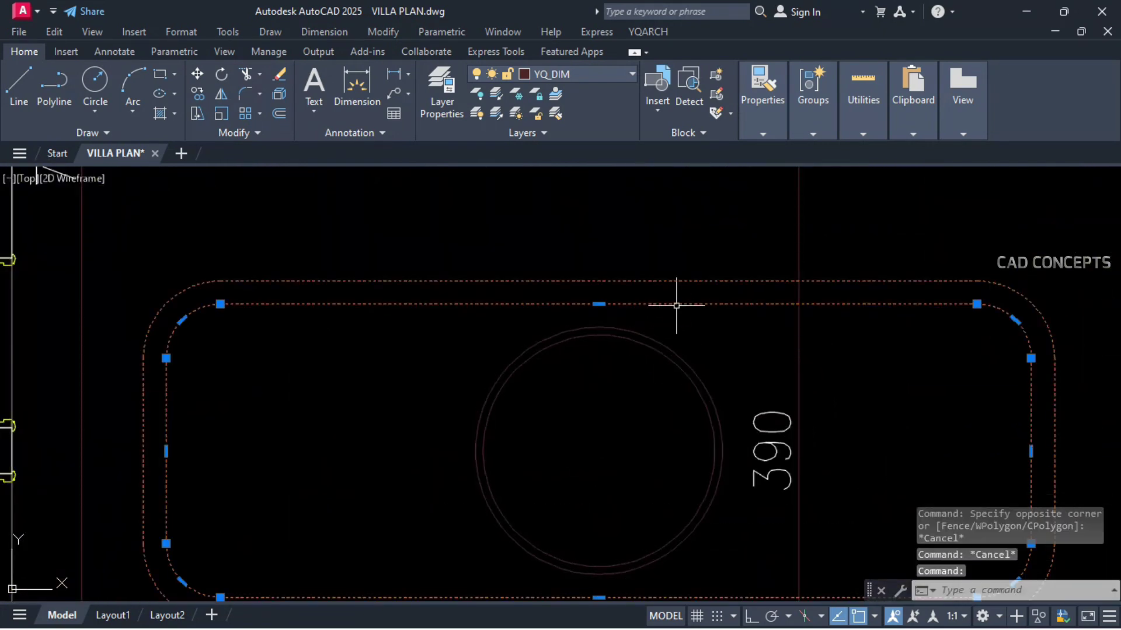
left_click(673, 344)
left_click(632, 421)
key("Escape")
key("Escape")
Step: Draw a line from the circles' centre up to the top of the inner circle
type("l")
key("Return")
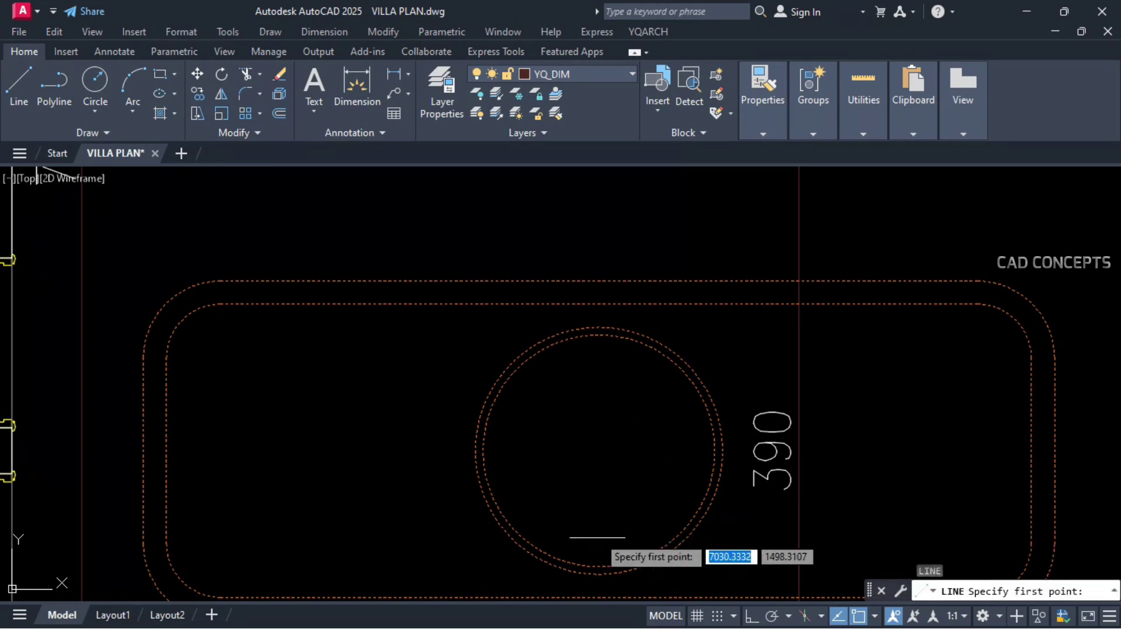
left_click(599, 450)
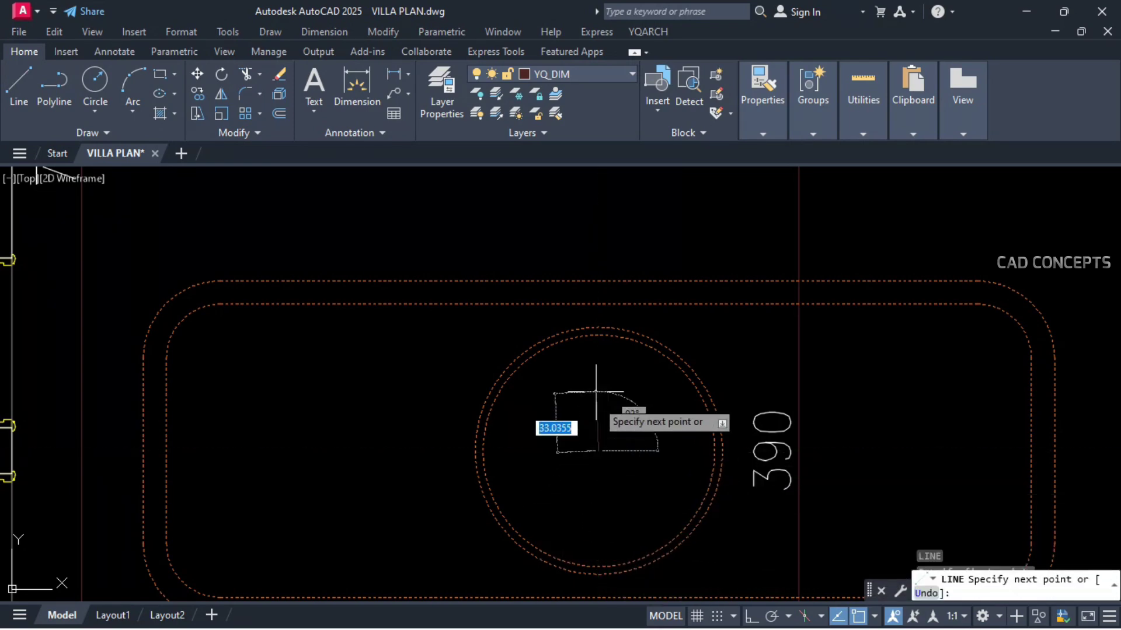
left_click(598, 336)
key("Escape")
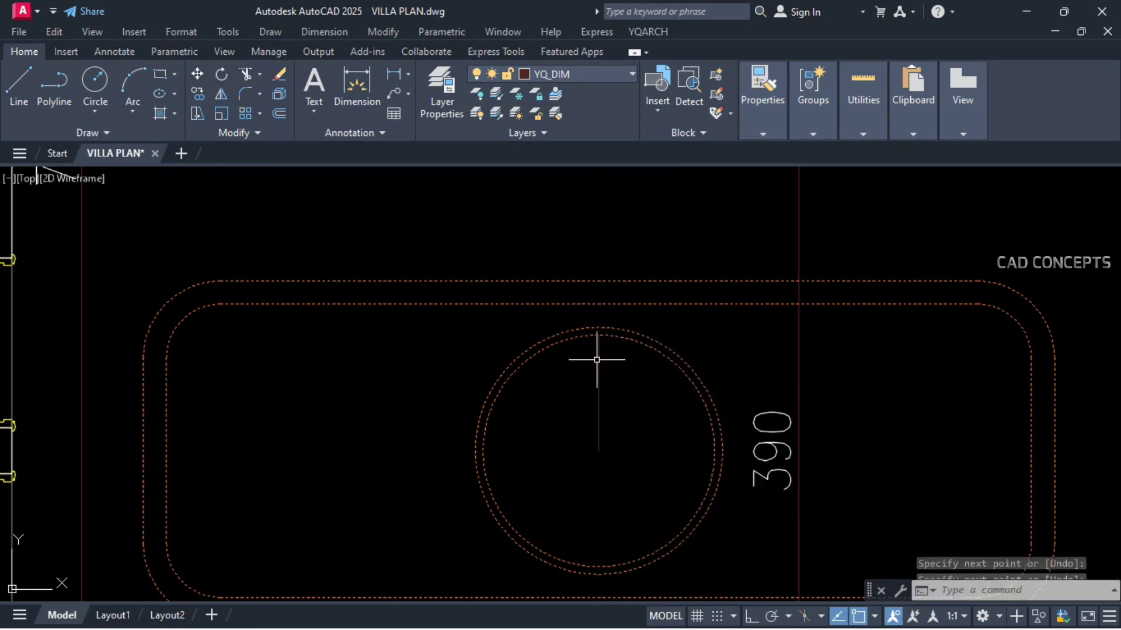
left_click(597, 360)
key("Escape")
Step: Create a polar array of the radial line about the circles' centre with 60 items
left_click(598, 363)
type("a")
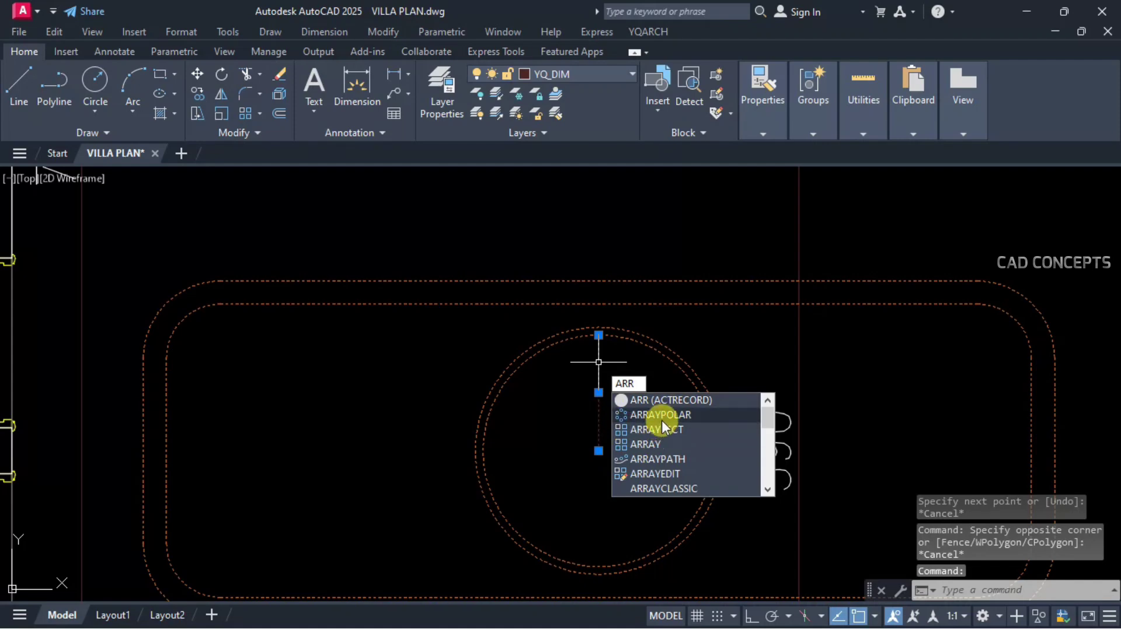
left_click(661, 417)
left_click(598, 451)
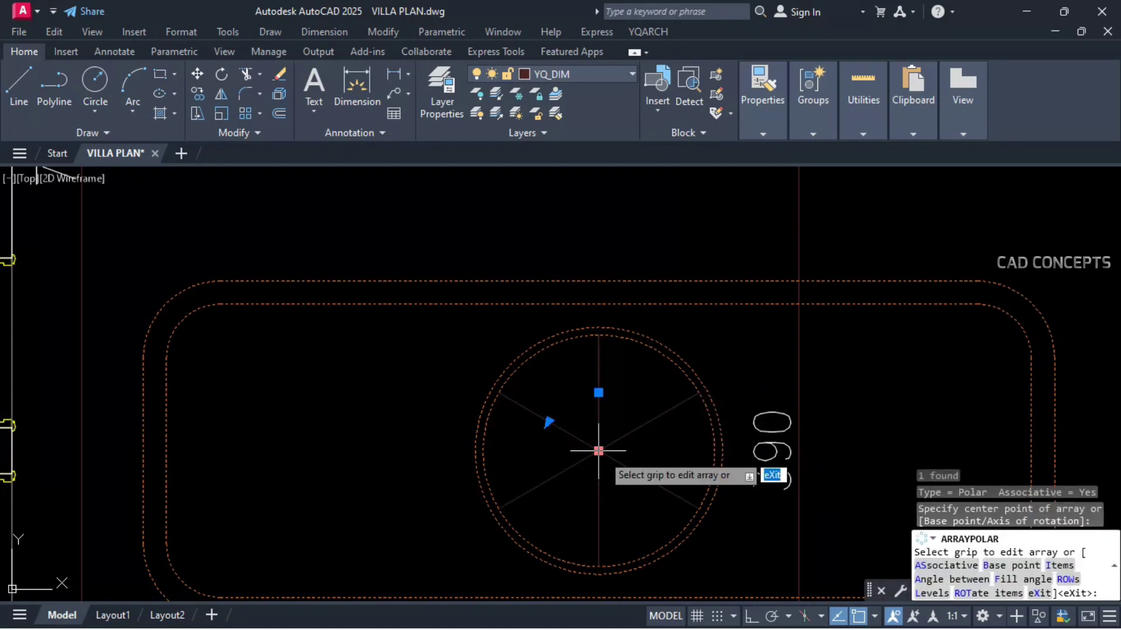
type("i")
key("Return")
type("60")
key("Return")
key("Return")
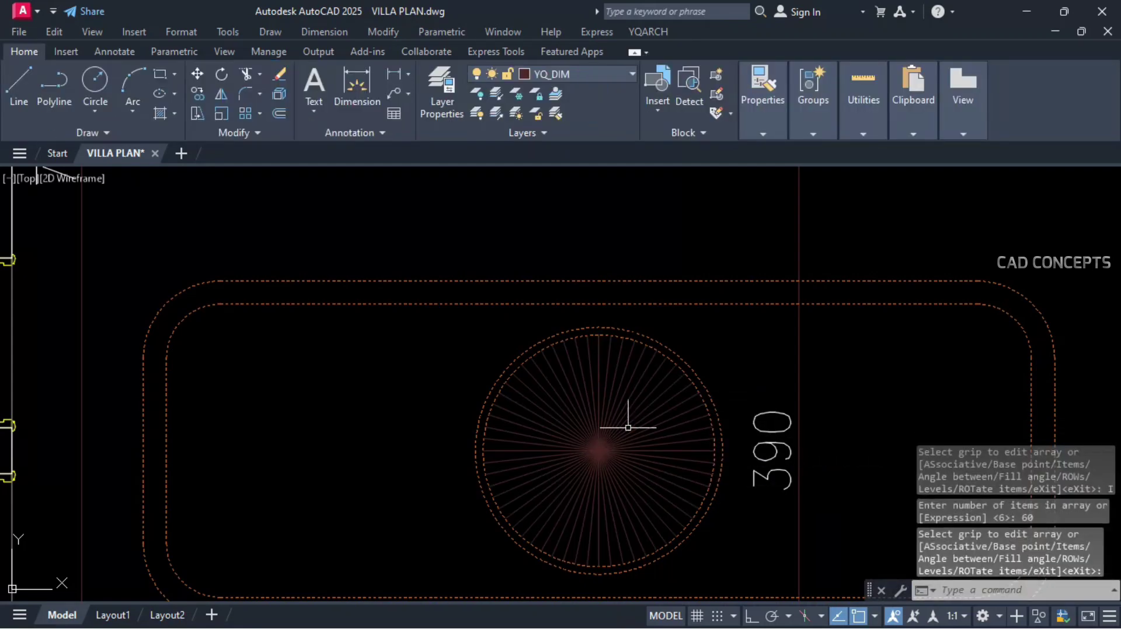
Step: Copy the double circle with its radial lines horizontally to the left half of the rounded rectangle, with ortho on
scroll(692, 367, "down", 4)
left_click(707, 359)
left_click(590, 428)
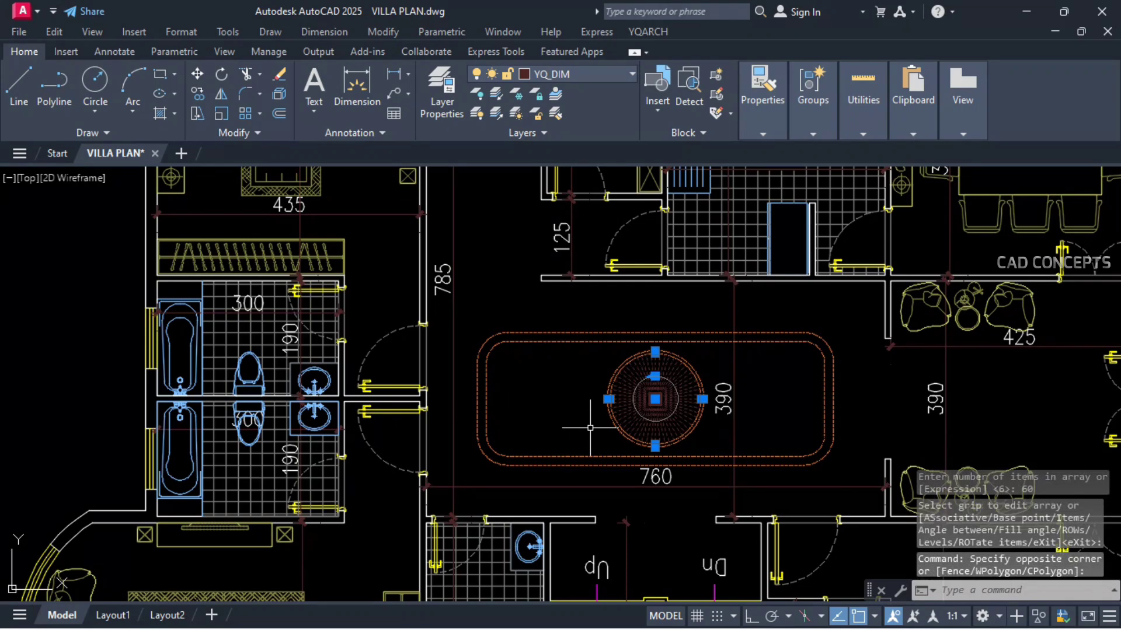
key("Return")
left_click(655, 399)
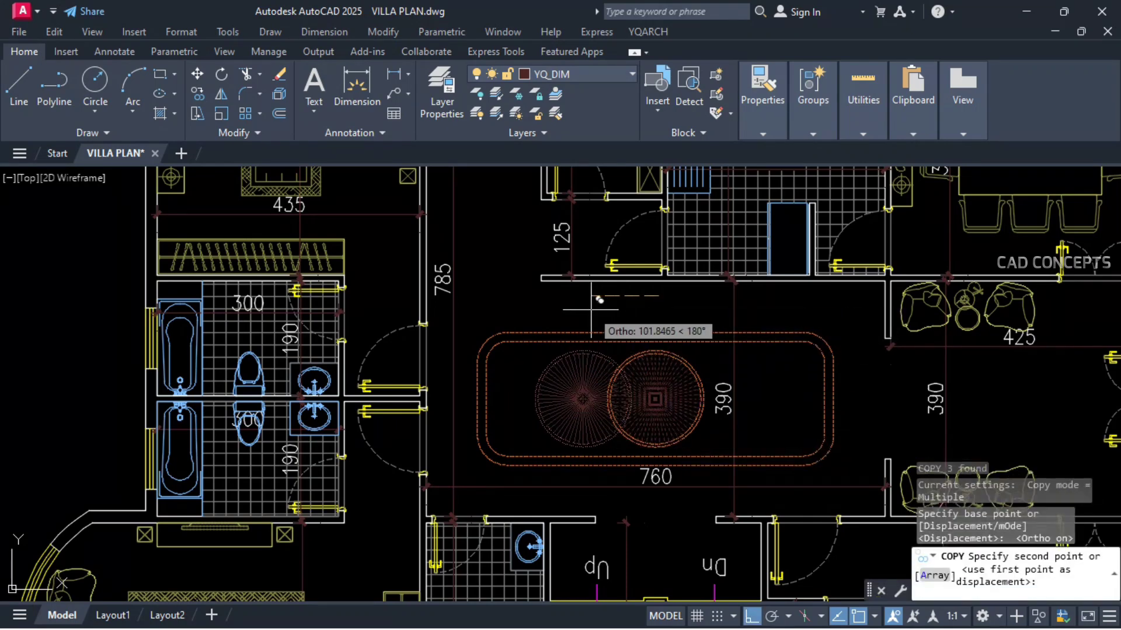
left_click(571, 321)
key("Escape")
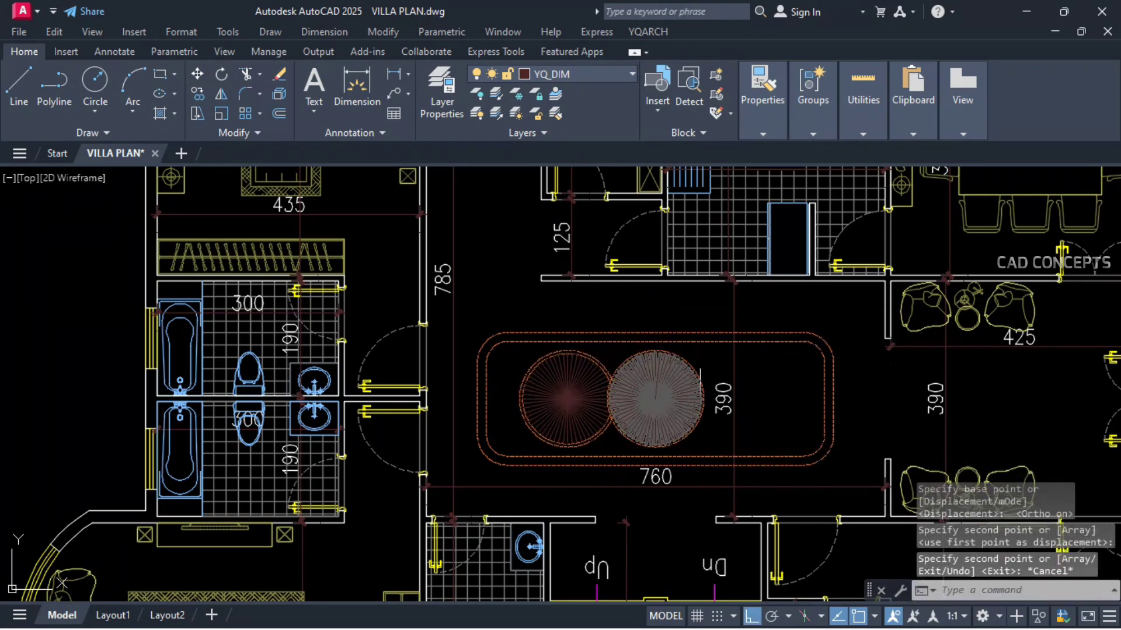
Step: Remove the middle circle pattern and mirror the left one about the rounded rectangle's vertical centre line
left_click(705, 366)
left_click(667, 385)
type("mi")
key("Return")
left_click(655, 352)
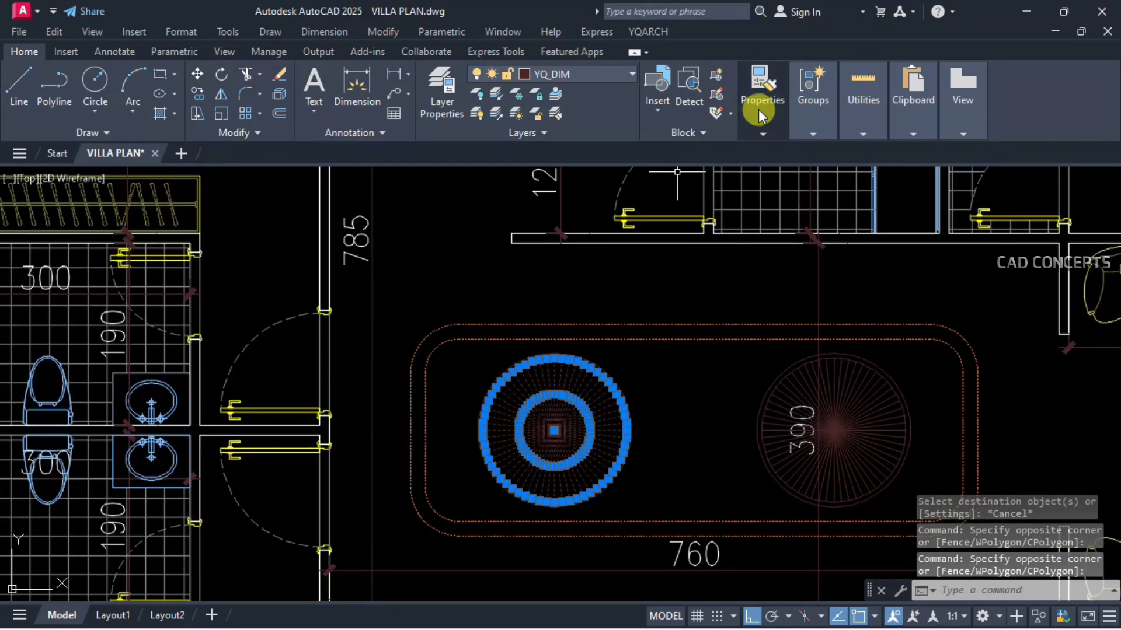
Step: Change the colour of the left circle's radial lines to grey
left_click(759, 114)
left_click(823, 152)
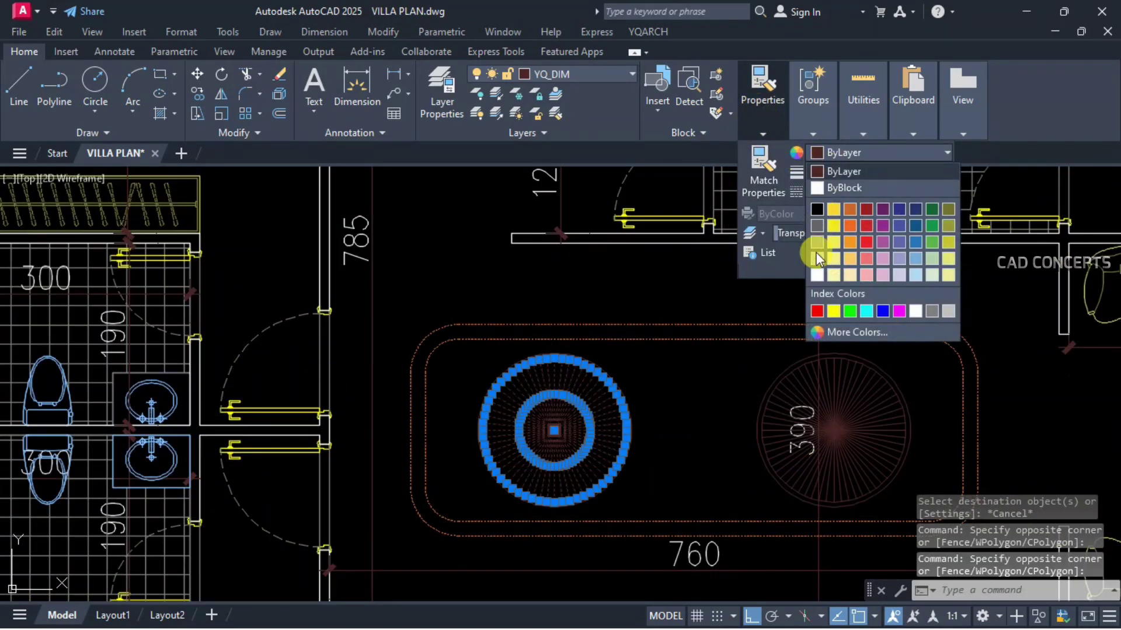
left_click(817, 245)
key("Escape")
Step: Match the right circle's radial lines to the grey properties of the left circle's radial lines
left_click(588, 421)
type("ma")
key("Return")
middle_click_drag(695, 402, 641, 371)
left_click(641, 371)
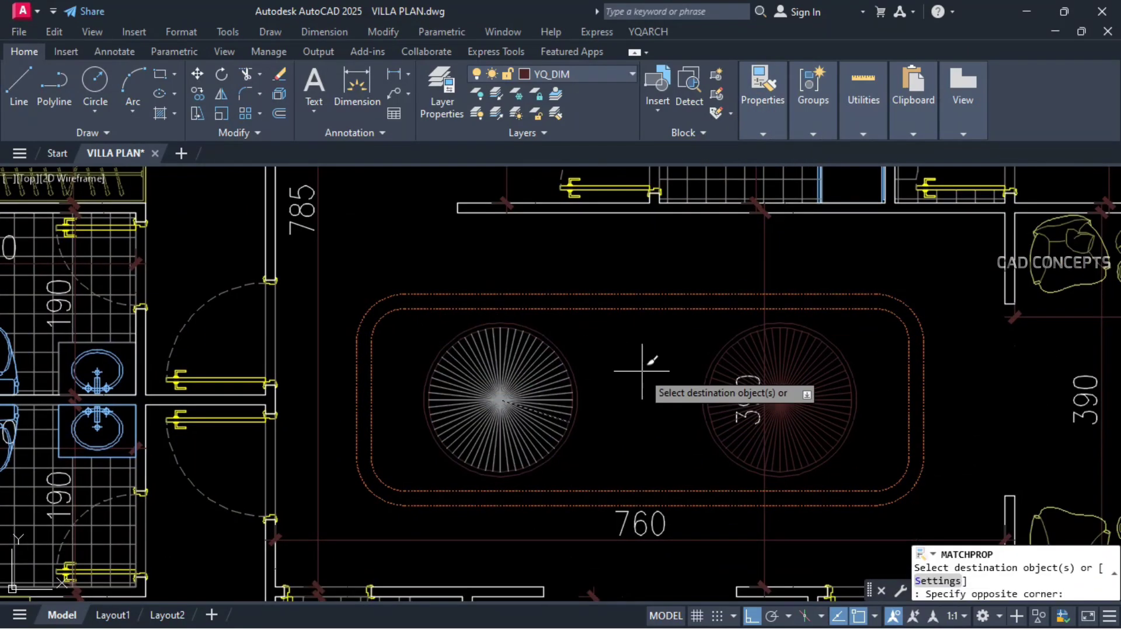
left_click(846, 477)
left_click(851, 472)
left_click(670, 435)
left_click(665, 426)
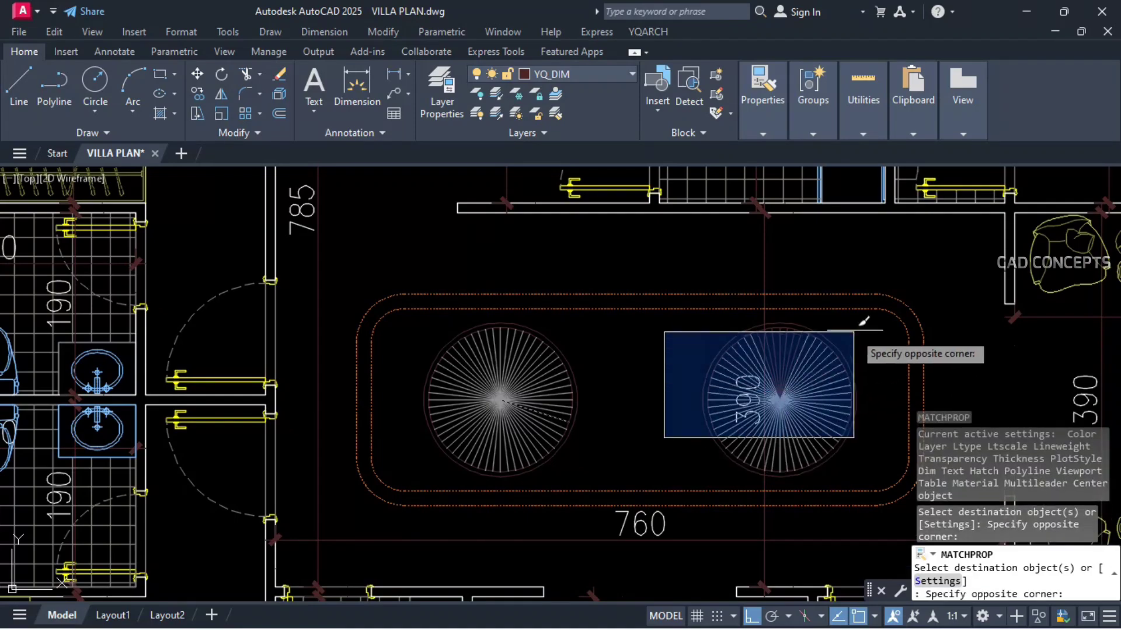
left_click(863, 320)
key("Escape")
Step: Set the linetype scale to about 0.7 for the central hall's dashed rounded rectangles with the YQArch command XX
scroll(708, 432, "down", 6)
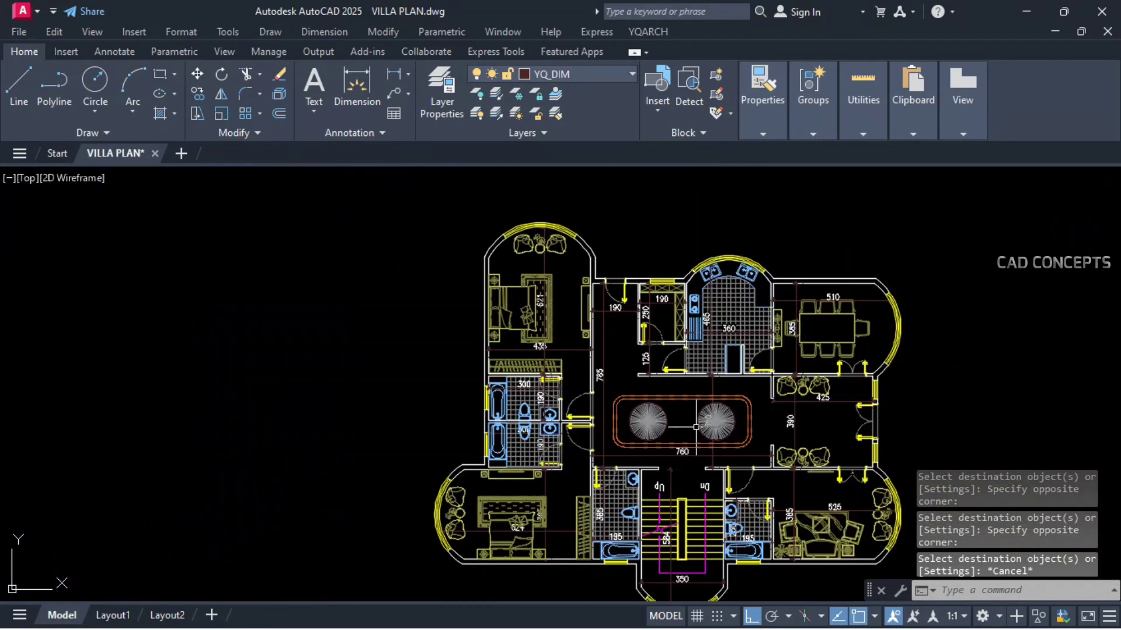
middle_click_drag(796, 403, 773, 363)
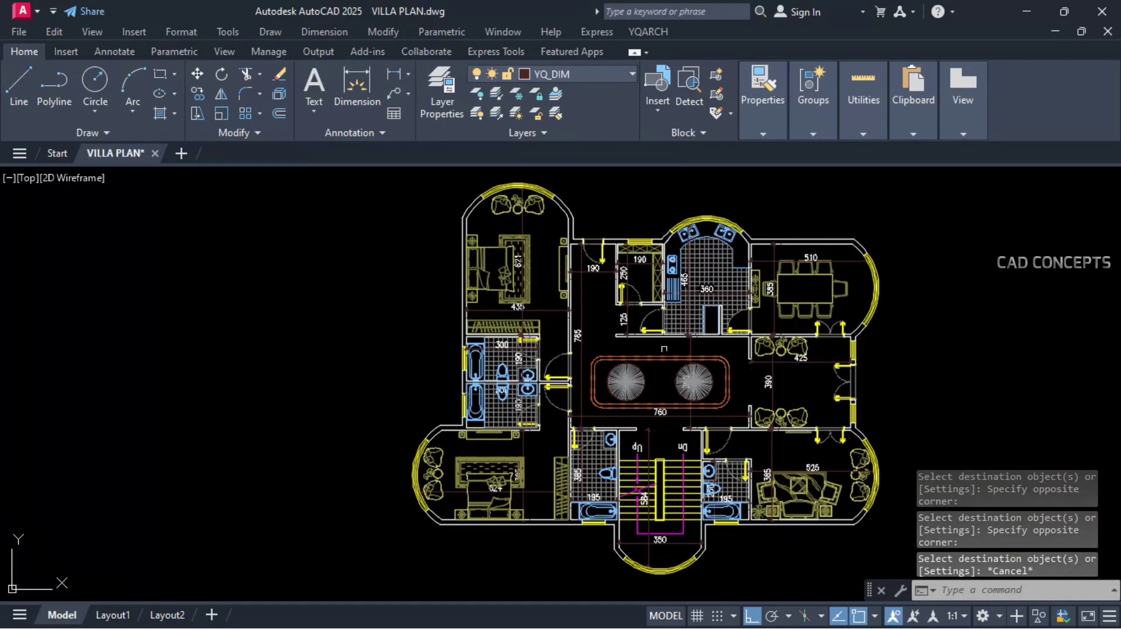
left_click(661, 358)
type("XX")
key("Return")
scroll(655, 368, "up", 4)
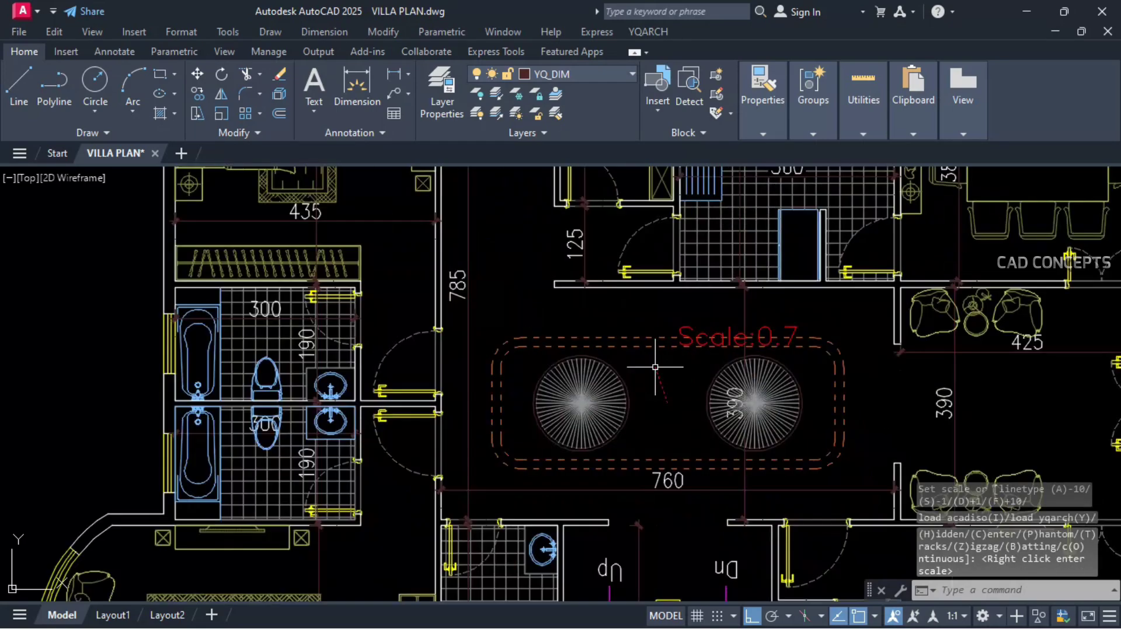
left_click(658, 383)
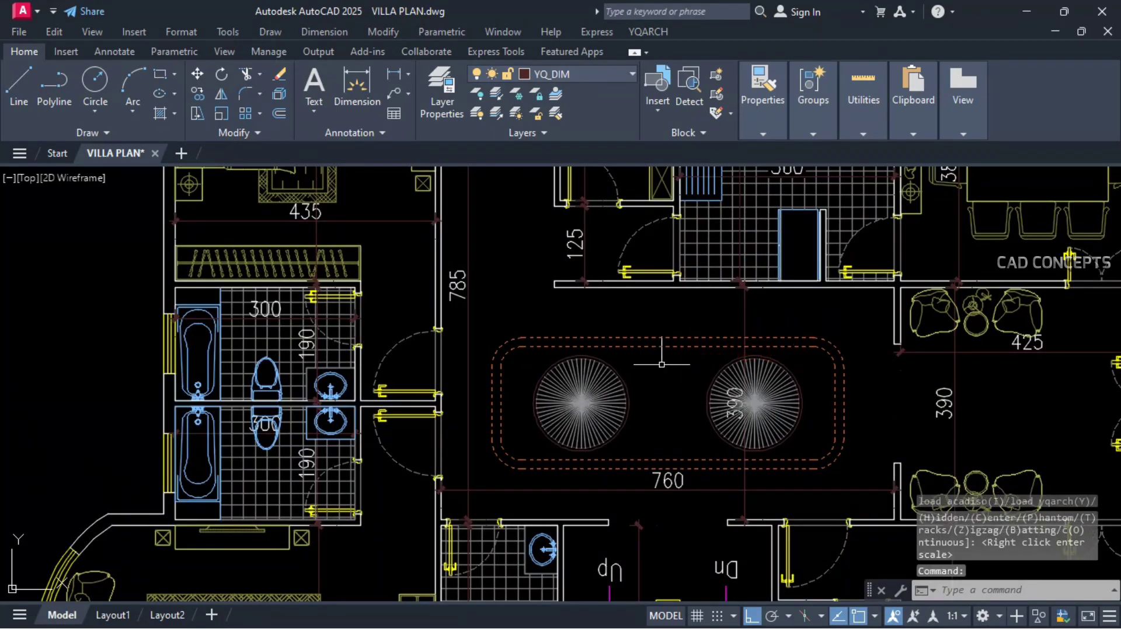
Step: Fill the walls of the whole floor plan with solid hatch using the YQArch command WWF
scroll(617, 359, "down", 4)
type("WWF")
key("Return")
left_click(313, 581)
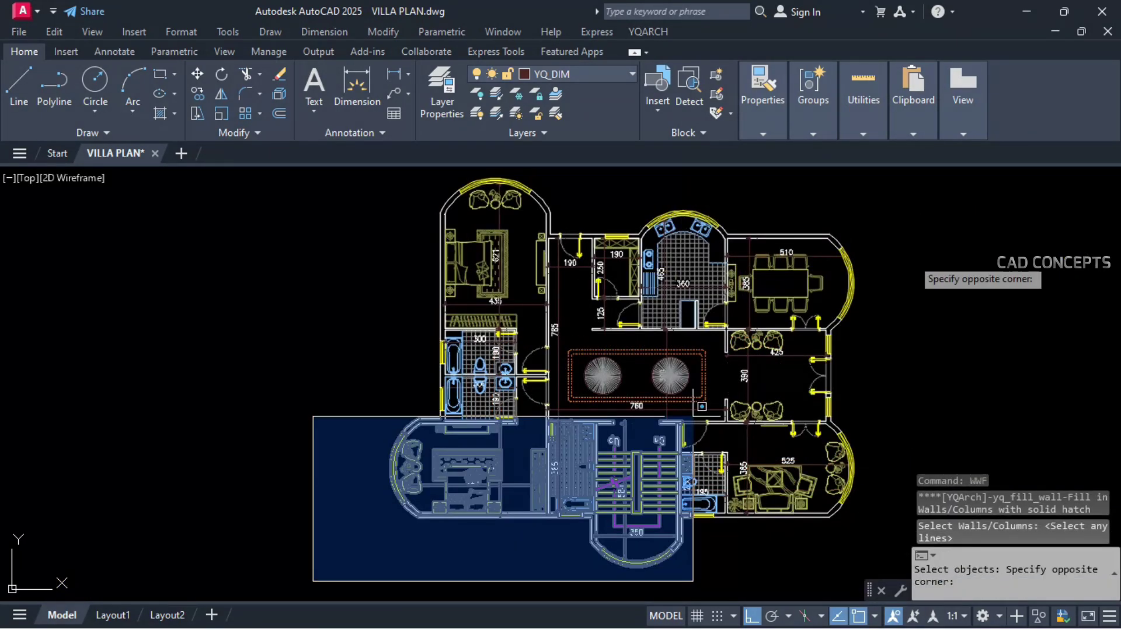
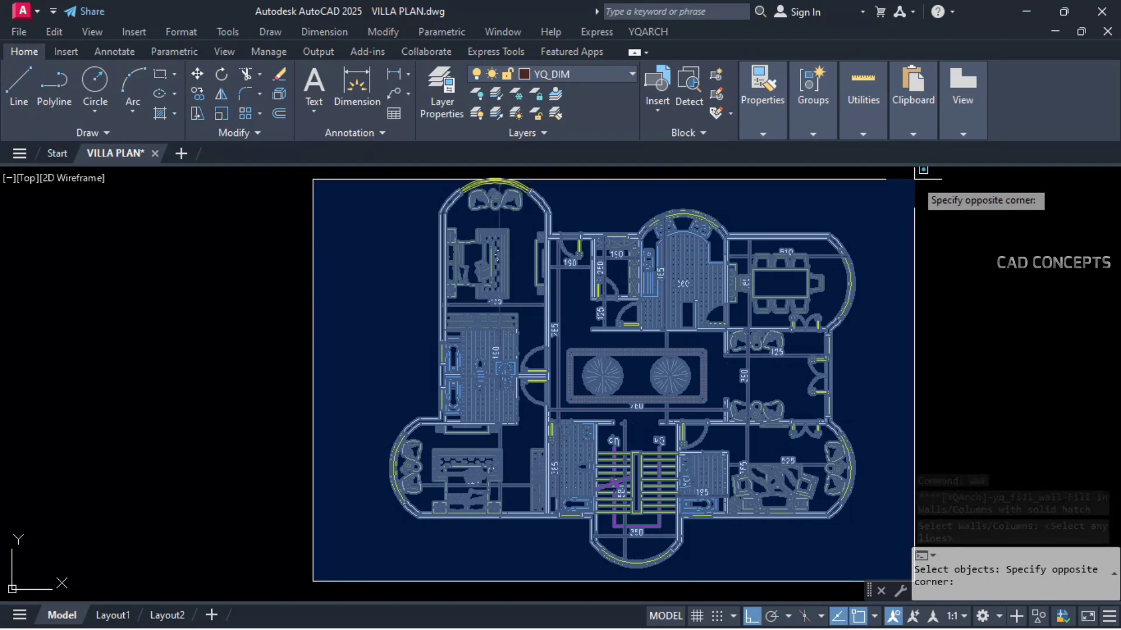
left_click(915, 173)
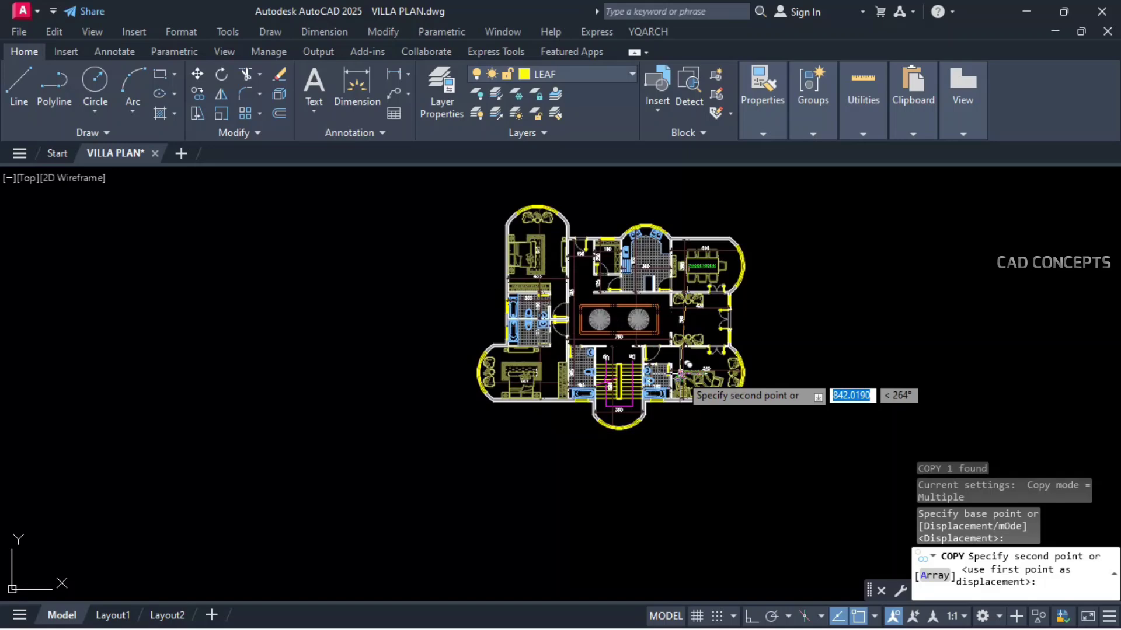
Step: Copy the DINING ROOM label into the room with the sofa set and change the copy's text to HALL
scroll(680, 368, "up", 5)
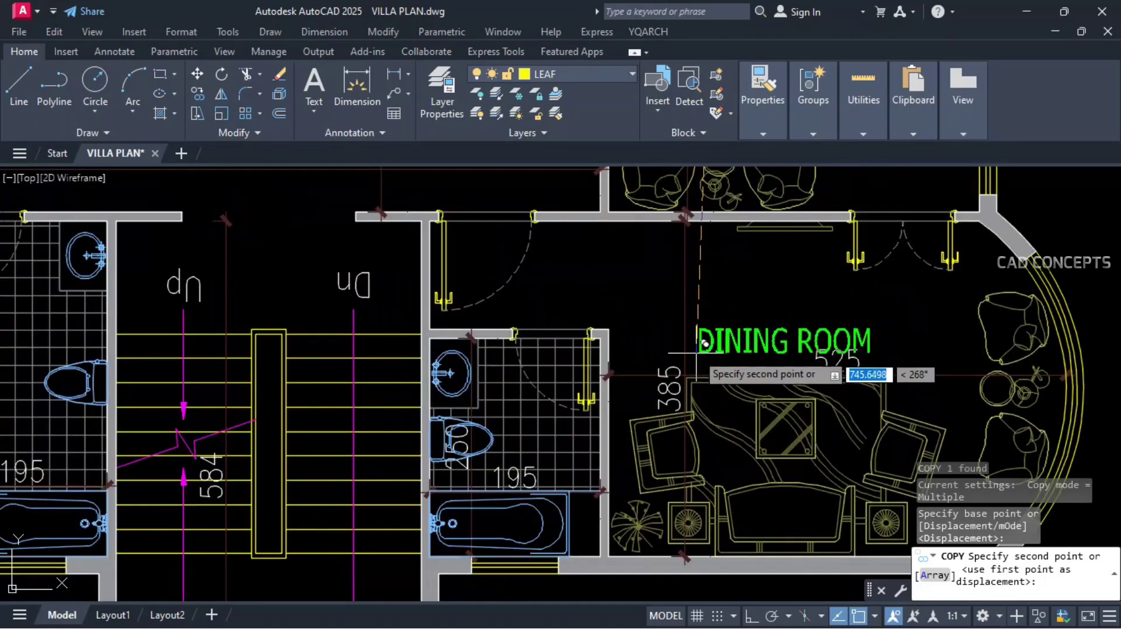
key("Escape")
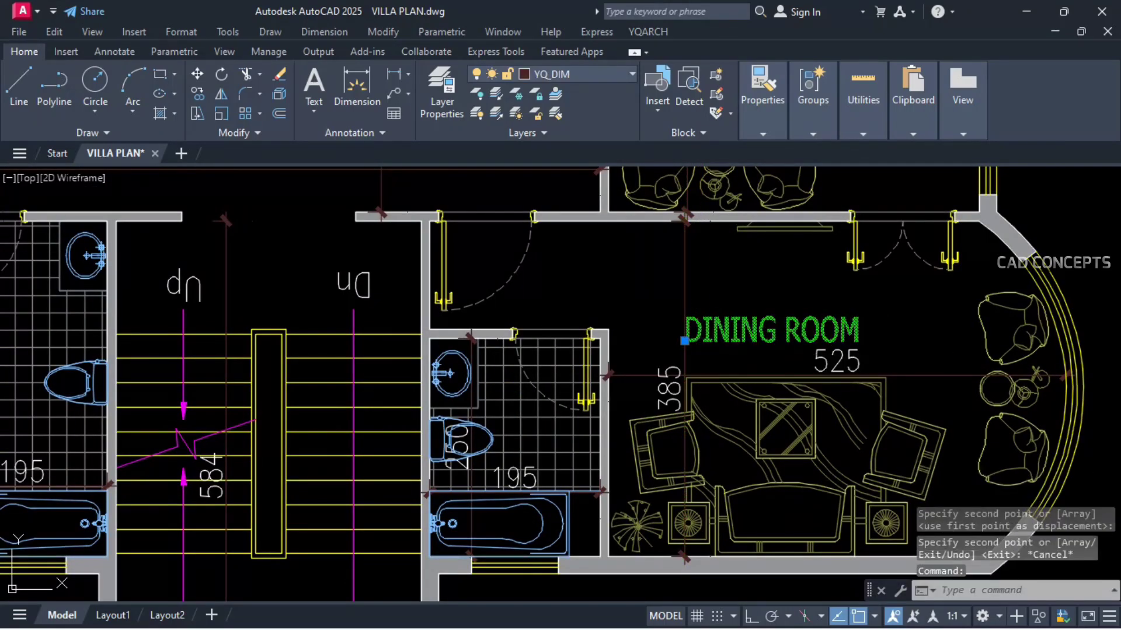
double_click(714, 339)
type("HALL")
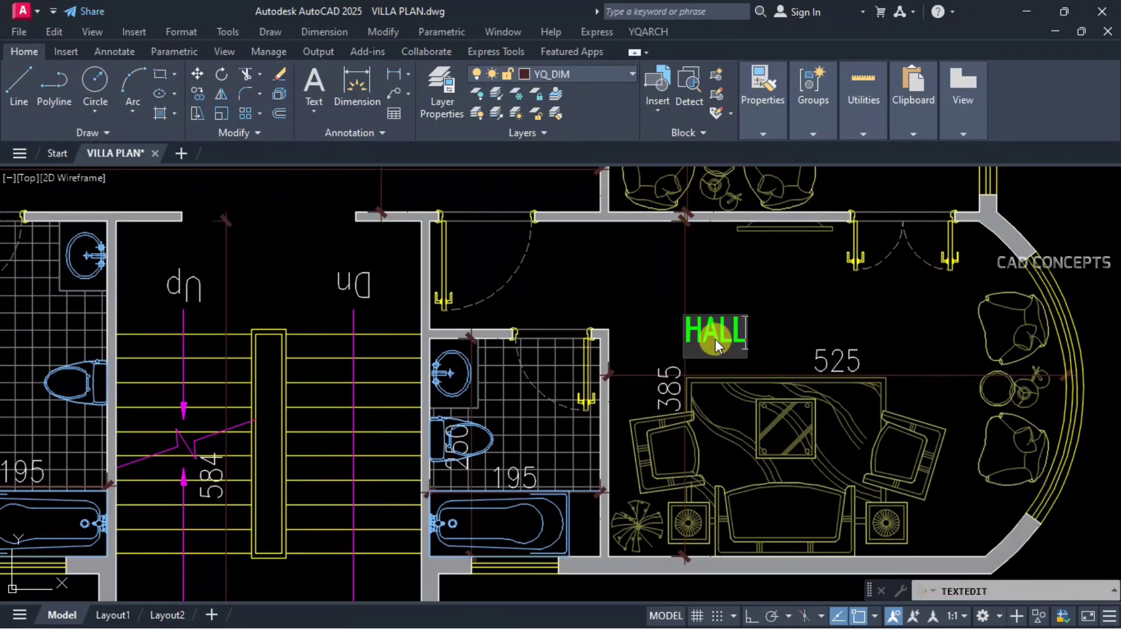
key("Return")
key("Escape")
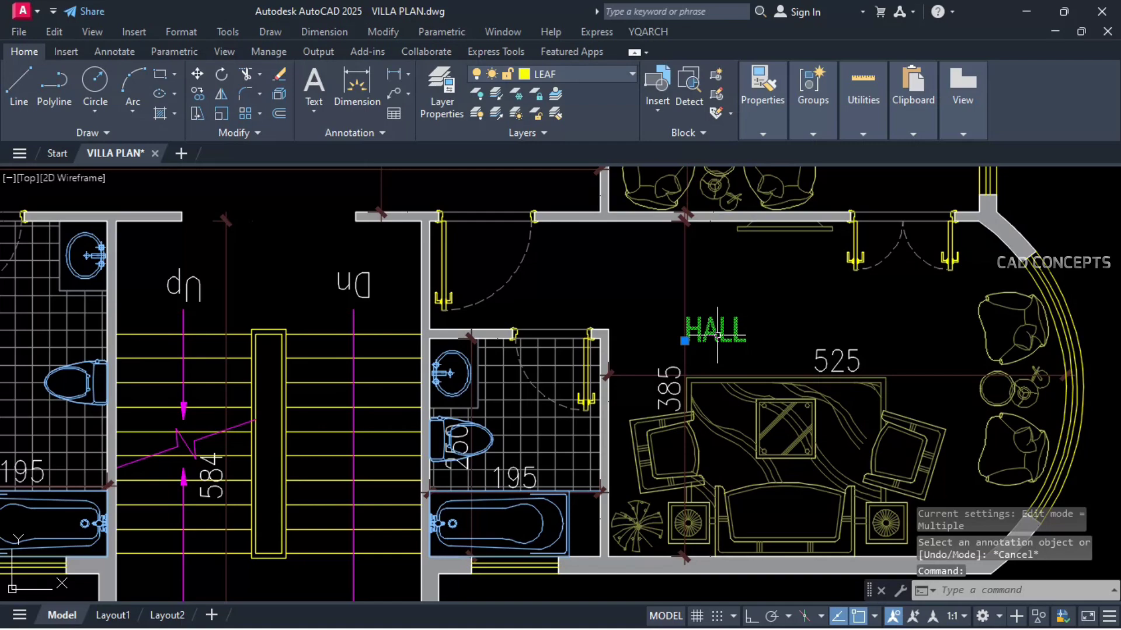
Step: Move the HALL label right to sit beside the 525 dimension above the sofa set
type("m")
key("space")
left_click(838, 306)
left_click(903, 330)
Step: Centre the VOID LOBBY label between the entrance room's seating groups and rename it ENT. LOBBY
left_click(766, 355)
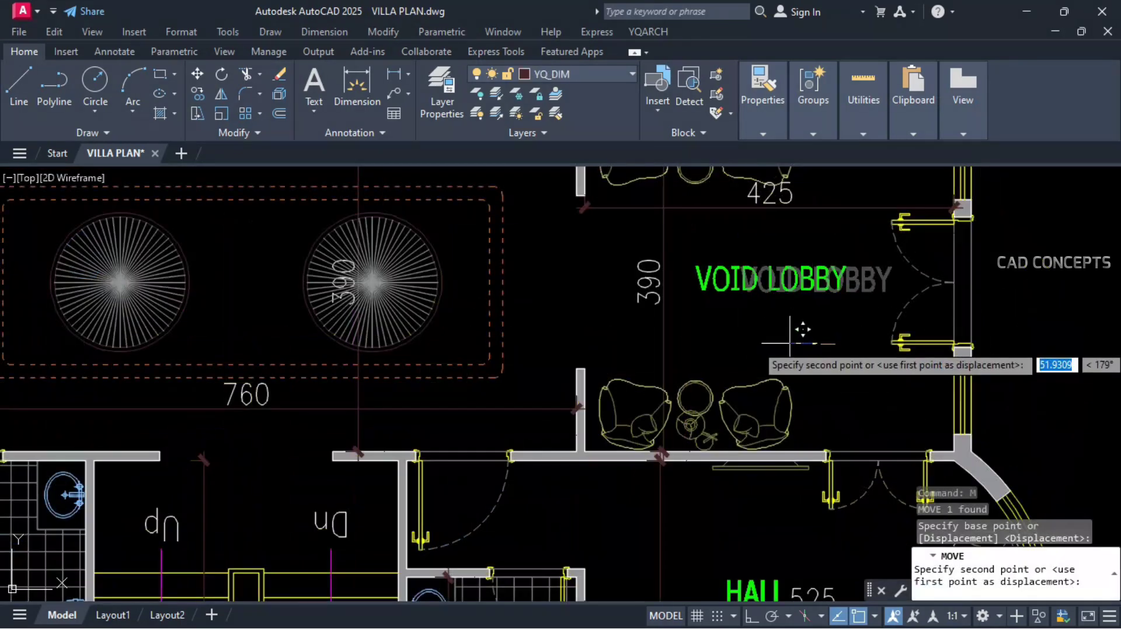
left_click(794, 325)
left_click(792, 274)
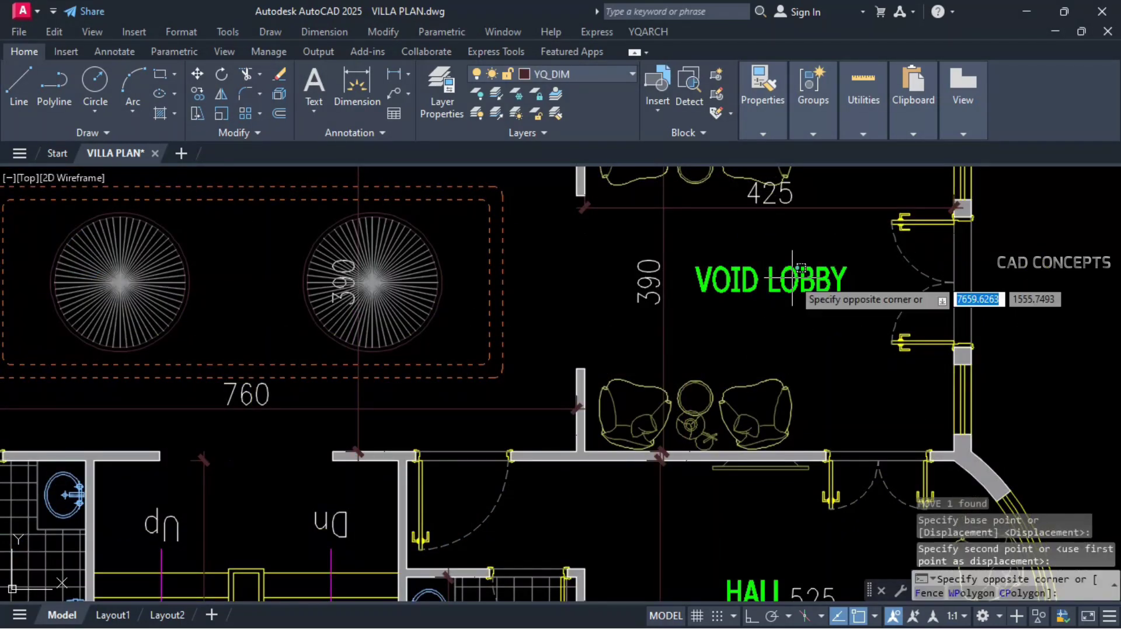
left_click(787, 285)
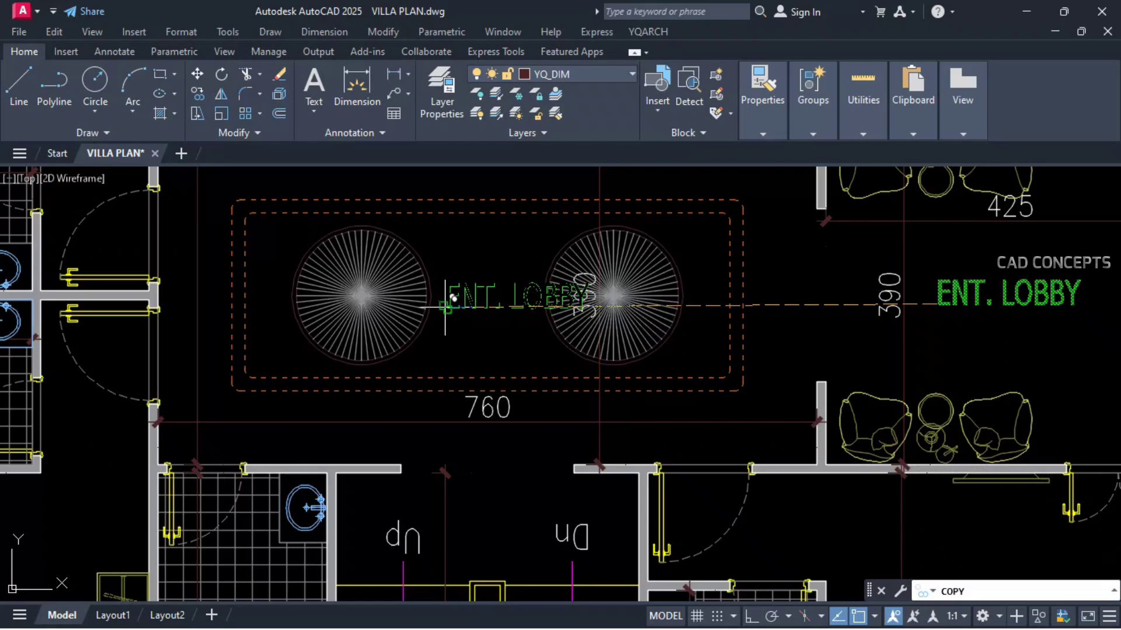
Step: Copy the ENT. LOBBY label into the central hall and rename the copy LOBBY
key("Escape")
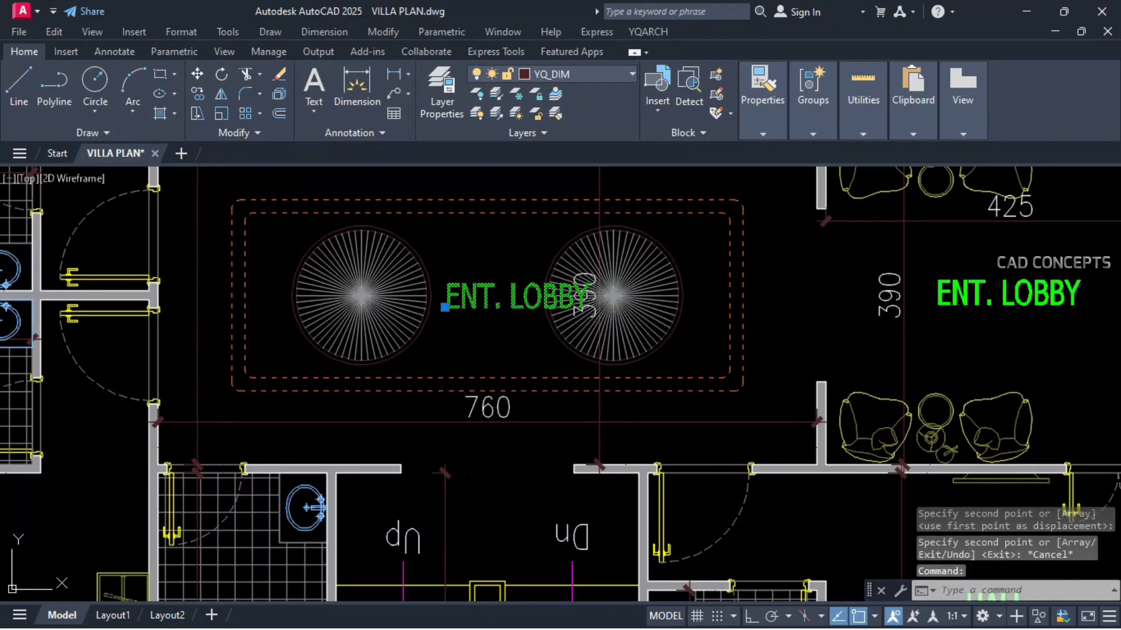
double_click(506, 304)
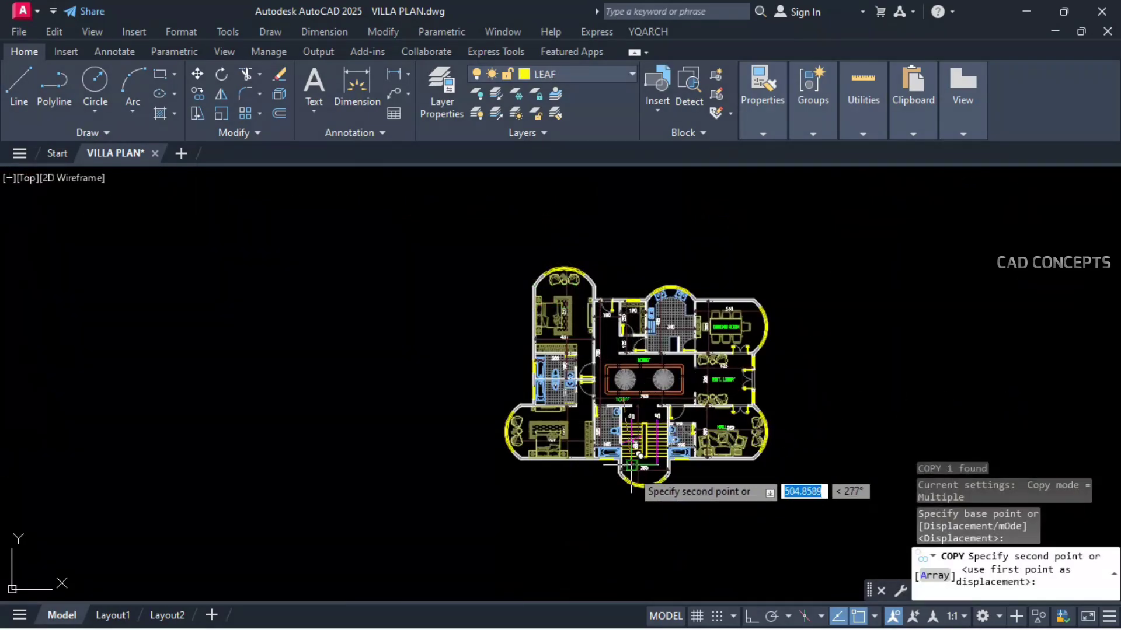
Step: Copy the LOBBY label to the head of the staircase, just above the Up text
scroll(623, 425, "up", 5)
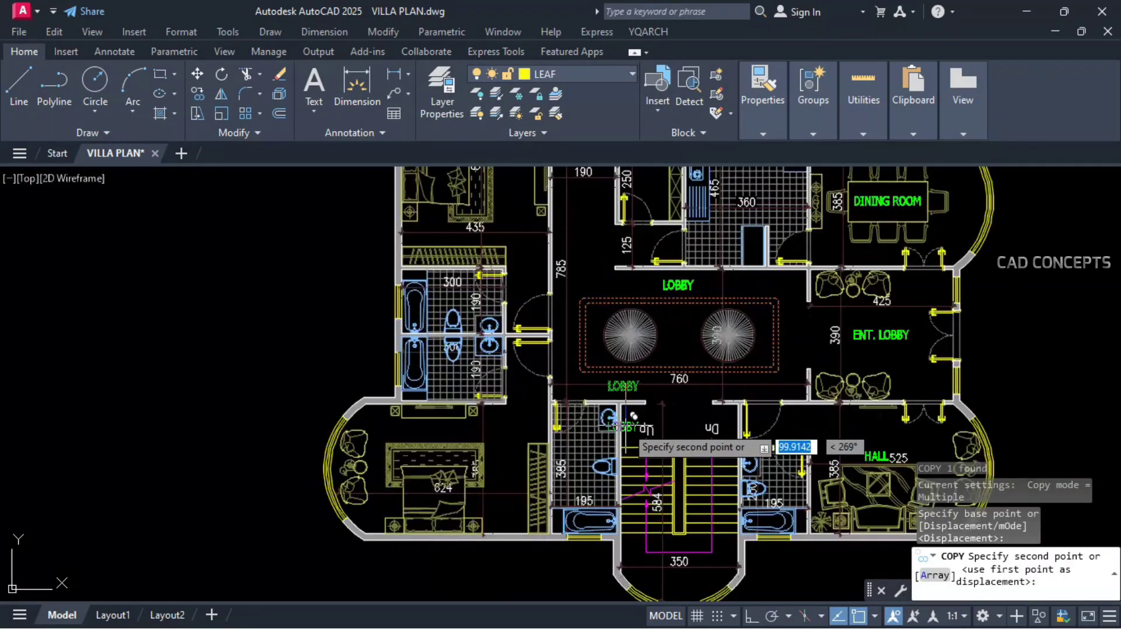
scroll(645, 543, "up", 2)
left_click(633, 412)
key("Escape")
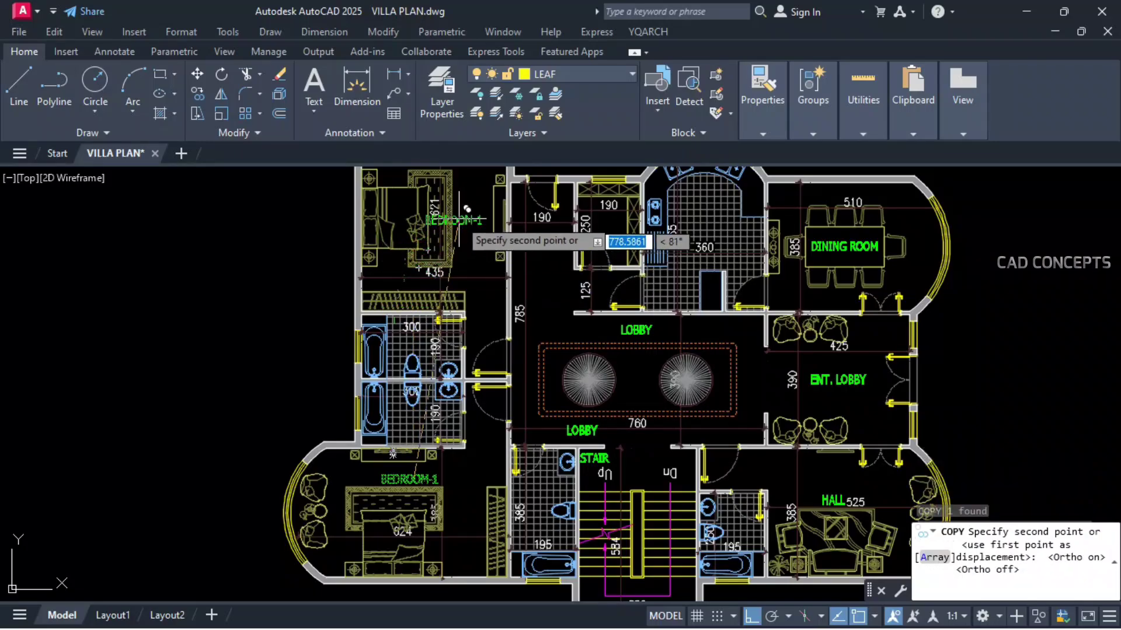
Step: Copy the BEDROOM-1 label into the upper bedroom and the STAIR label into the bathroom left of the stairs
scroll(450, 259, "up", 4)
scroll(450, 260, "down", 4)
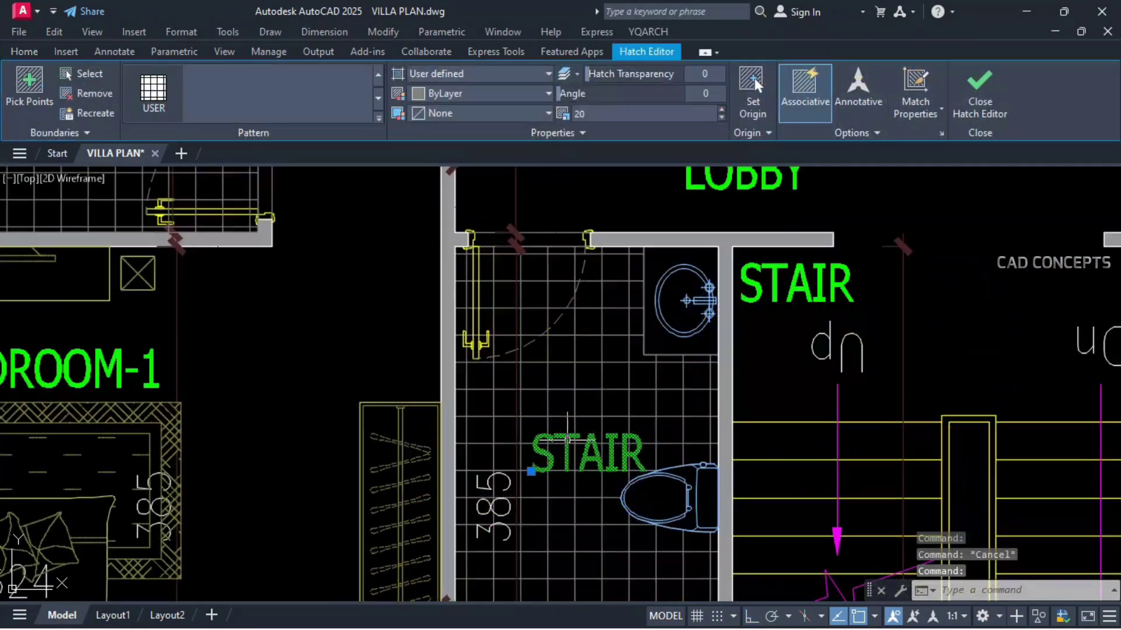
key("Escape")
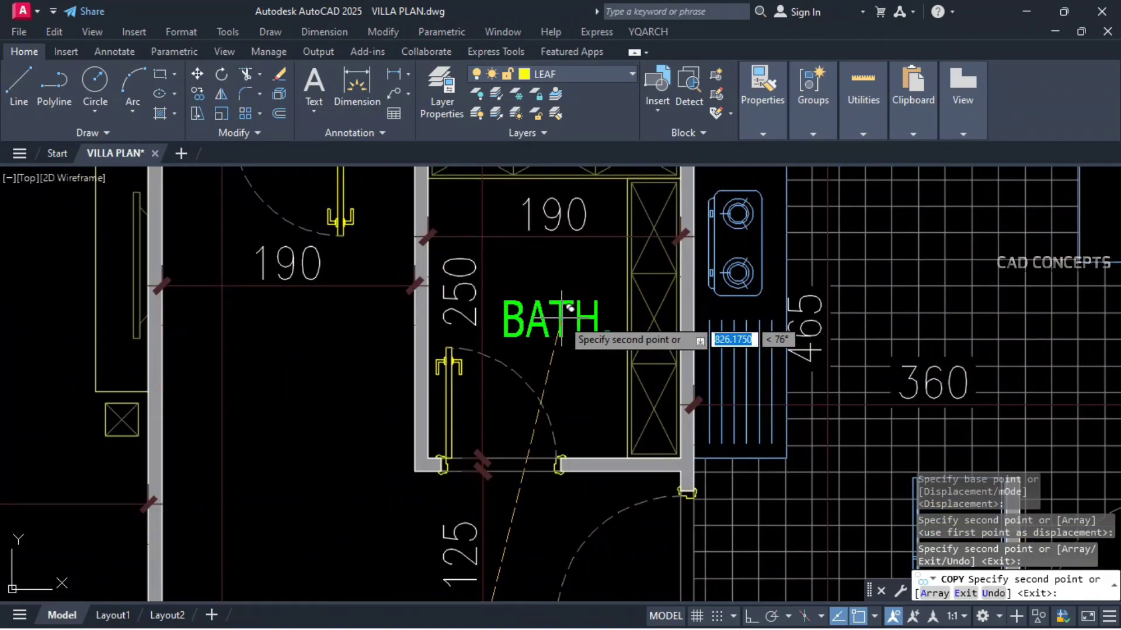
Step: Copy existing labels into the store room, kitchen and corridor beside the store, renaming them STORE, KITCHEN and EXIT
key("Escape")
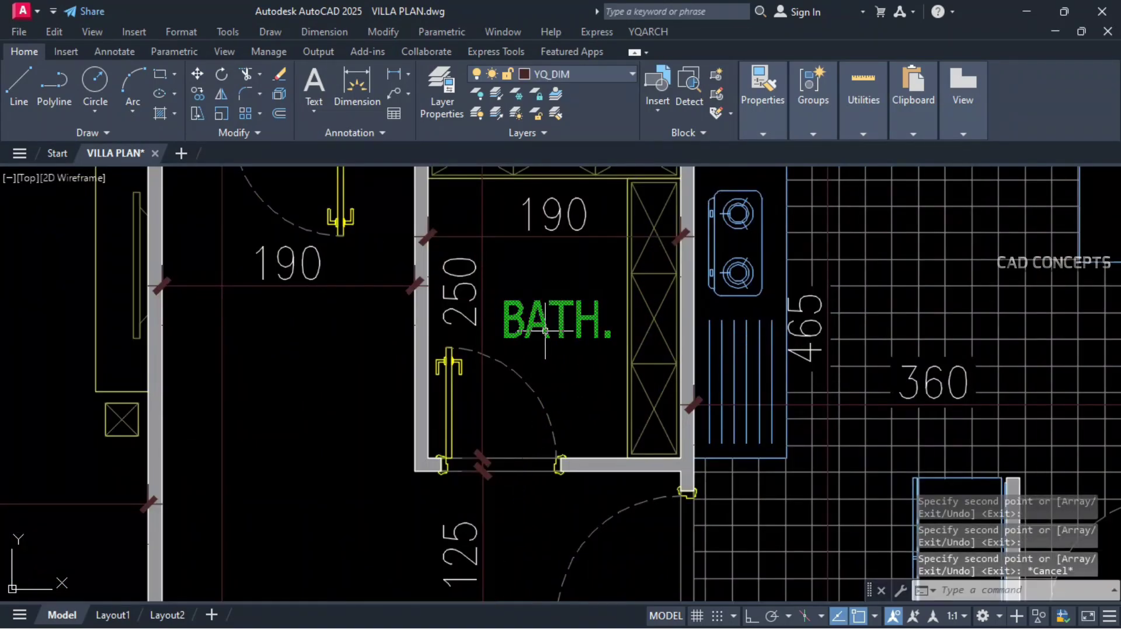
double_click(544, 331)
type("STORE")
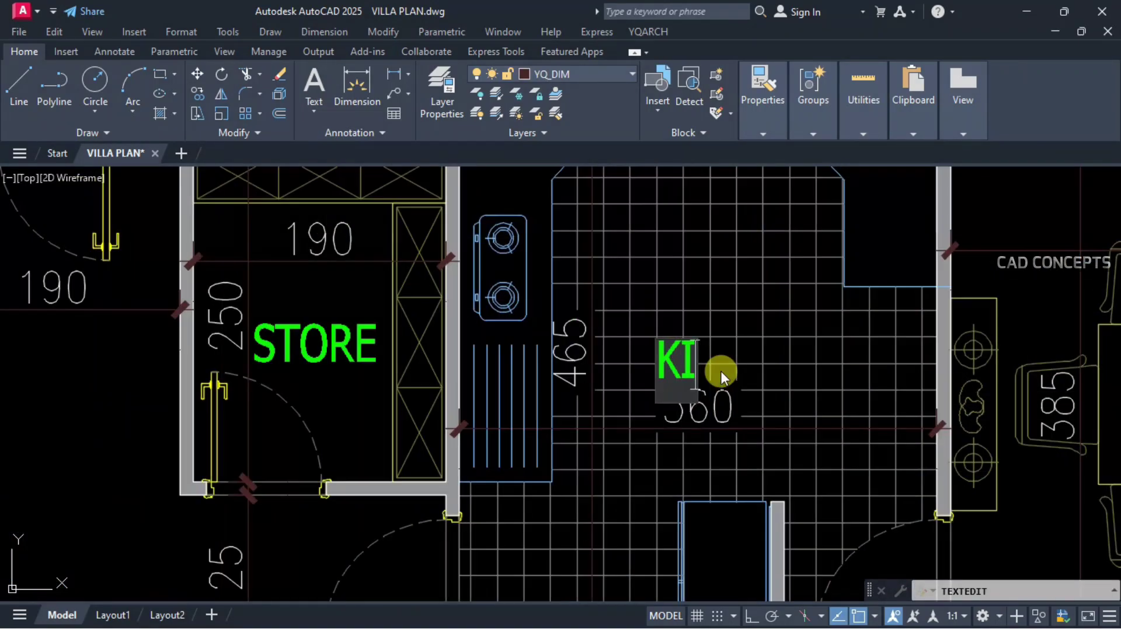
type("TCHEN")
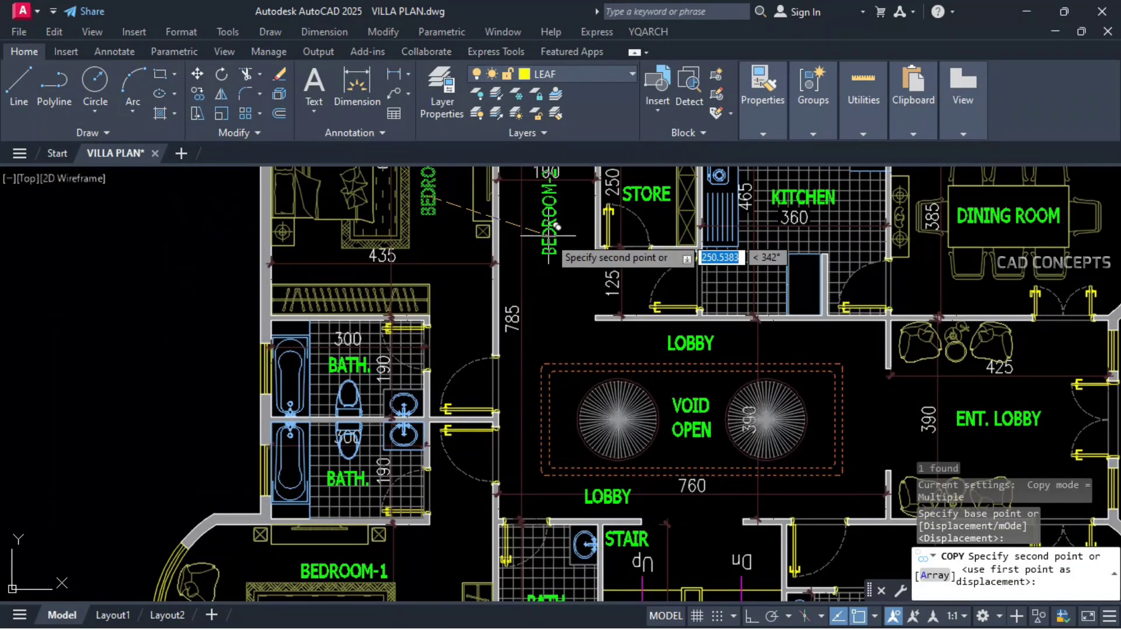
key("Escape")
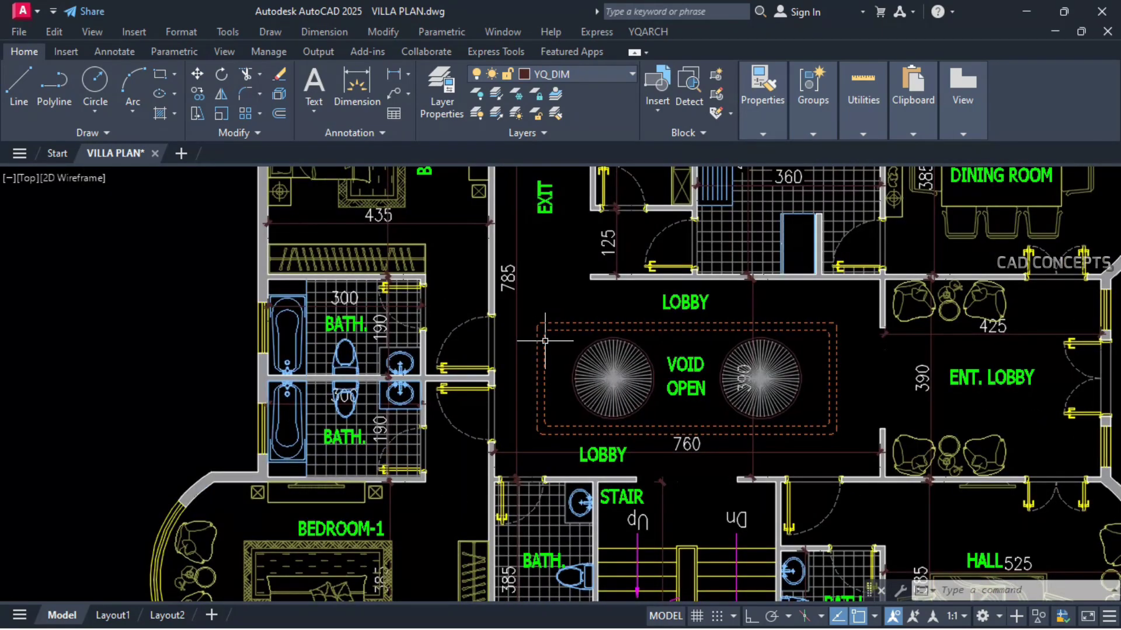
Step: Place a filled round column of diameter 15 at the rounded rectangle's upper-left corner with the YQArch command ZZC
scroll(545, 341, "down", 2)
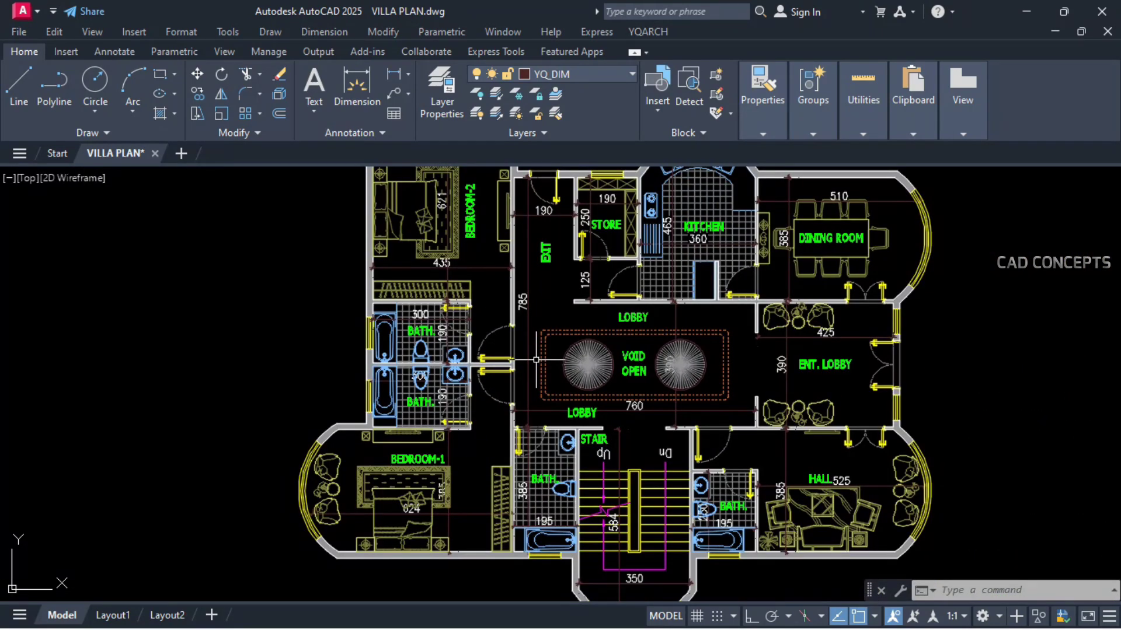
scroll(541, 362, "up", 4)
type("ZZ")
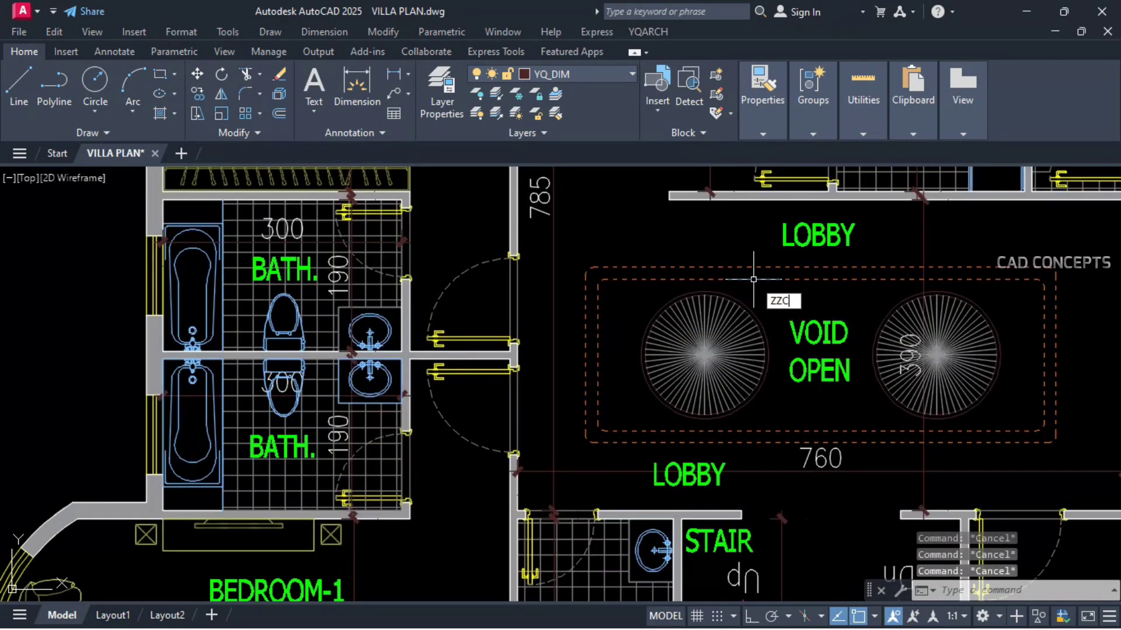
type("C")
key("Return")
scroll(637, 276, "up", 4)
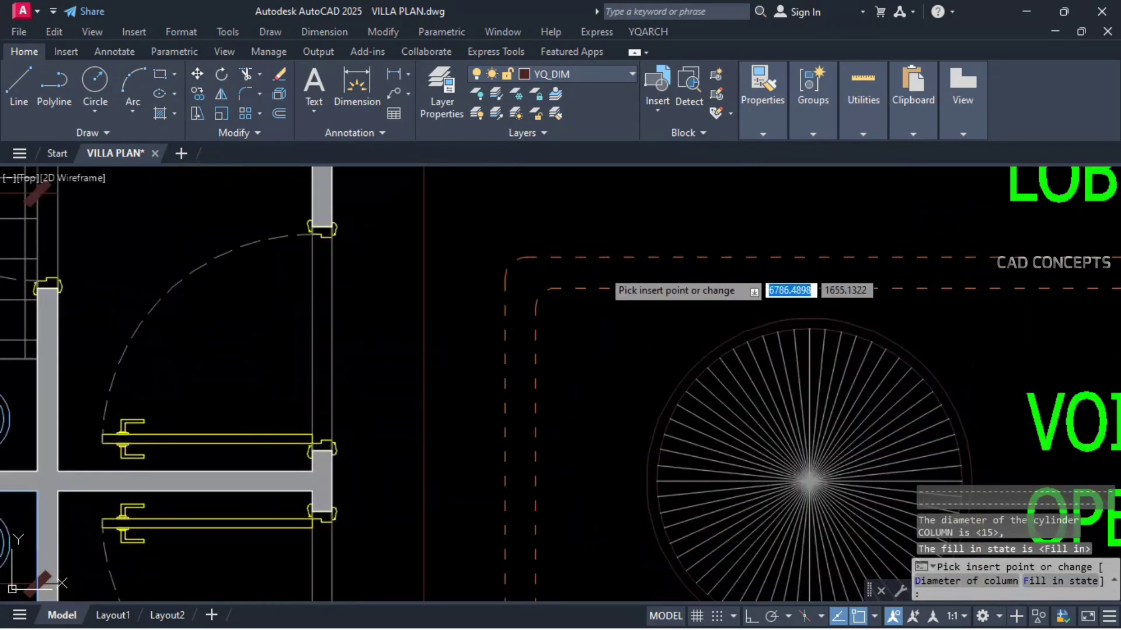
left_click(528, 279)
key("Escape")
left_click(483, 230)
left_click(570, 310)
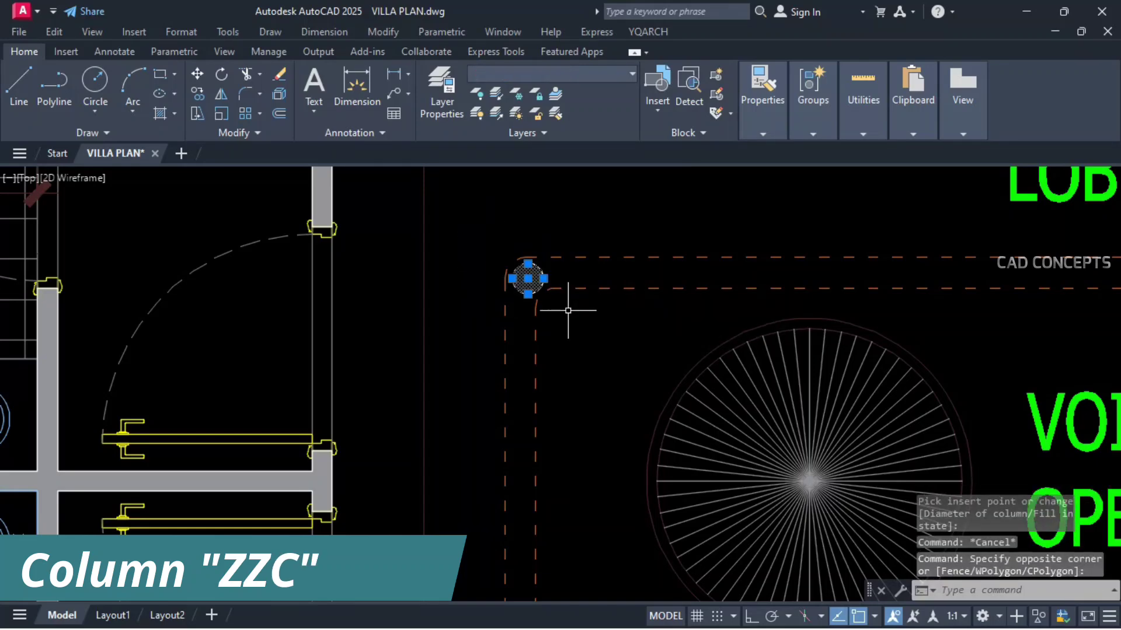
type("C")
key("Return")
scroll(569, 311, "down", 5)
key("Escape")
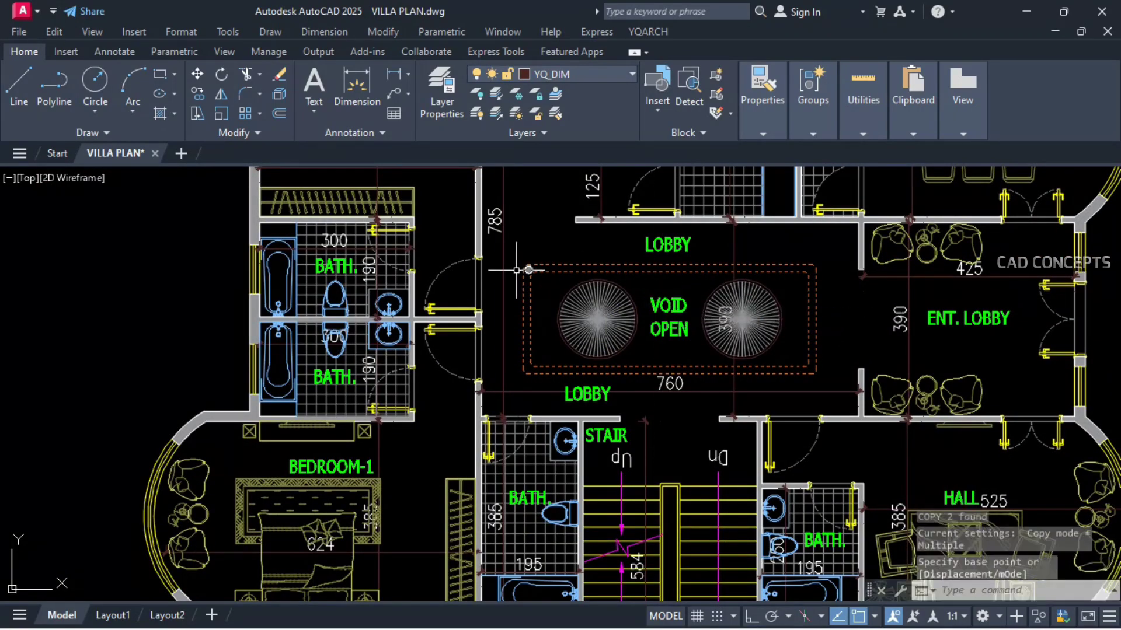
Step: Mirror the round column about the rounded rectangle's horizontal centre line, keeping the original
type("mi")
key("Return")
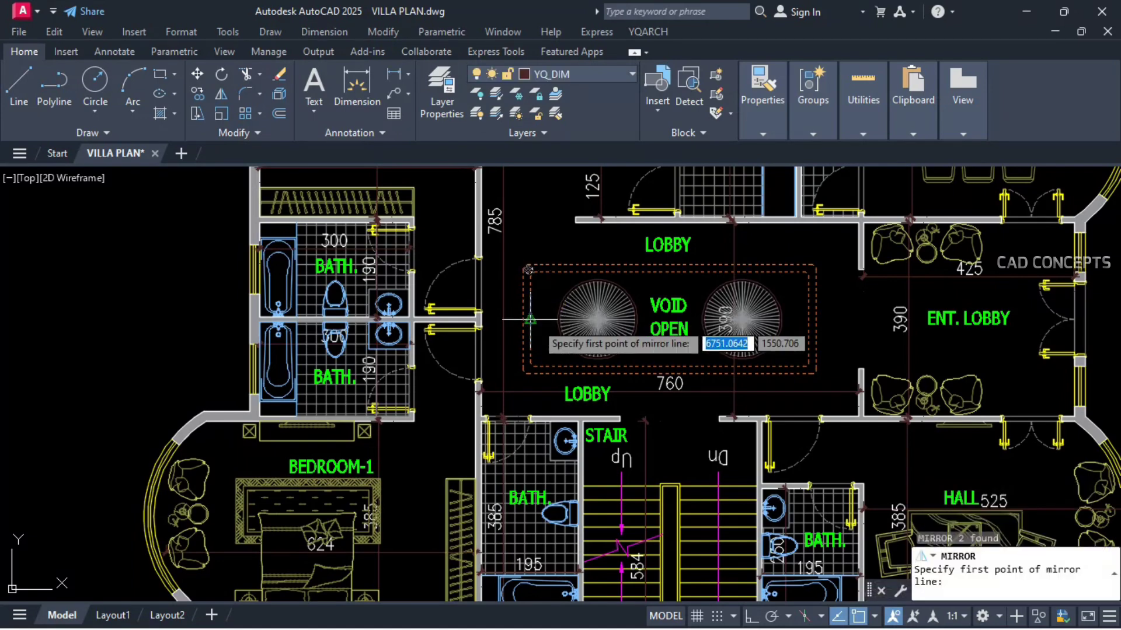
left_click(525, 319)
left_click(524, 344)
key("Return")
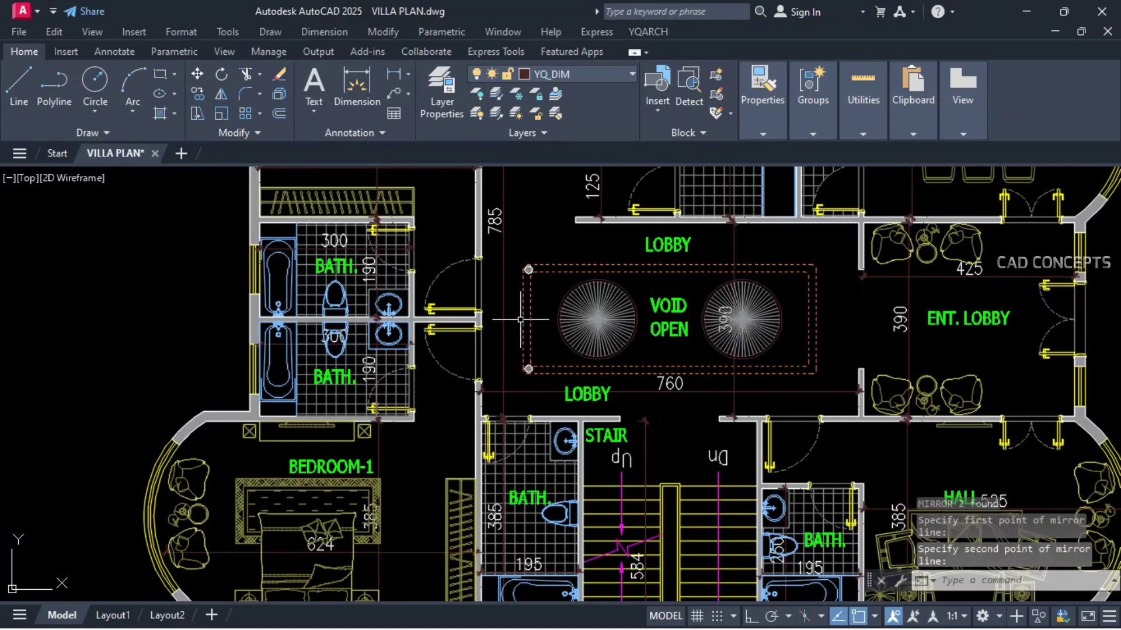
Step: Mirror the two left-hand corner columns about the void rectangle's vertical centre line, keeping the originals
left_click(527, 366)
left_click(518, 324)
left_click(550, 251)
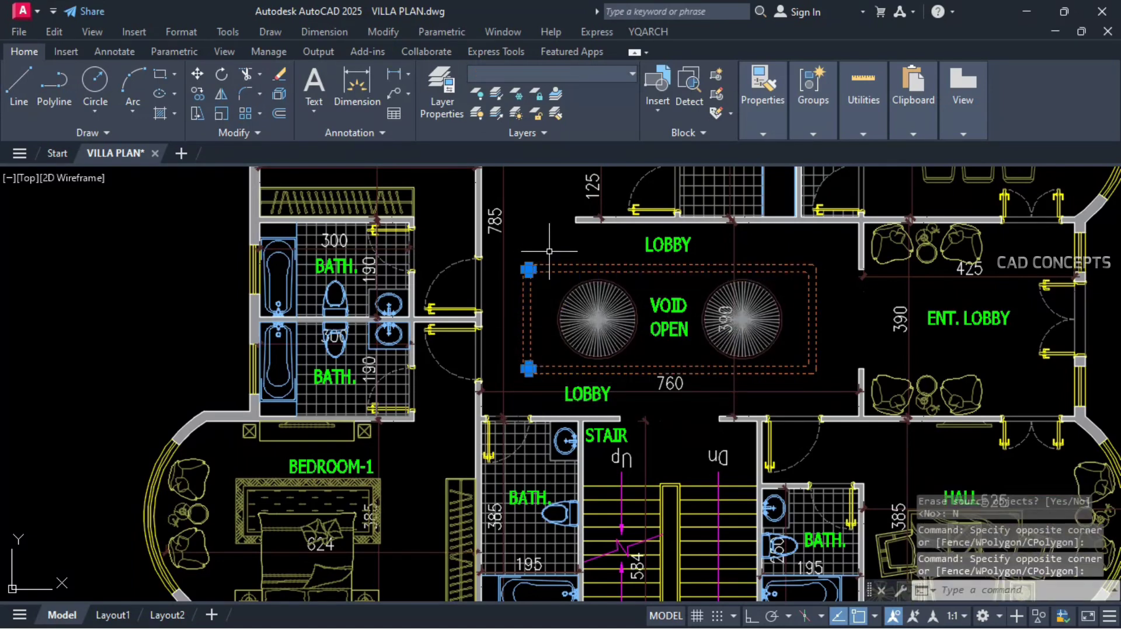
type("mi")
key("Return")
left_click(671, 271)
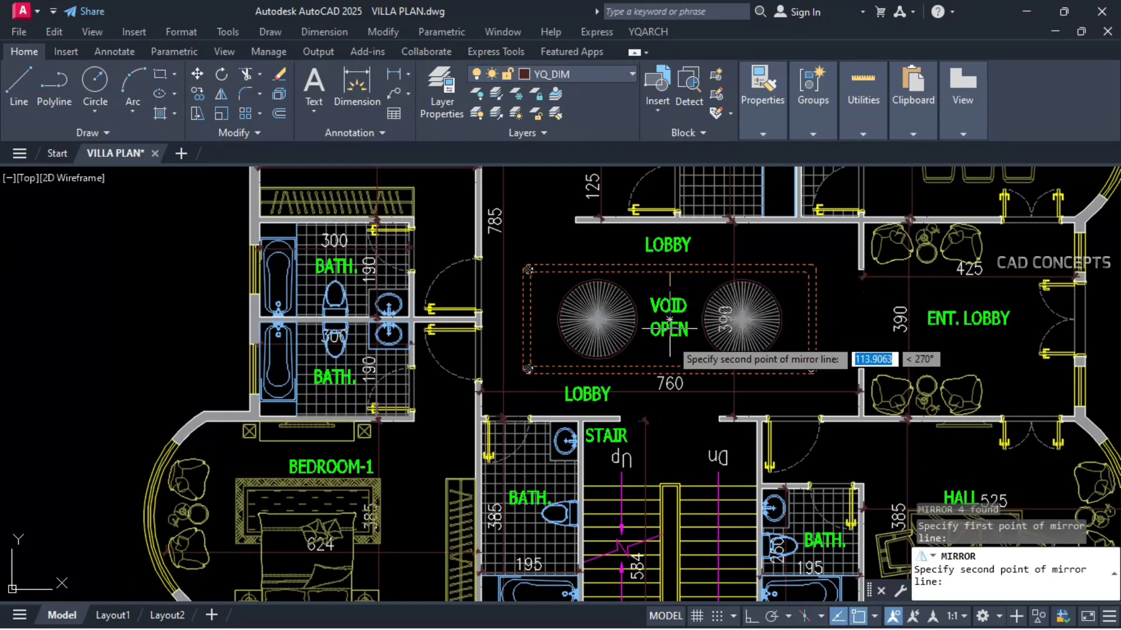
left_click(670, 363)
key("Return")
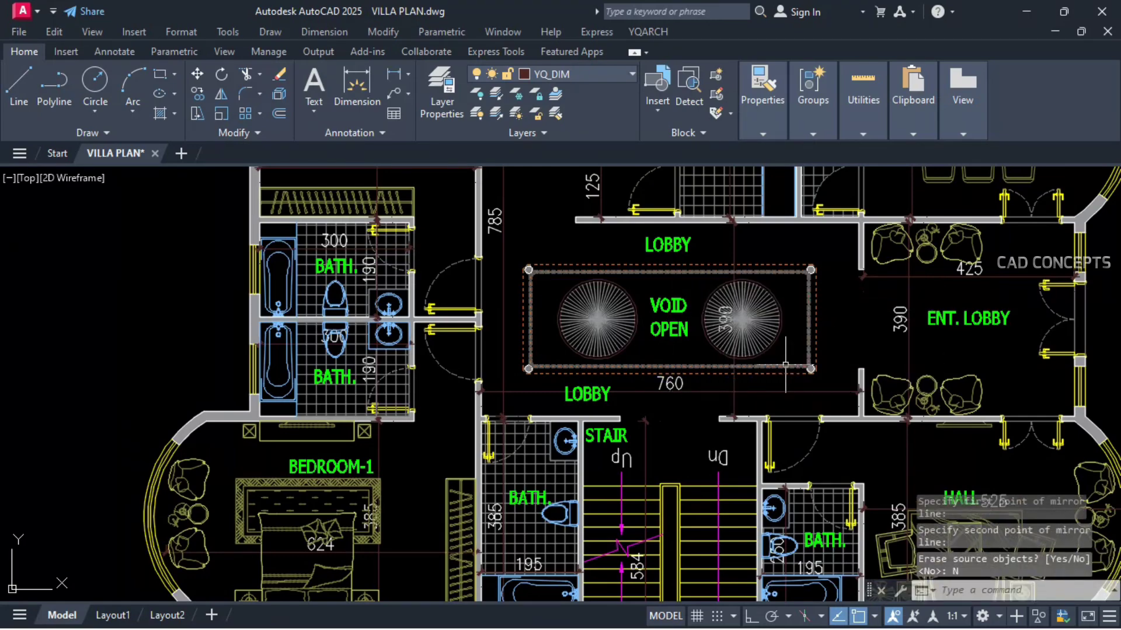
Step: Mirror the pair of columns on the void's lower edge about its horizontal centre line, keeping the originals
left_click(956, 335)
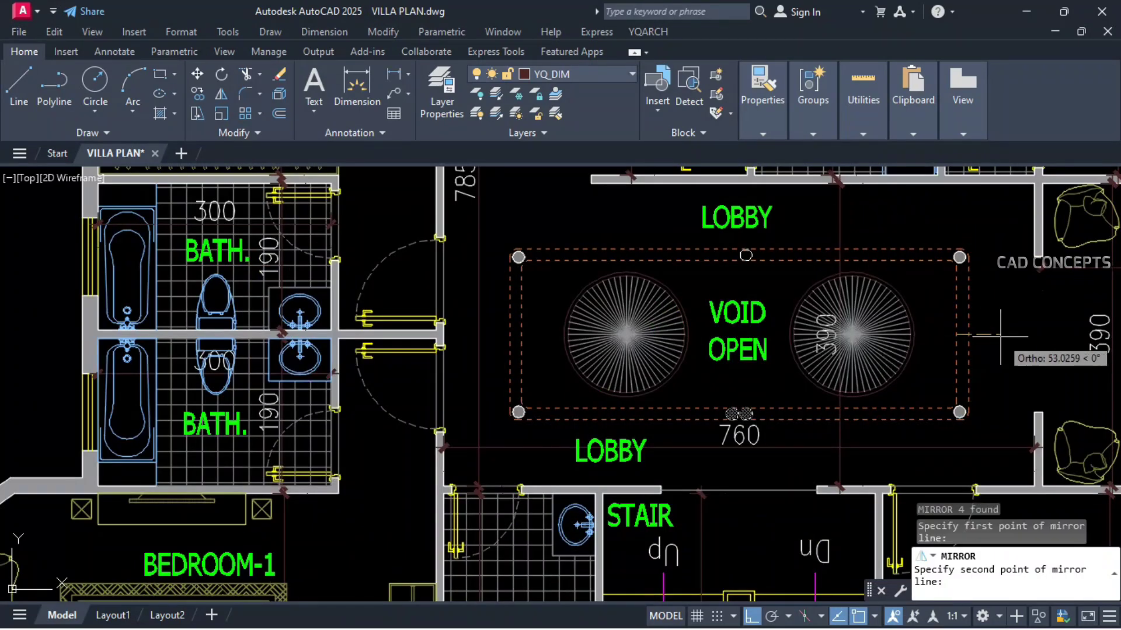
left_click(1000, 337)
type("N")
key("Return")
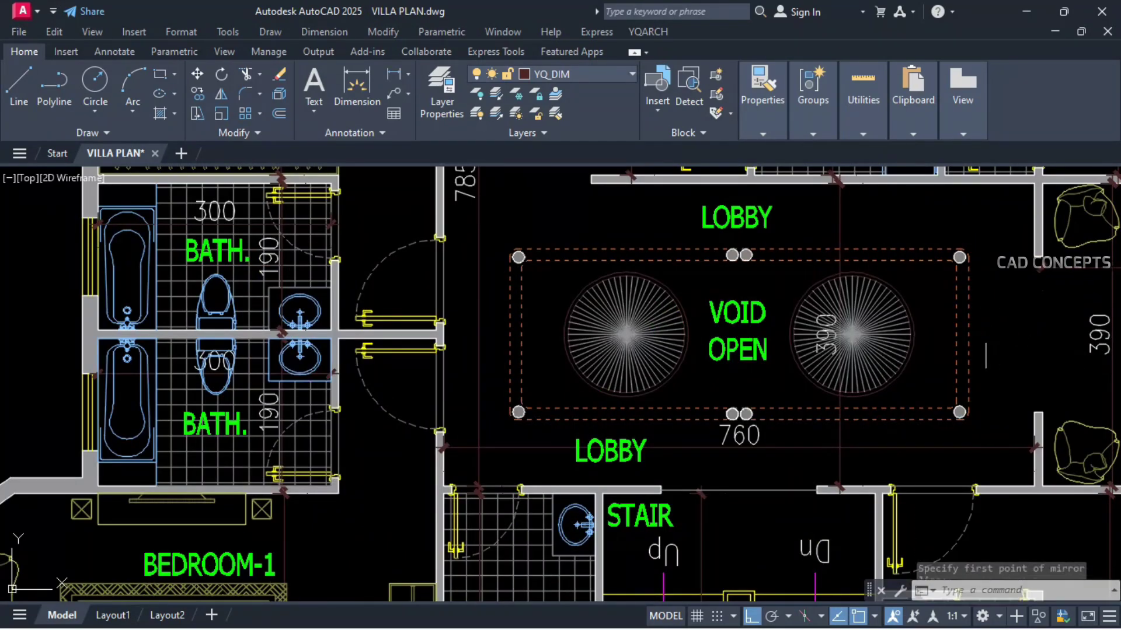
Step: Set the colour of all round columns around the void to Red
left_click(488, 237)
left_click(787, 258)
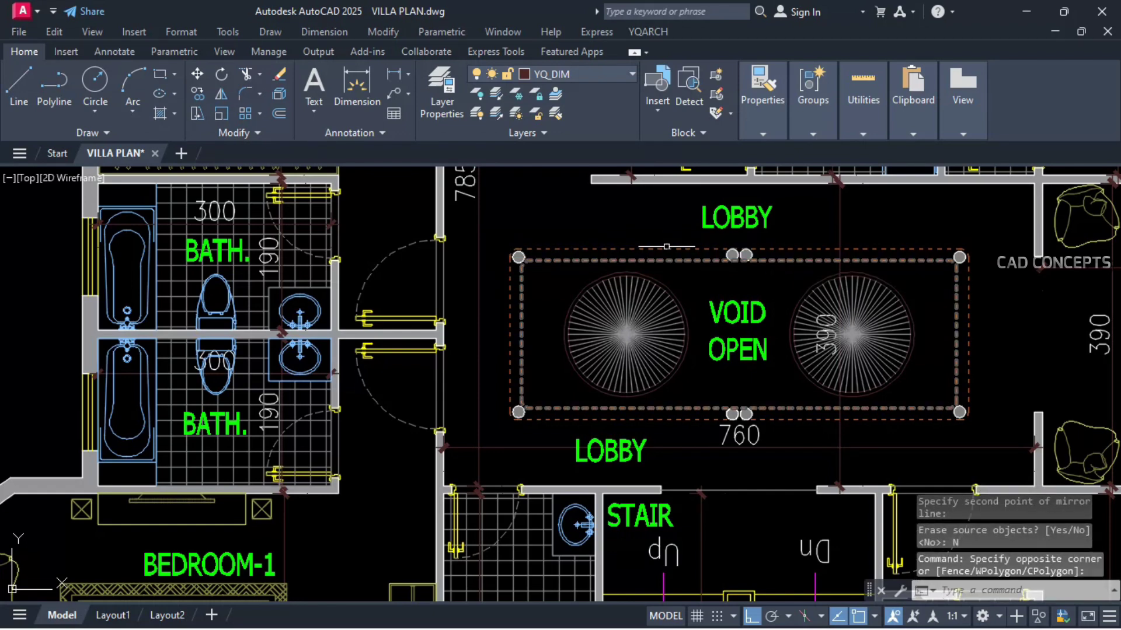
left_click(671, 236)
left_click(780, 275)
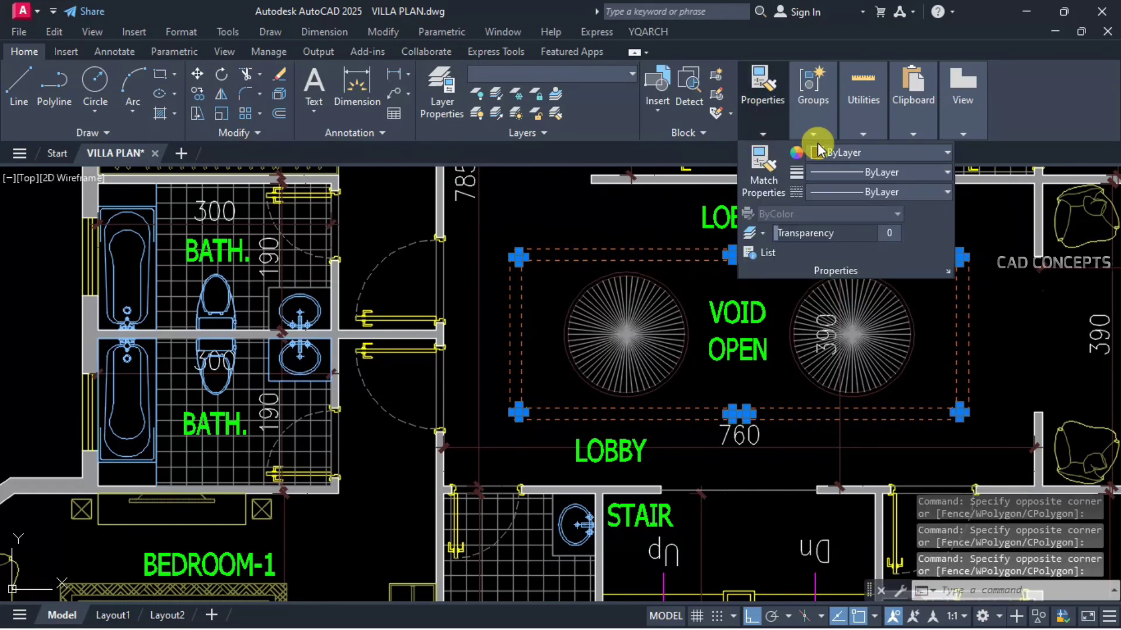
left_click(819, 153)
left_click(820, 311)
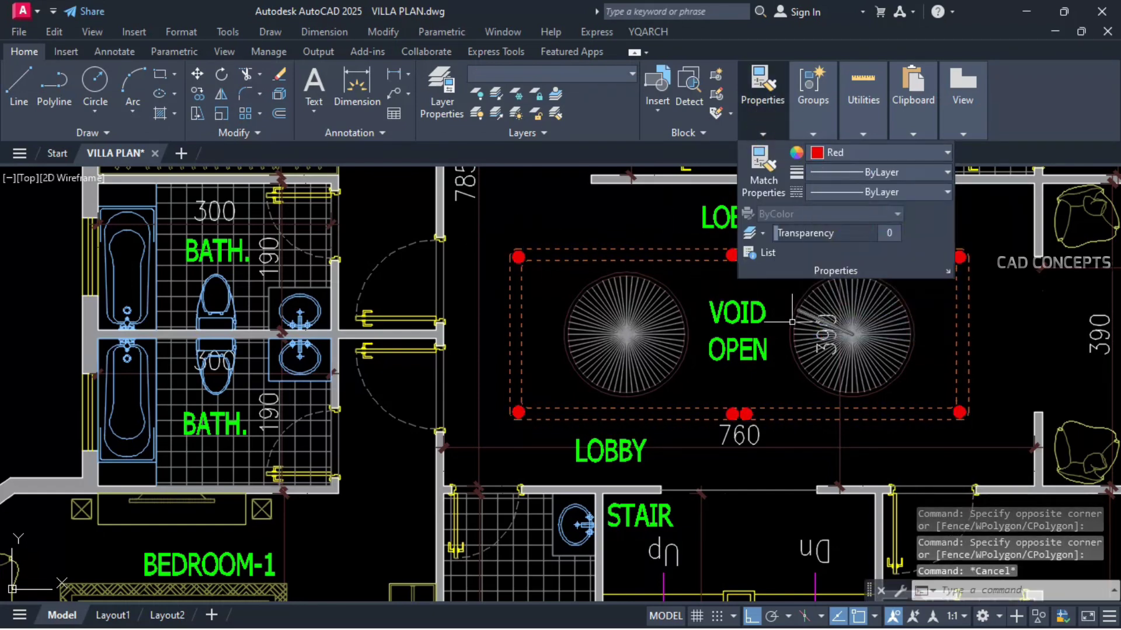
Step: Copy the column pair from the void's lower edge to the left wall end of the stair opening
left_click(717, 392)
left_click(768, 419)
type("co")
key("Return")
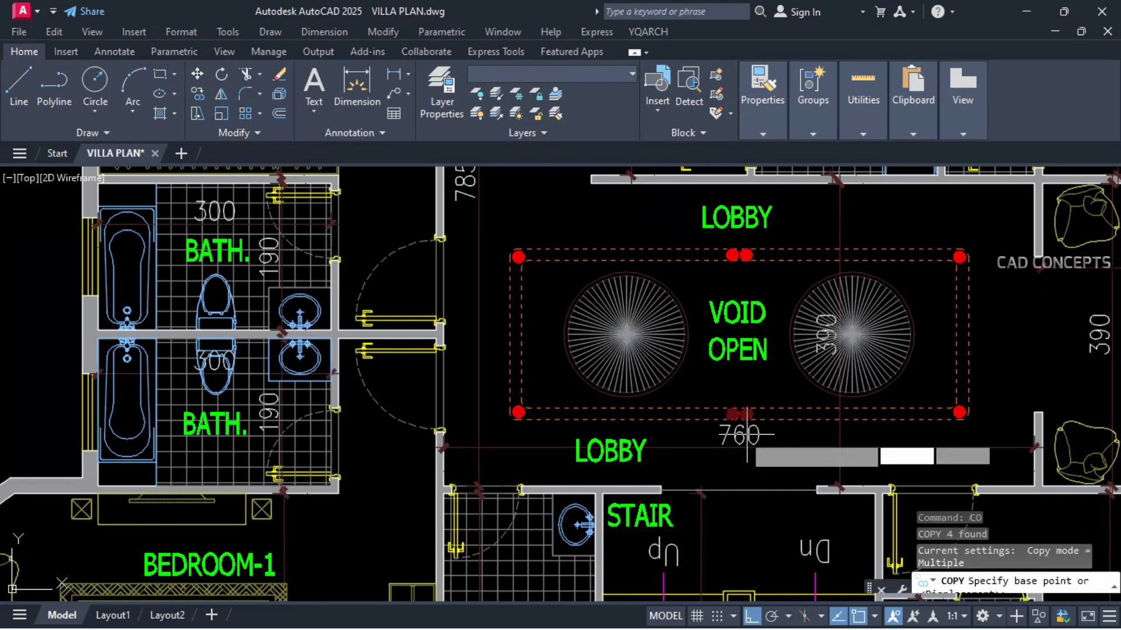
scroll(754, 407, "up", 5)
left_click(753, 406)
scroll(712, 296, "down", 6)
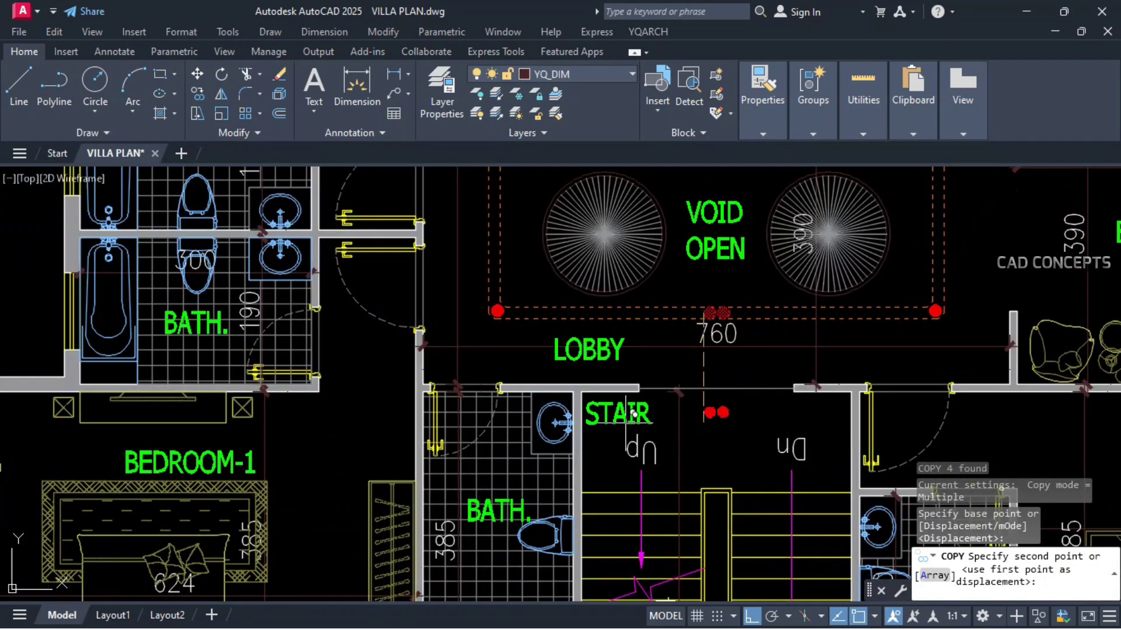
scroll(681, 319, "up", 8)
left_click(677, 318)
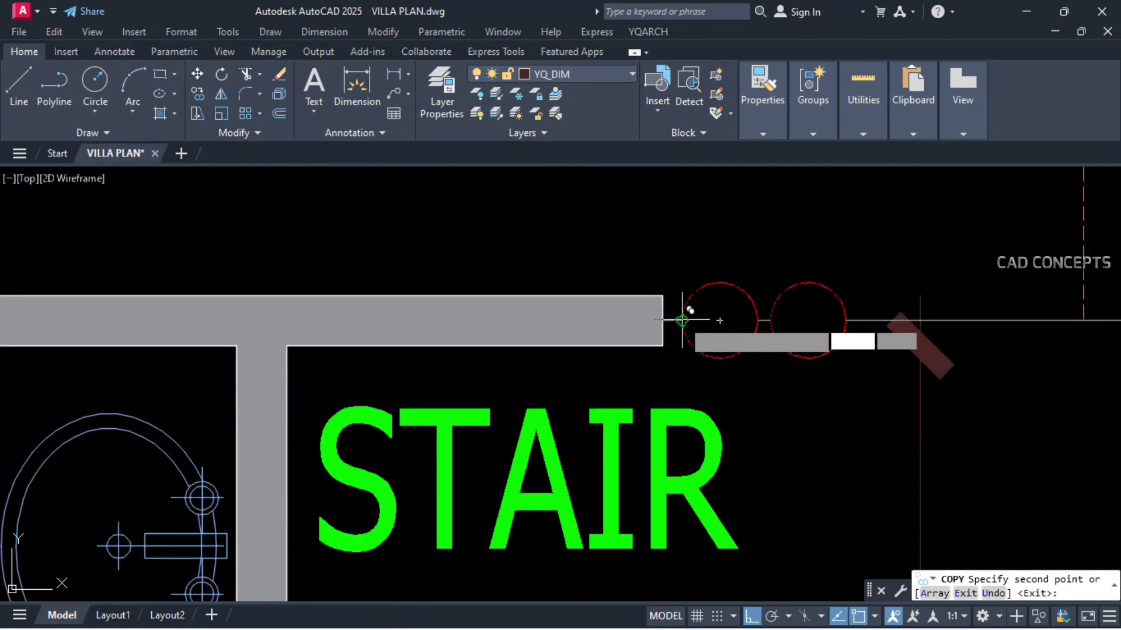
scroll(677, 318, "down", 4)
key("Escape")
Step: Scale each column of the copied pair at the stair opening by .75 with the YQArch command ASC
scroll(604, 353, "up", 4)
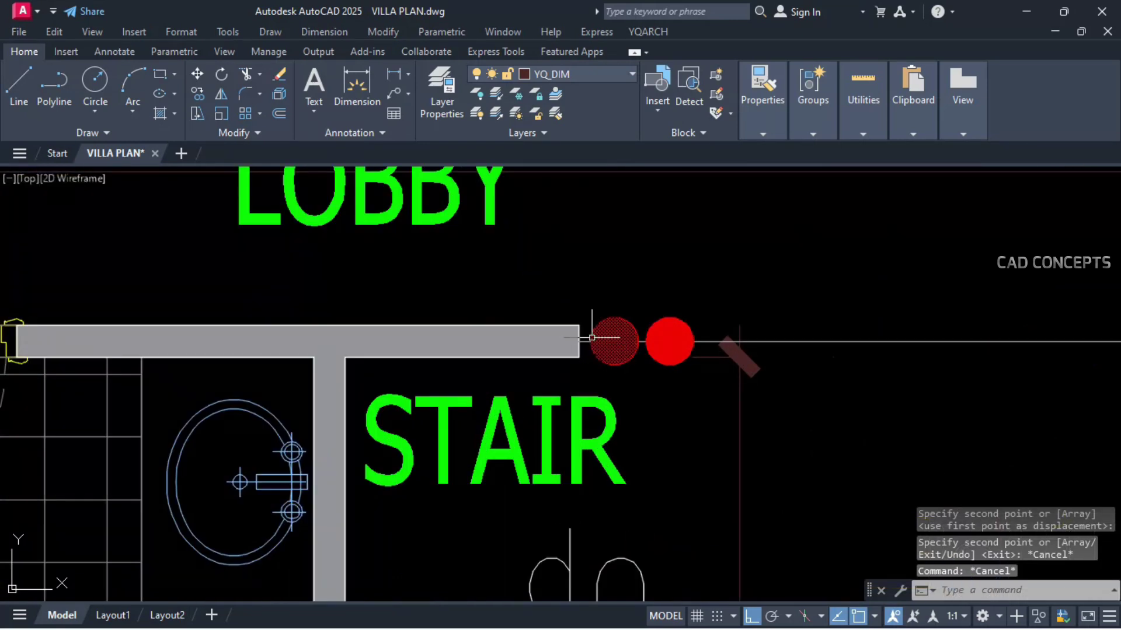
left_click(585, 308)
left_click(669, 384)
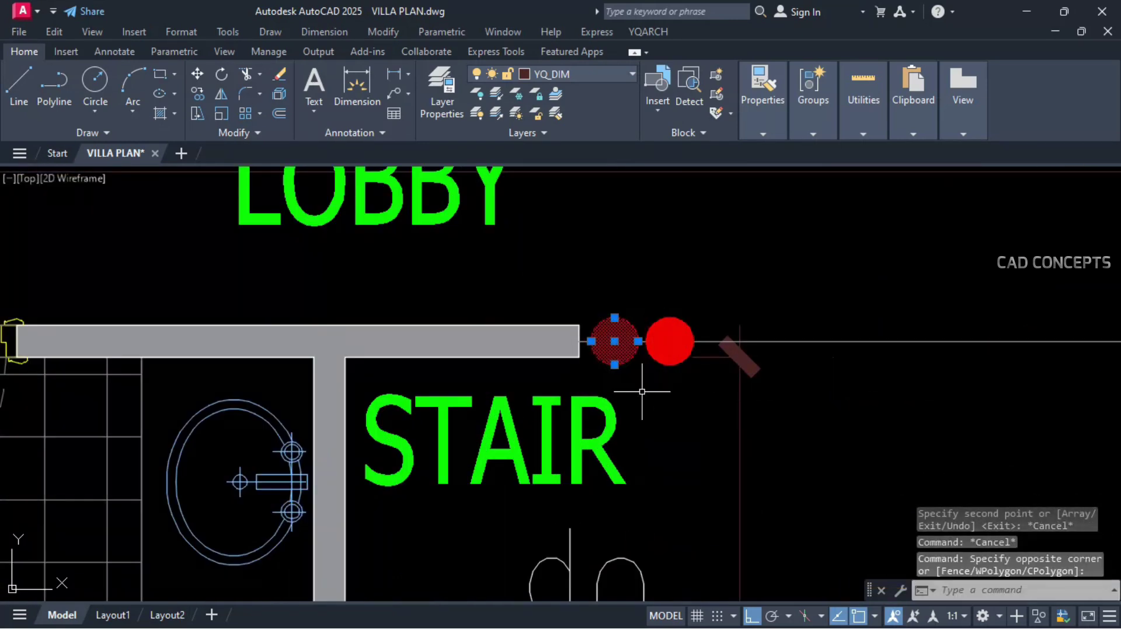
key("Escape")
left_click(586, 305)
left_click(707, 388)
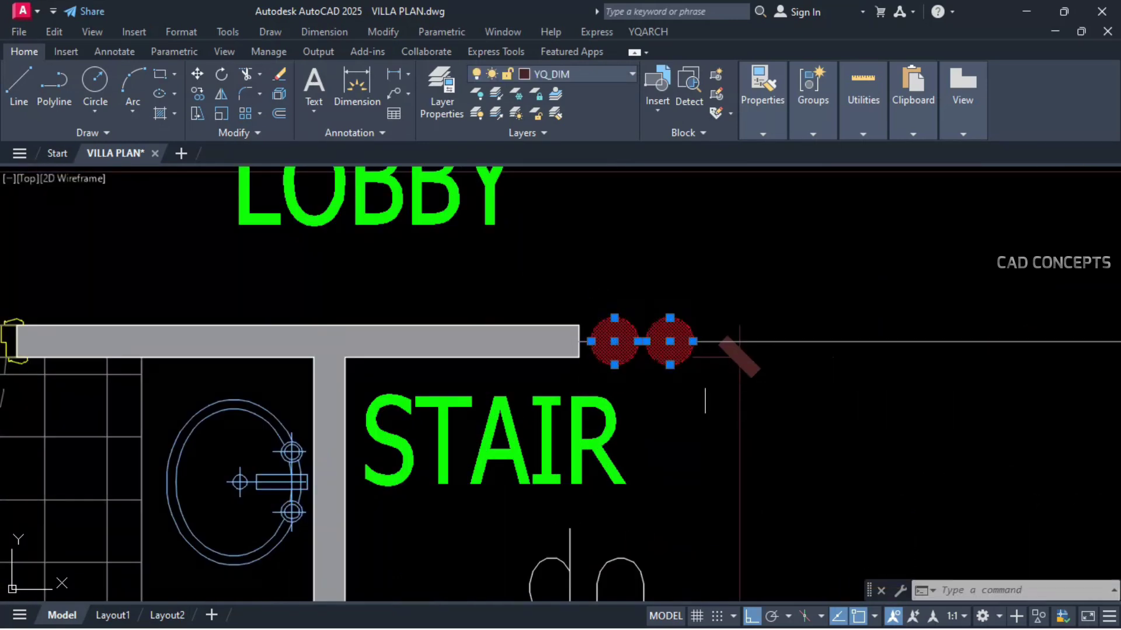
type("ASC")
key("Return")
type(".75")
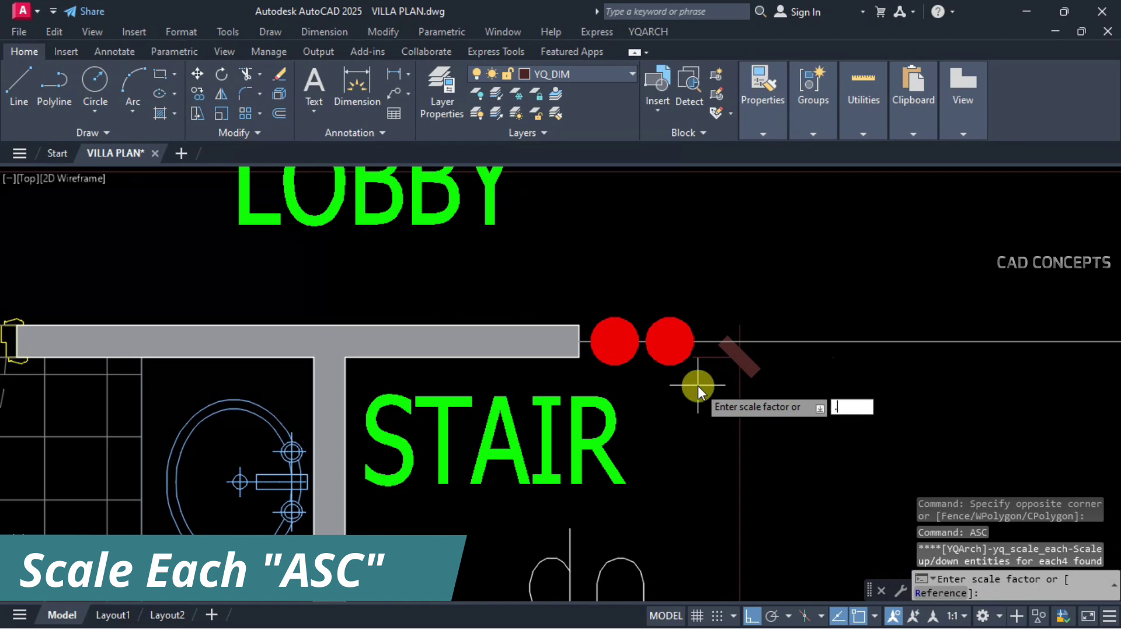
key("Return")
Step: Mirror the scaled column pair about the stair opening's vertical centre line, keeping the originals
left_click(583, 307)
left_click(726, 375)
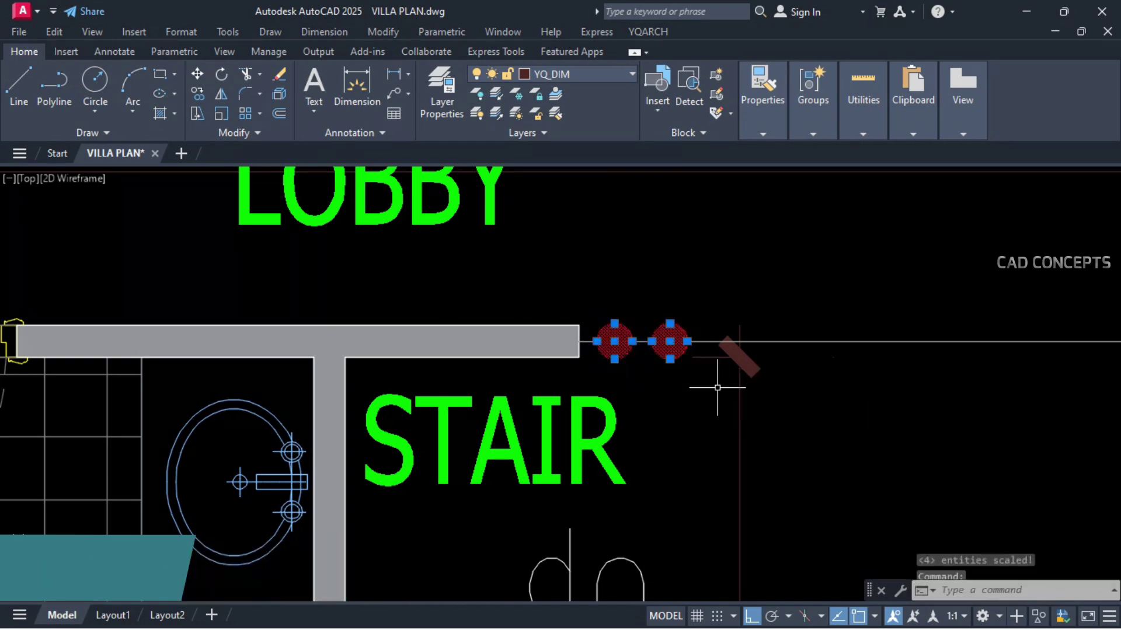
type("MI")
key("Return")
scroll(721, 394, "down", 5)
left_click(677, 369)
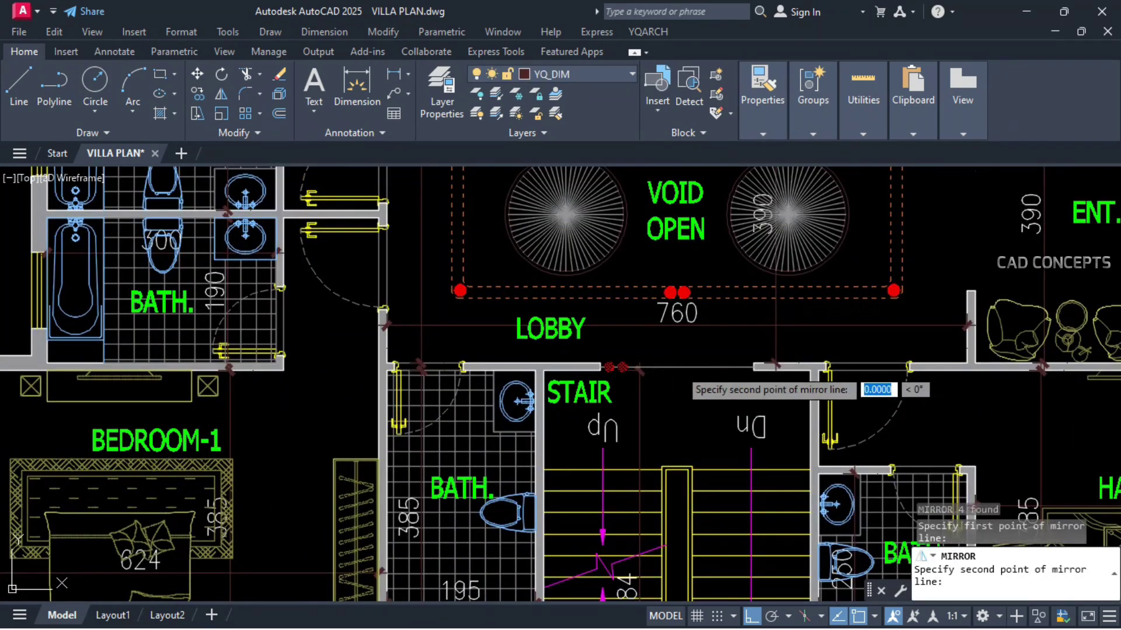
left_click(678, 404)
type("N")
key("Return")
scroll(680, 410, "down", 3)
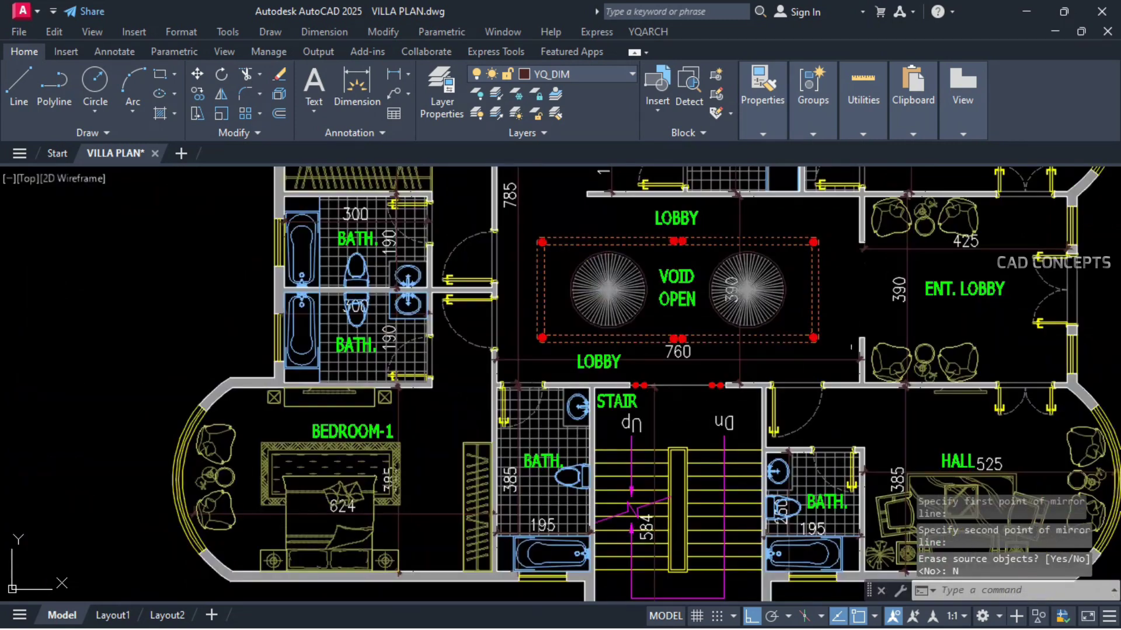
Step: Move the line across the stair opening to the wall's upper edge and copy it to the lower edge
scroll(711, 370, "up", 2)
left_click(695, 392)
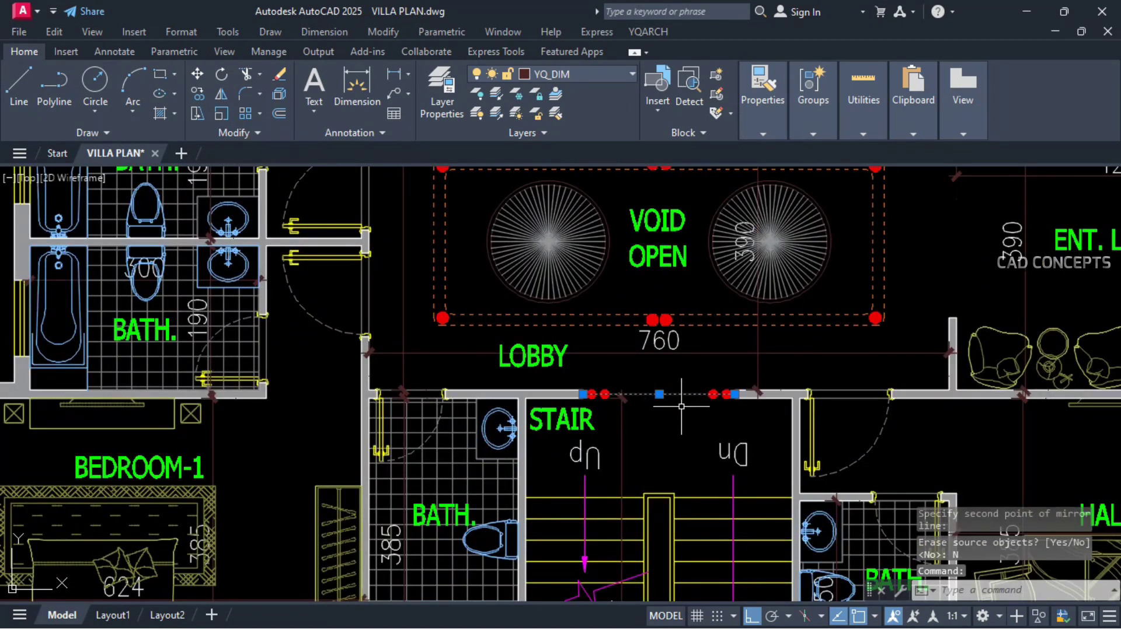
scroll(640, 413, "up", 2)
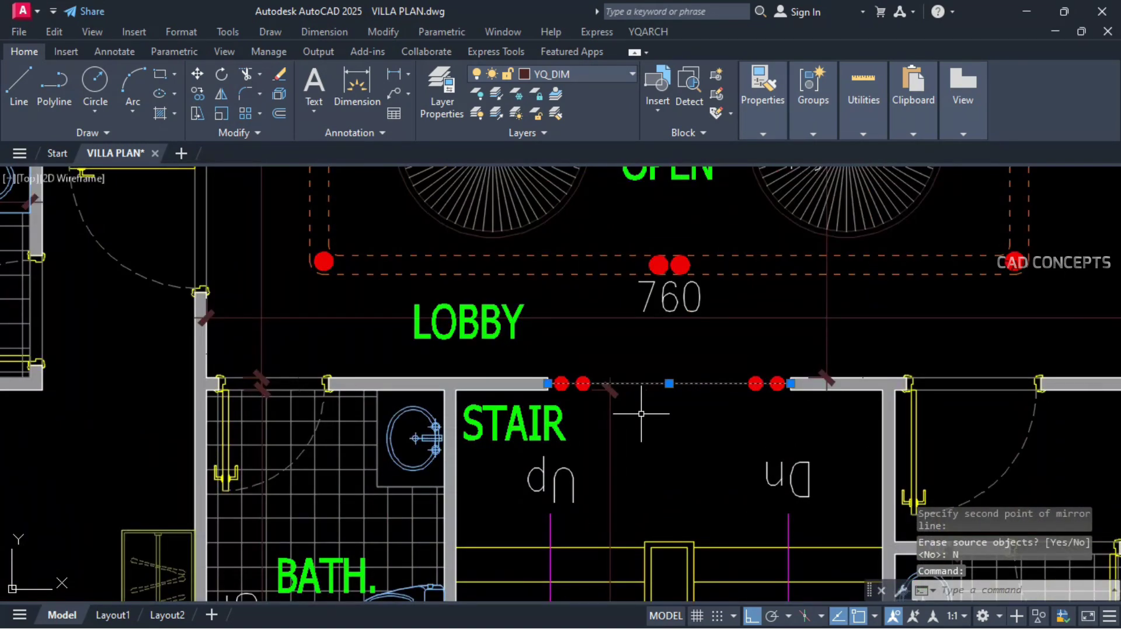
key("Return")
scroll(561, 389, "up", 3)
left_click(501, 367)
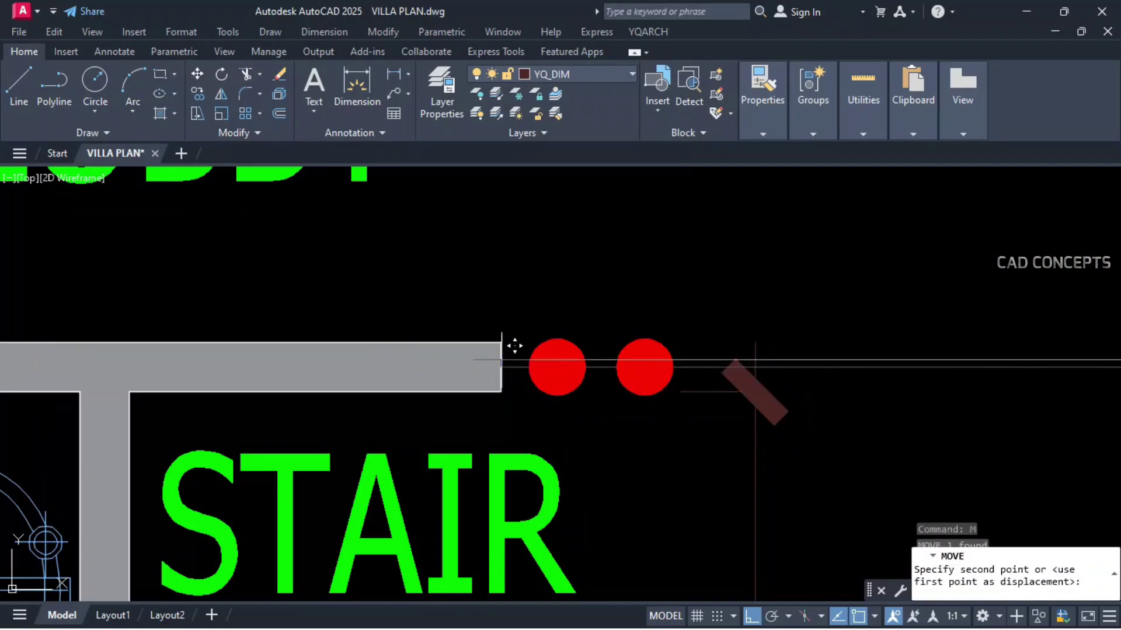
left_click(501, 344)
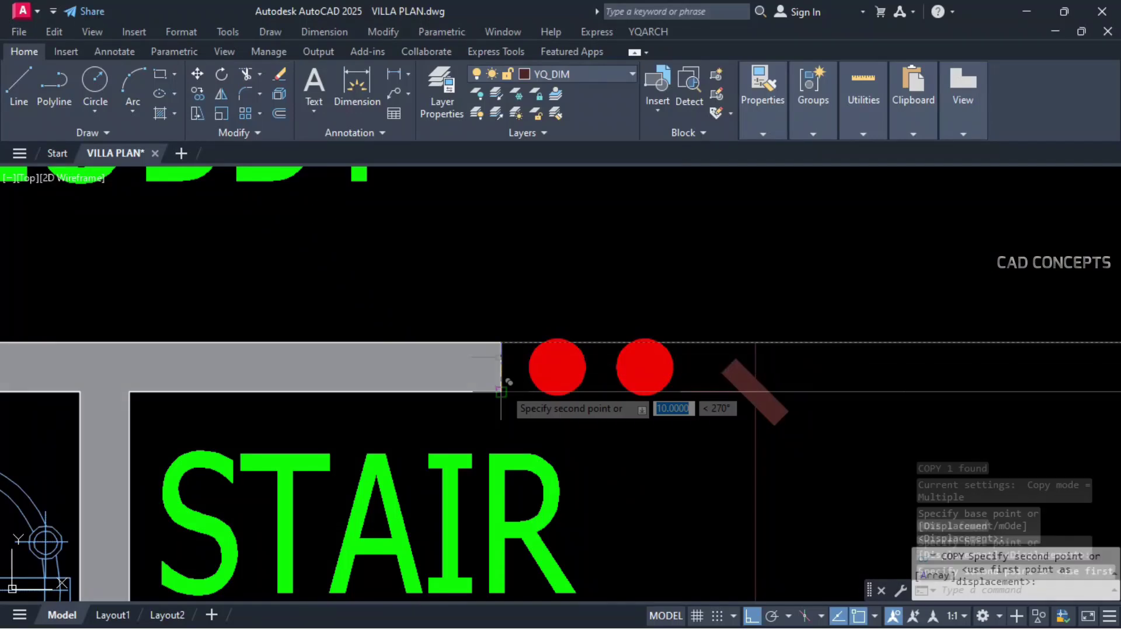
left_click(501, 392)
key("Escape")
scroll(490, 407, "down", 6)
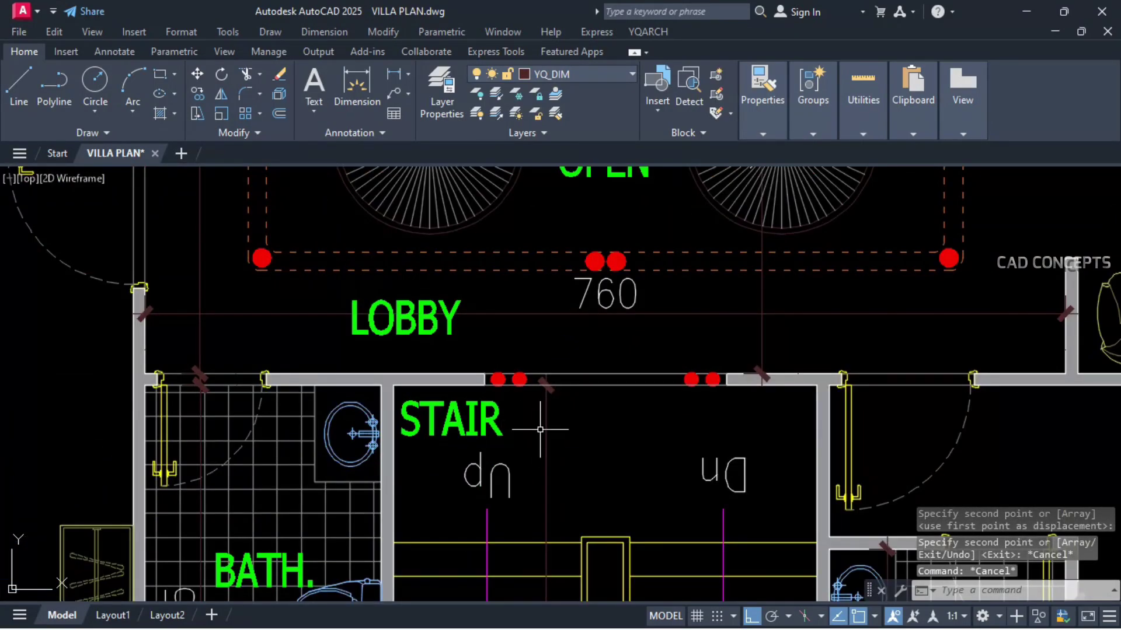
Step: Draw a short vertical line between the two stair opening lines, just left of the right-hand column pair
key("Return")
scroll(682, 391, "up", 4)
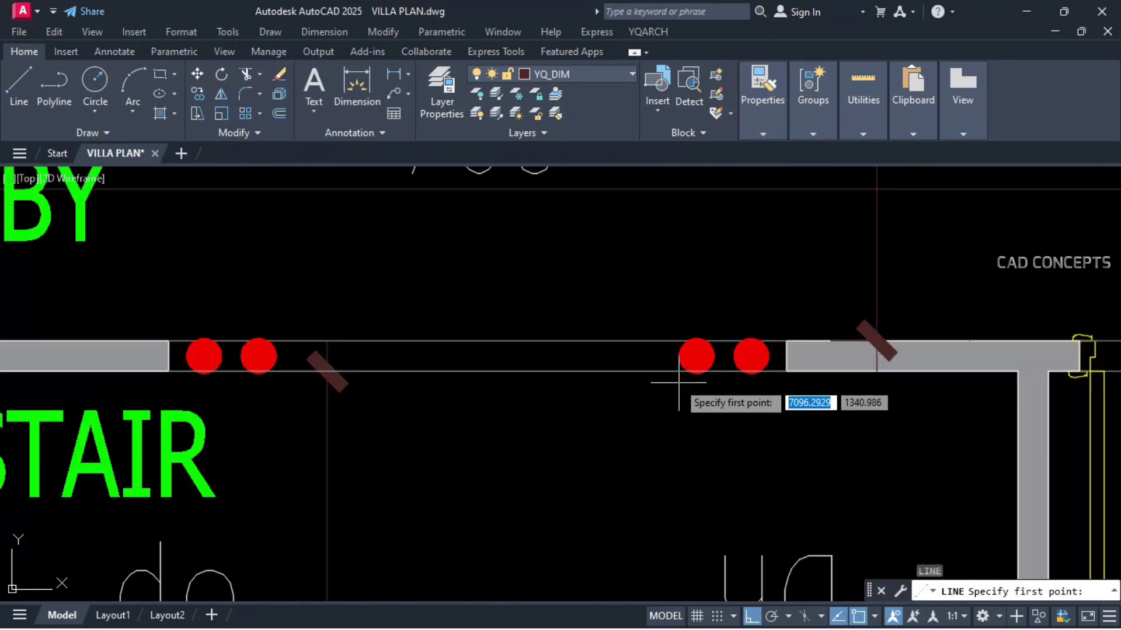
left_click(664, 370)
left_click(664, 341)
Step: Copy the right-hand column pair and its opening lines to the lower wall end between void and entrance lobby
type("co")
key("Return")
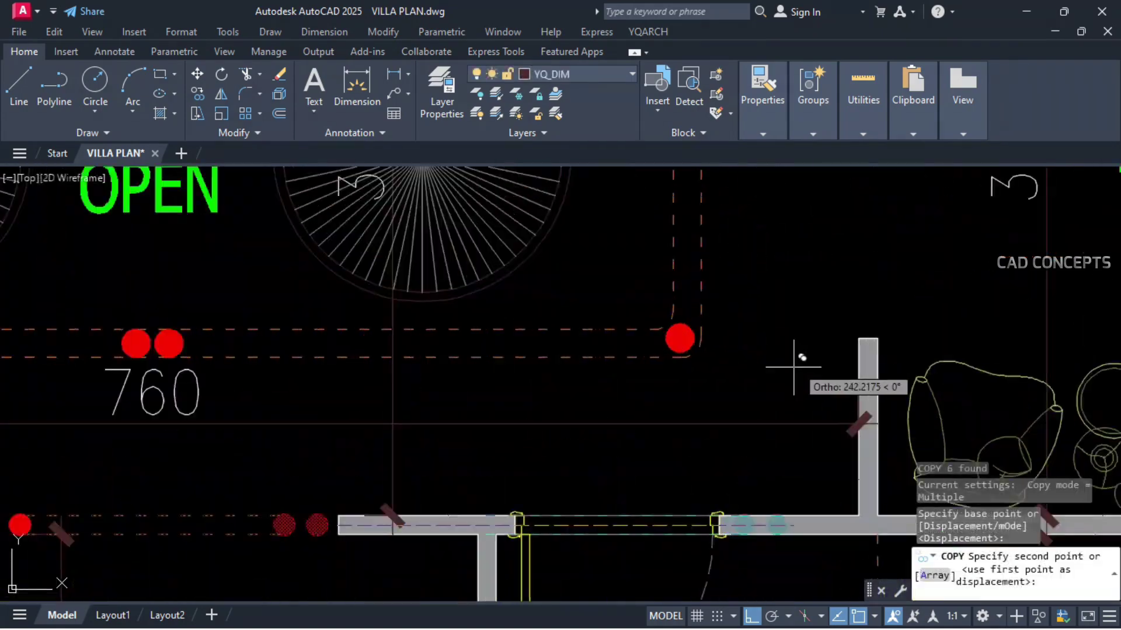
left_click(868, 338)
key("Escape")
Step: Rotate the copied columns and lines about the wall end's midpoint to line up with the vertical lobby wall
left_click(848, 317)
left_click(789, 380)
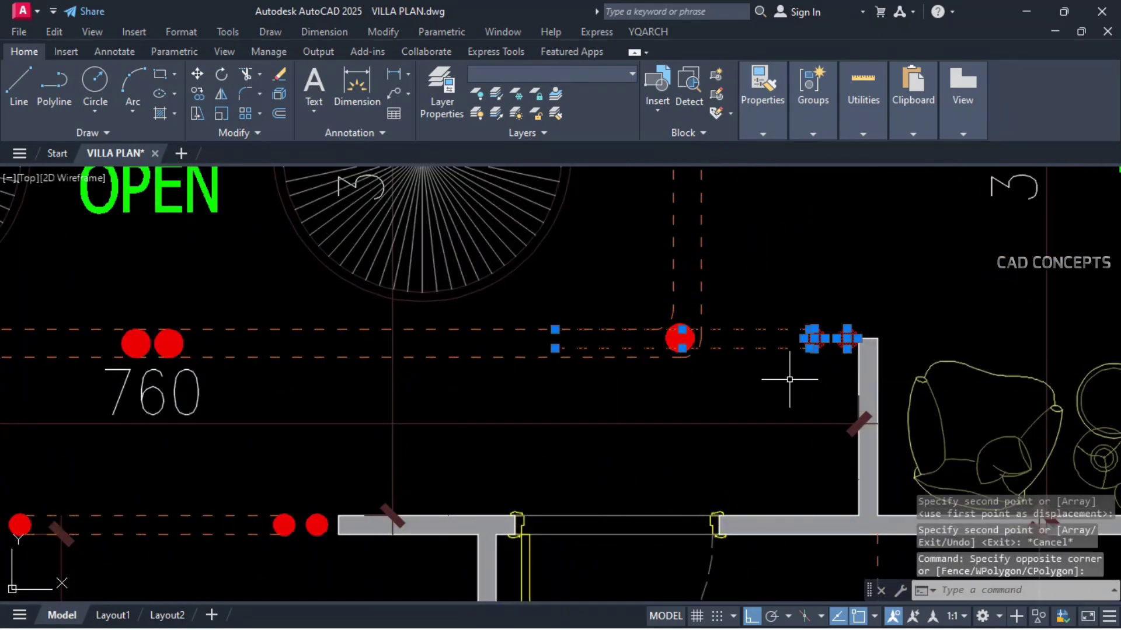
type("Ro")
key("Return")
left_click(868, 338)
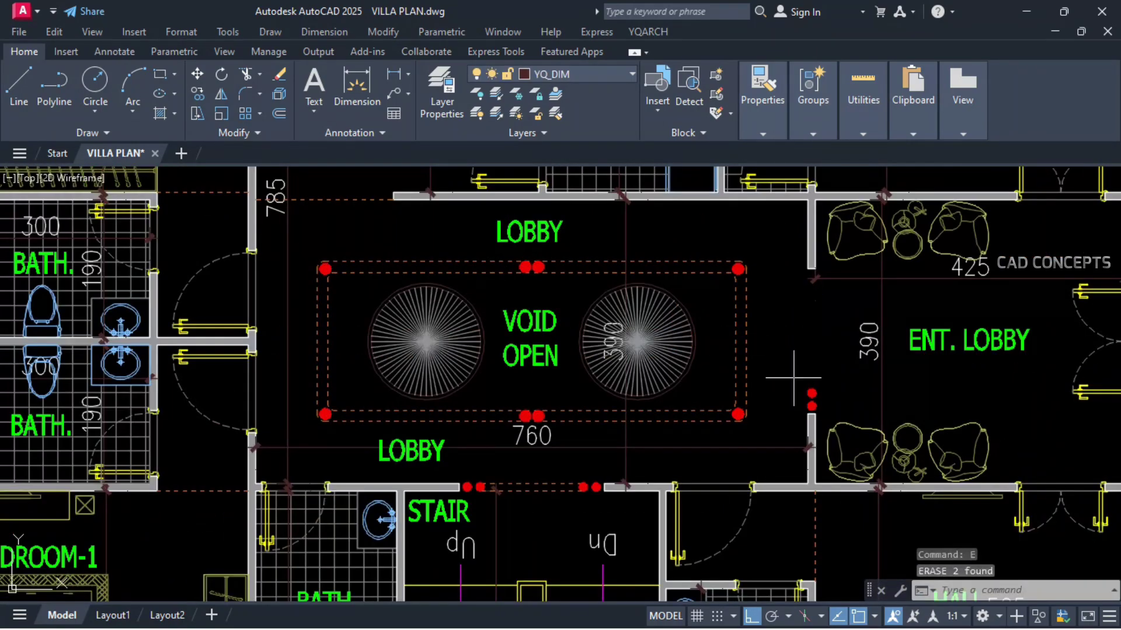
Step: Undo the last erase at the entrance lobby opening
key("ctrl+z")
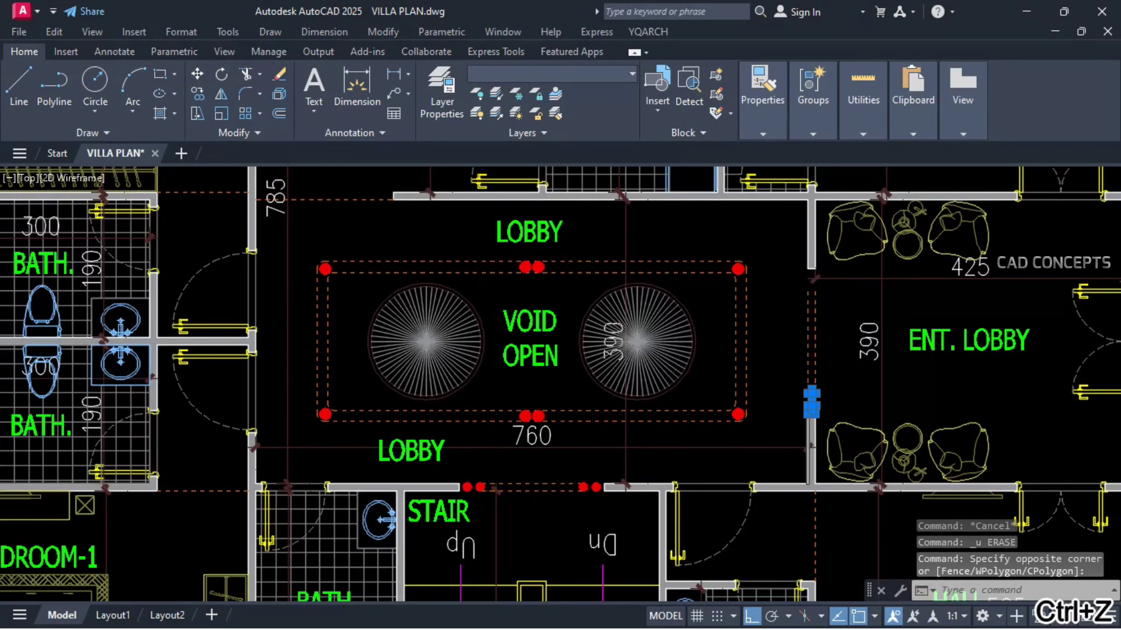
scroll(521, 393, "down", 4)
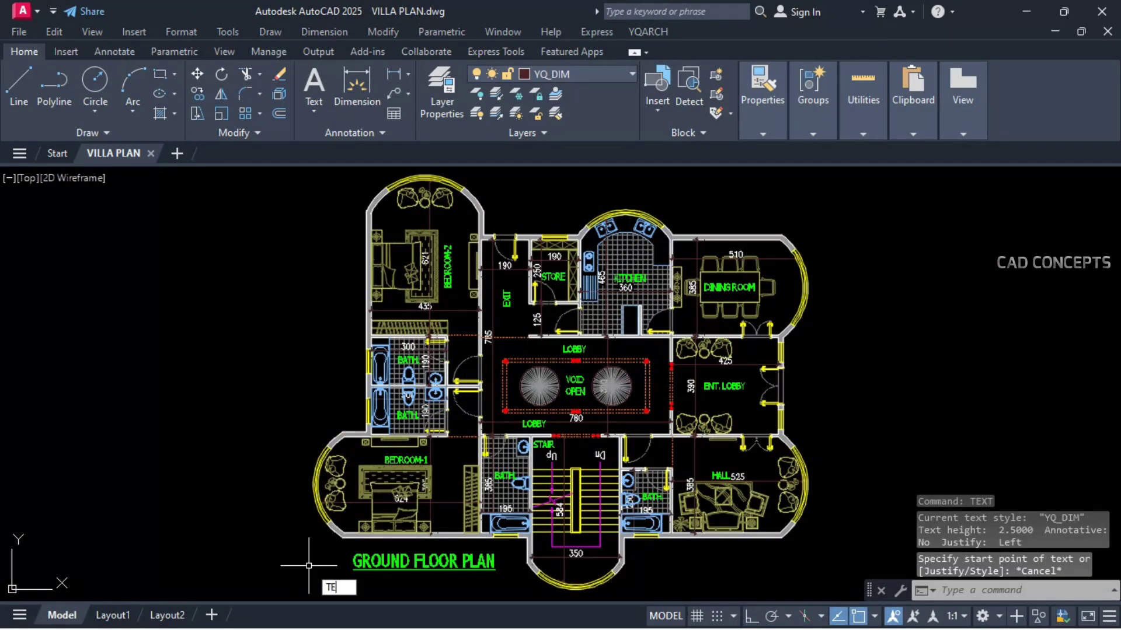
Step: Apply TEXTMASK to the BEDROOM-1 label and to the remaining text across the whole floor plan
type("MASK")
key("Return")
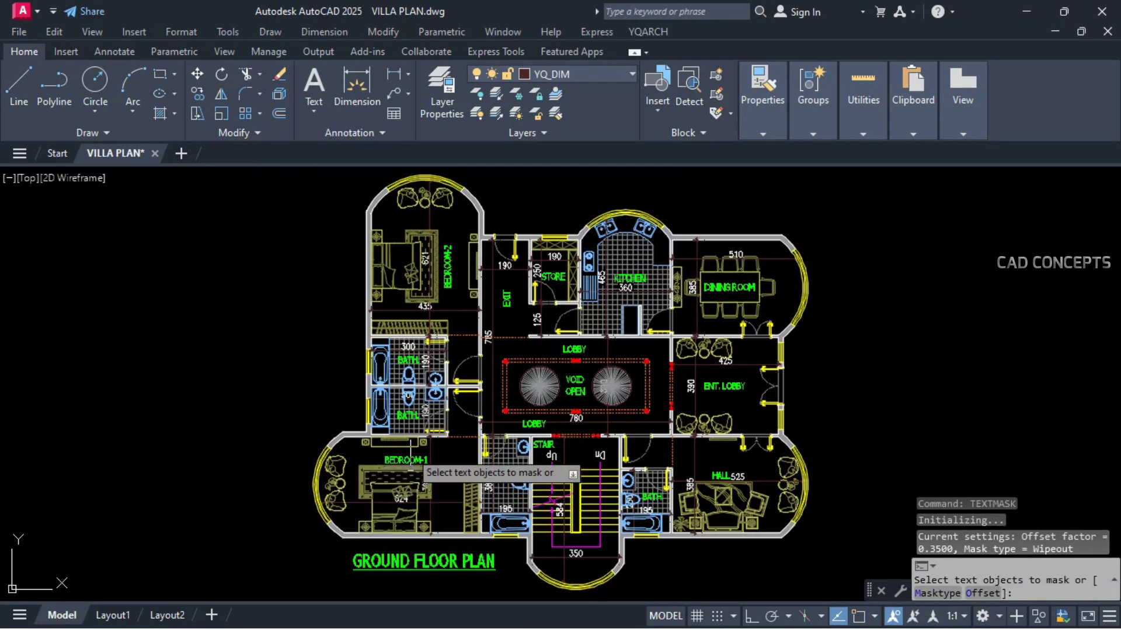
left_click(410, 501)
left_click(406, 449)
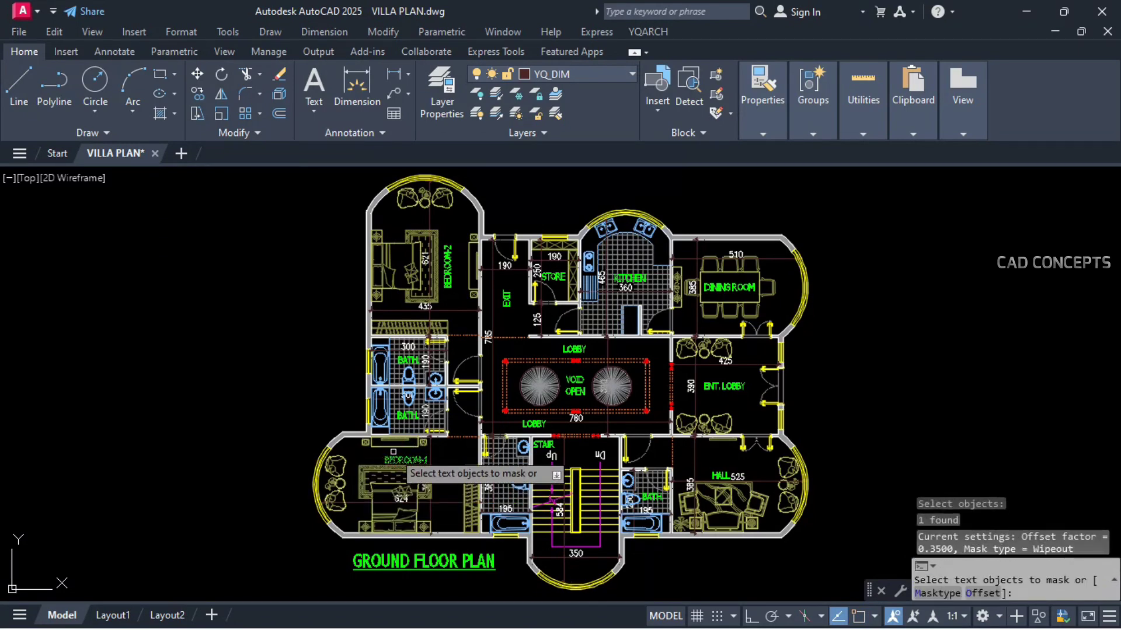
left_click(331, 209)
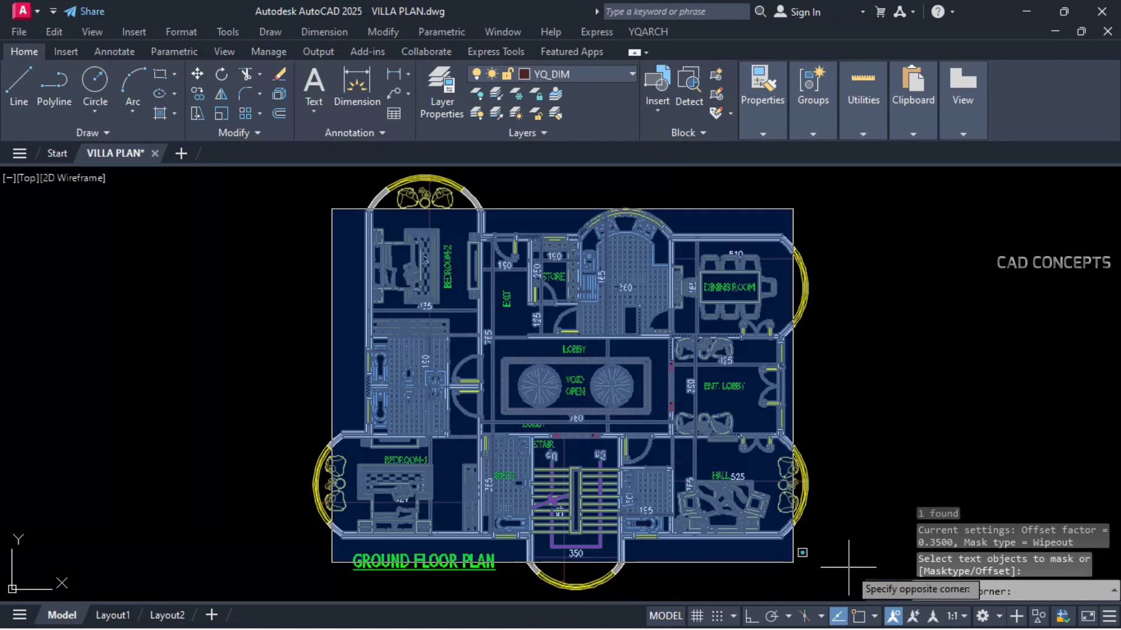
left_click(849, 566)
key("Return")
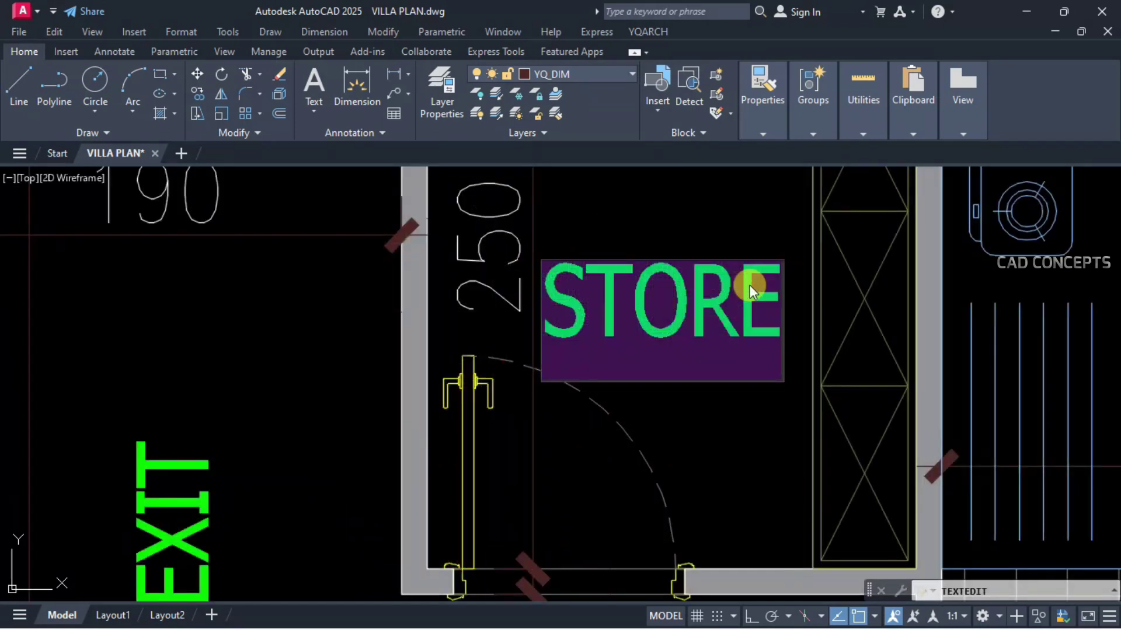
Step: Replace the STORE room label beside the kitchen with the text LAUNDARY
type("LAUND")
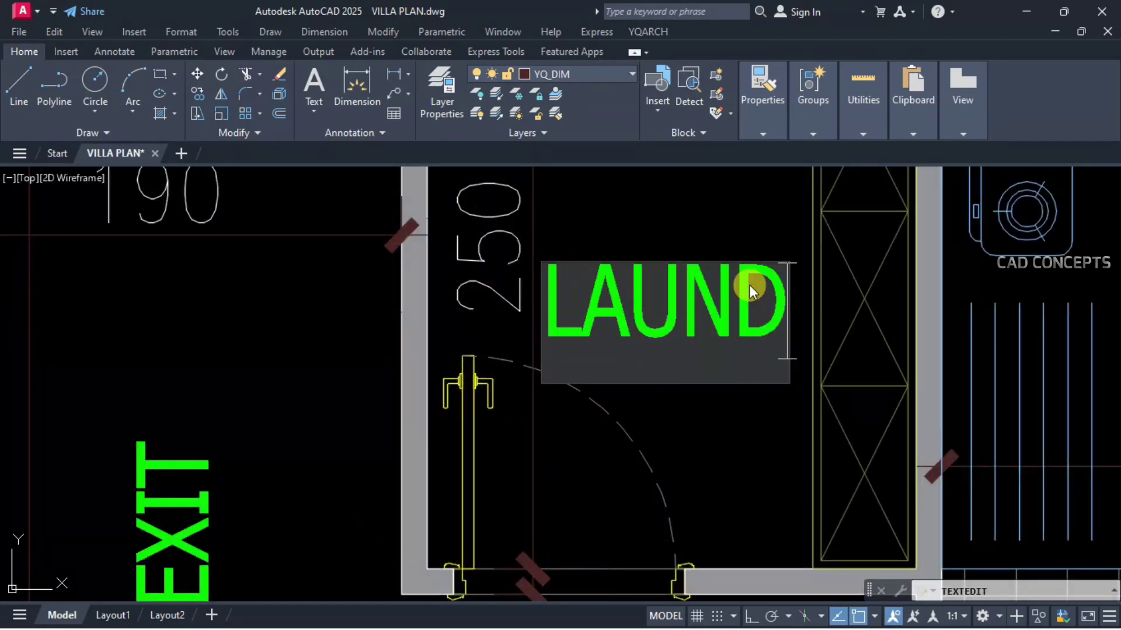
type("ARY")
scroll(712, 356, "down", 4)
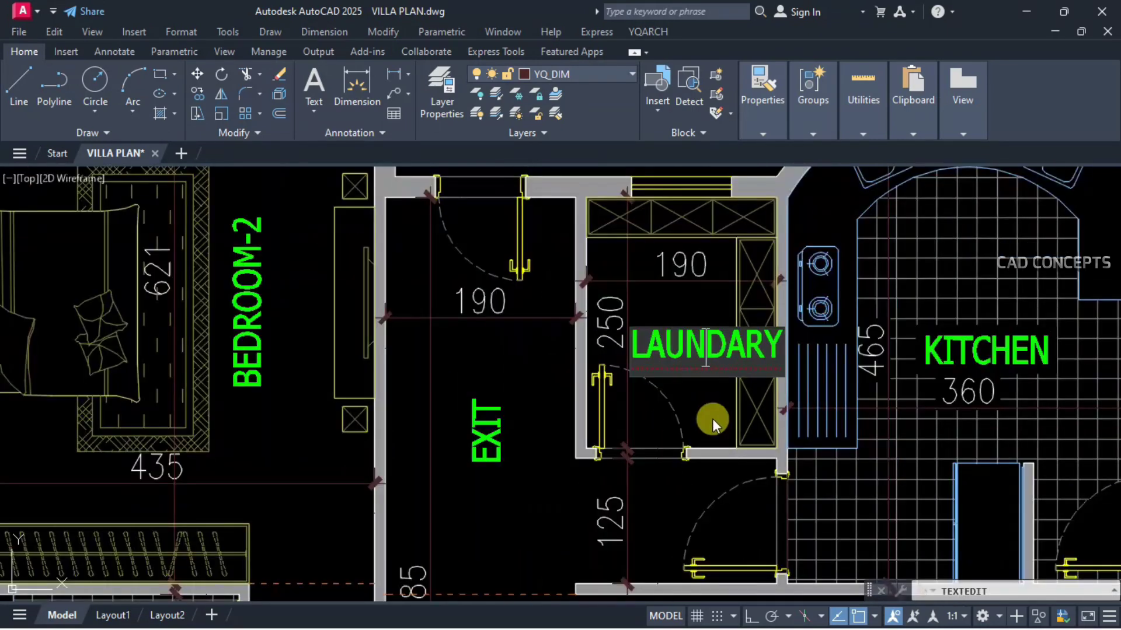
key("Escape")
key("Escape")
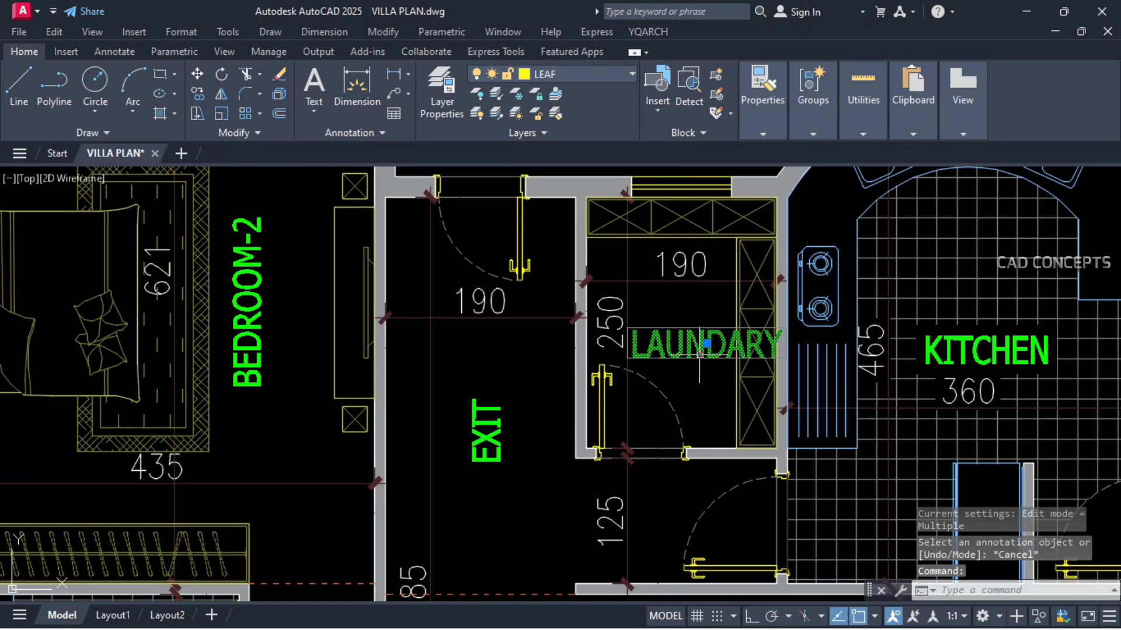
Step: Shorten the laundry room label to LAUN. and move it slightly upward within the room
double_click(700, 355)
left_click(700, 380)
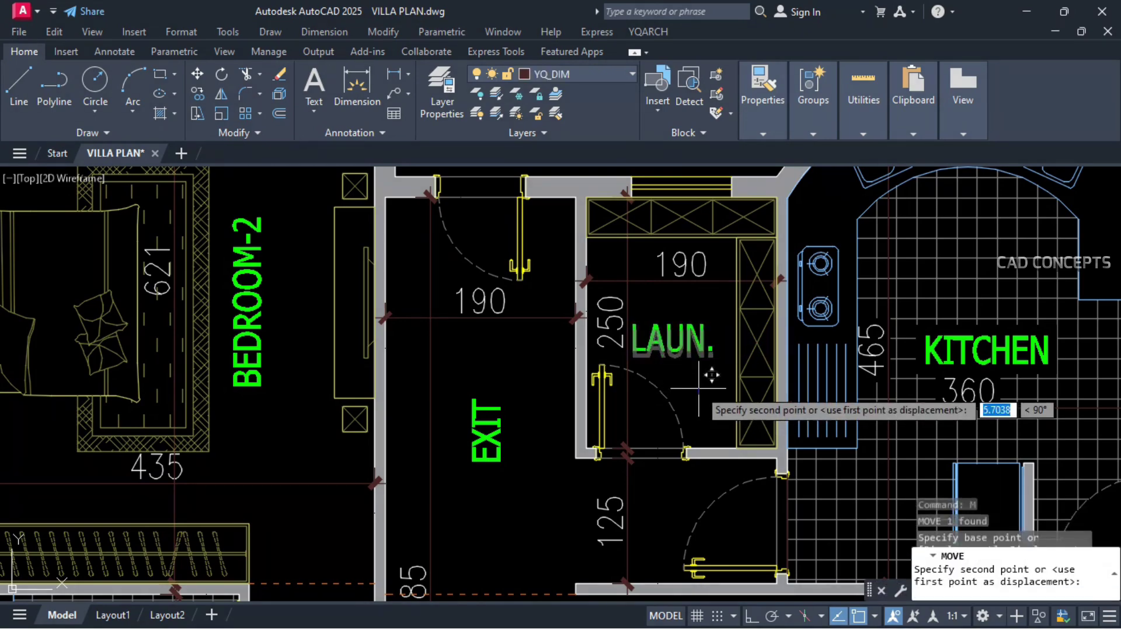
left_click(708, 375)
key("Escape")
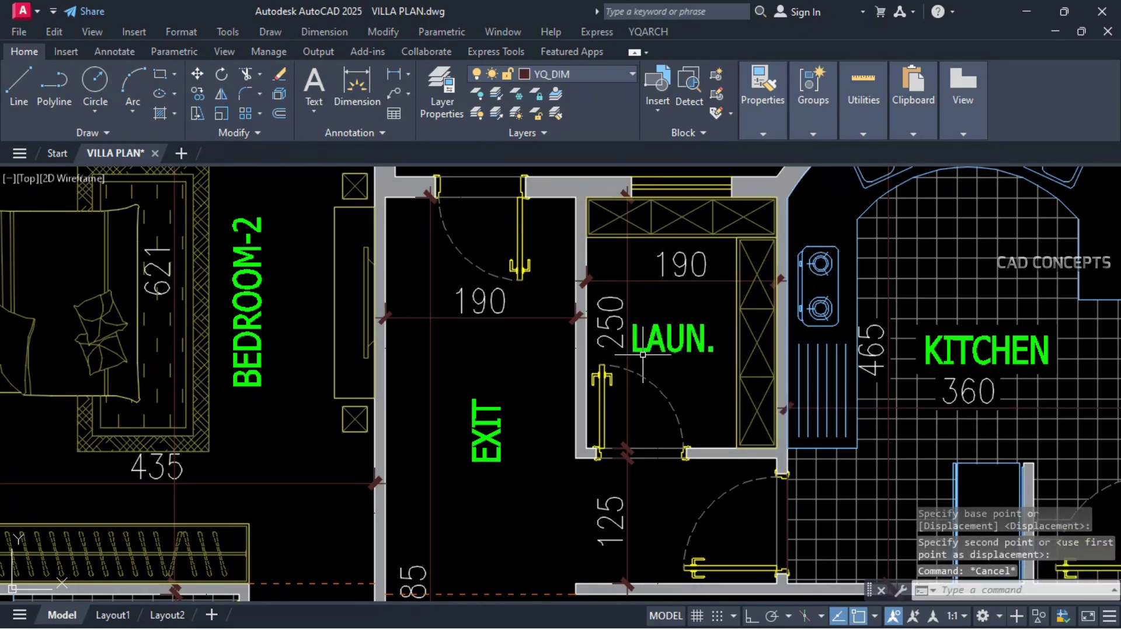
Step: Move the LAUN. label slightly once more to fine-tune its position between the 250 dimension and the wardrobe
left_click(675, 343)
type("m")
key("space")
left_click(704, 386)
left_click(706, 387)
key("Escape")
key("Escape")
scroll(639, 335, "down", 4)
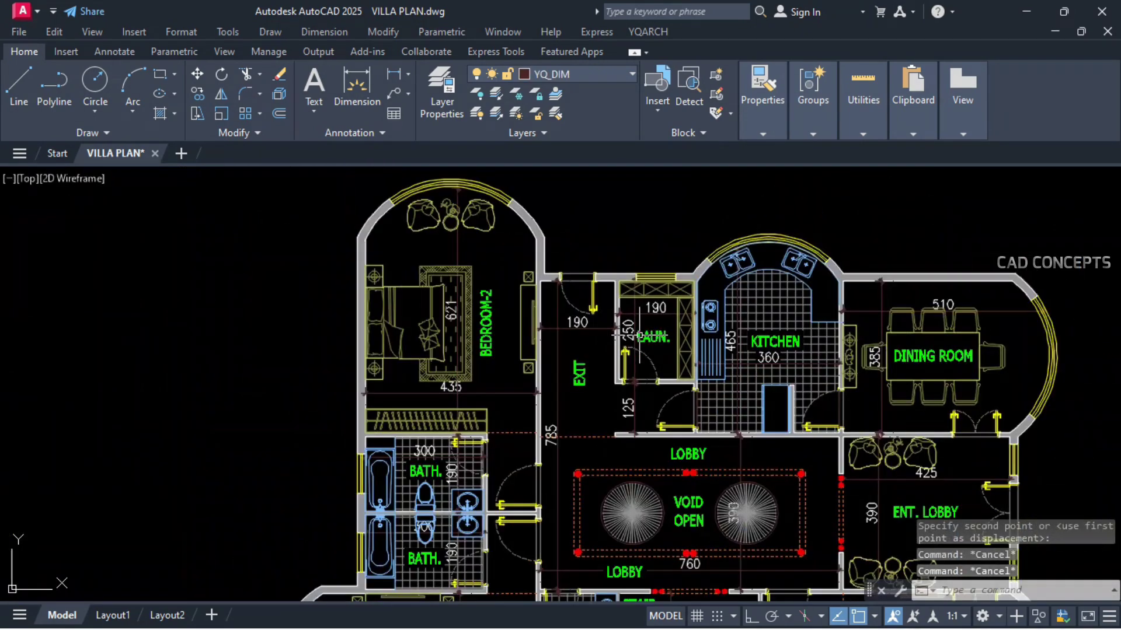
scroll(583, 321, "down", 2)
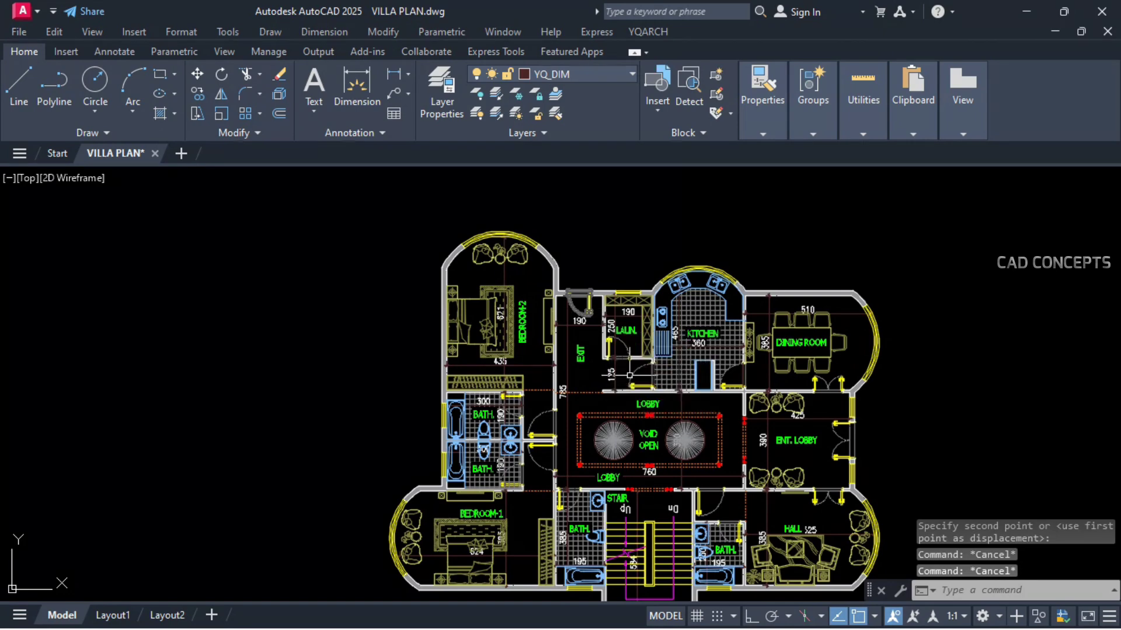
middle_click_drag(924, 450, 934, 393)
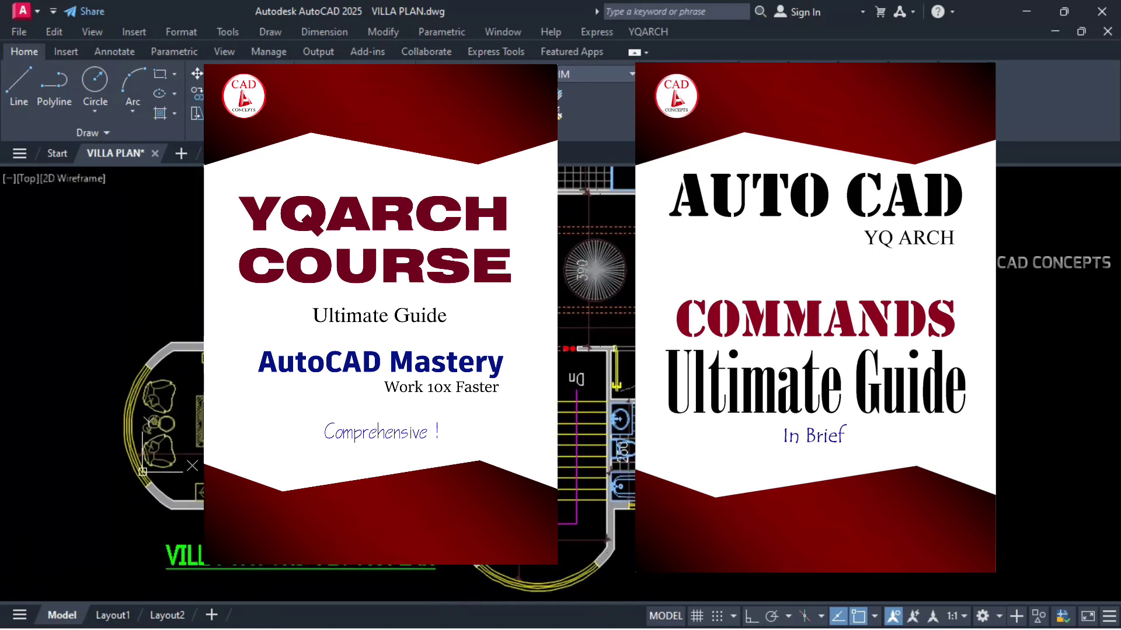
middle_click_drag(379, 327, 380, 469)
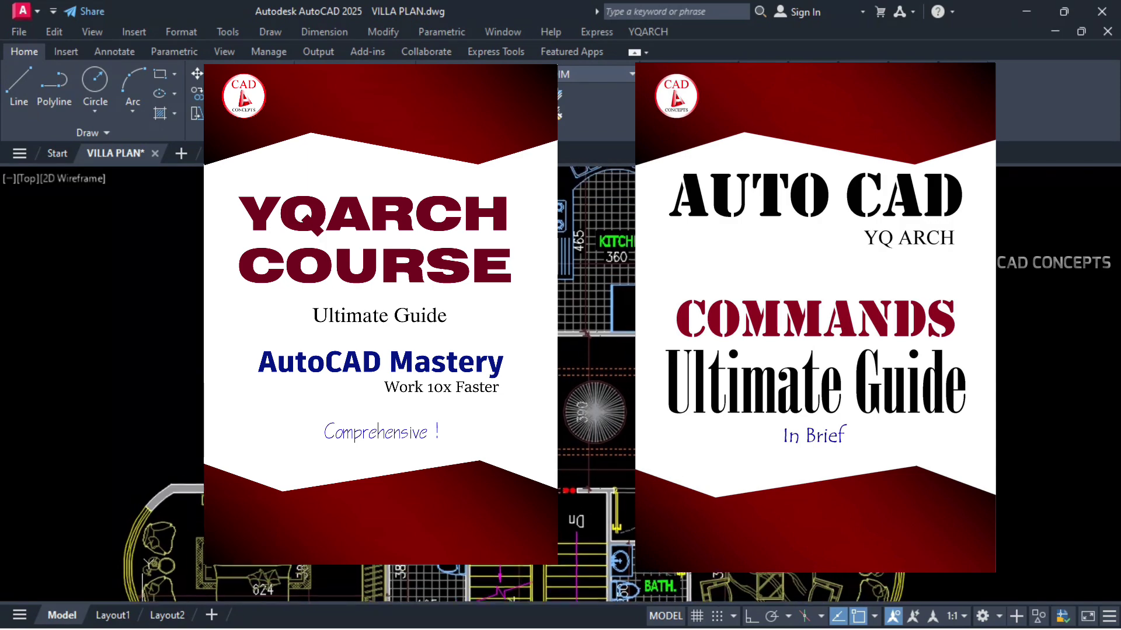
mouse_move(937, 404)
middle_mouse_down()
mouse_move(953, 496)
mouse_move(953, 282)
middle_mouse_up()
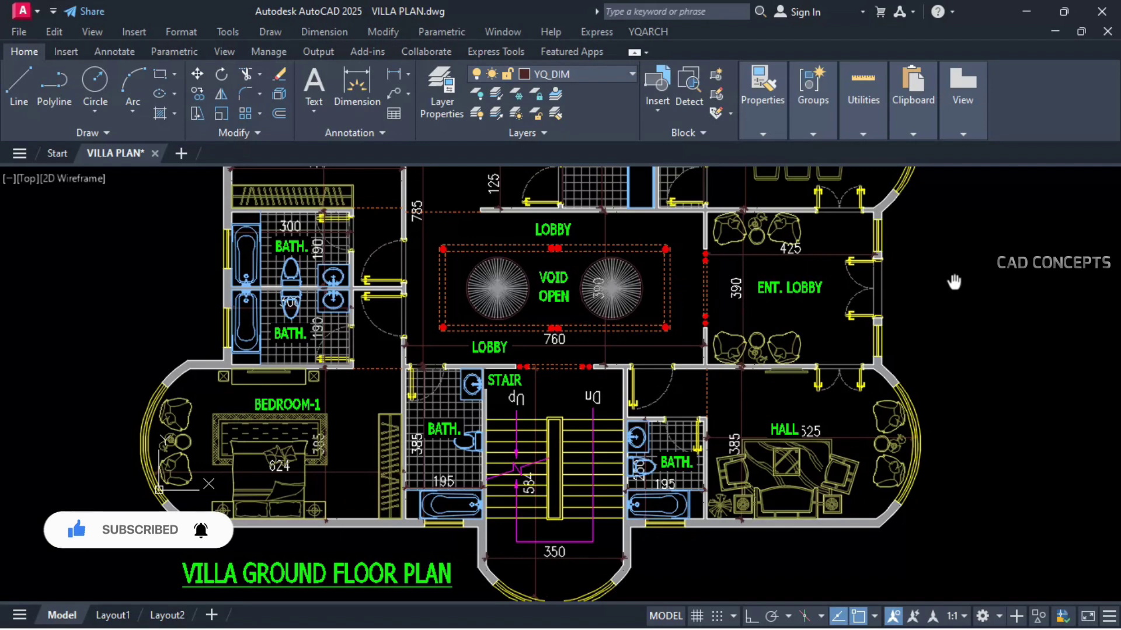
scroll(954, 282, "down", 2)
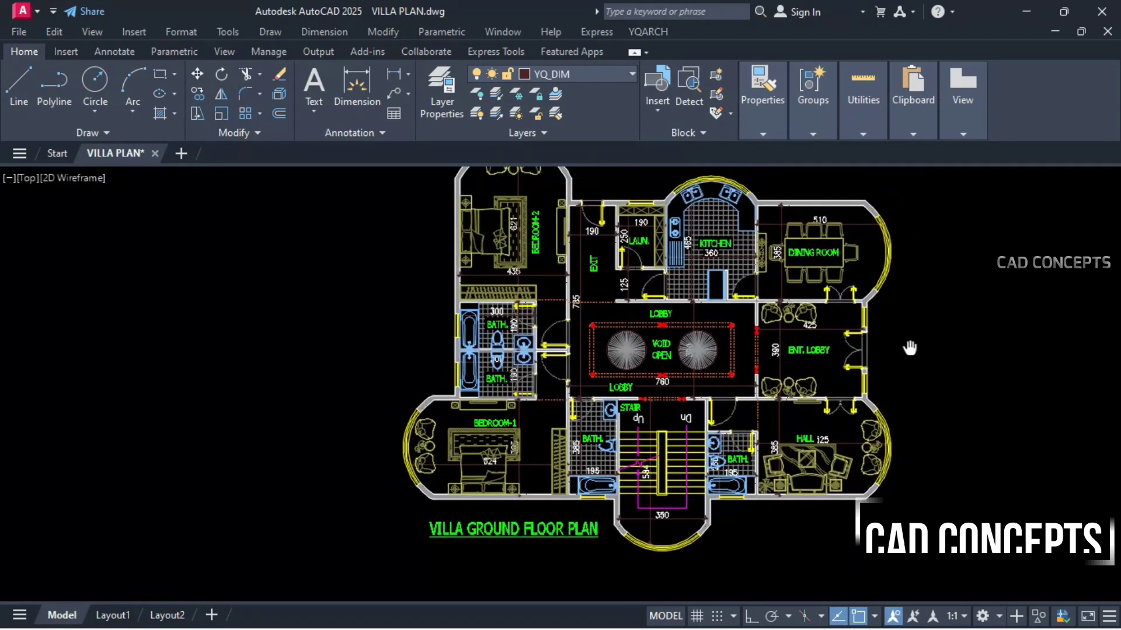